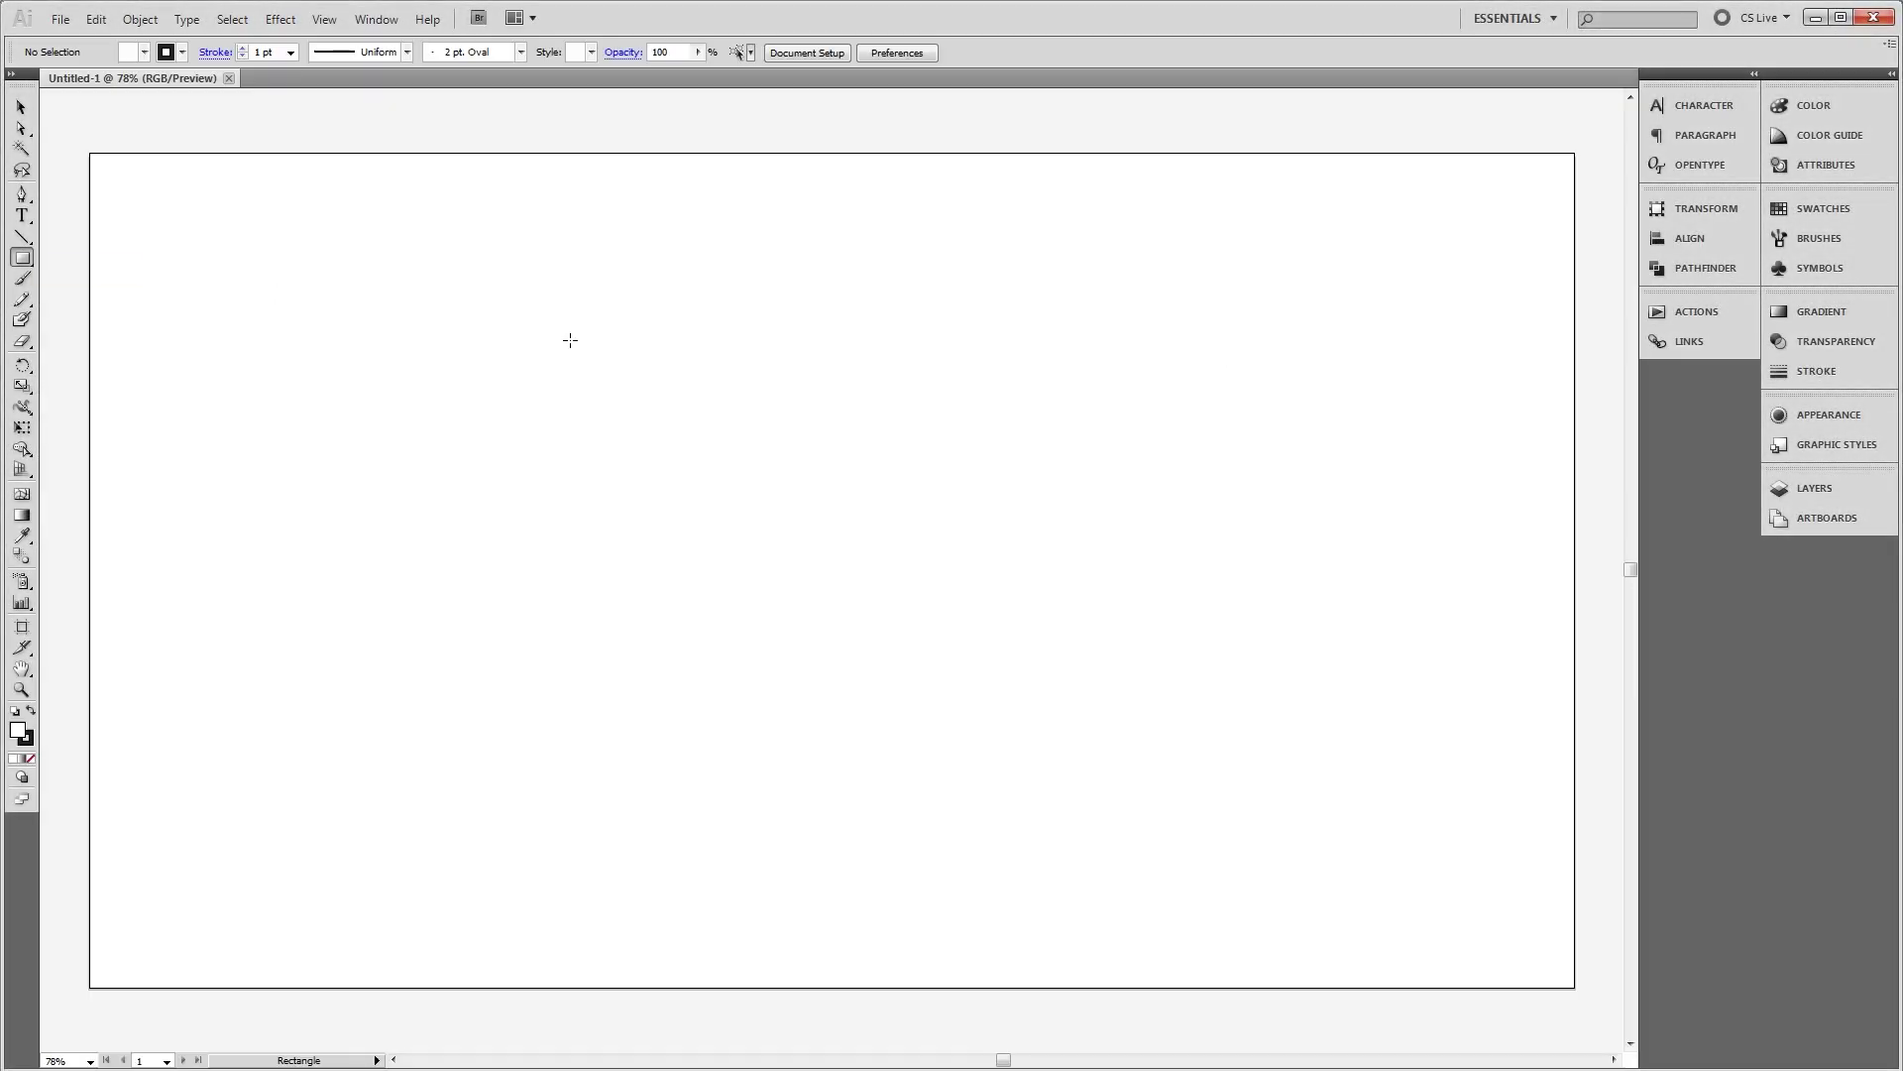
# Preview: apply a Multiply inner glow to the background
pyautogui.click(949, 506)
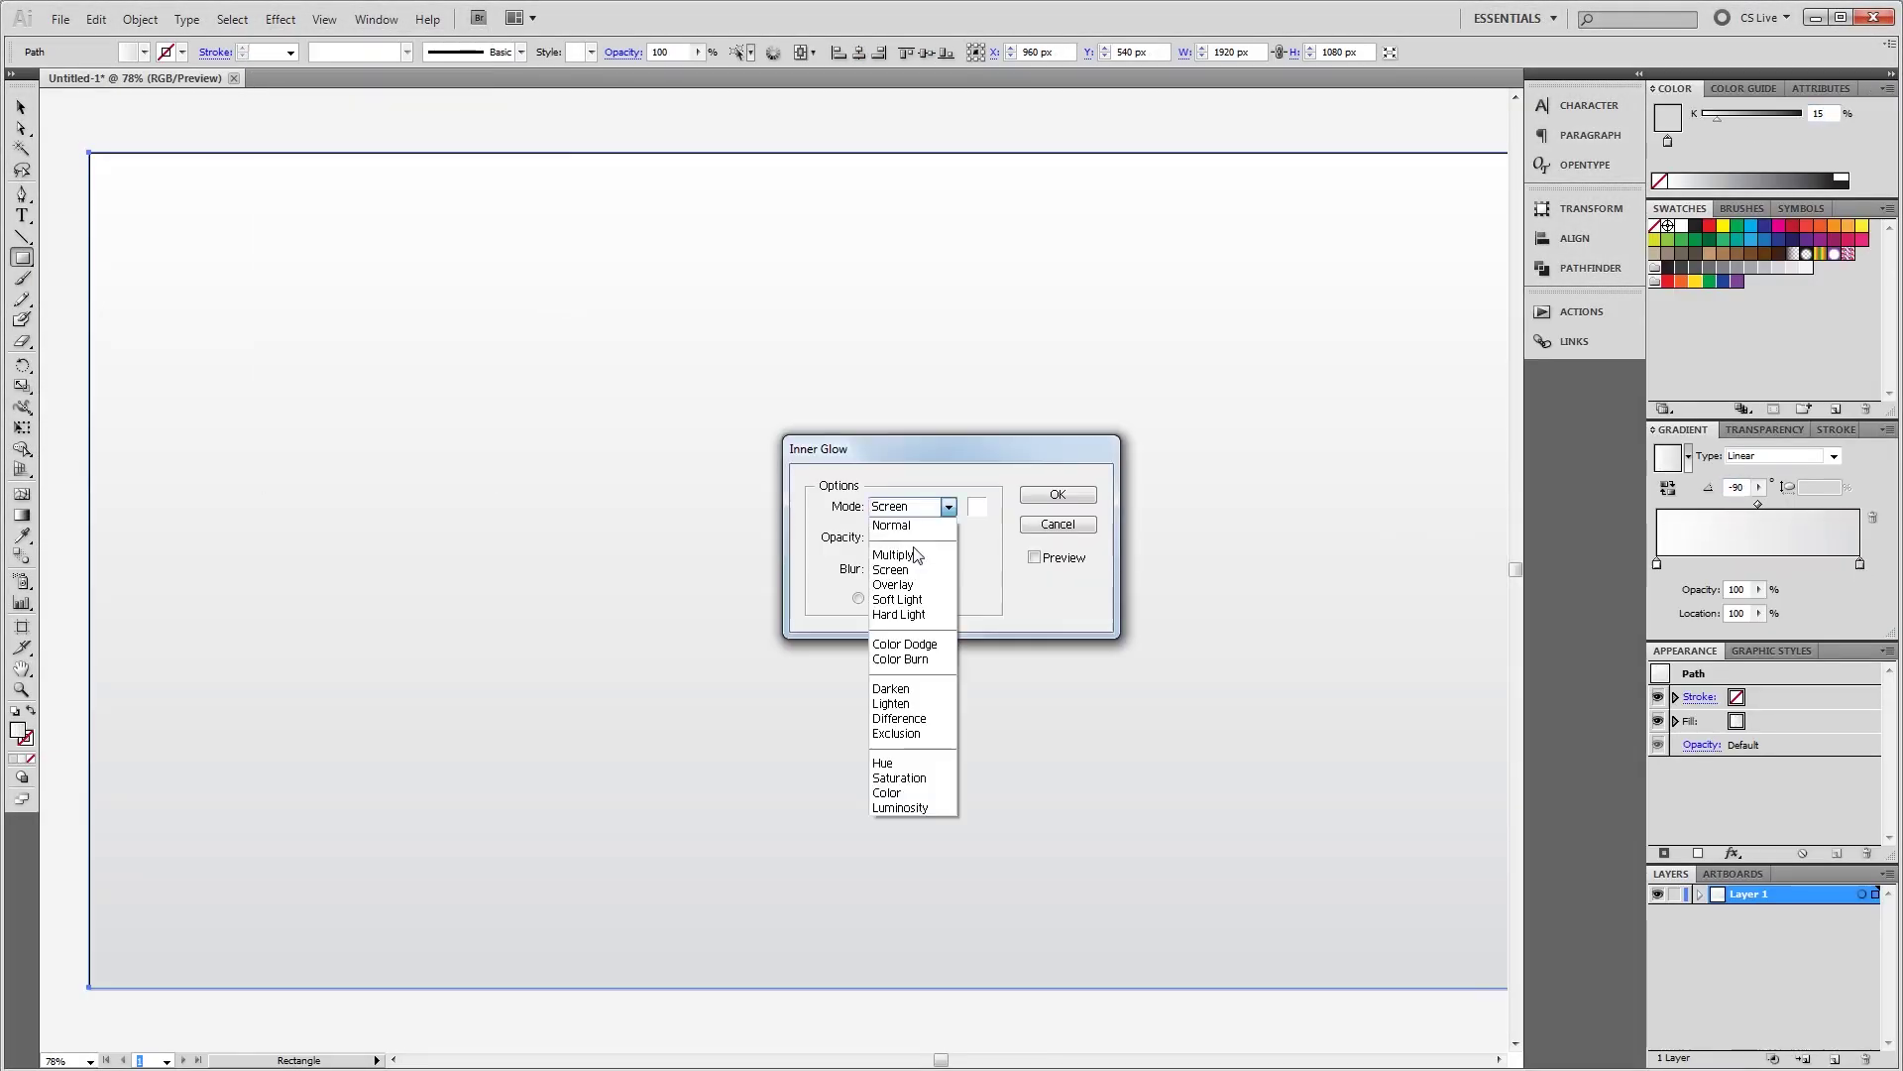
pyautogui.click(914, 554)
pyautogui.click(1058, 494)
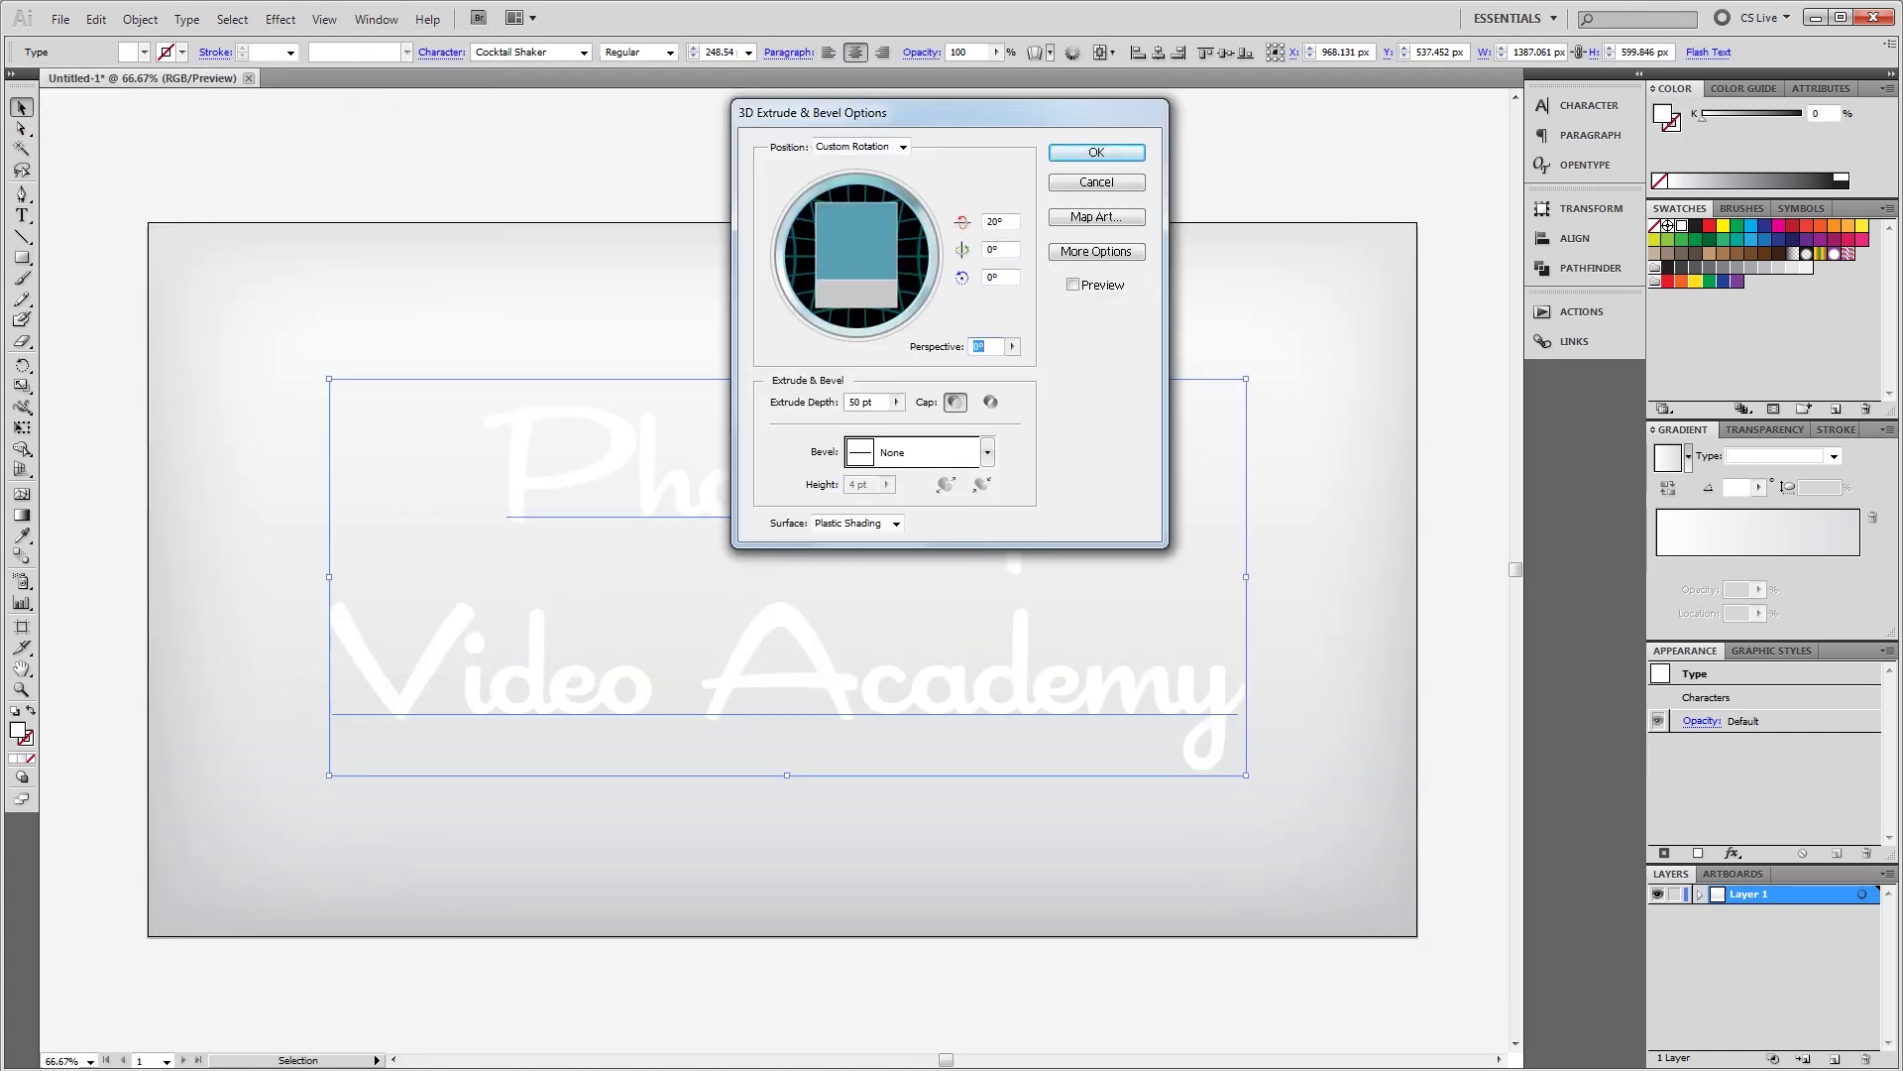
# Preview and confirm the 3D extrusion on the title text
pyautogui.click(1074, 289)
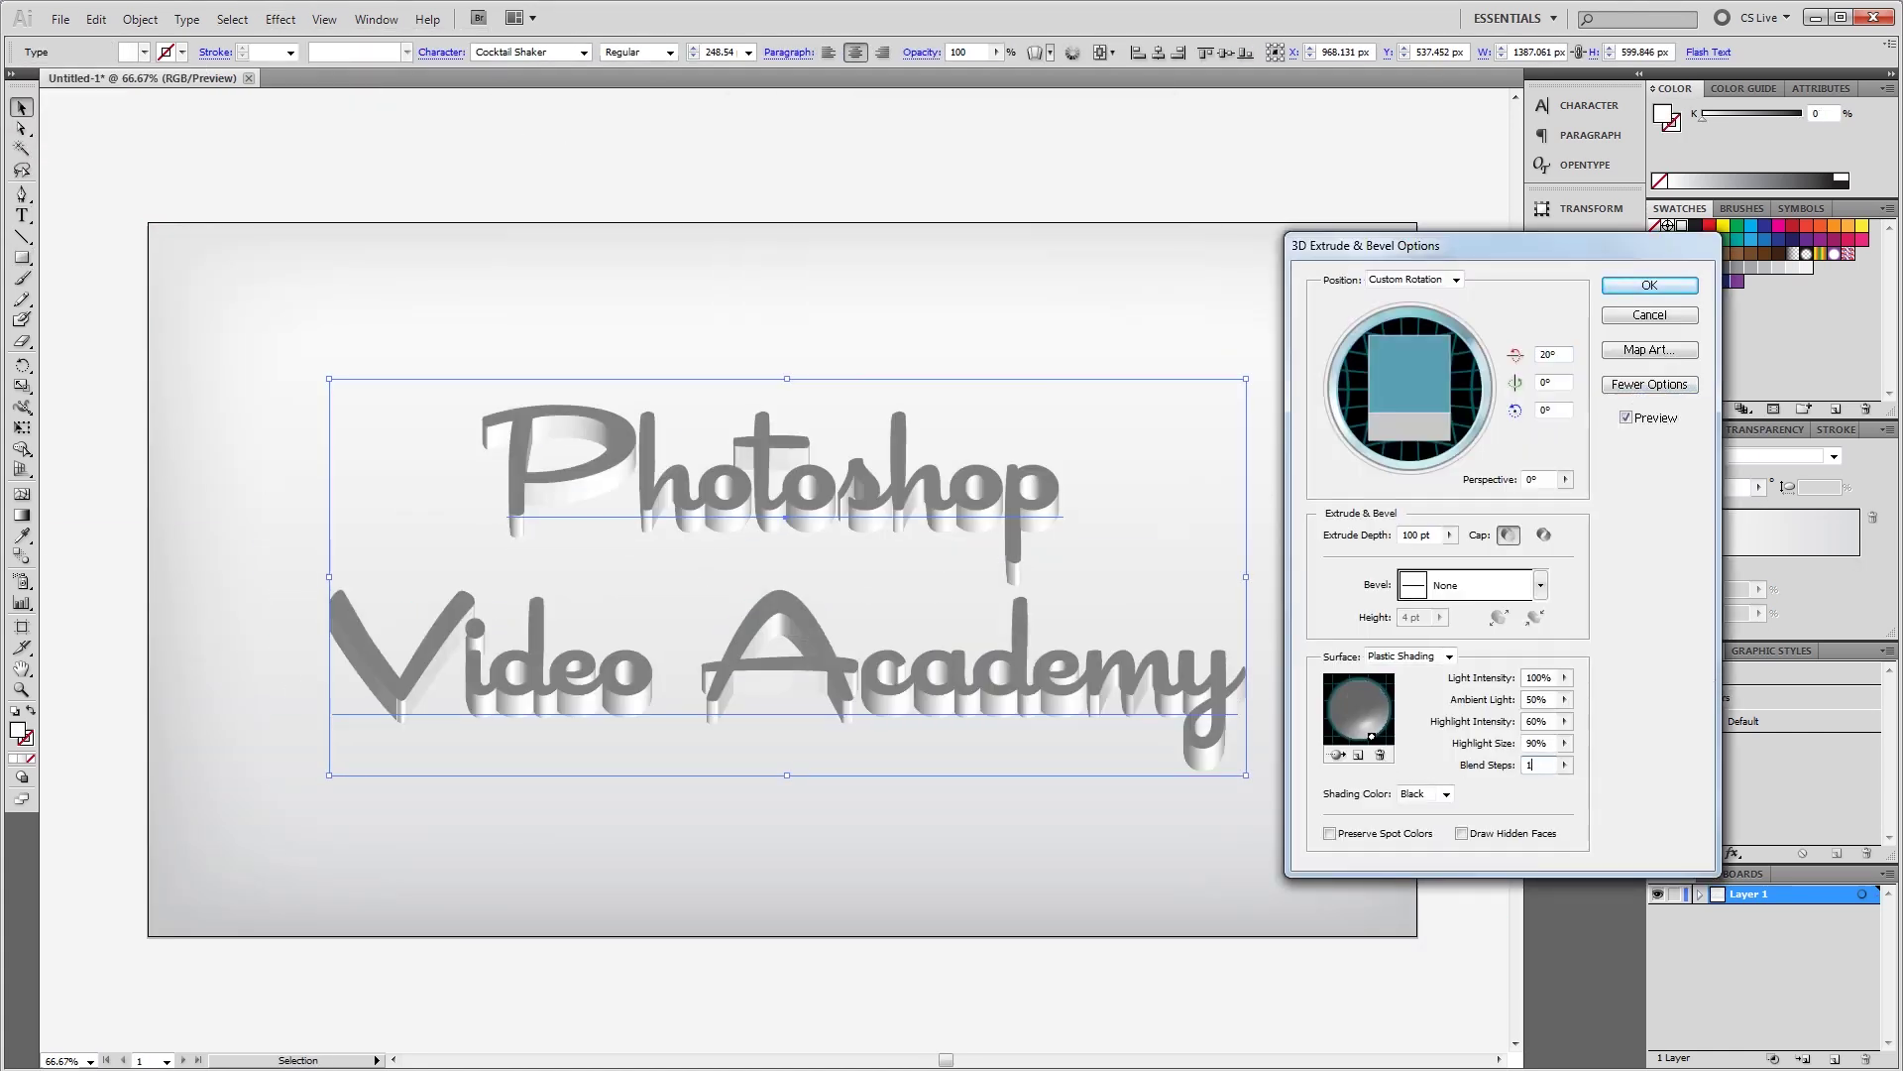
pyautogui.press('Return')
pyautogui.click(960, 178)
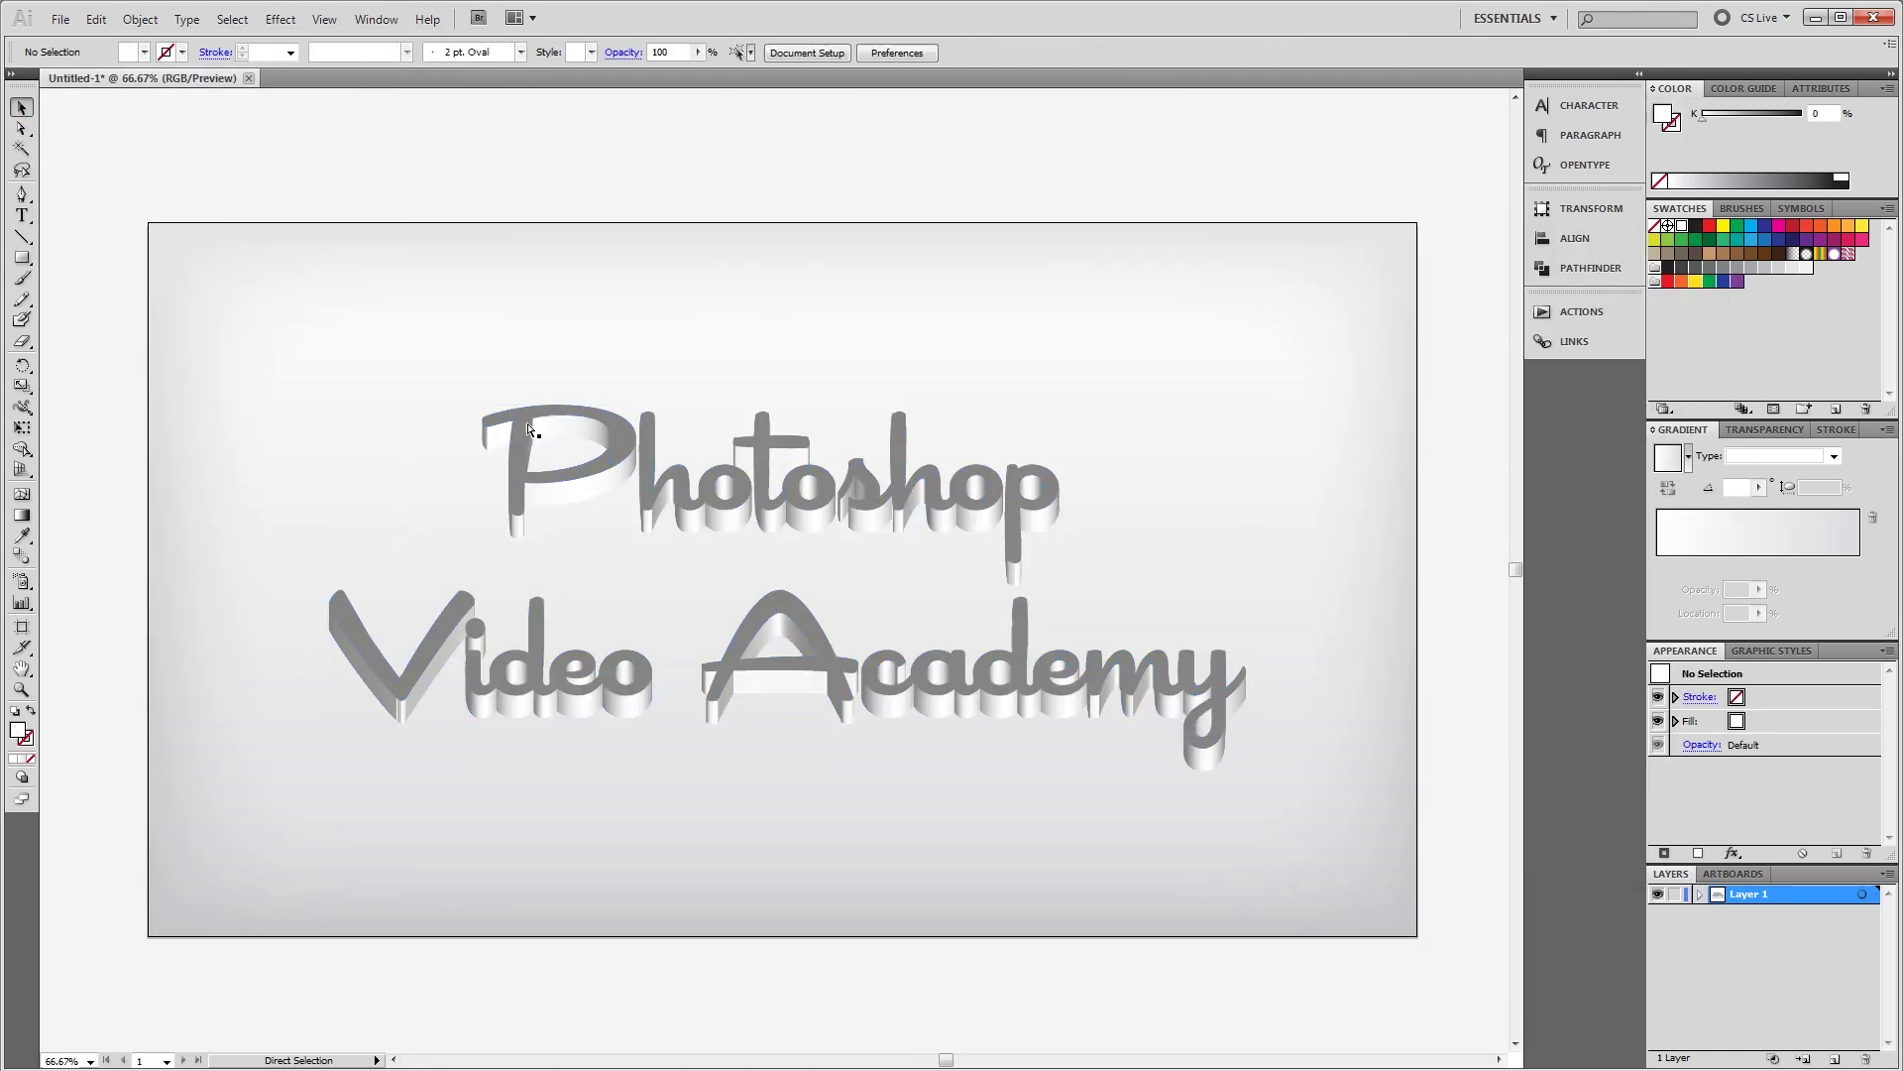
# Fill the extruded text white and expand it into outlined shapes
pyautogui.click(801, 608)
pyautogui.click(1590, 267)
pyautogui.click(145, 51)
pyautogui.click(60, 99)
pyautogui.hotkey('ctrl', 'shift', 'o')
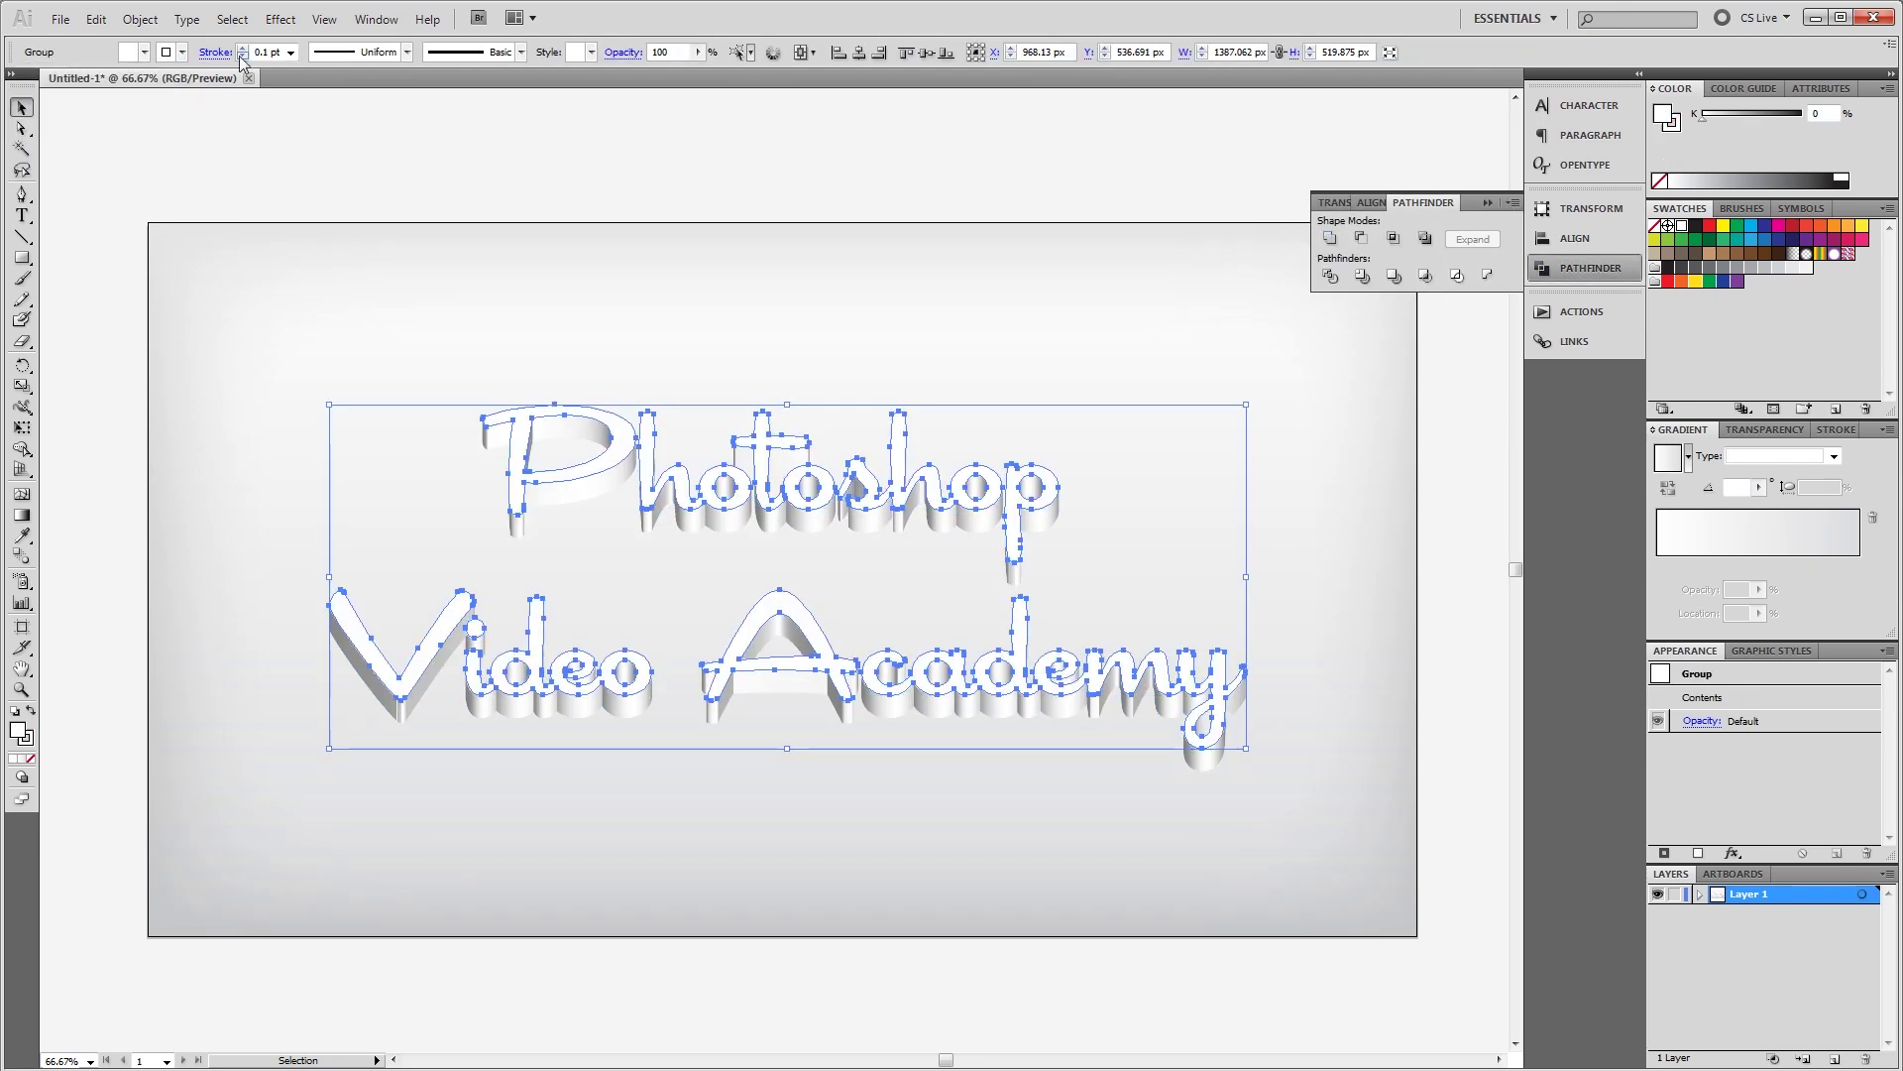
# Give the letters a dark gradient and offset a Gaussian-blurred copy at 50% opacity
pyautogui.press('.')
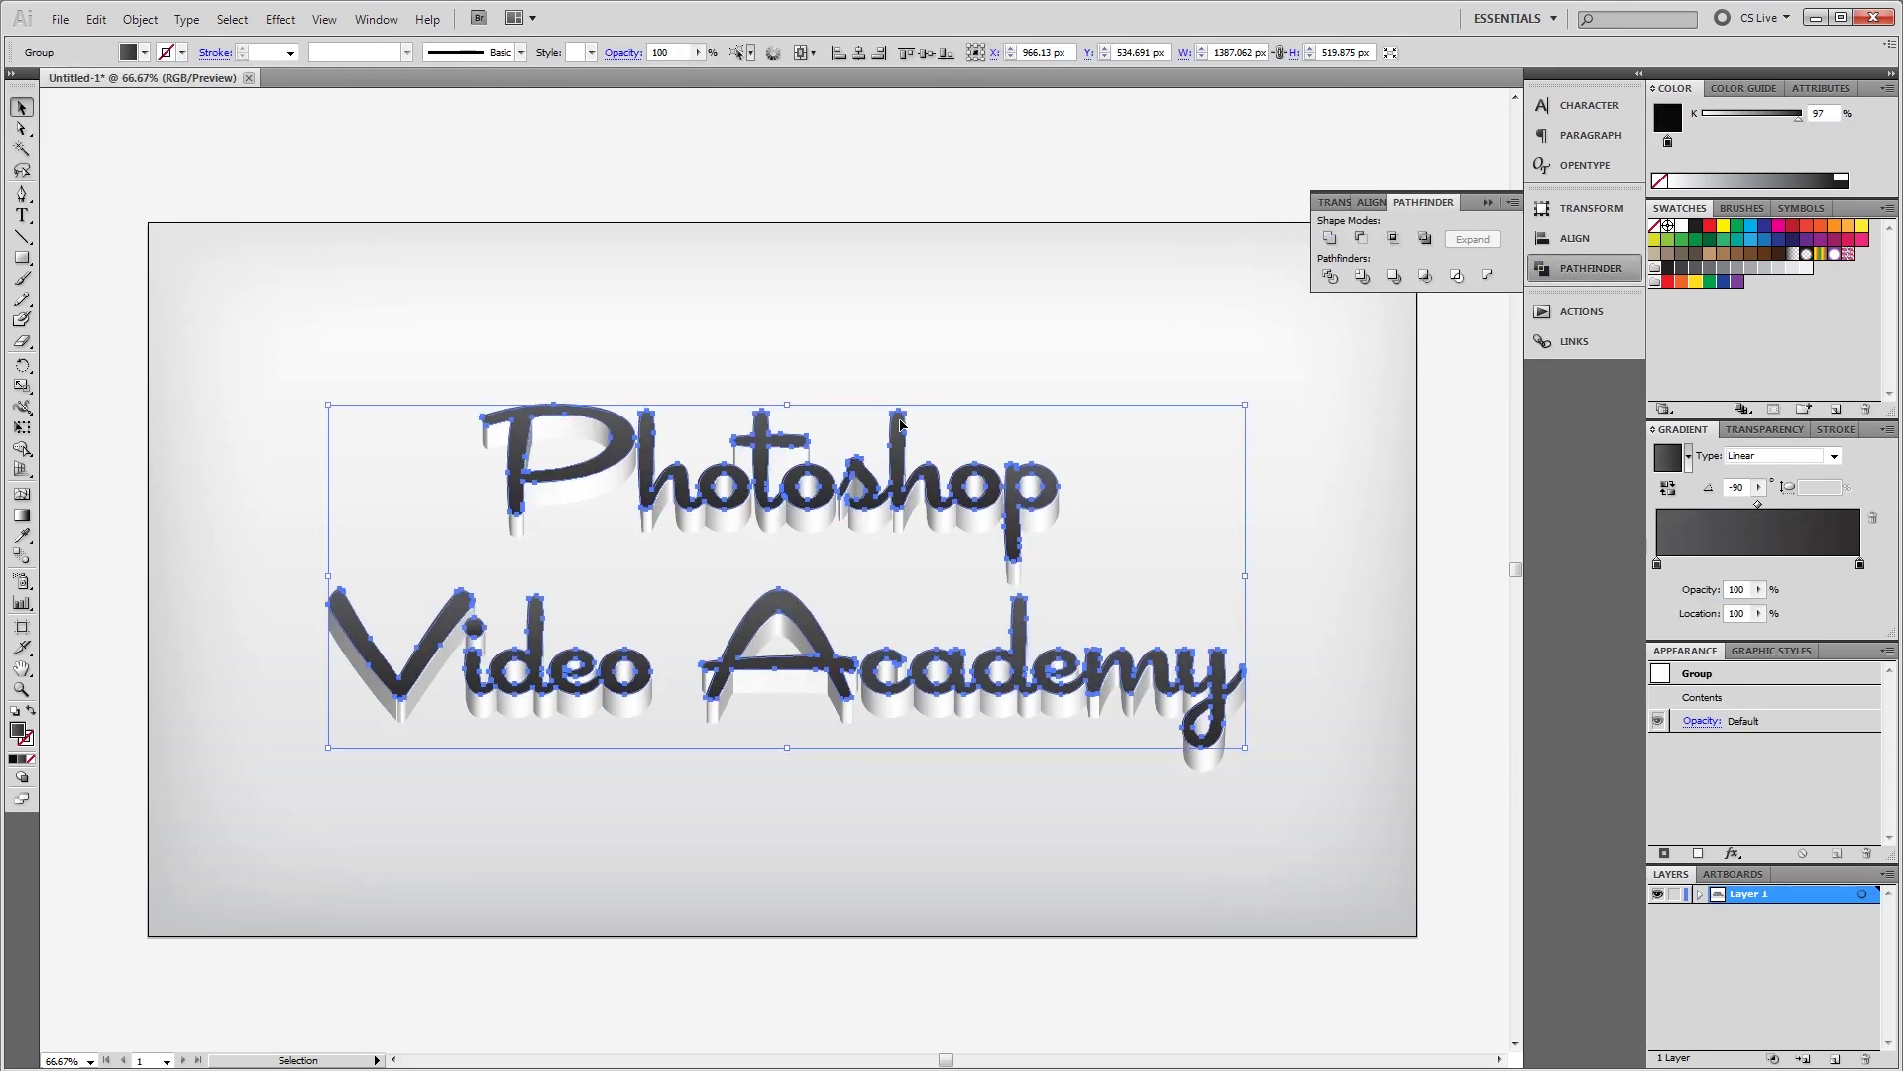
pyautogui.moveTo(900, 424); pyautogui.dragTo(902, 450)
pyautogui.click(281, 18)
pyautogui.click(566, 353)
pyautogui.press('Return')
pyautogui.click(1758, 430)
pyautogui.tripleClick(1810, 452)
pyautogui.write('50')
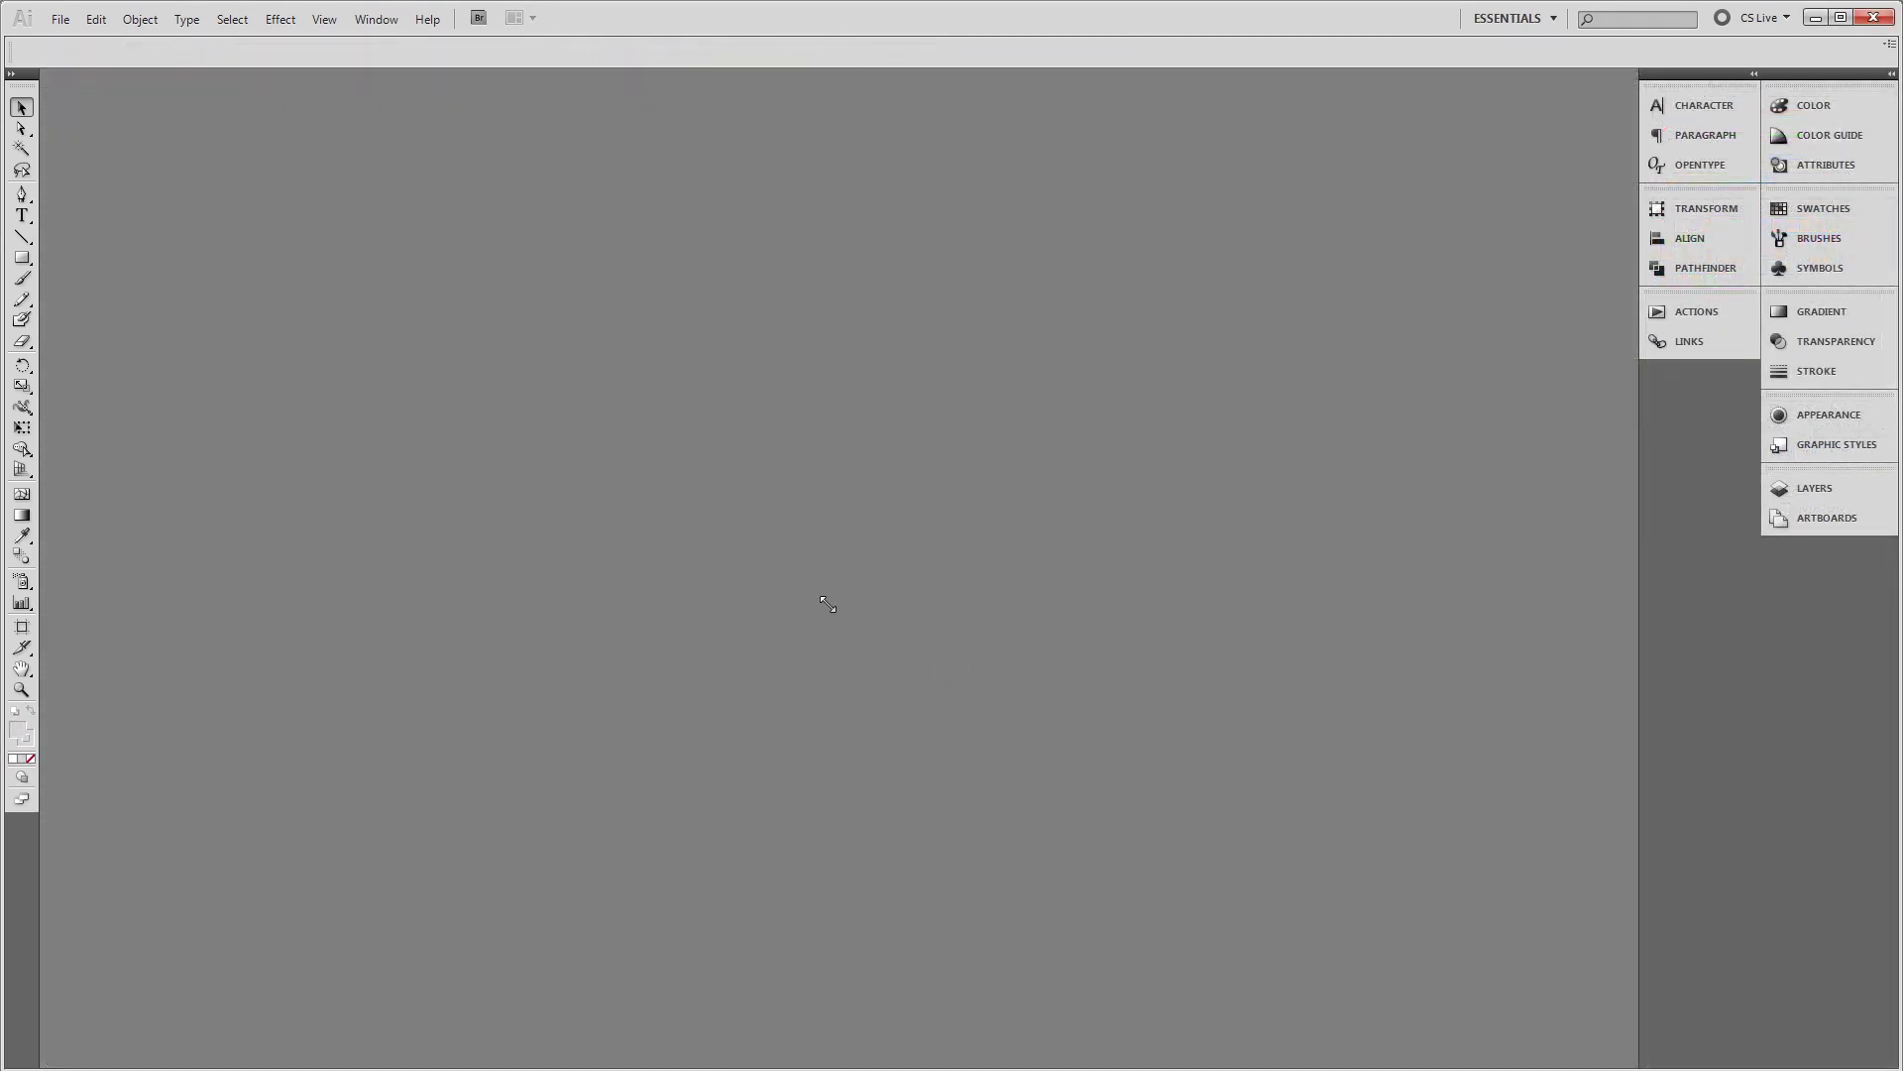
# Create a new 1920 × 1080 document with units set to pixels
pyautogui.hotkey('ctrl', 'n')
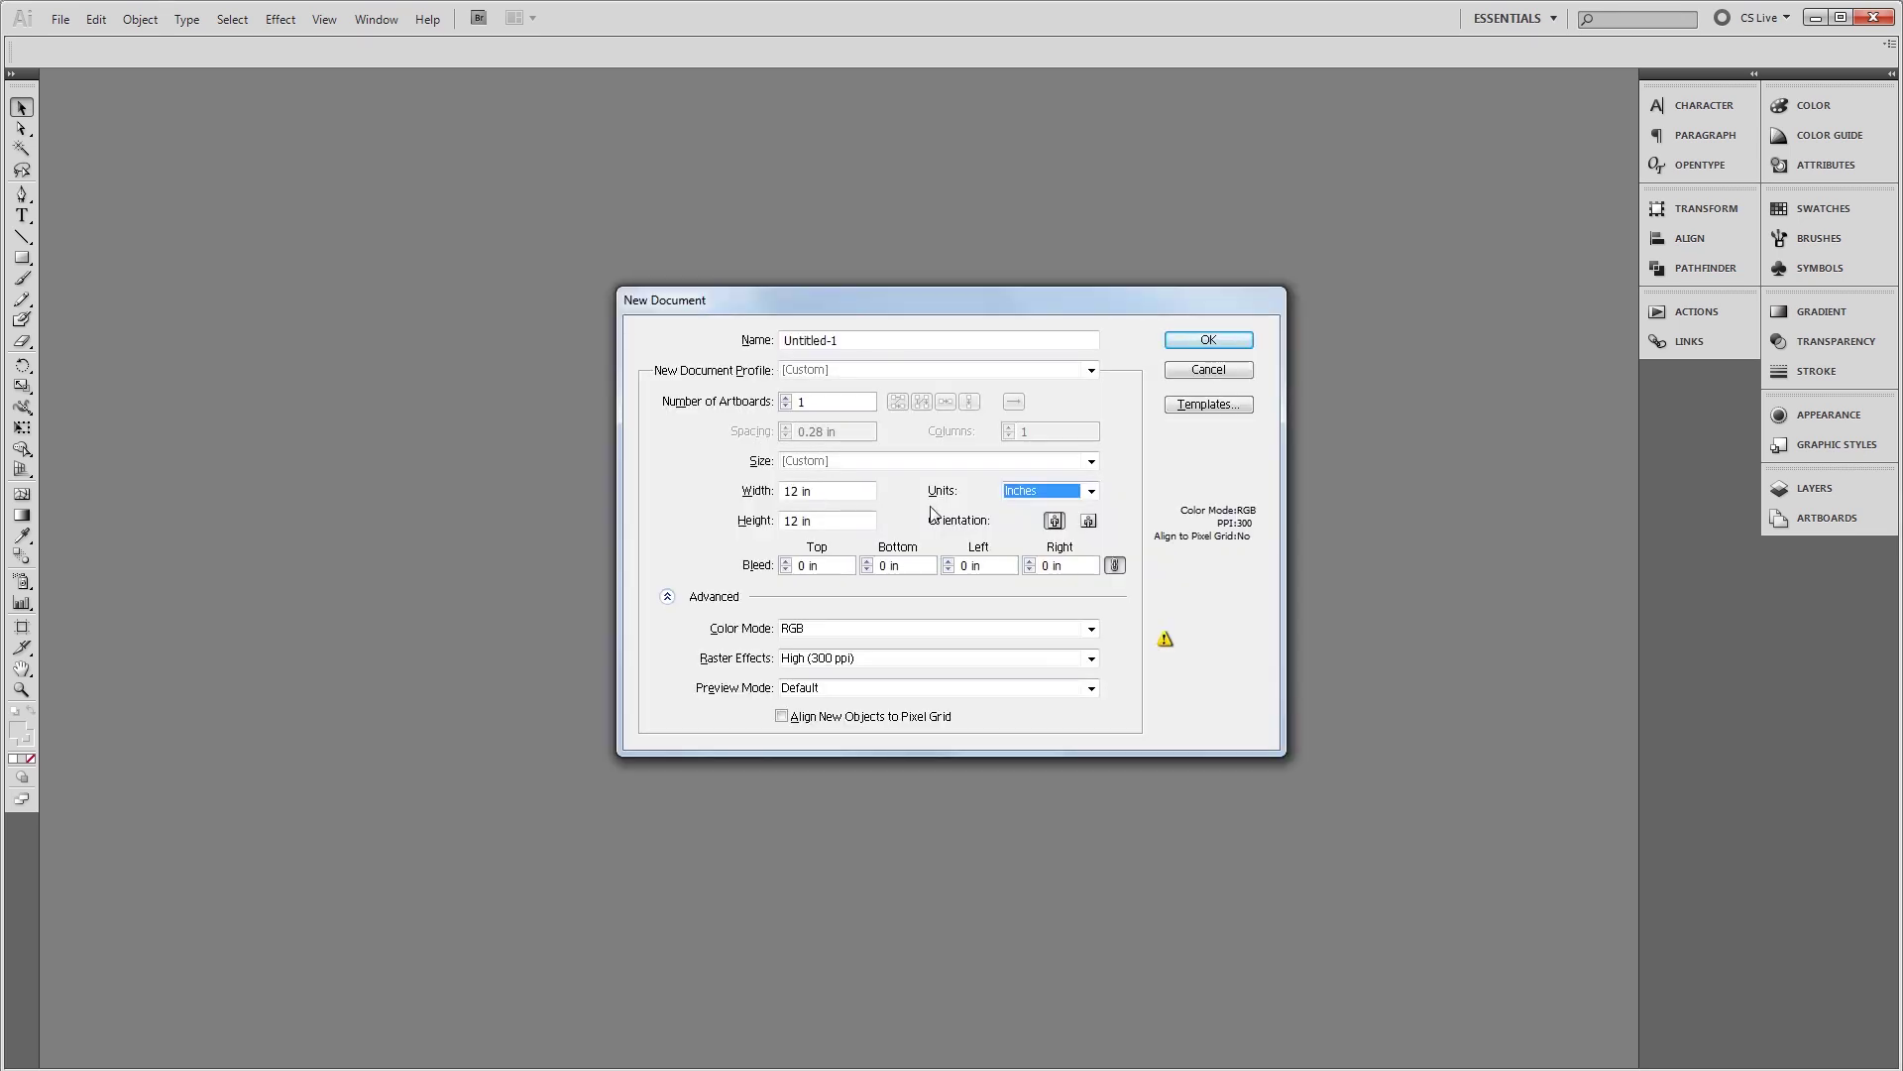
pyautogui.click(1046, 491)
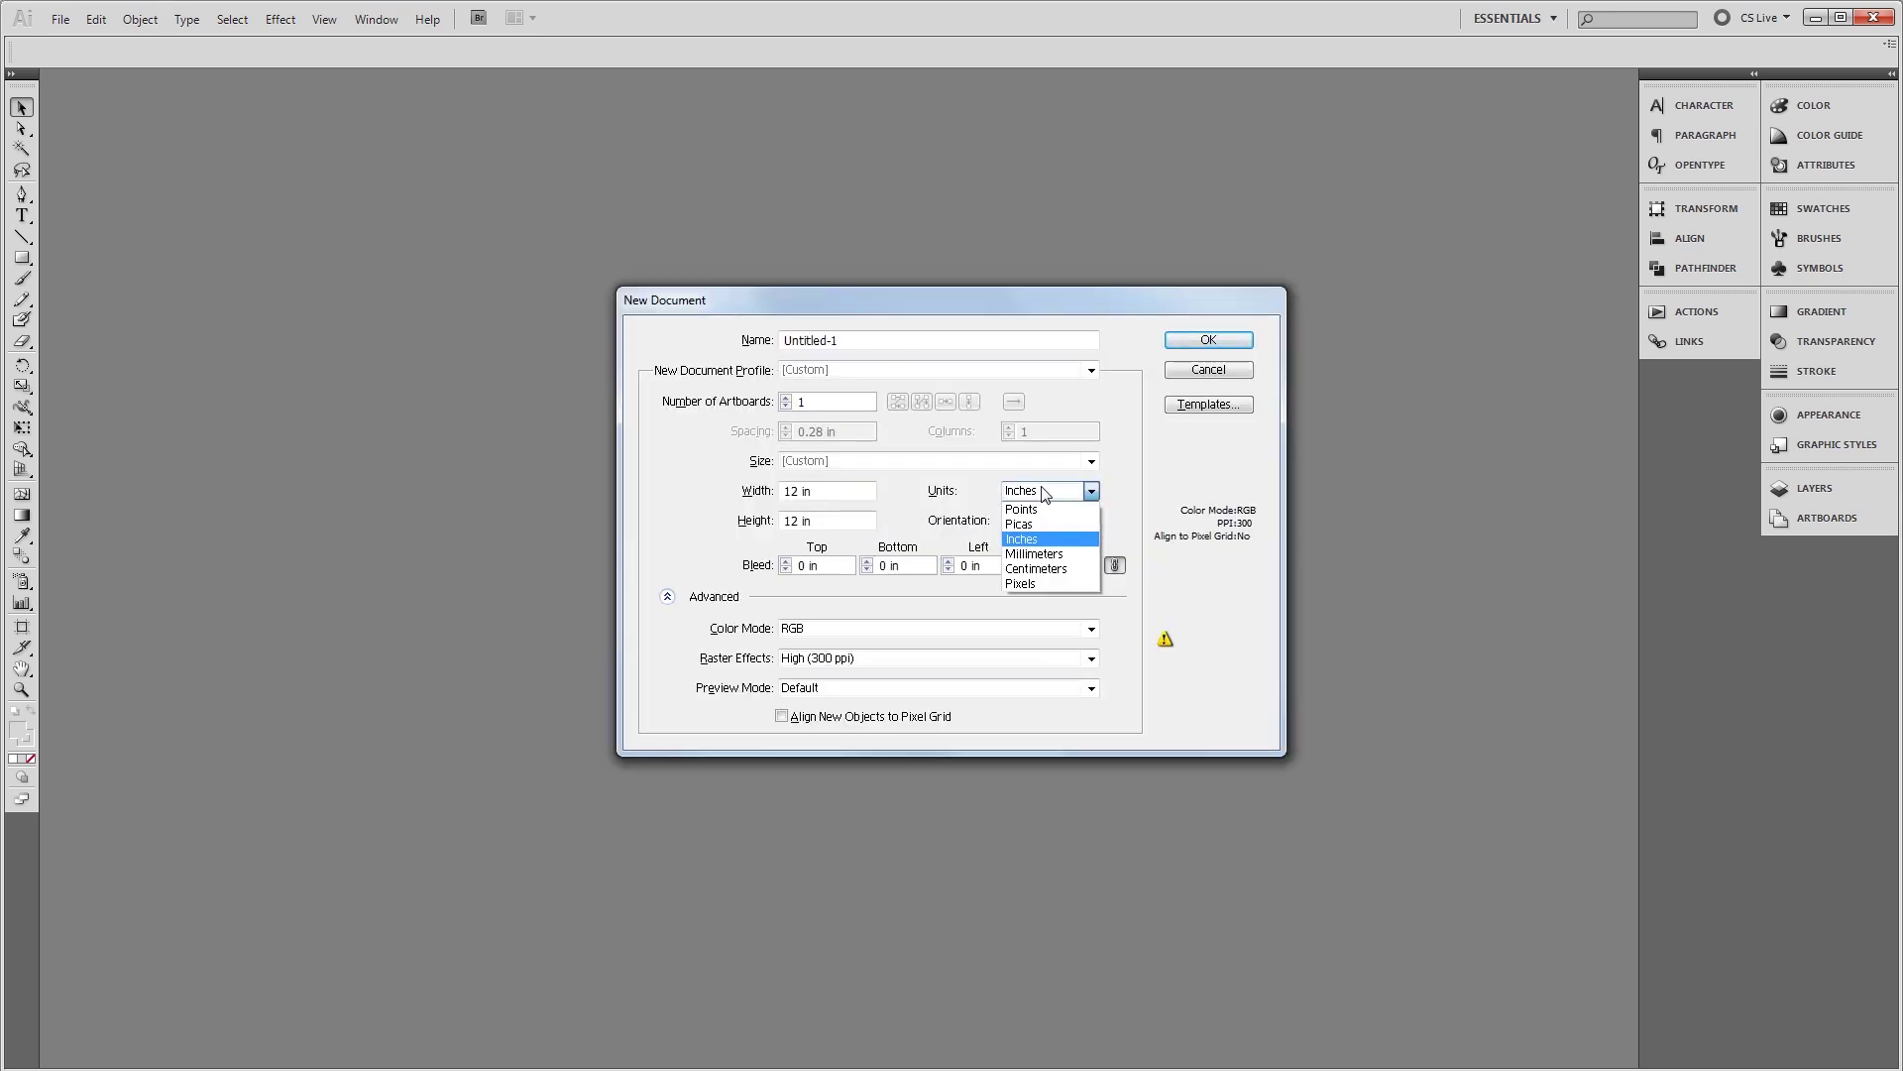
pyautogui.click(1031, 583)
pyautogui.hotkey('shift', 'Tab')
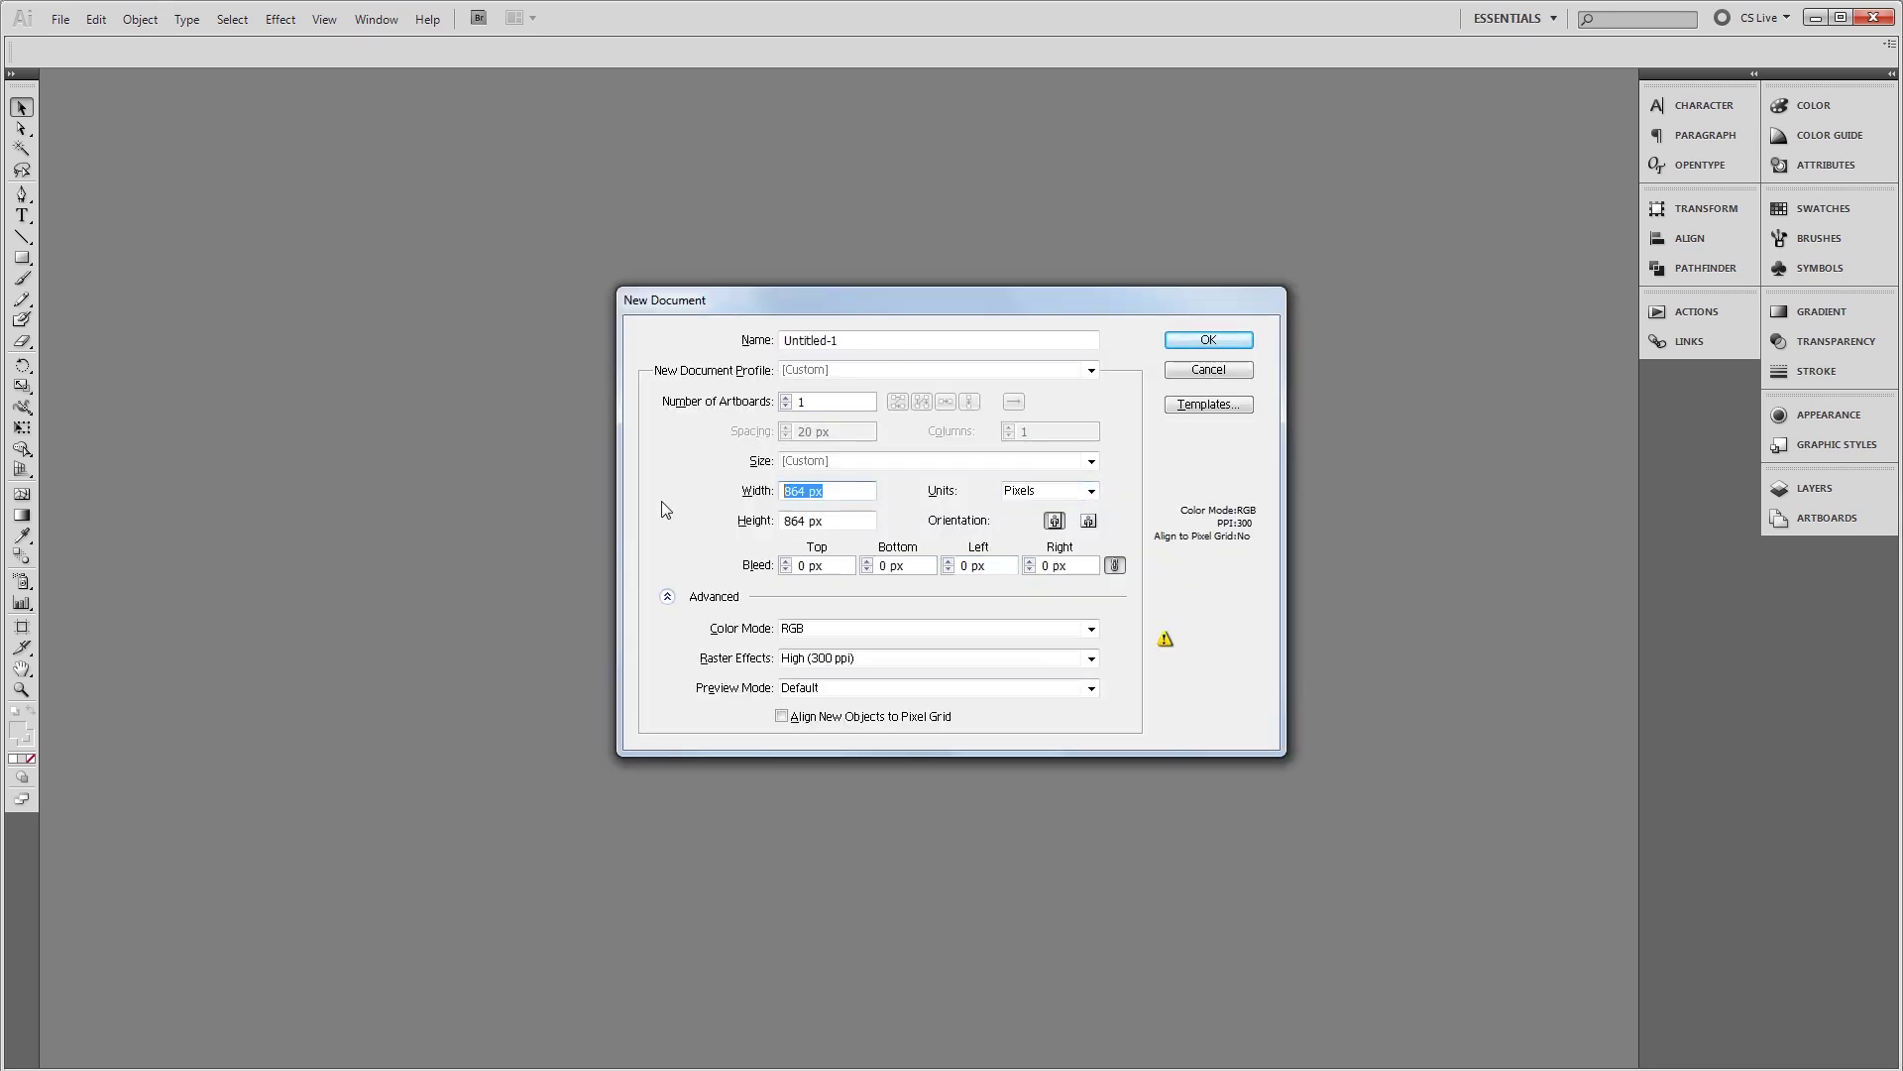
pyautogui.write('1920')
pyautogui.press('Tab')
pyautogui.write('108')
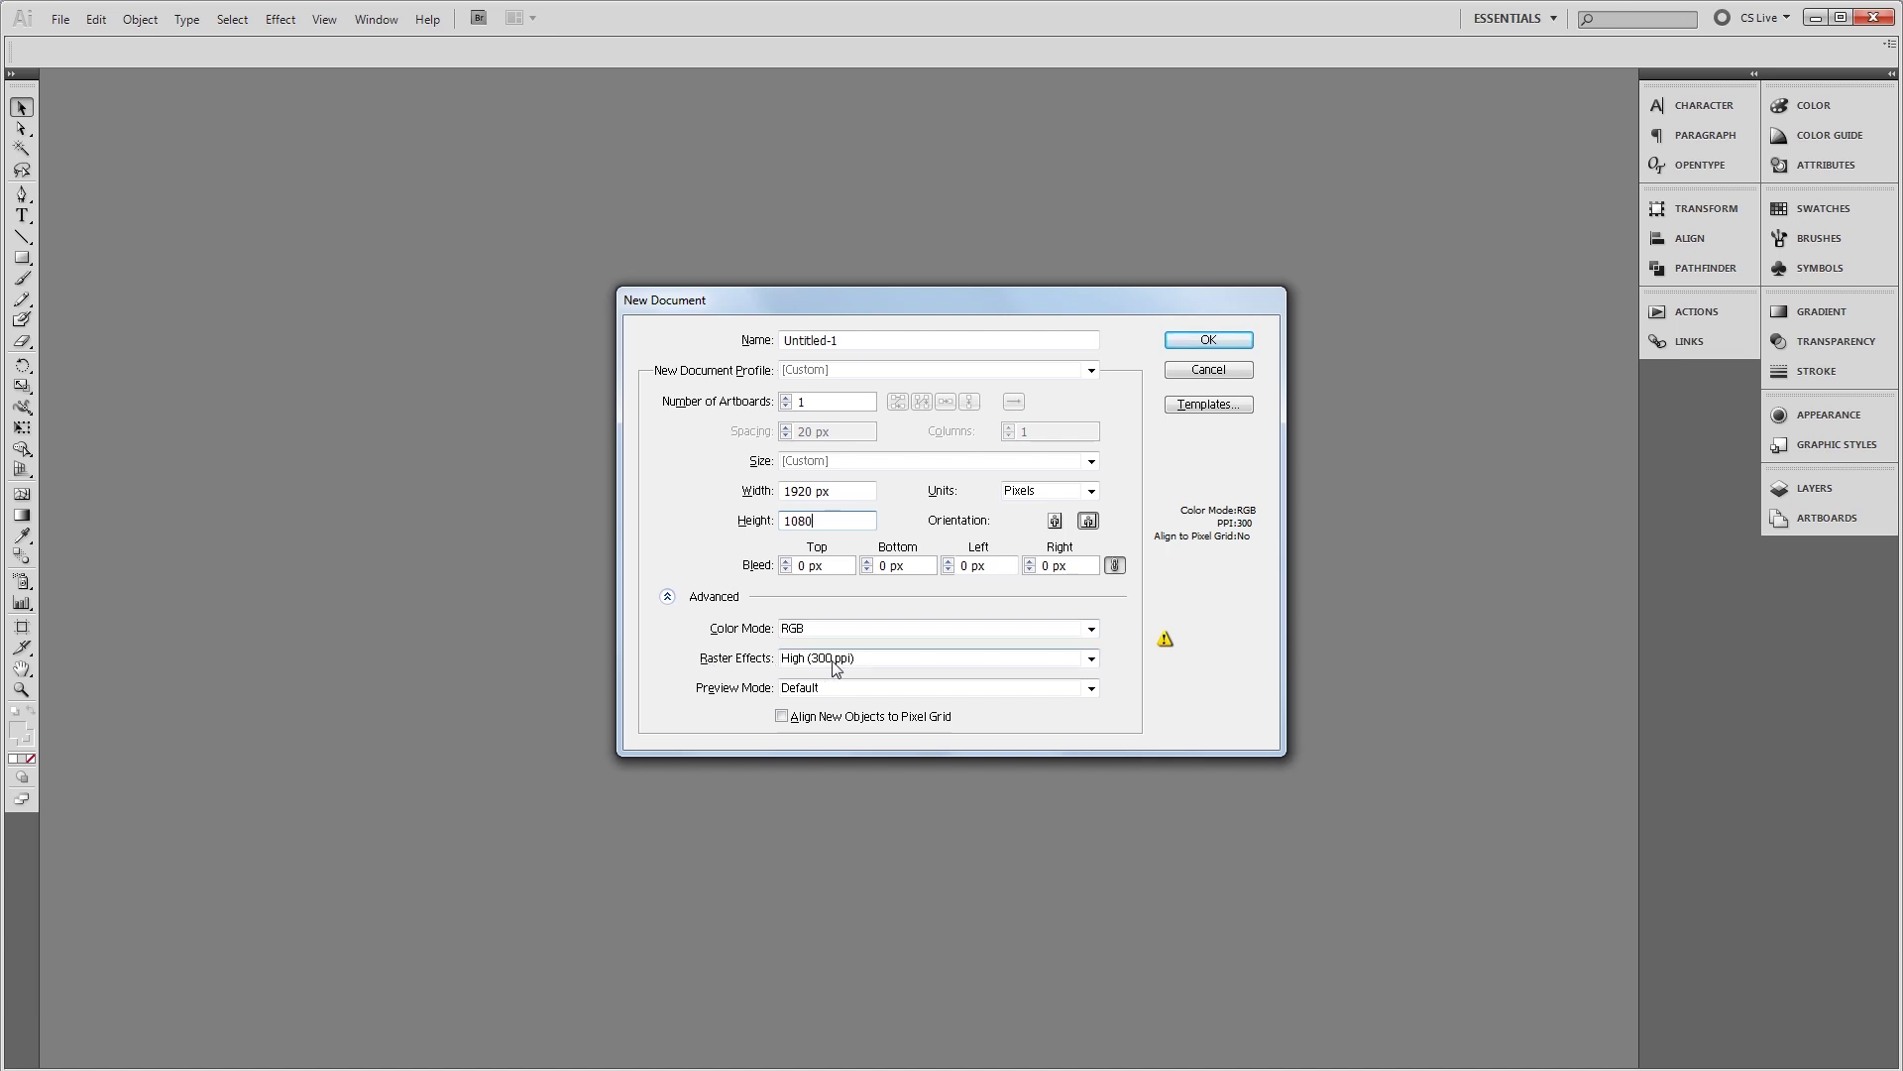
pyautogui.click(1223, 339)
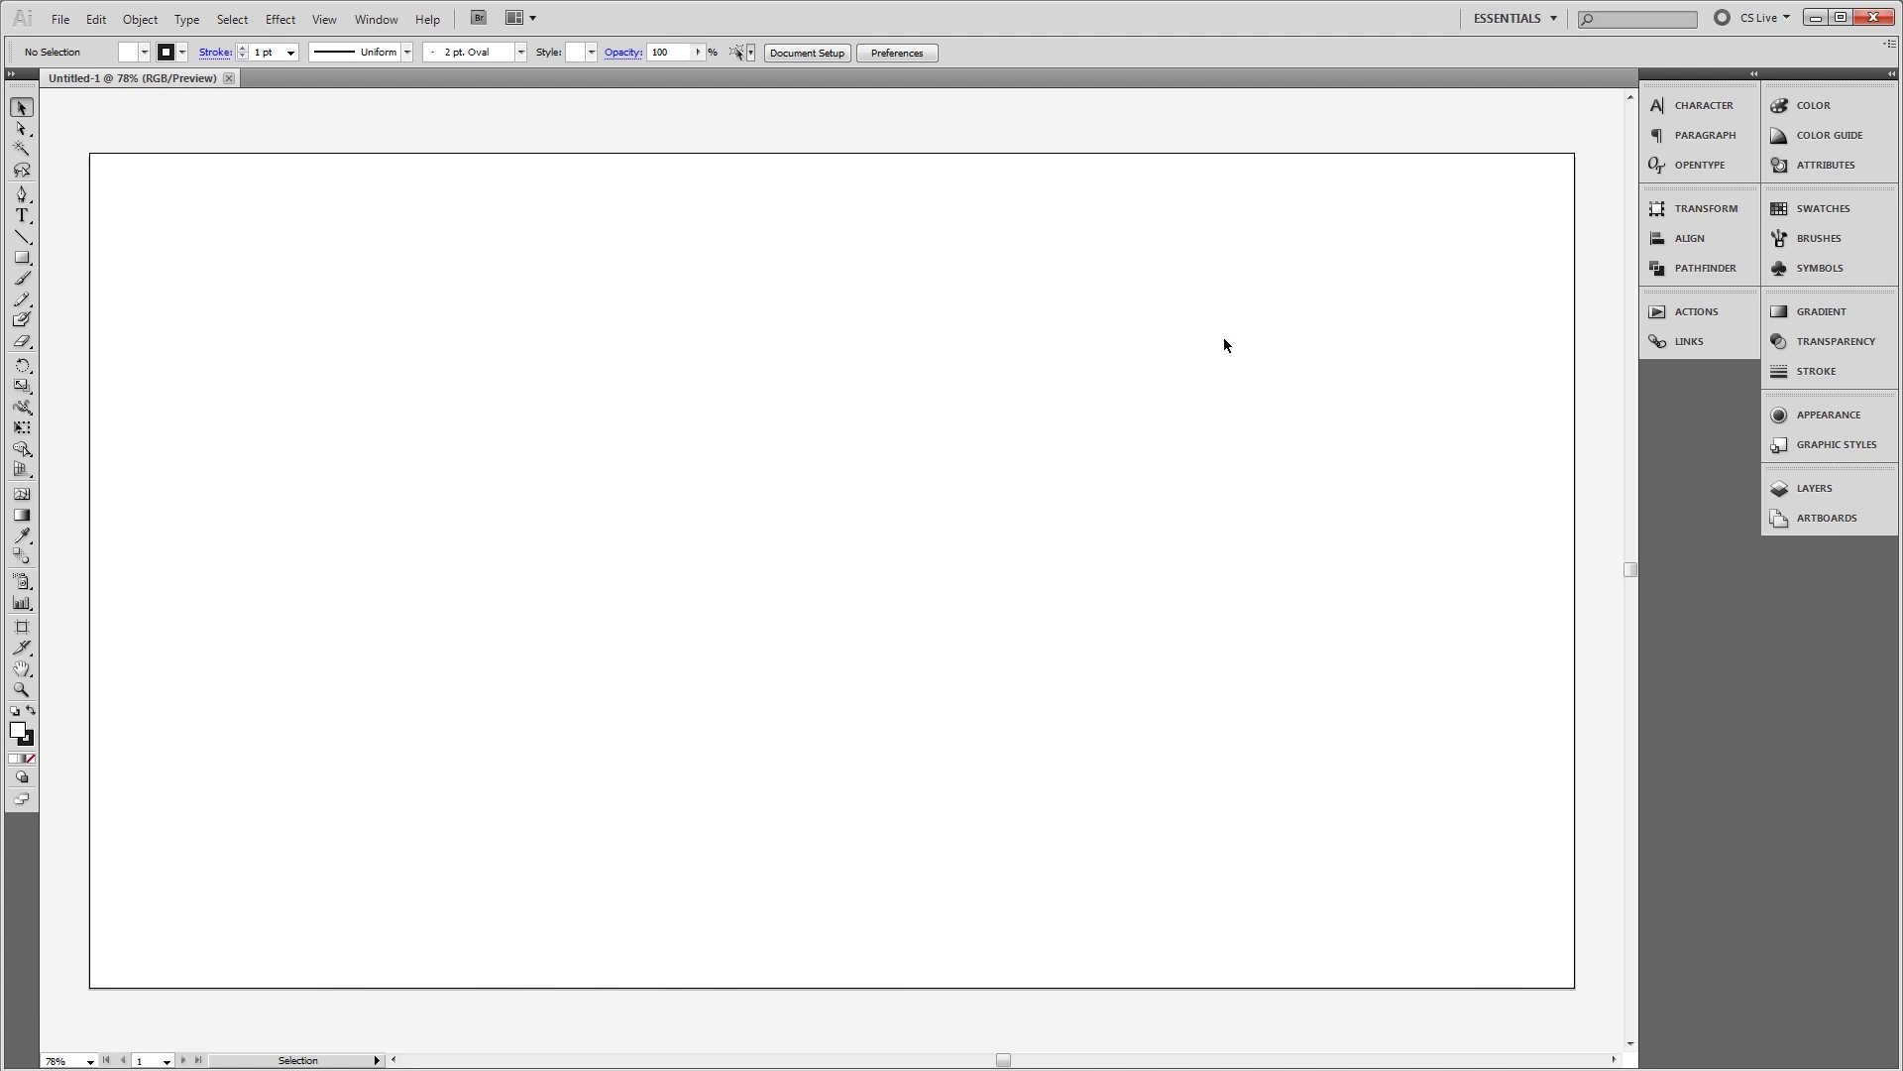
# Draw a 1920 × 1080 rectangle centred on the artboard with no stroke
pyautogui.click(22, 258)
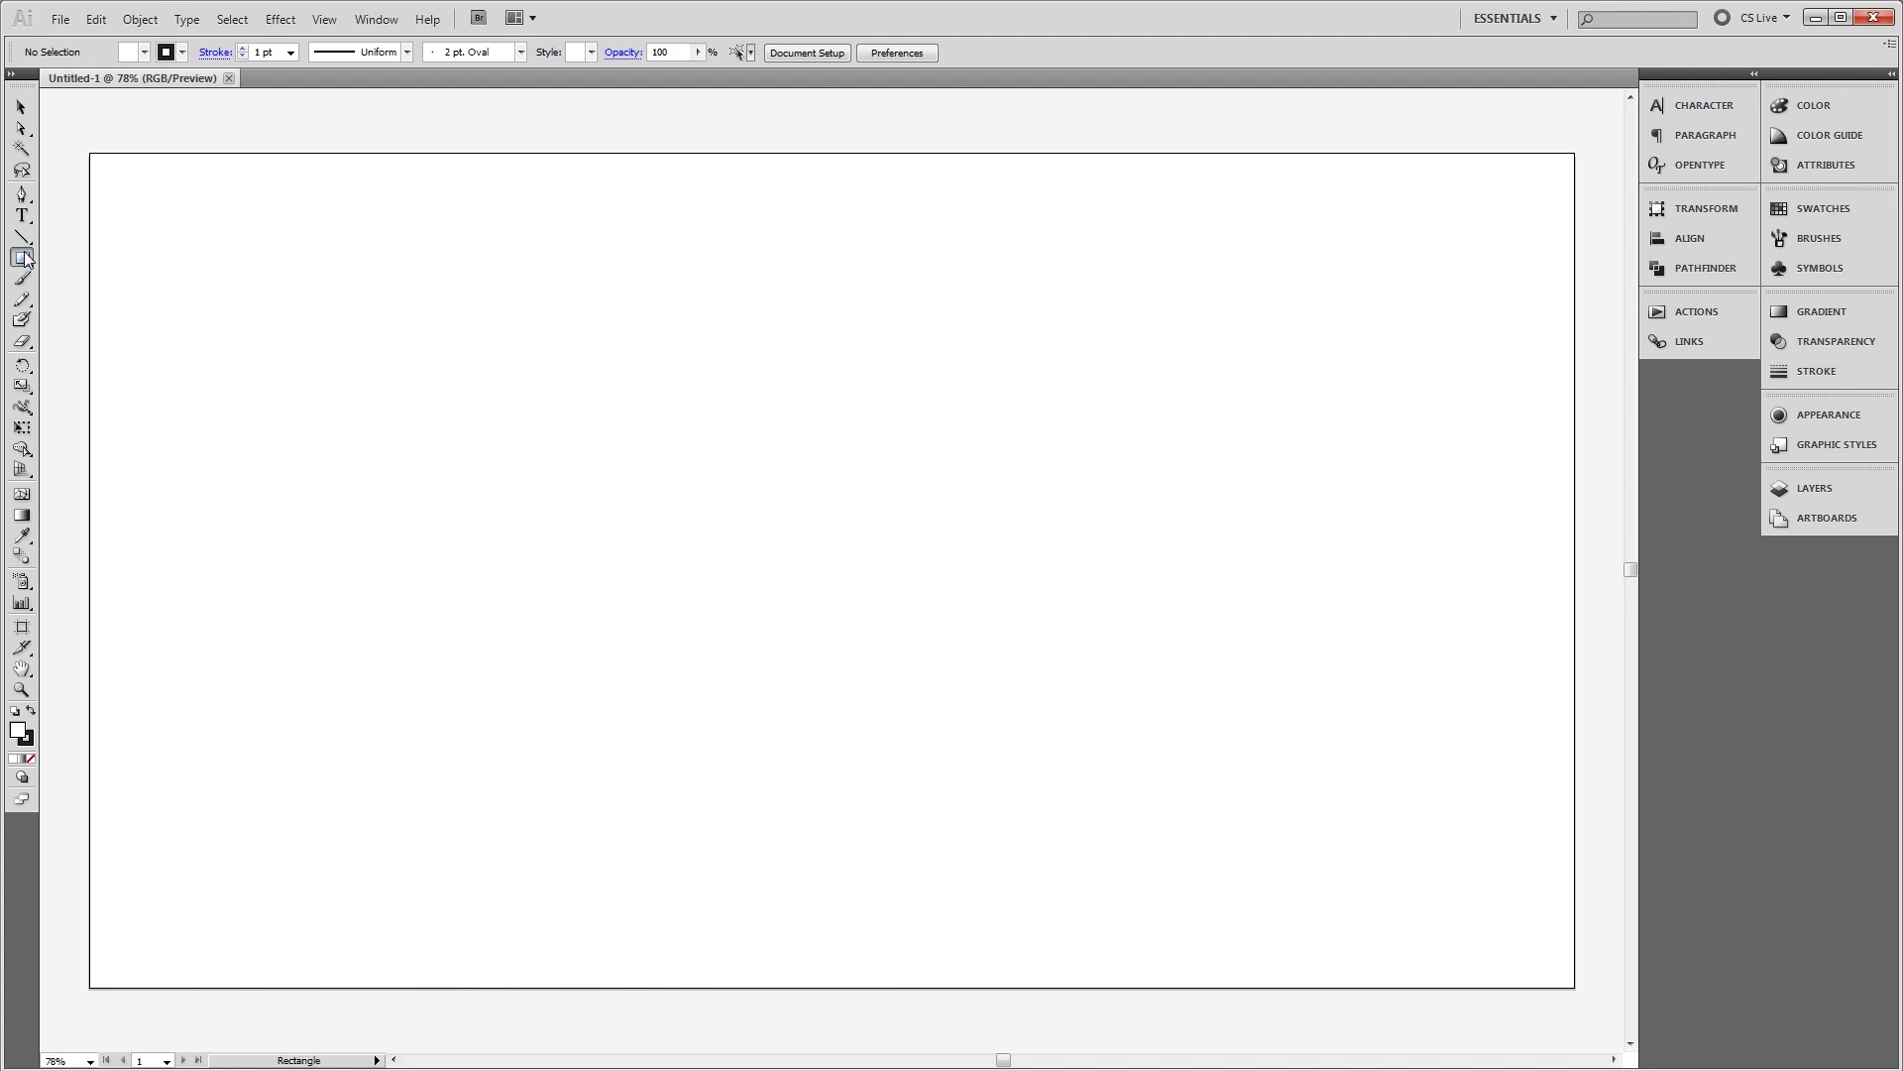
pyautogui.click(570, 340)
pyautogui.write('1920')
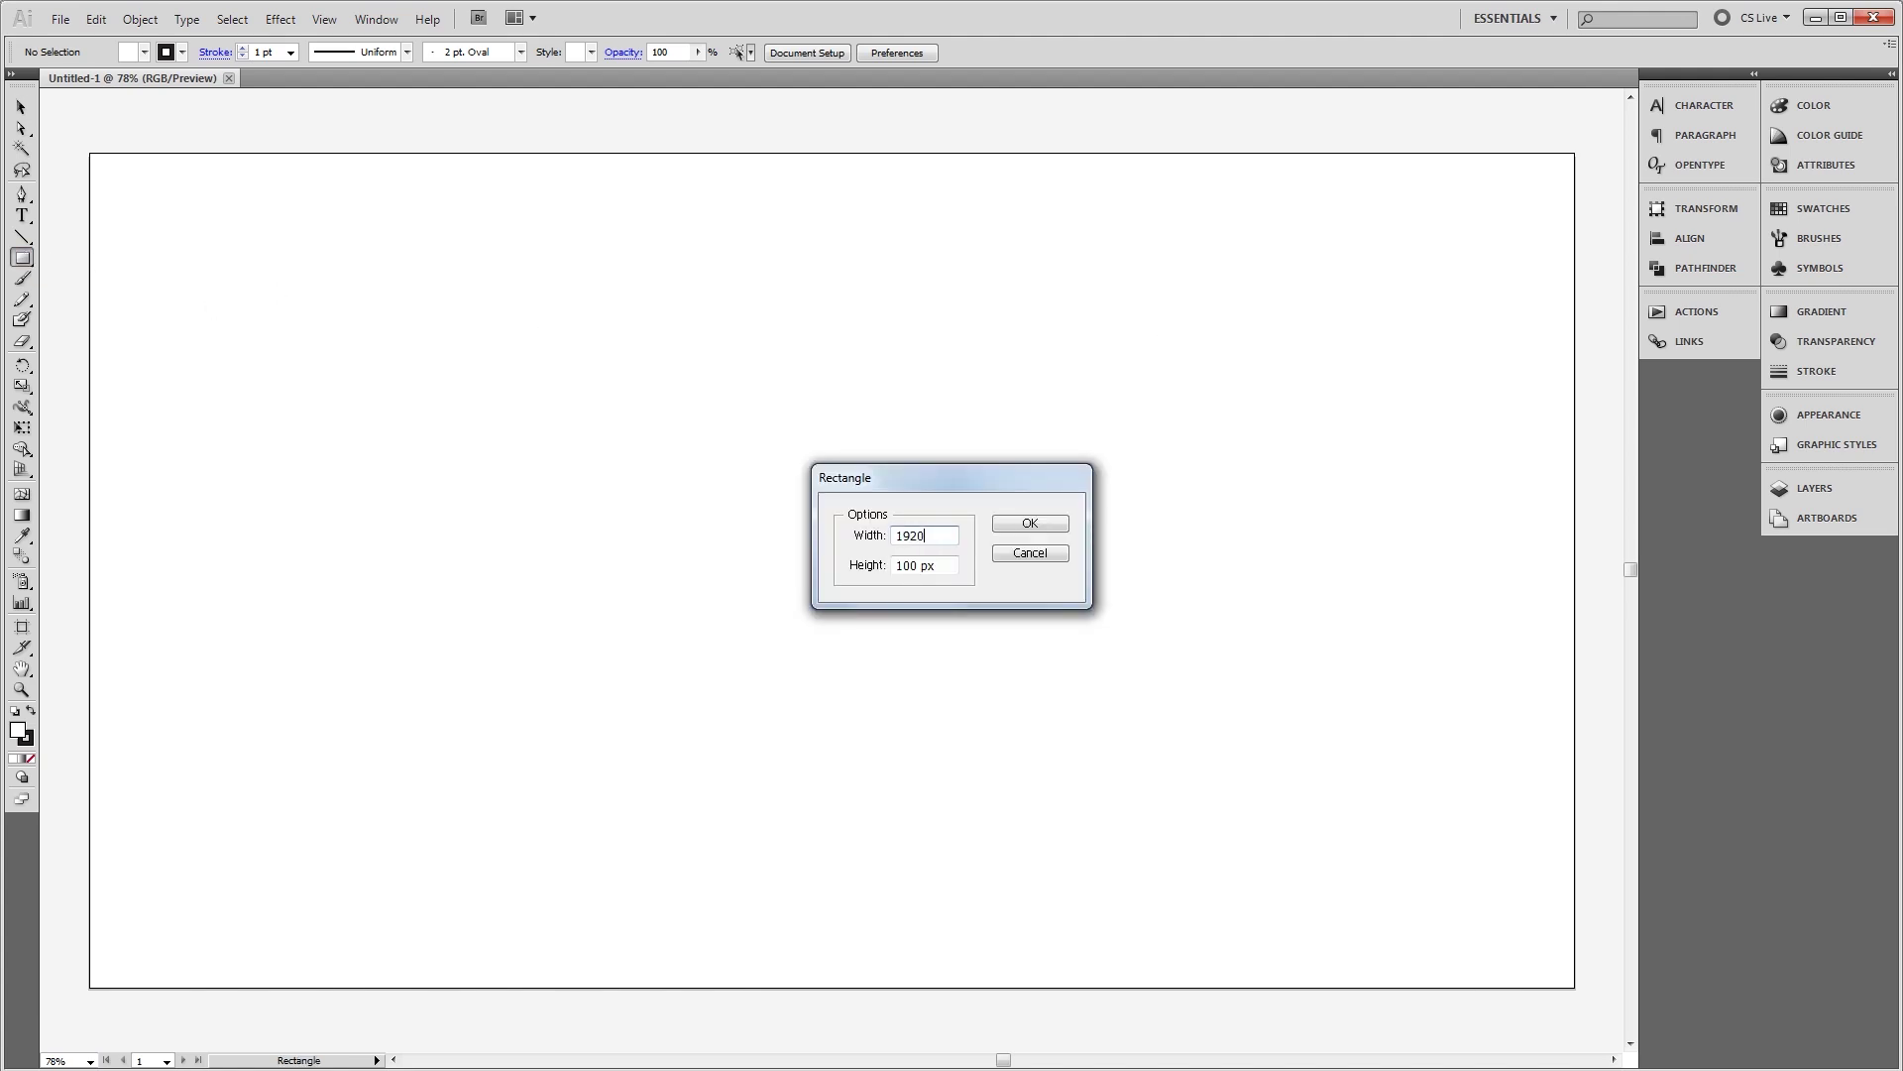
pyautogui.press('Tab')
pyautogui.write('1080')
pyautogui.press('Return')
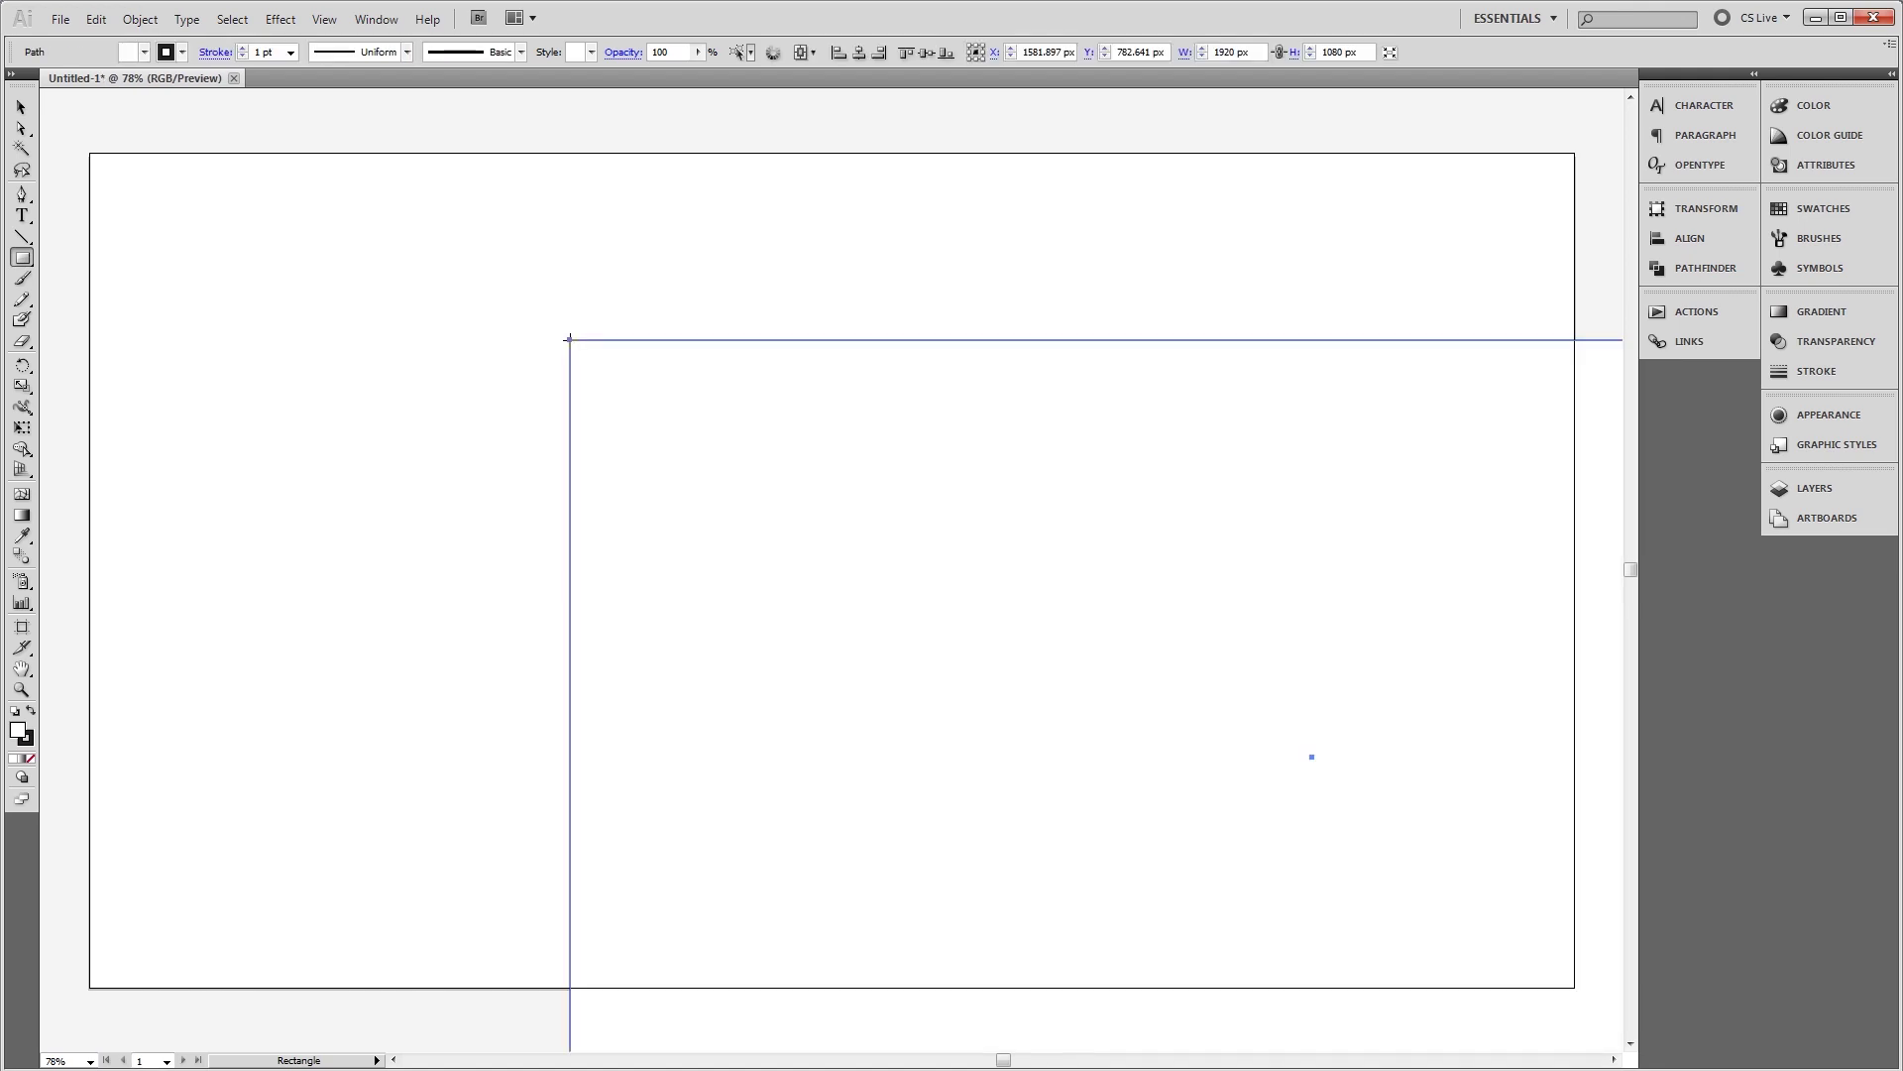
pyautogui.click(859, 54)
pyautogui.click(924, 54)
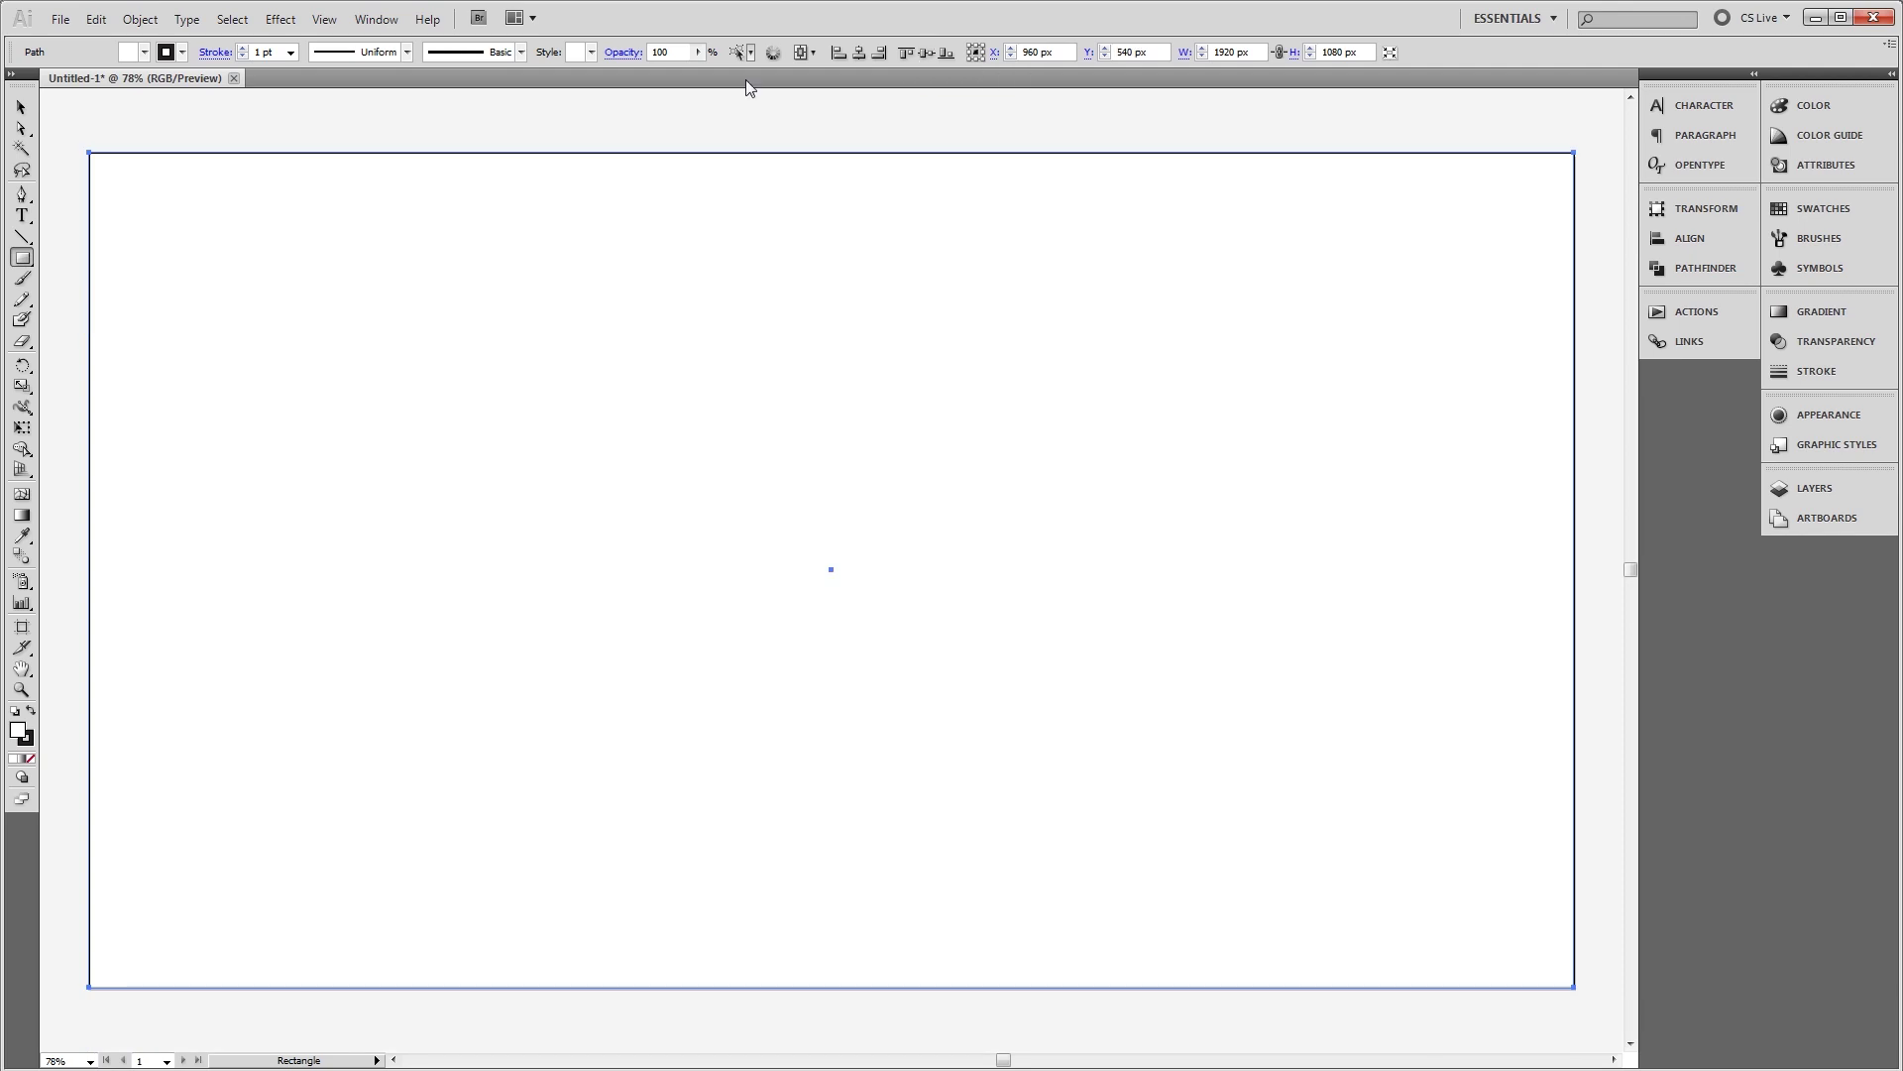
pyautogui.click(243, 57)
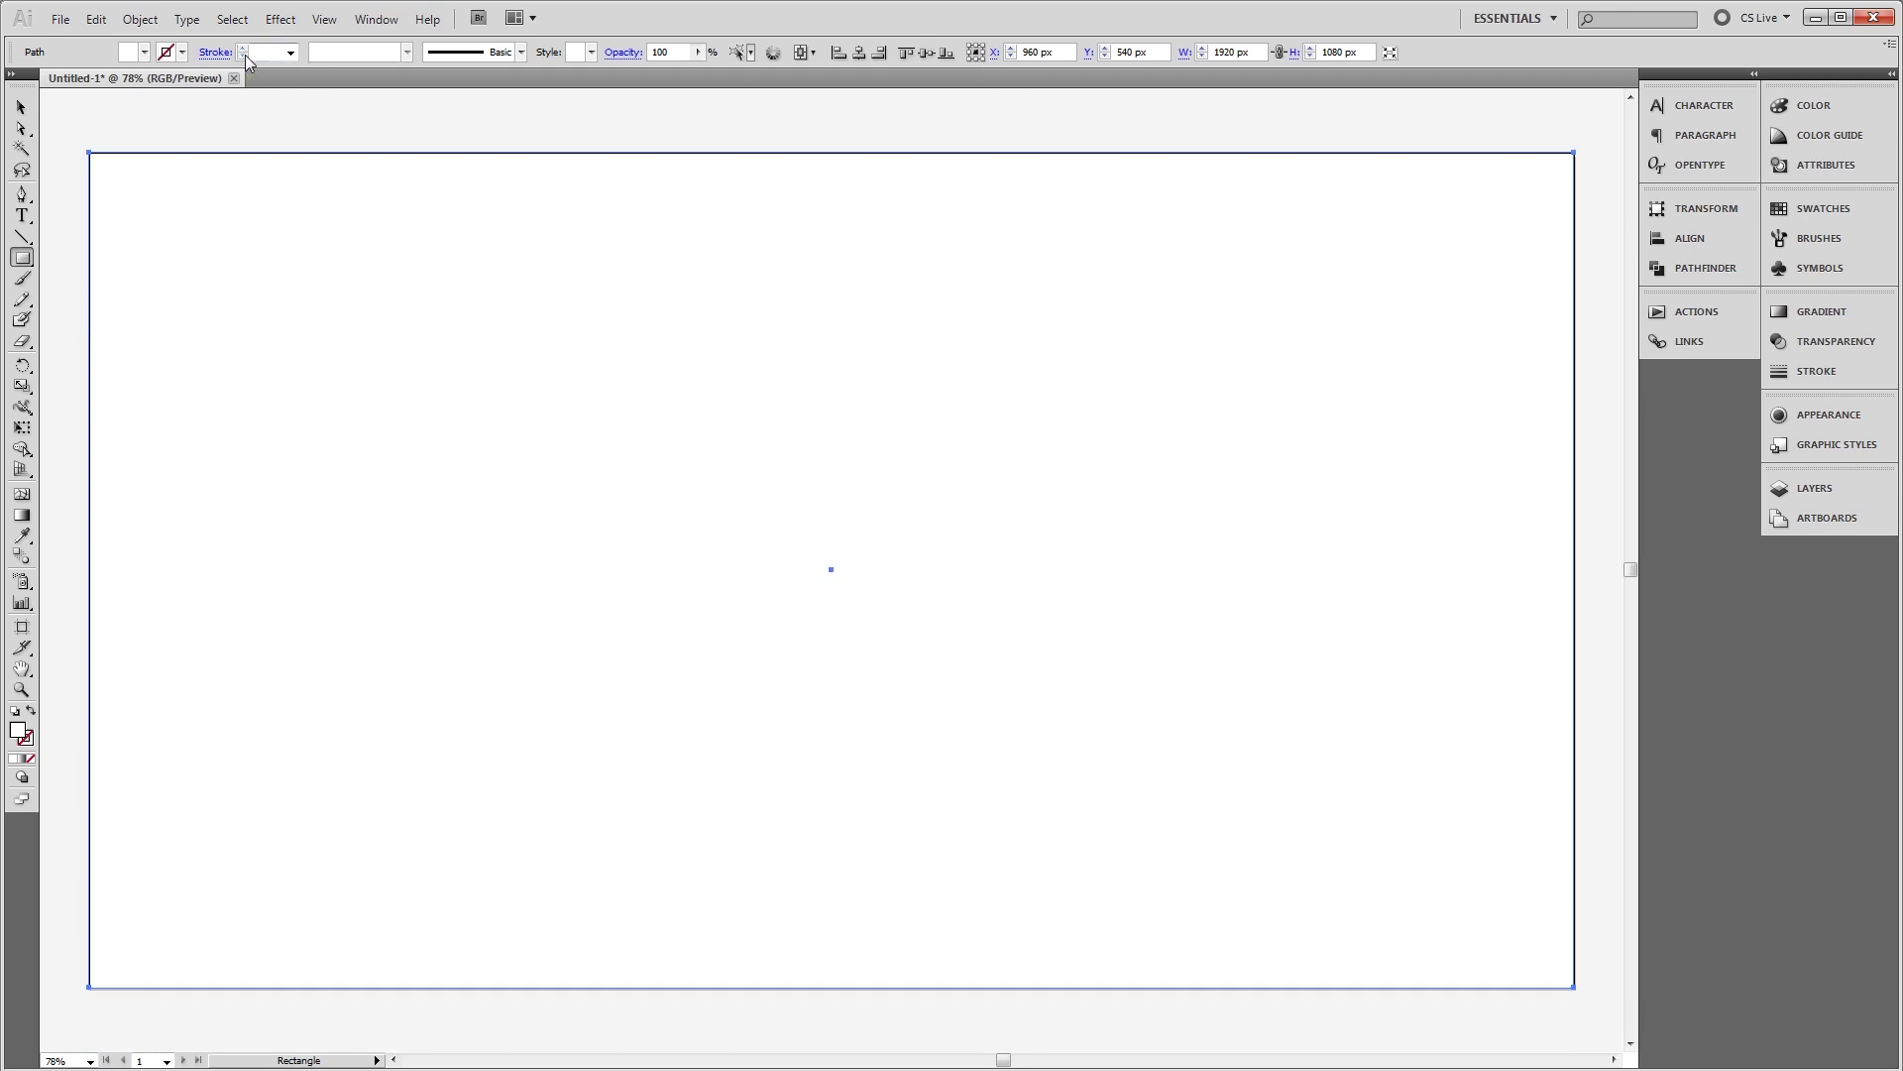
# Fill the rectangle with a linear gradient from white to K 15, angled -90°
pyautogui.click(1822, 314)
pyautogui.click(1614, 394)
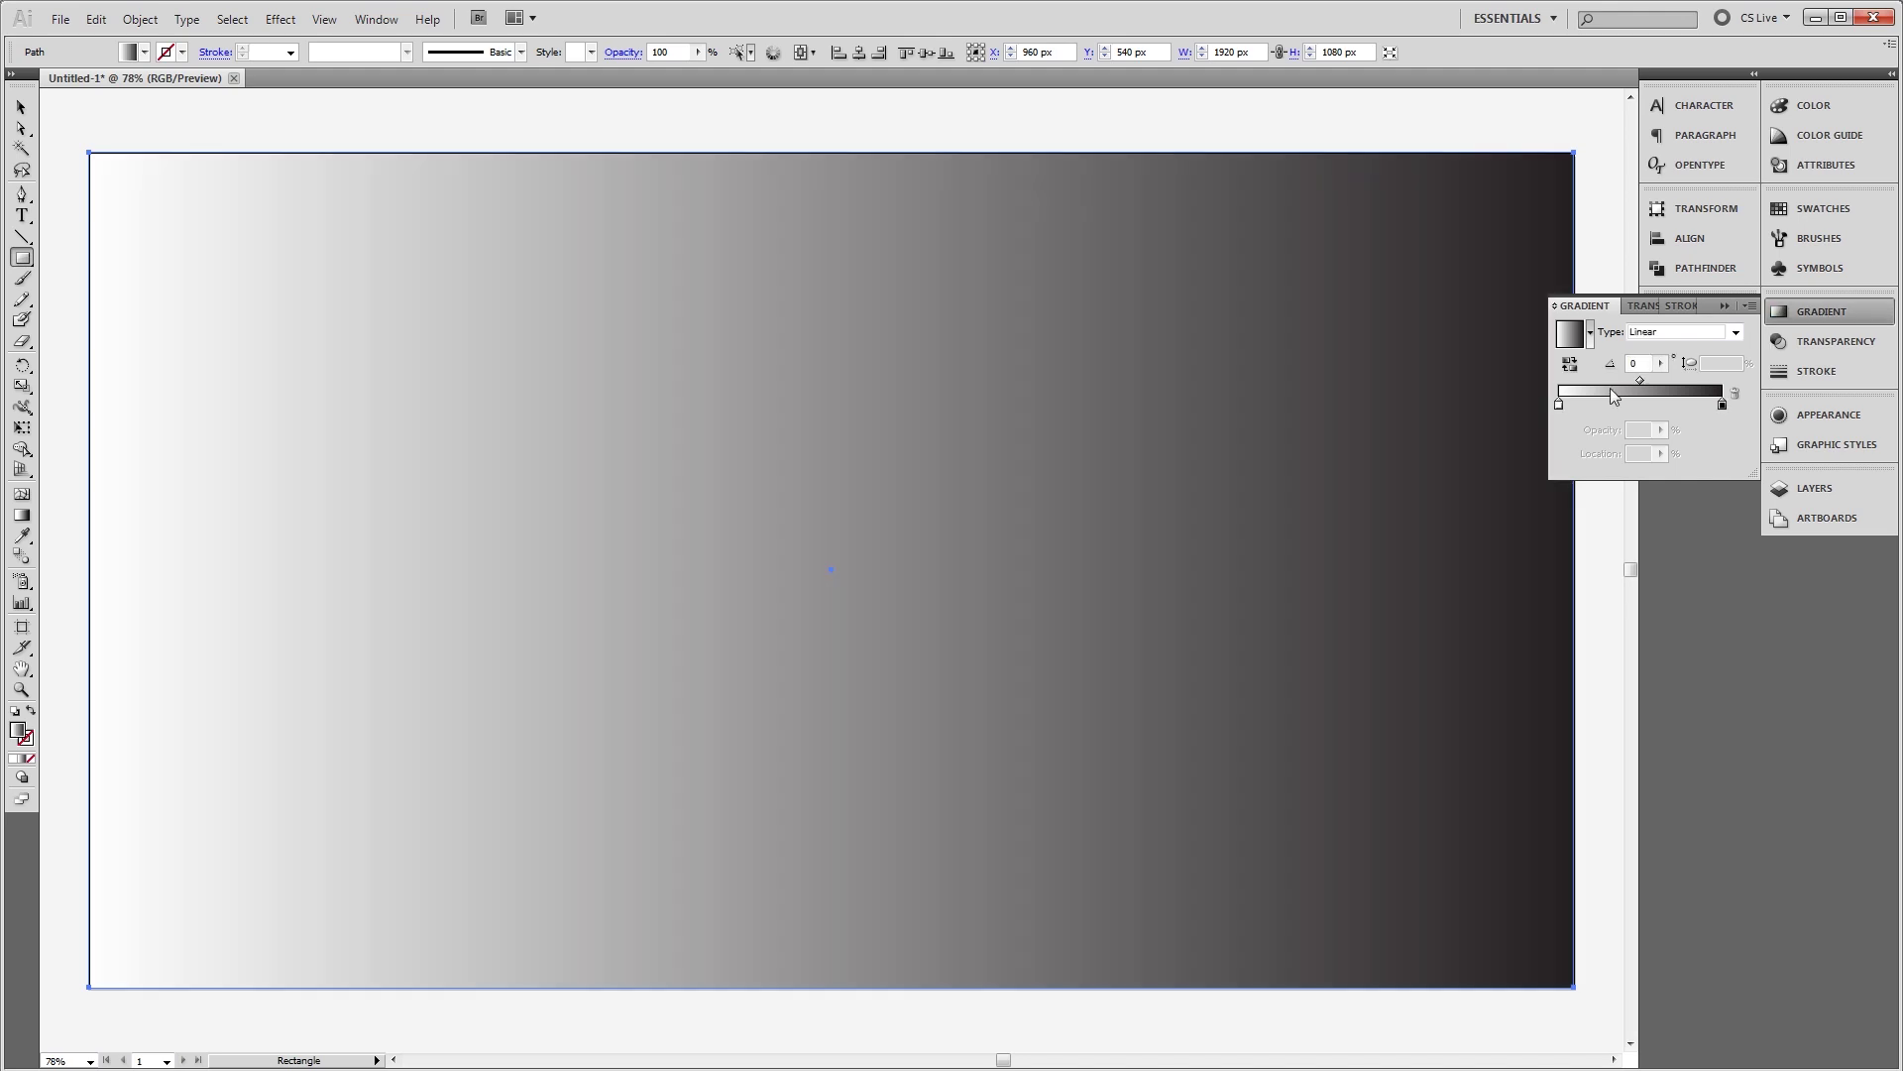
pyautogui.click(1559, 406)
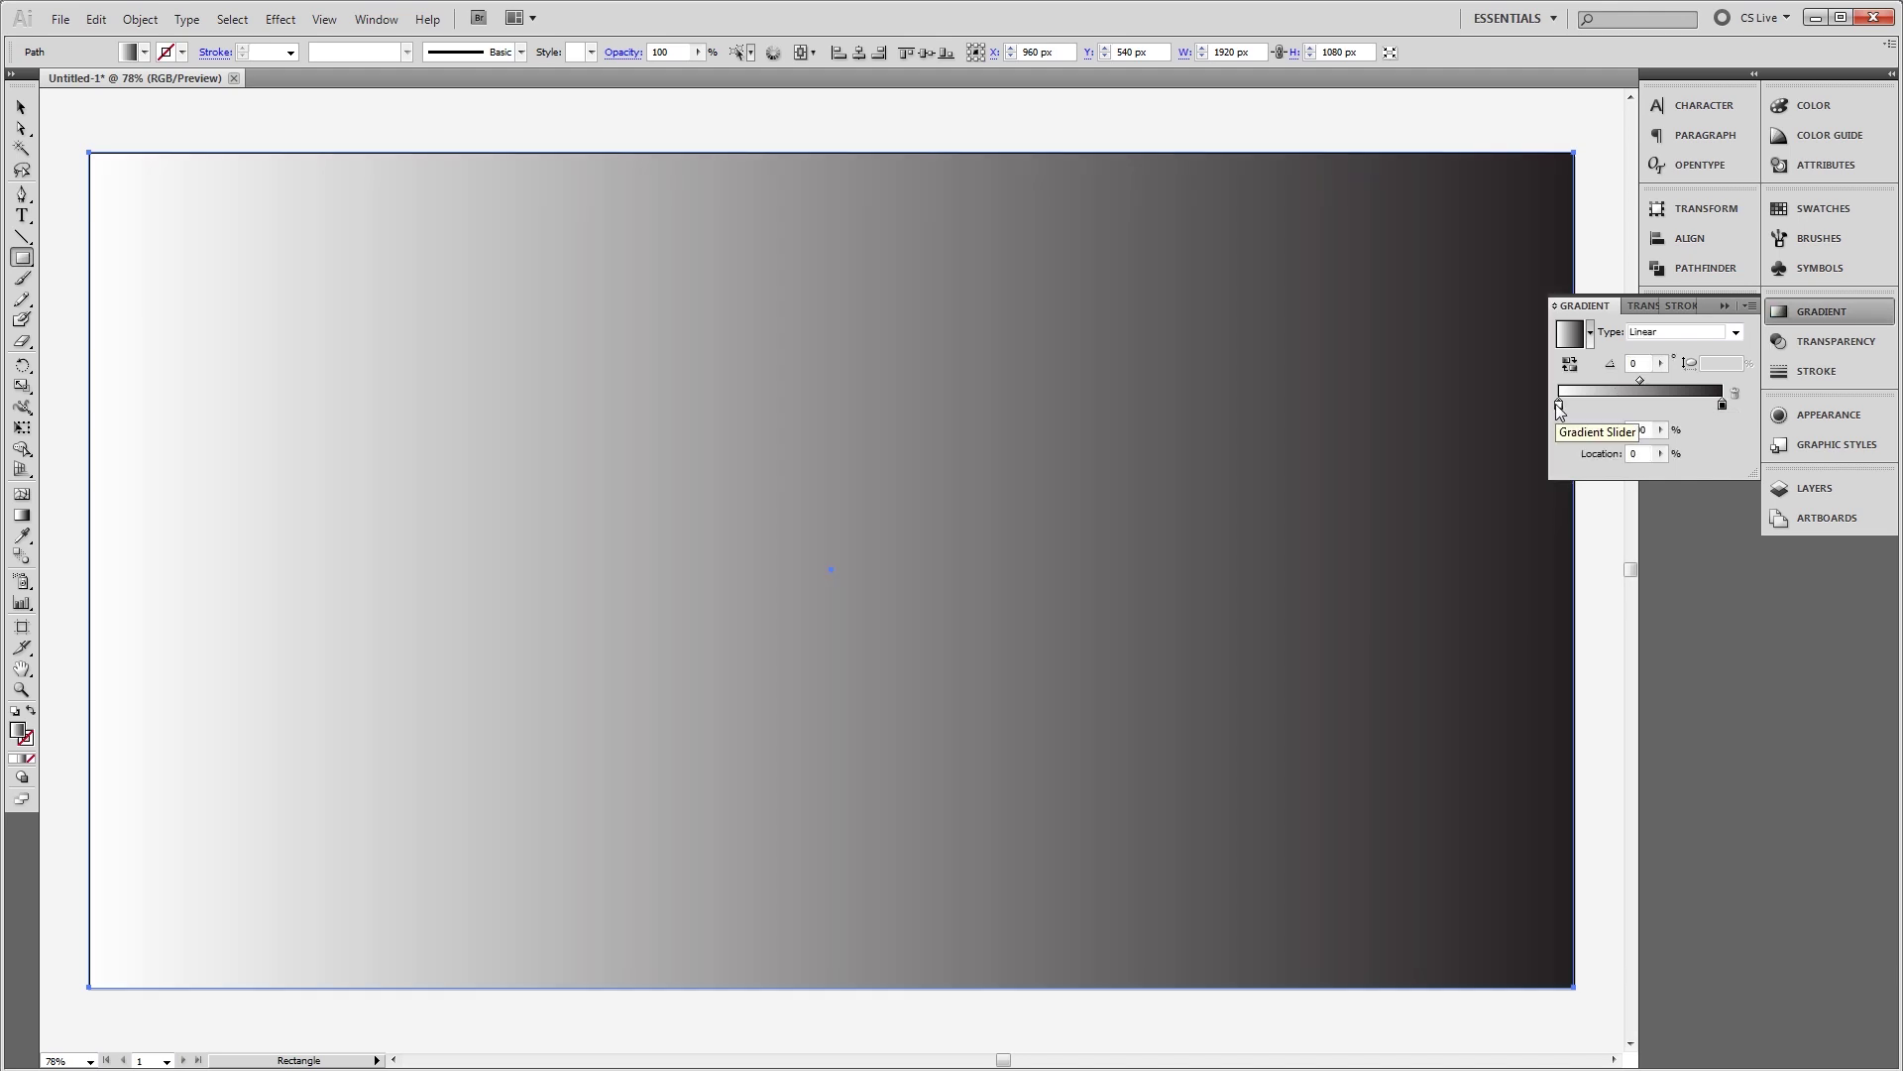
pyautogui.click(1892, 78)
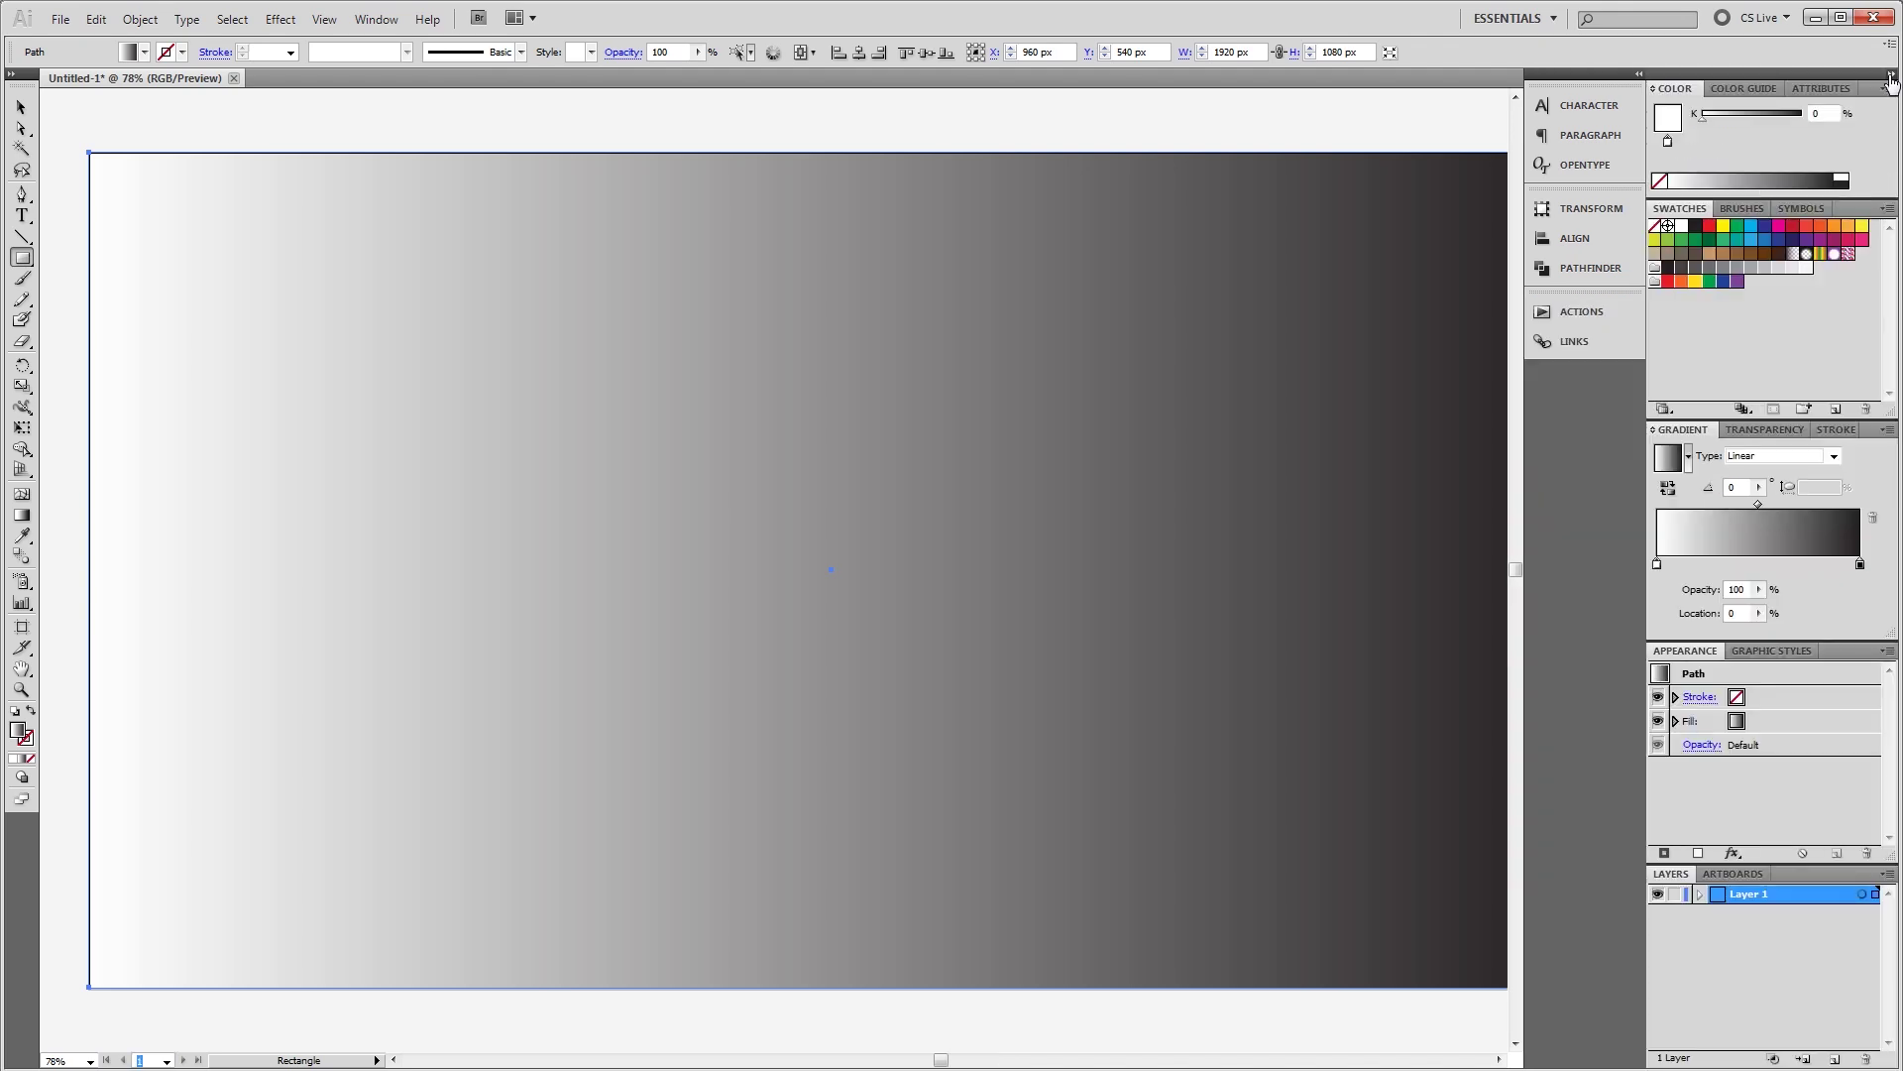
pyautogui.click(1860, 563)
pyautogui.doubleClick(1827, 113)
pyautogui.write('15')
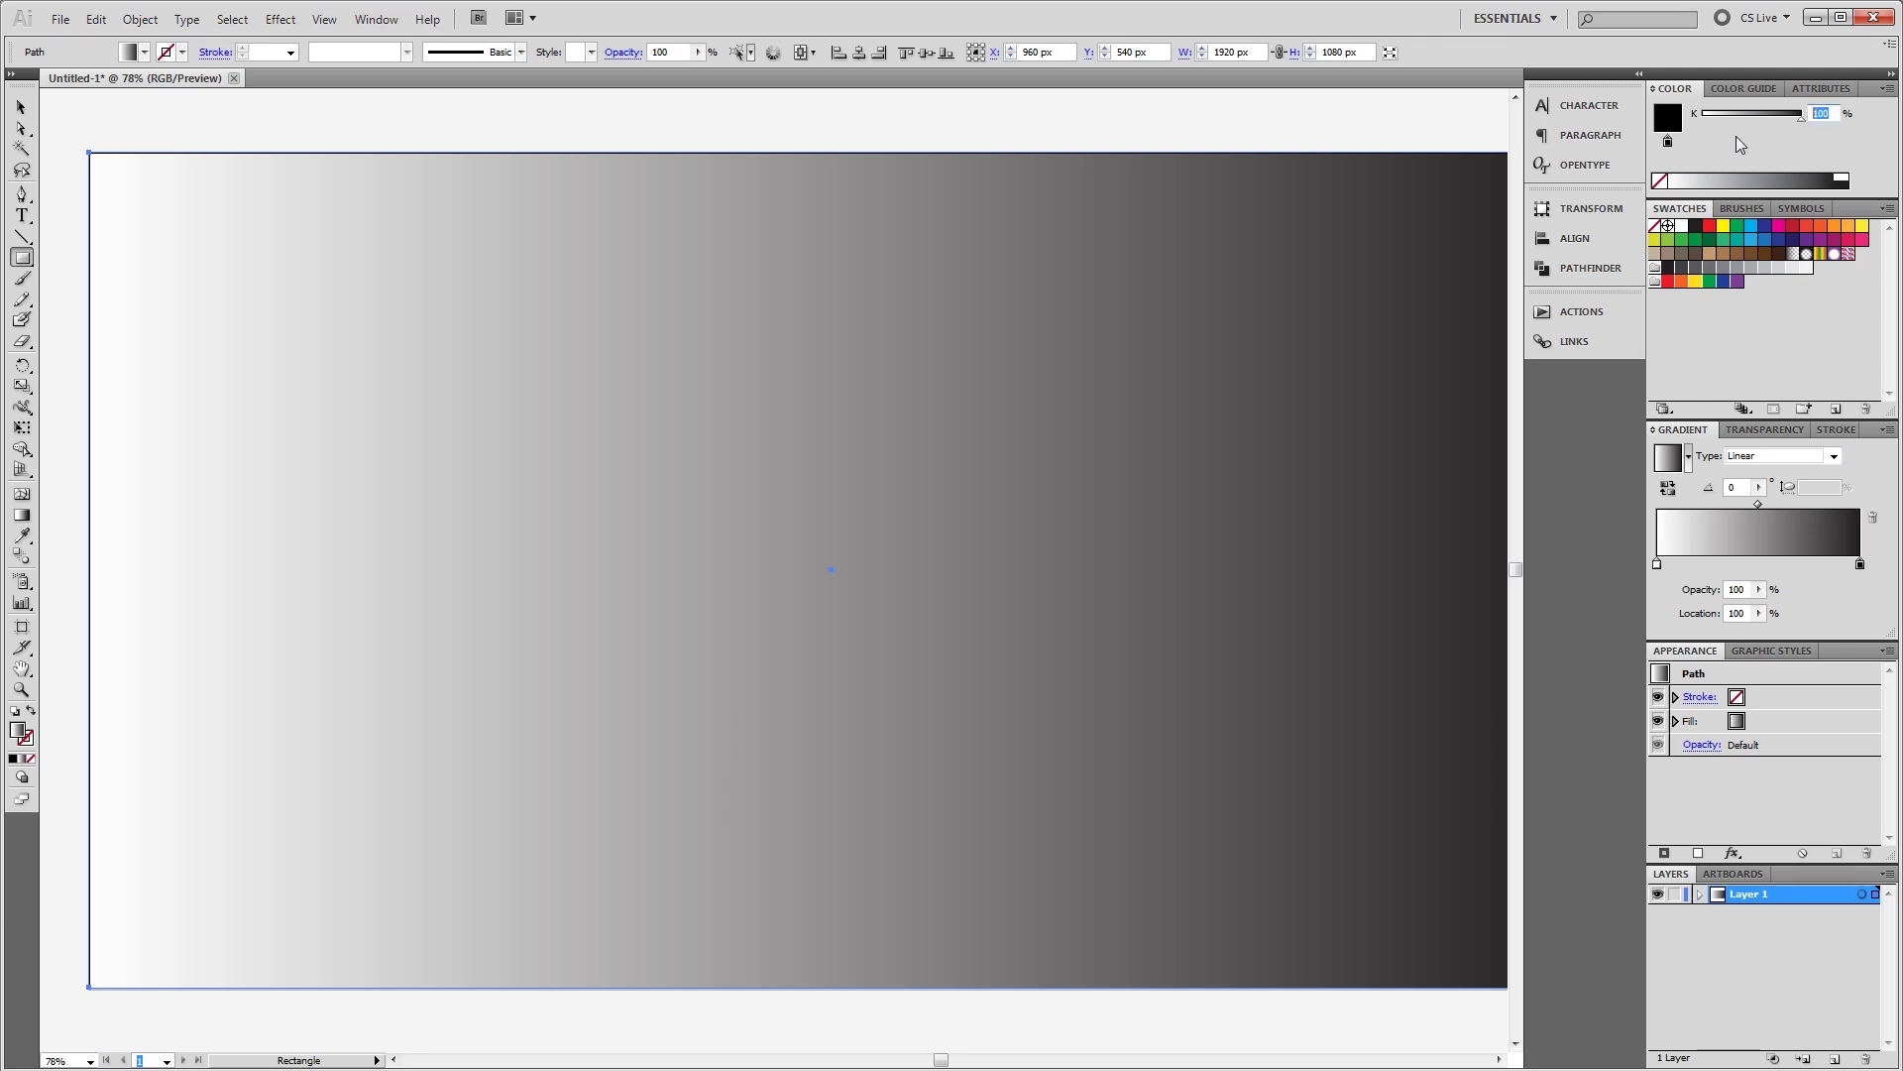
pyautogui.press('Return')
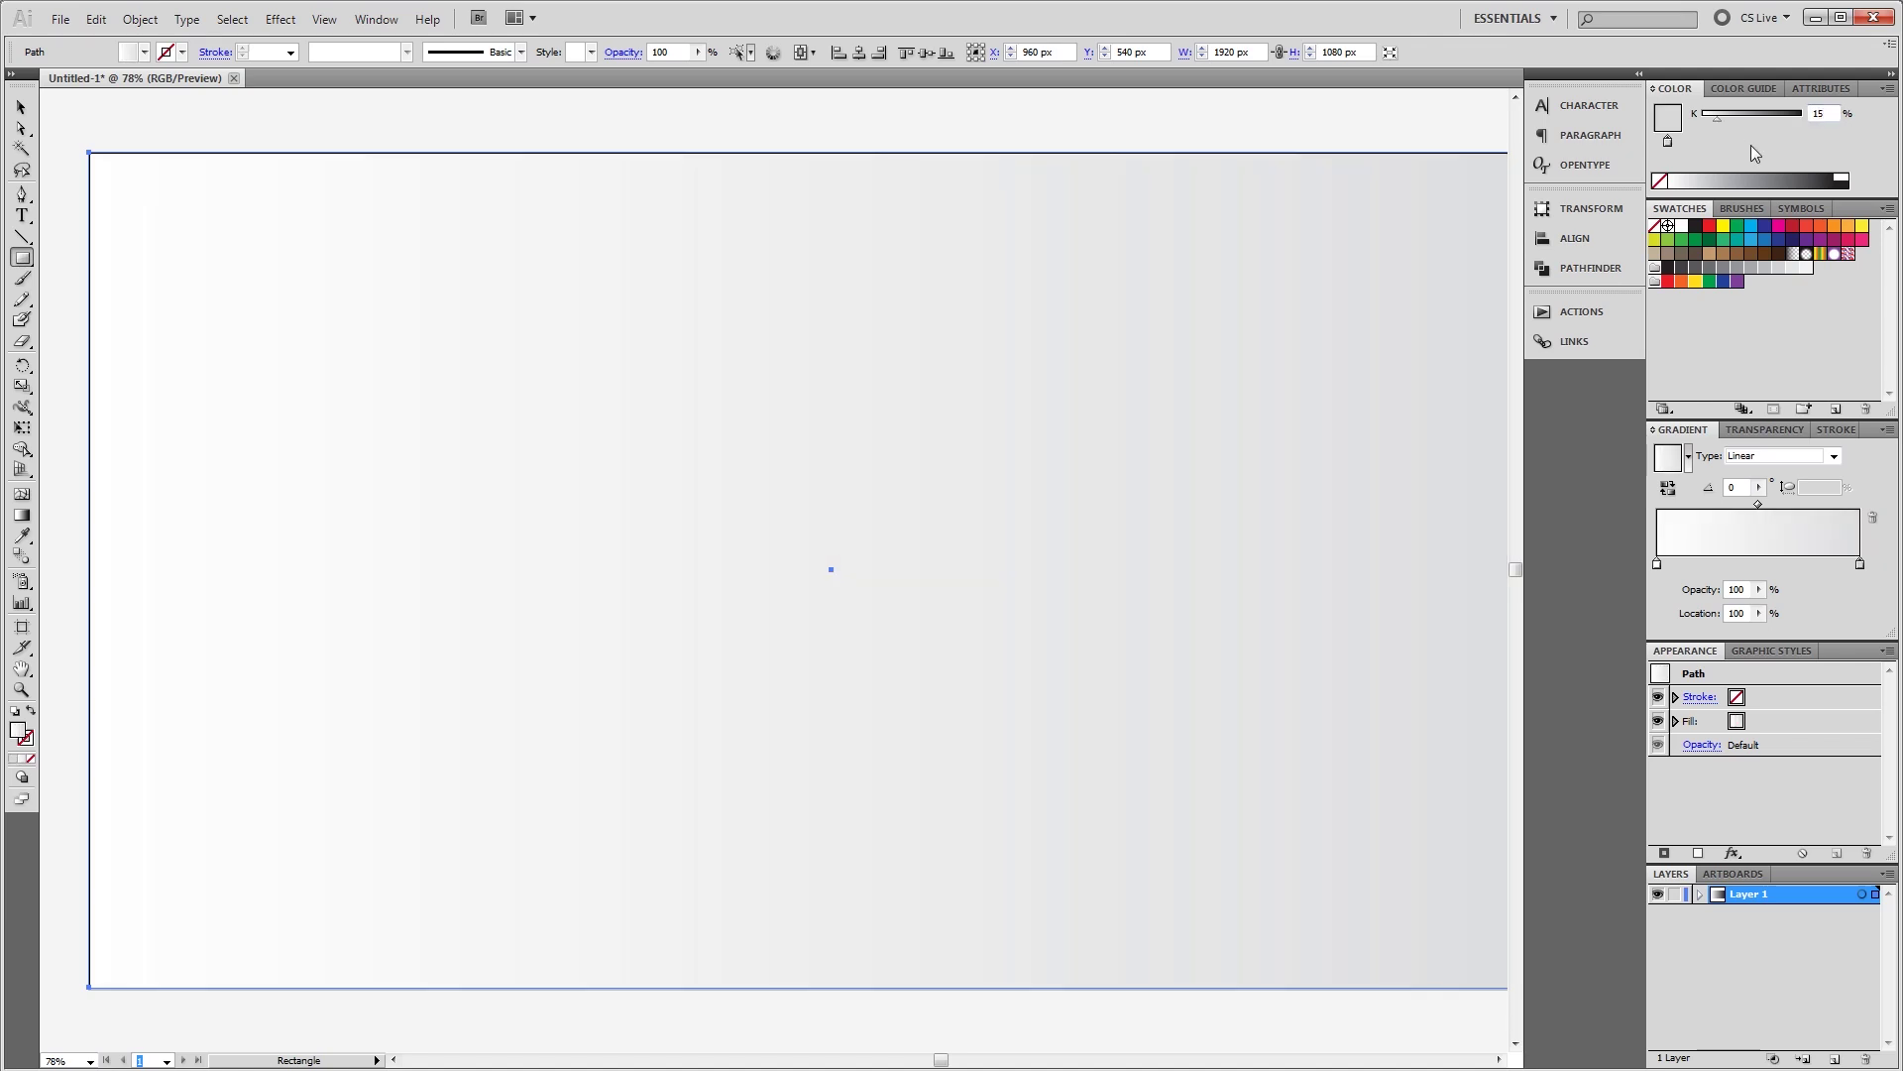
pyautogui.doubleClick(1742, 488)
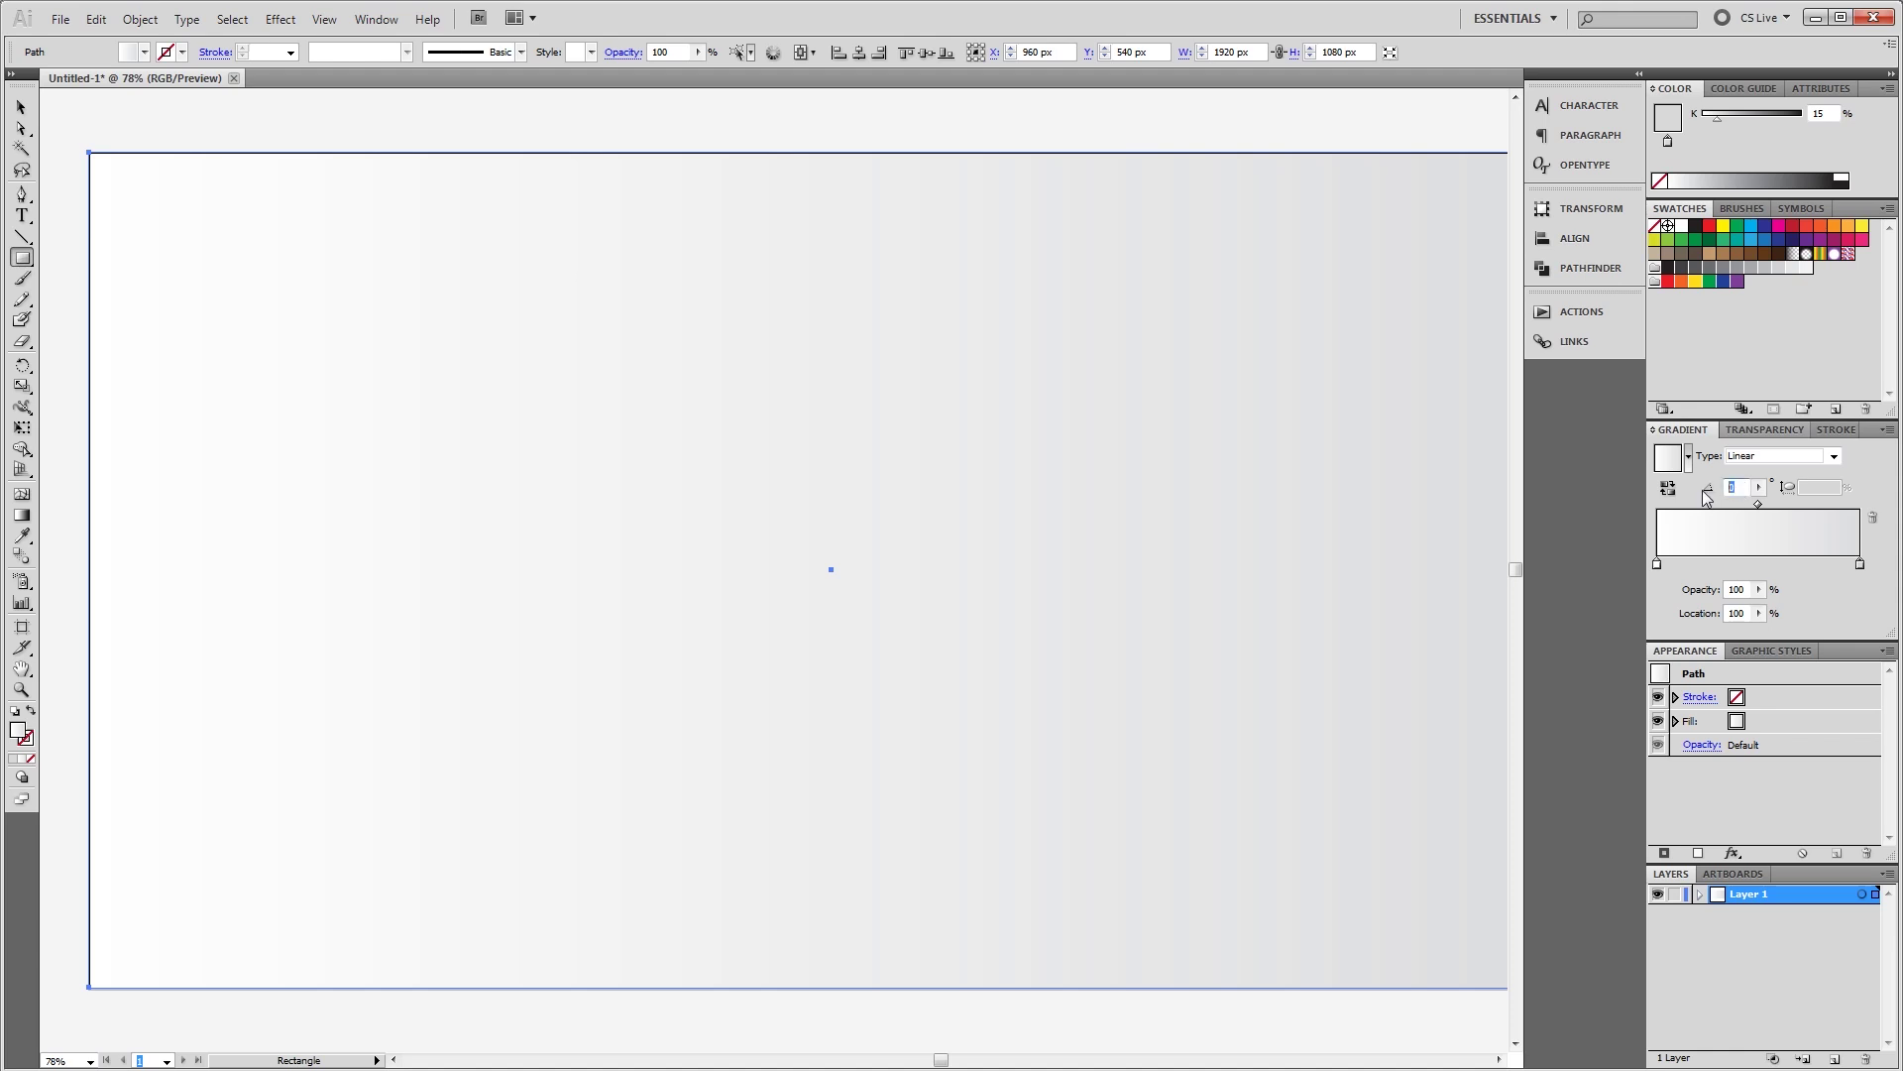
pyautogui.write('-90')
pyautogui.press('Return')
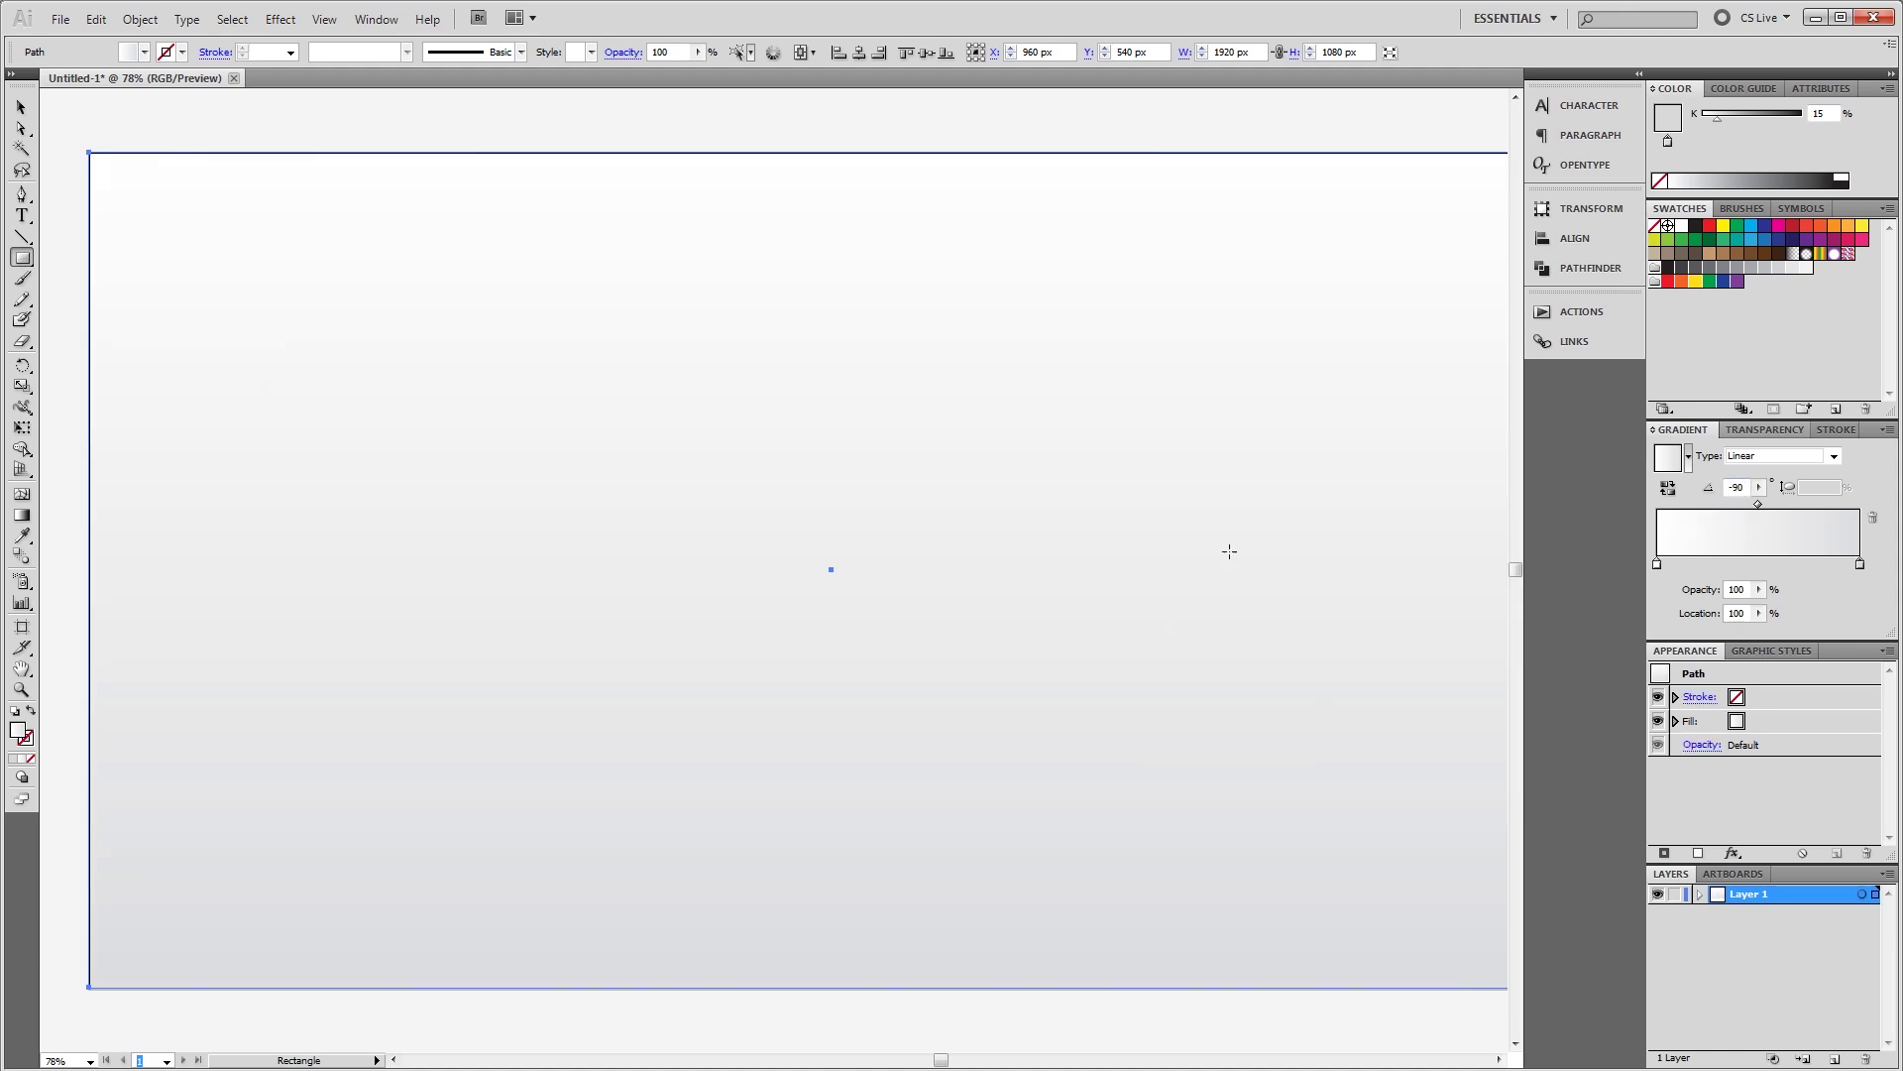
# Add a black Multiply inner glow, 10% opacity, 144 px blur, Edge, to the background rectangle
pyautogui.click(278, 20)
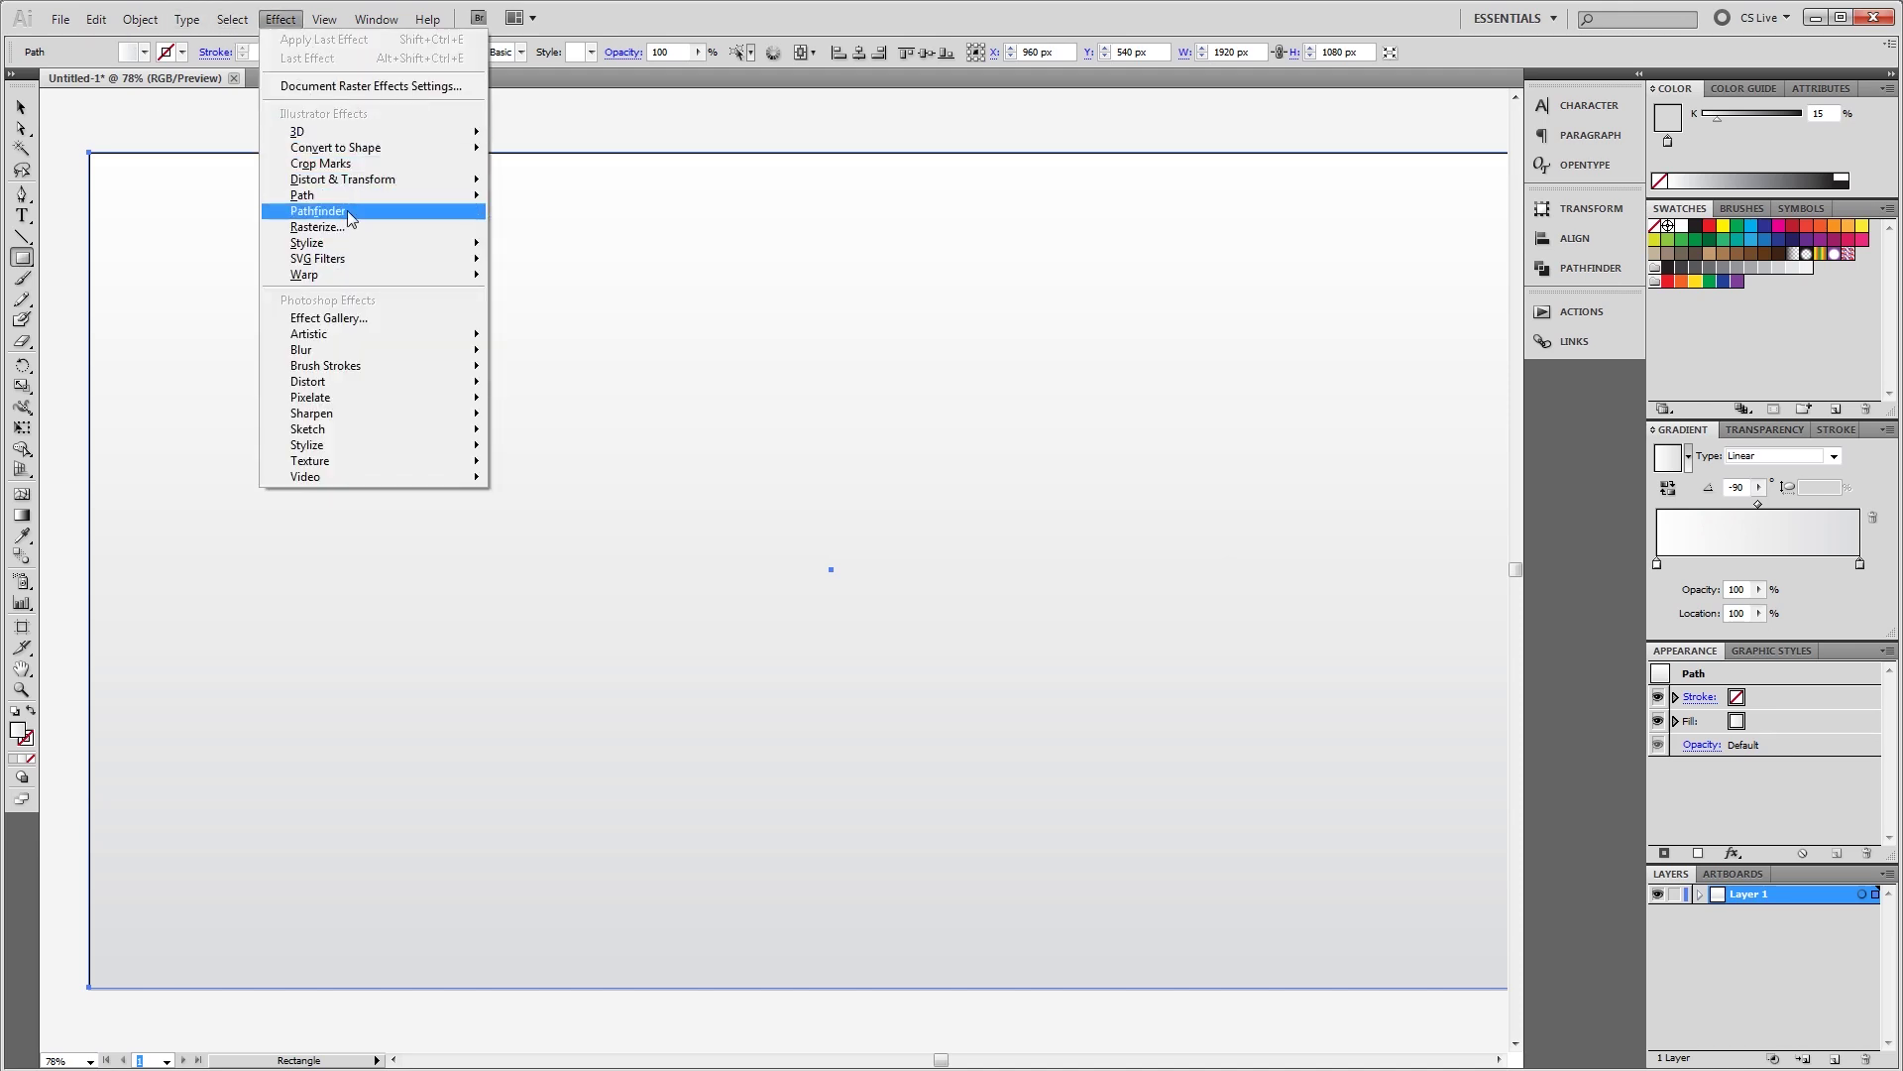
pyautogui.moveTo(416, 243)
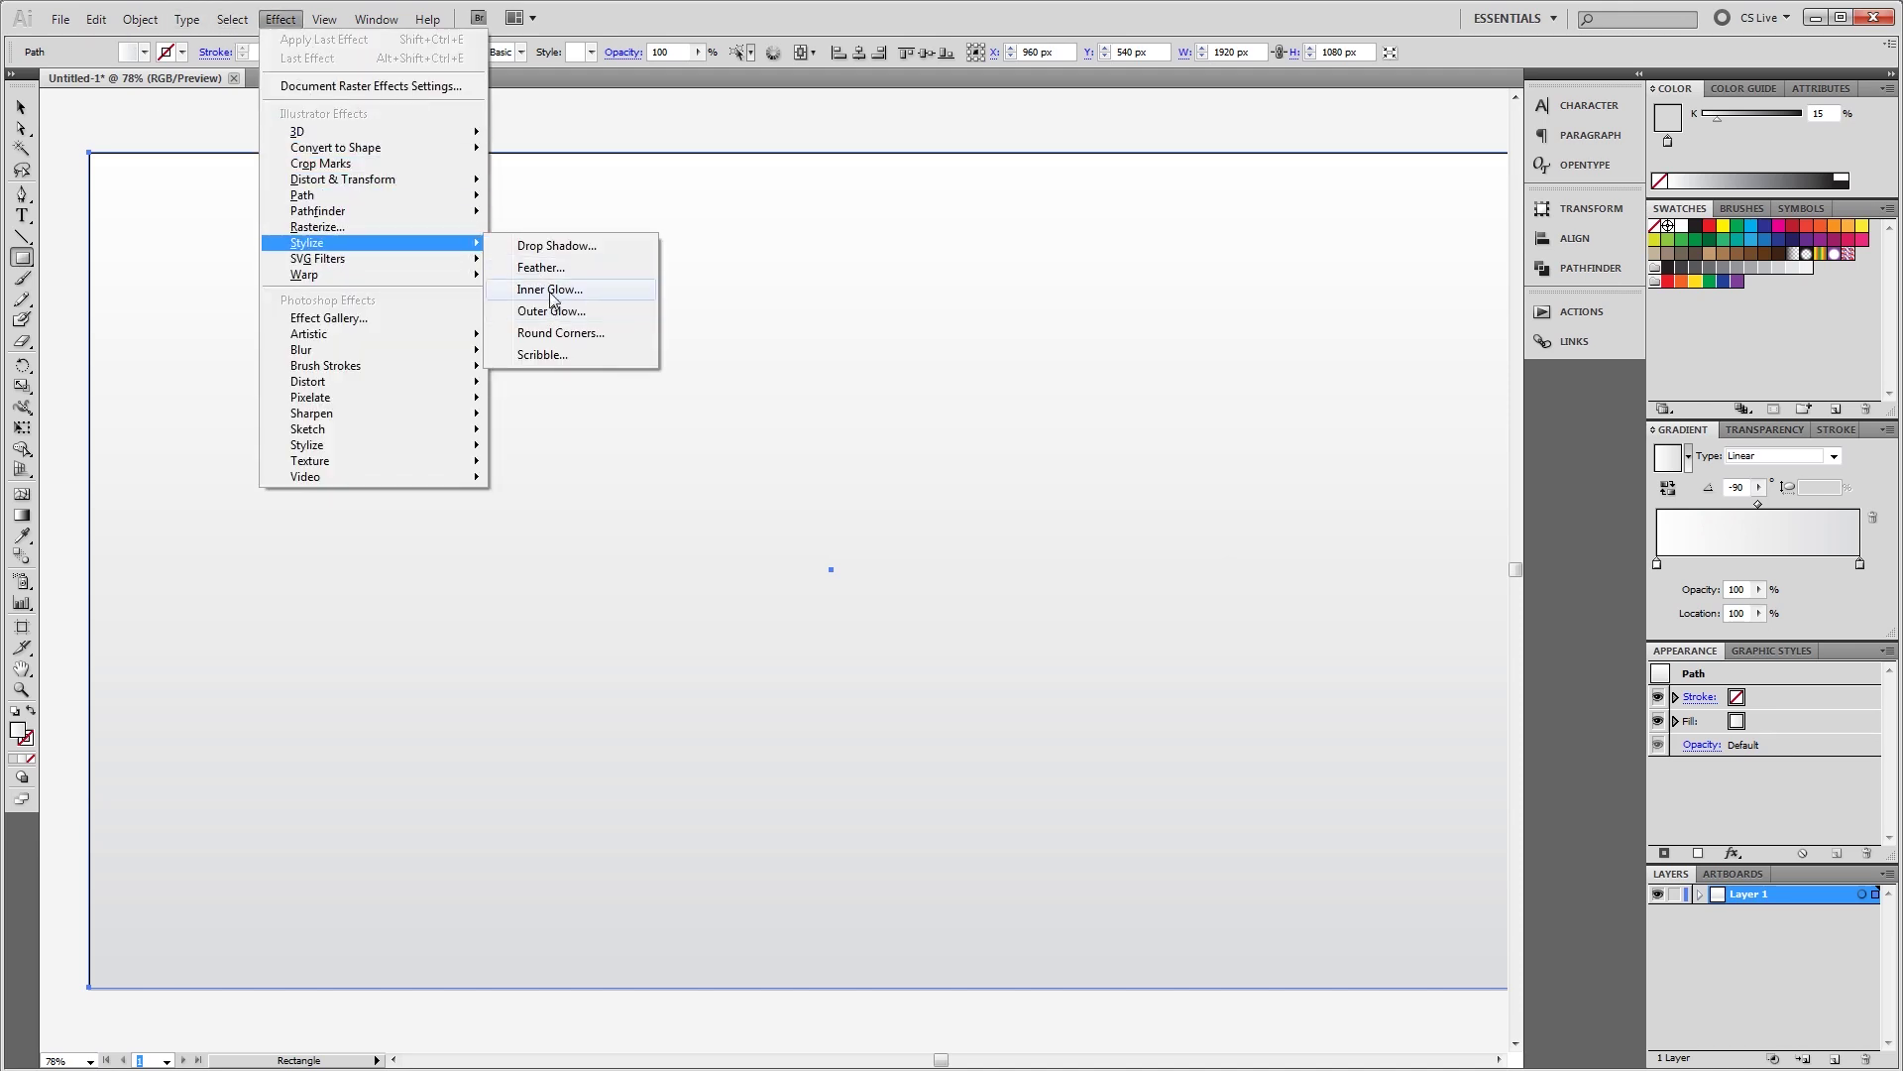
pyautogui.click(552, 289)
pyautogui.click(947, 507)
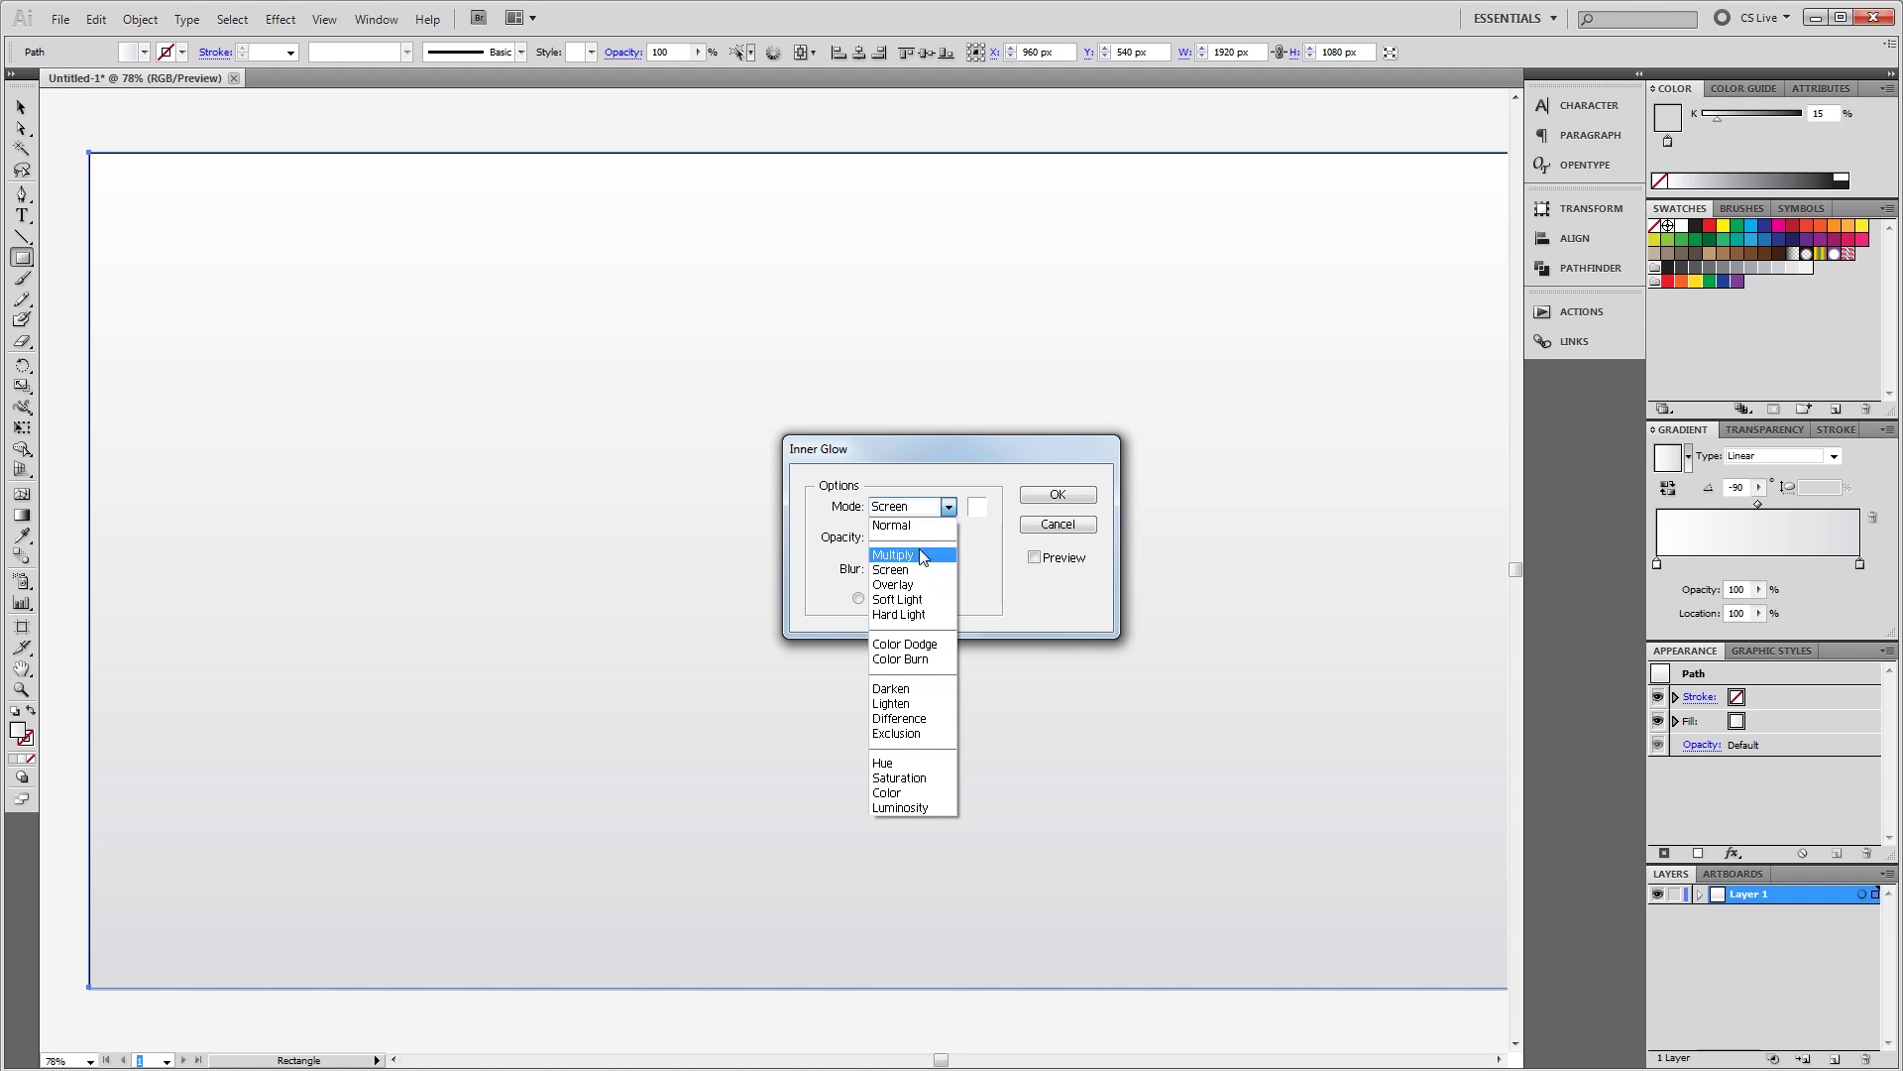
pyautogui.click(919, 554)
pyautogui.click(976, 507)
pyautogui.moveTo(903, 551); pyautogui.dragTo(694, 682)
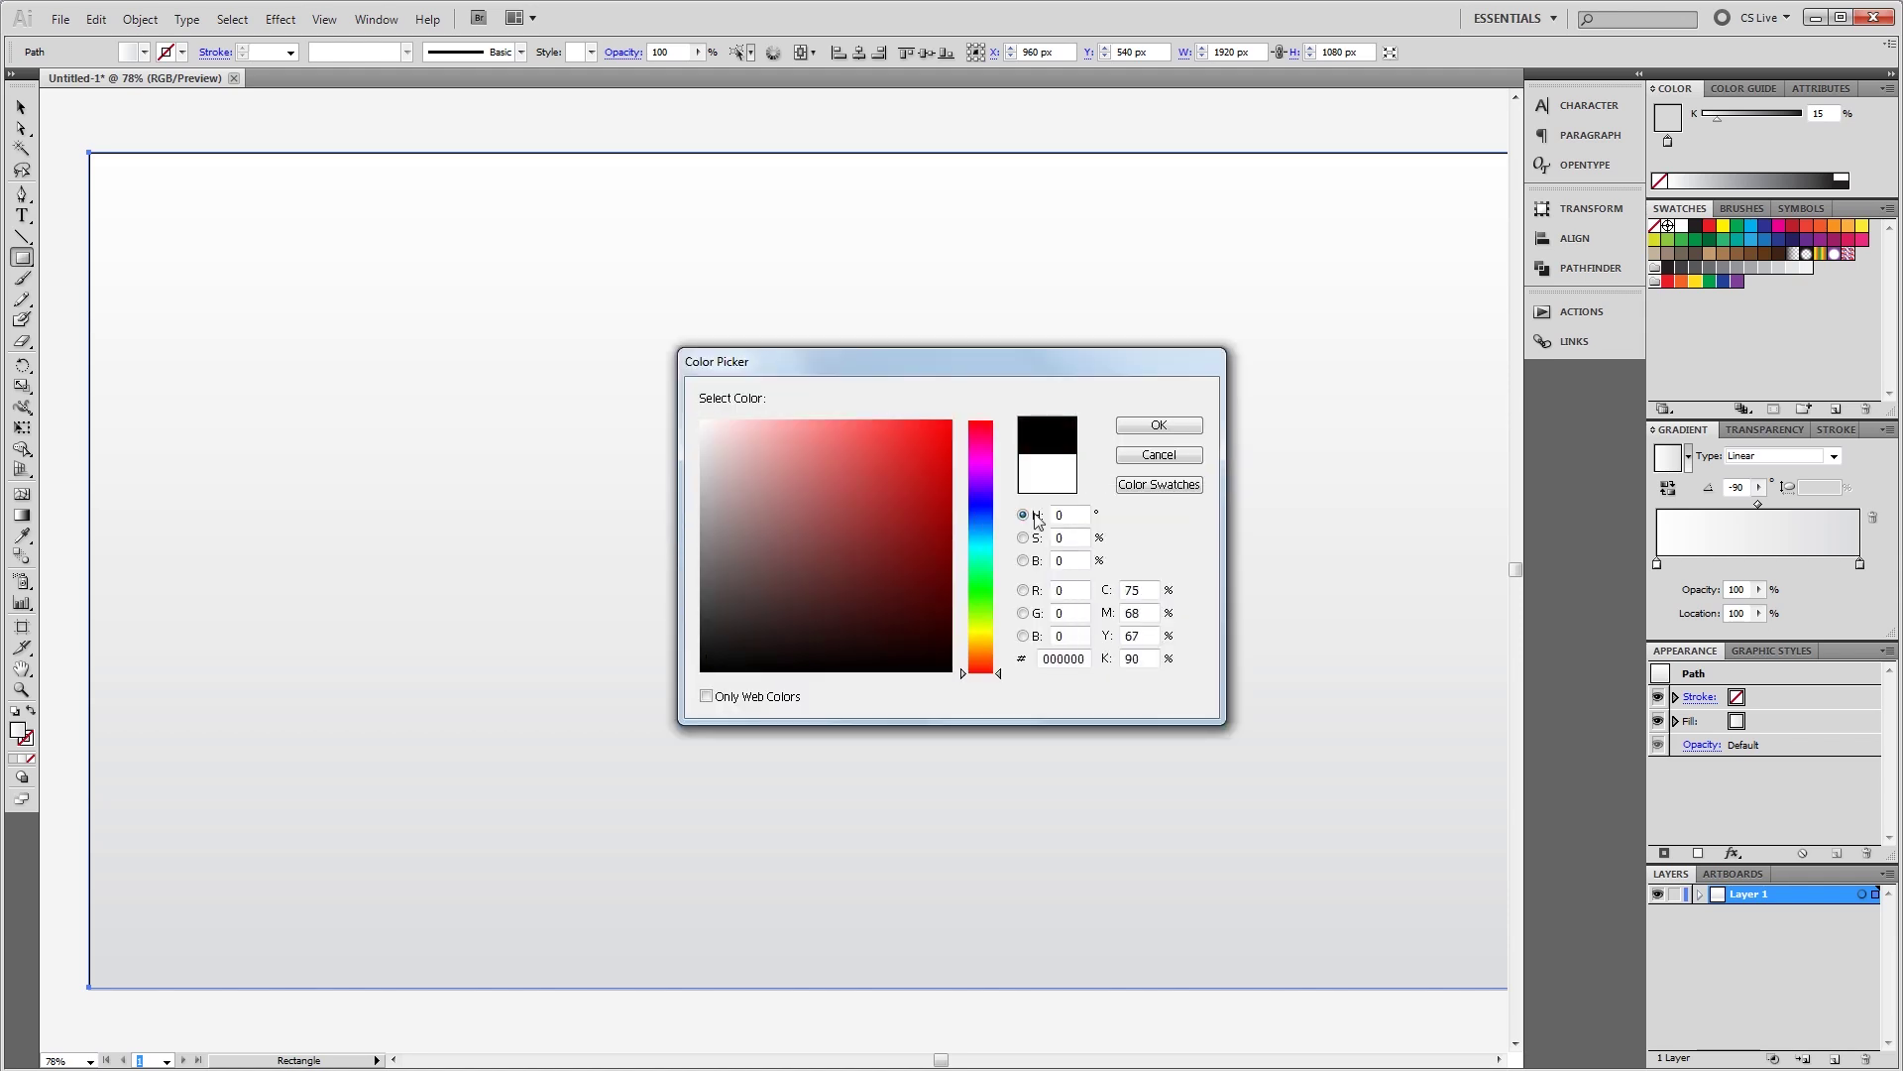
pyautogui.press('Return')
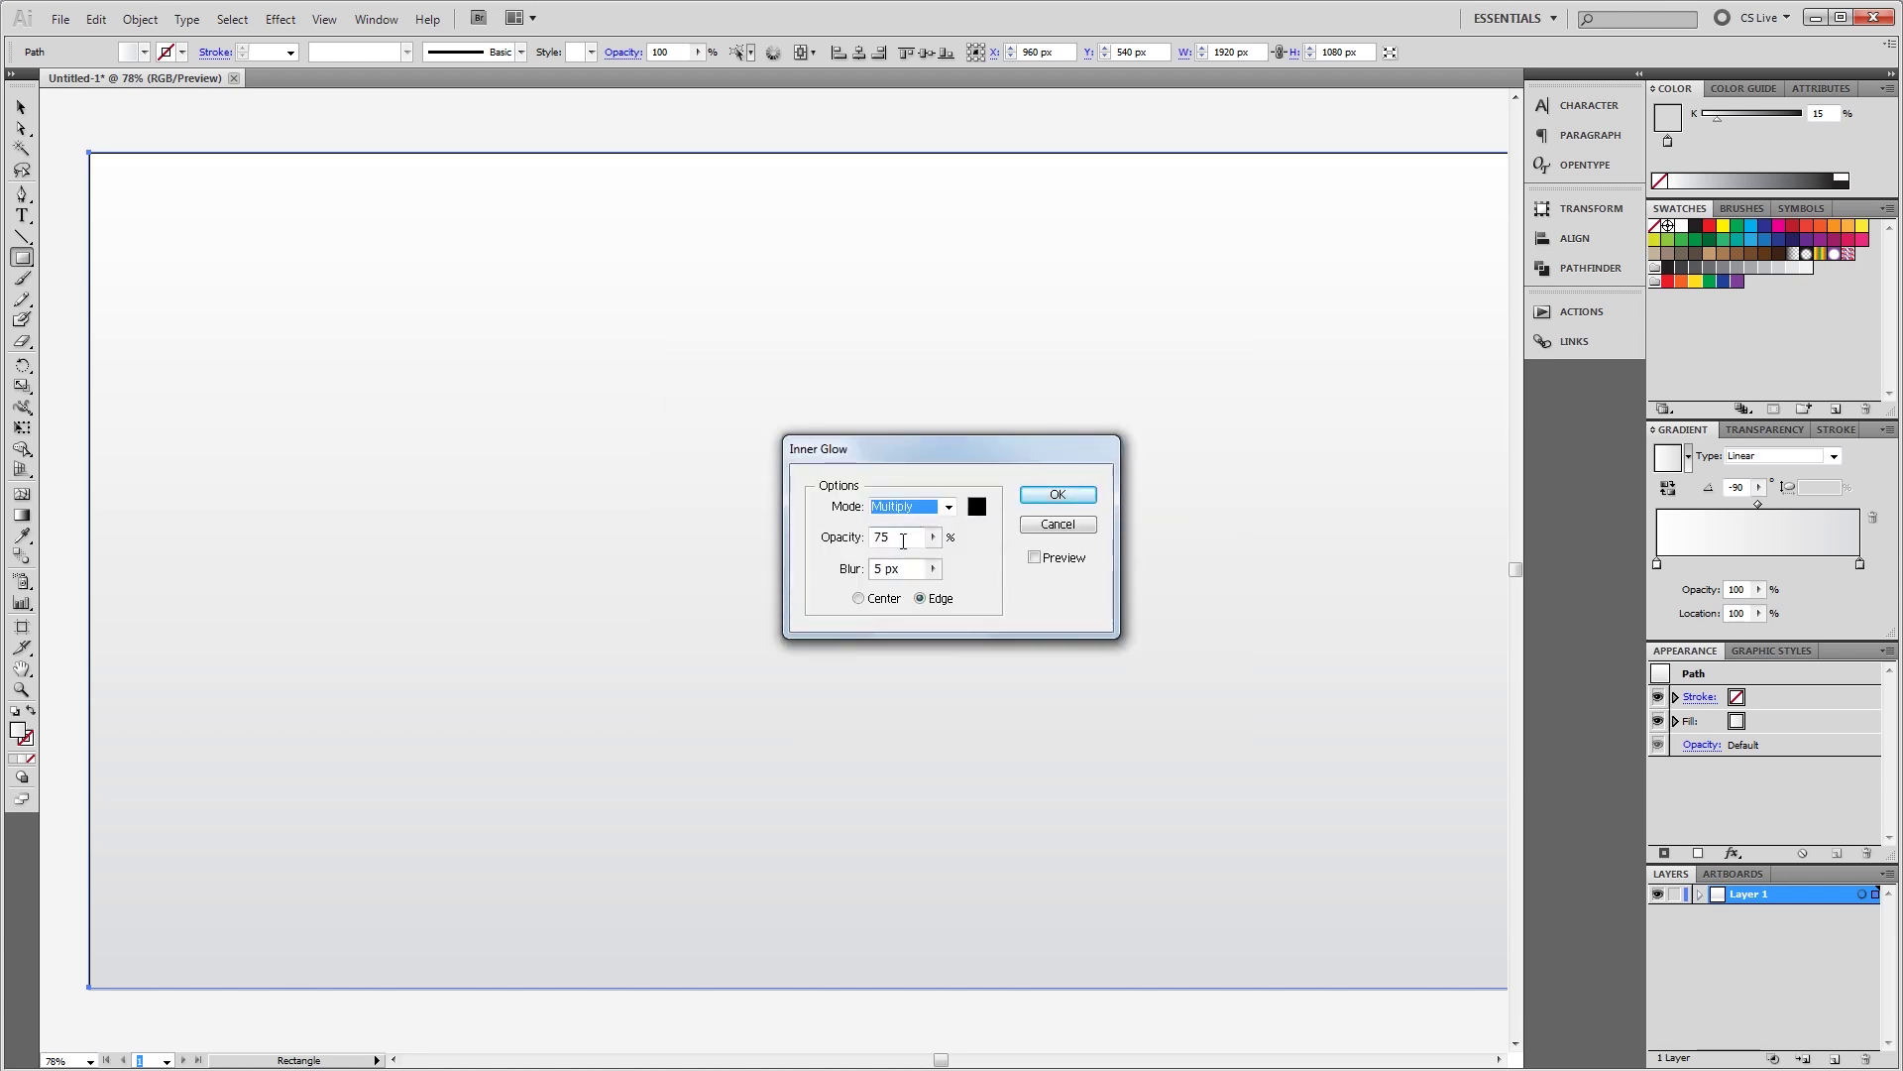
pyautogui.doubleClick(903, 541)
pyautogui.write('10')
pyautogui.write('144')
pyautogui.click(1077, 498)
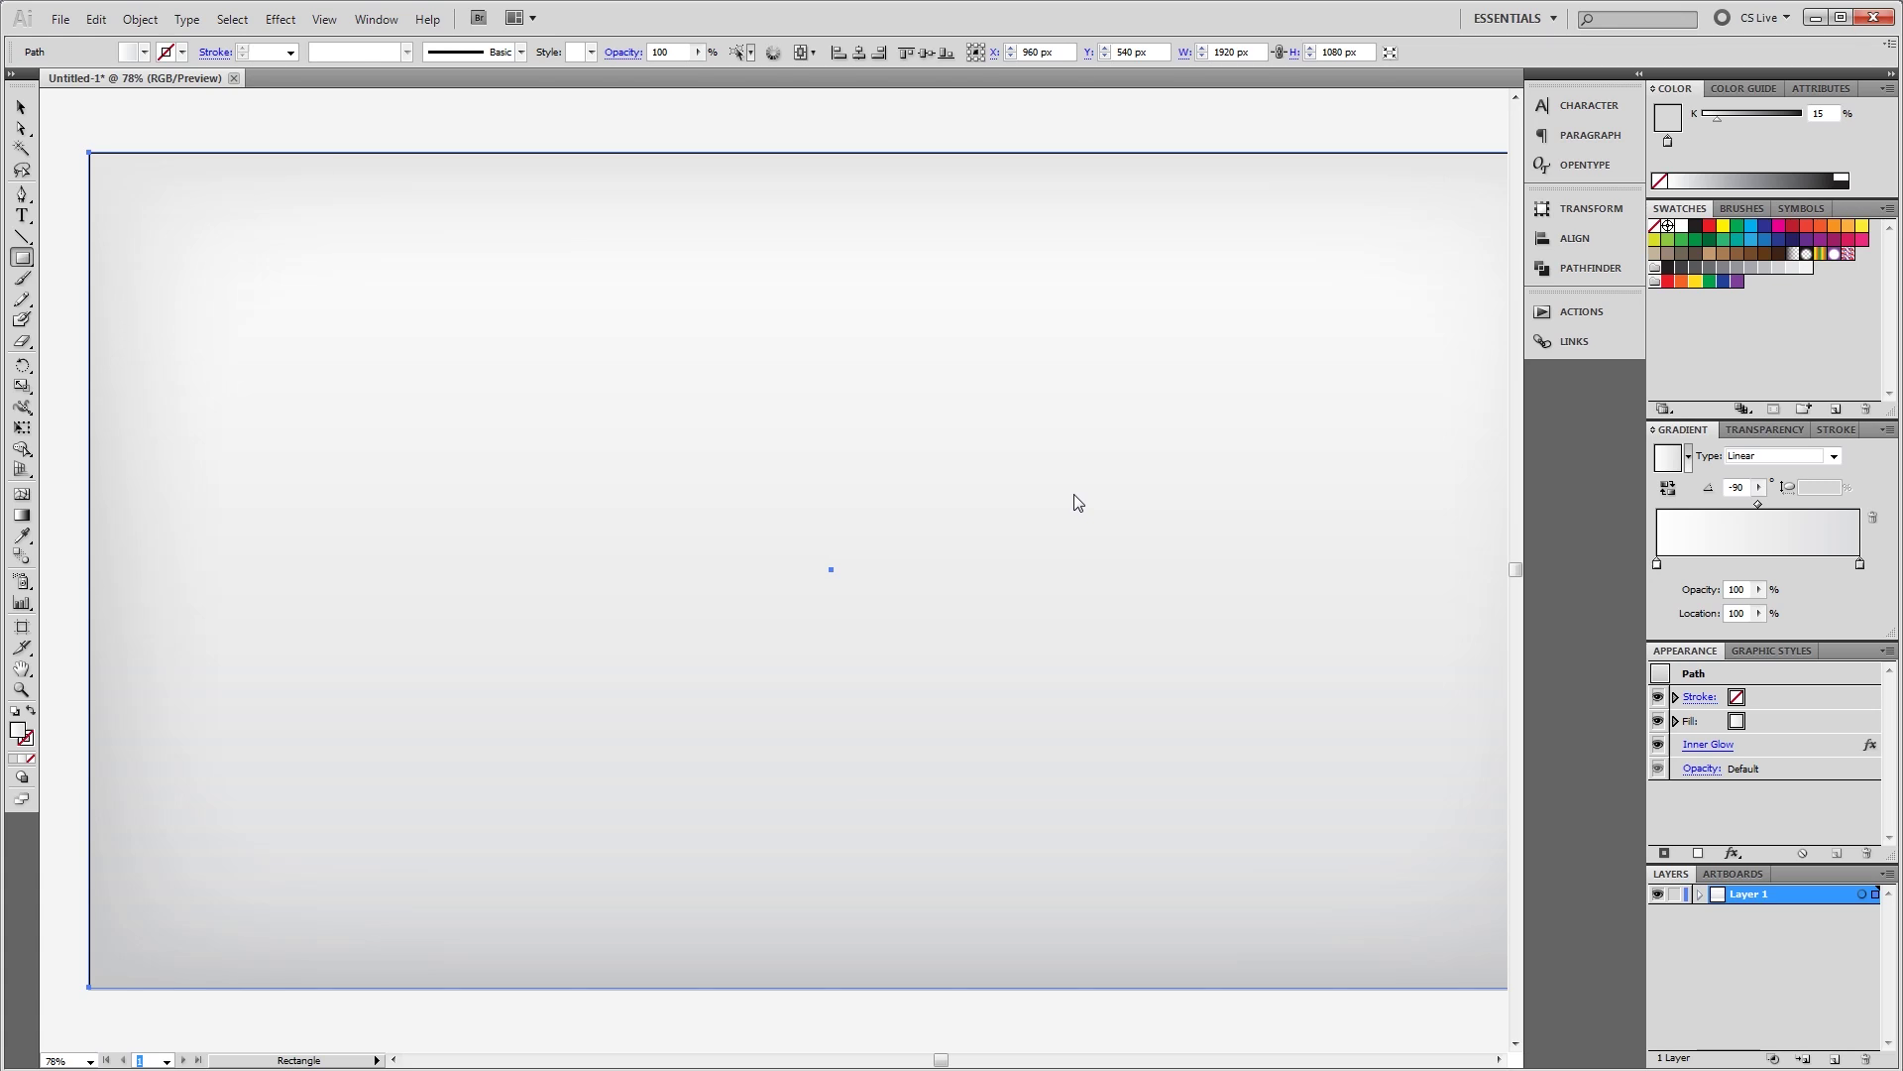
# Type 'Photoshop Video Academy' on the artboard and scale it up about twelvefold
pyautogui.press('v')
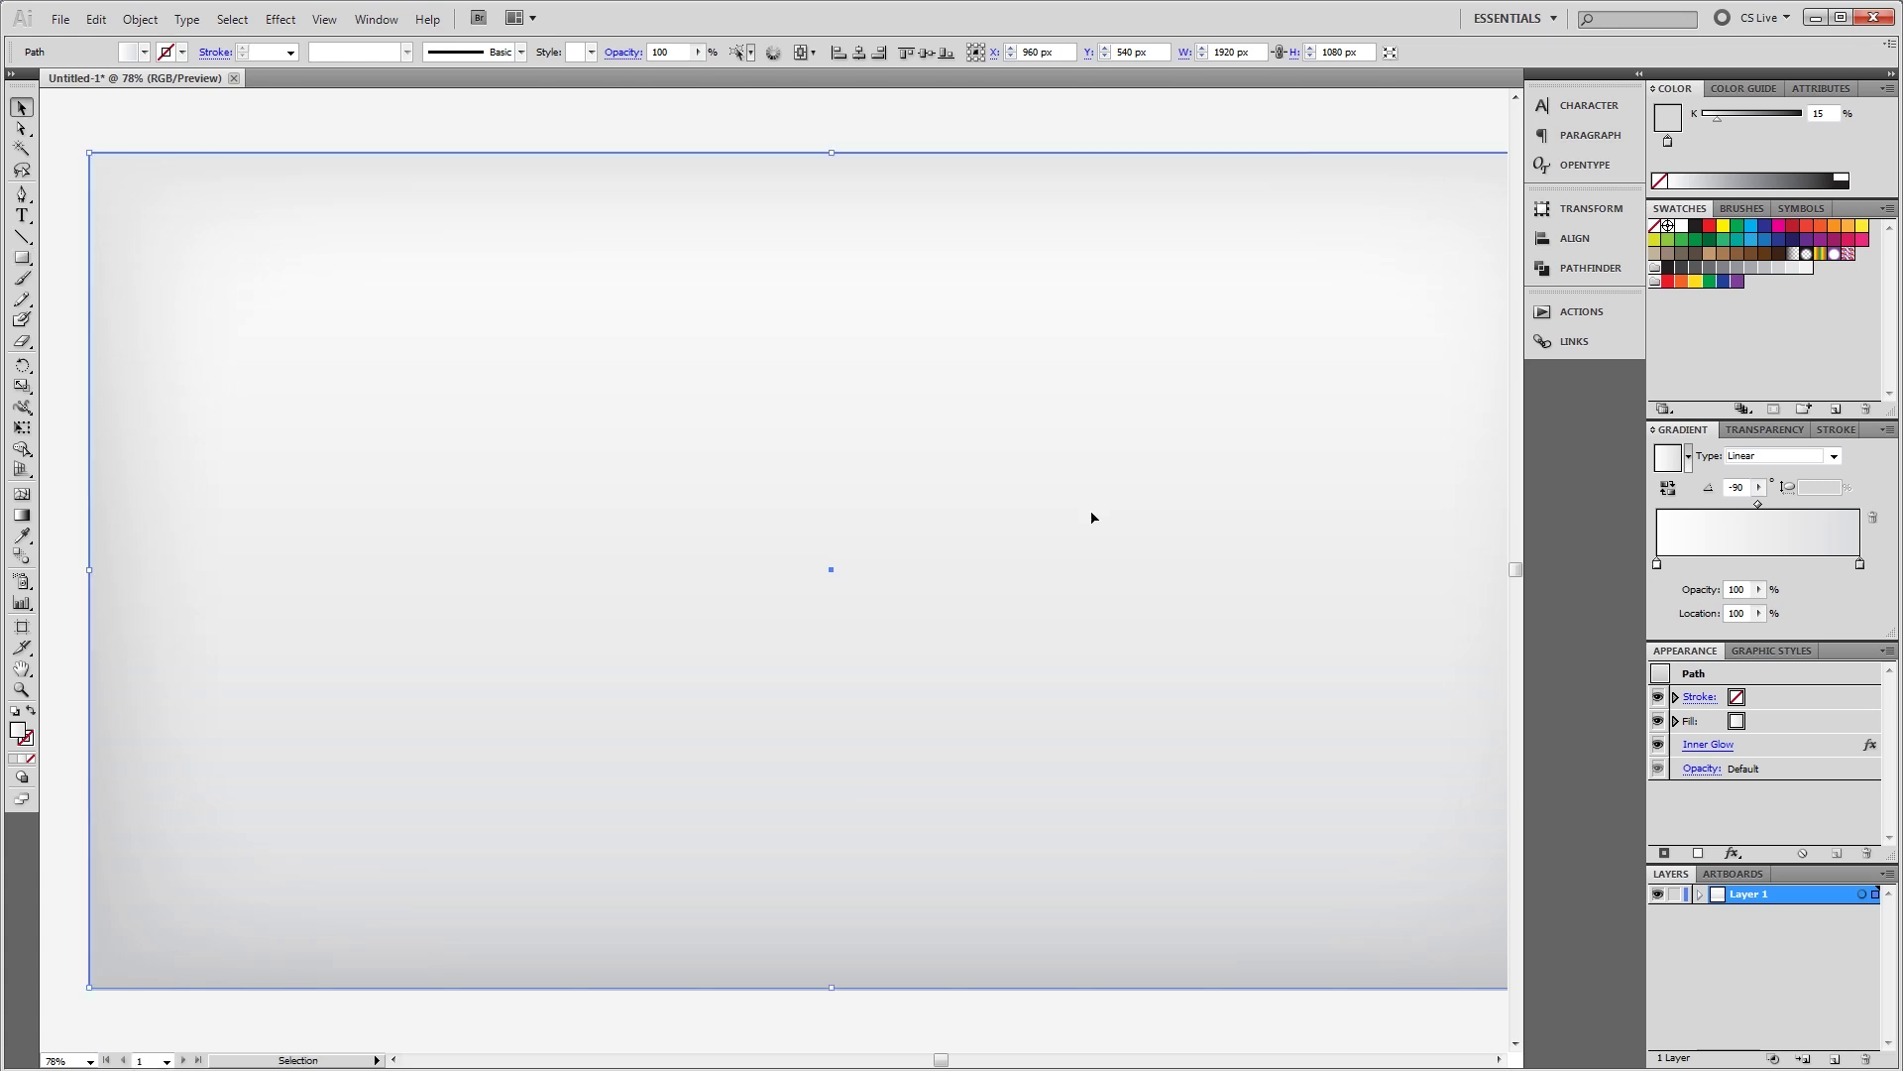
pyautogui.scroll(-1, 1091, 517)
pyautogui.moveTo(1092, 517); pyautogui.dragTo(1004, 544)
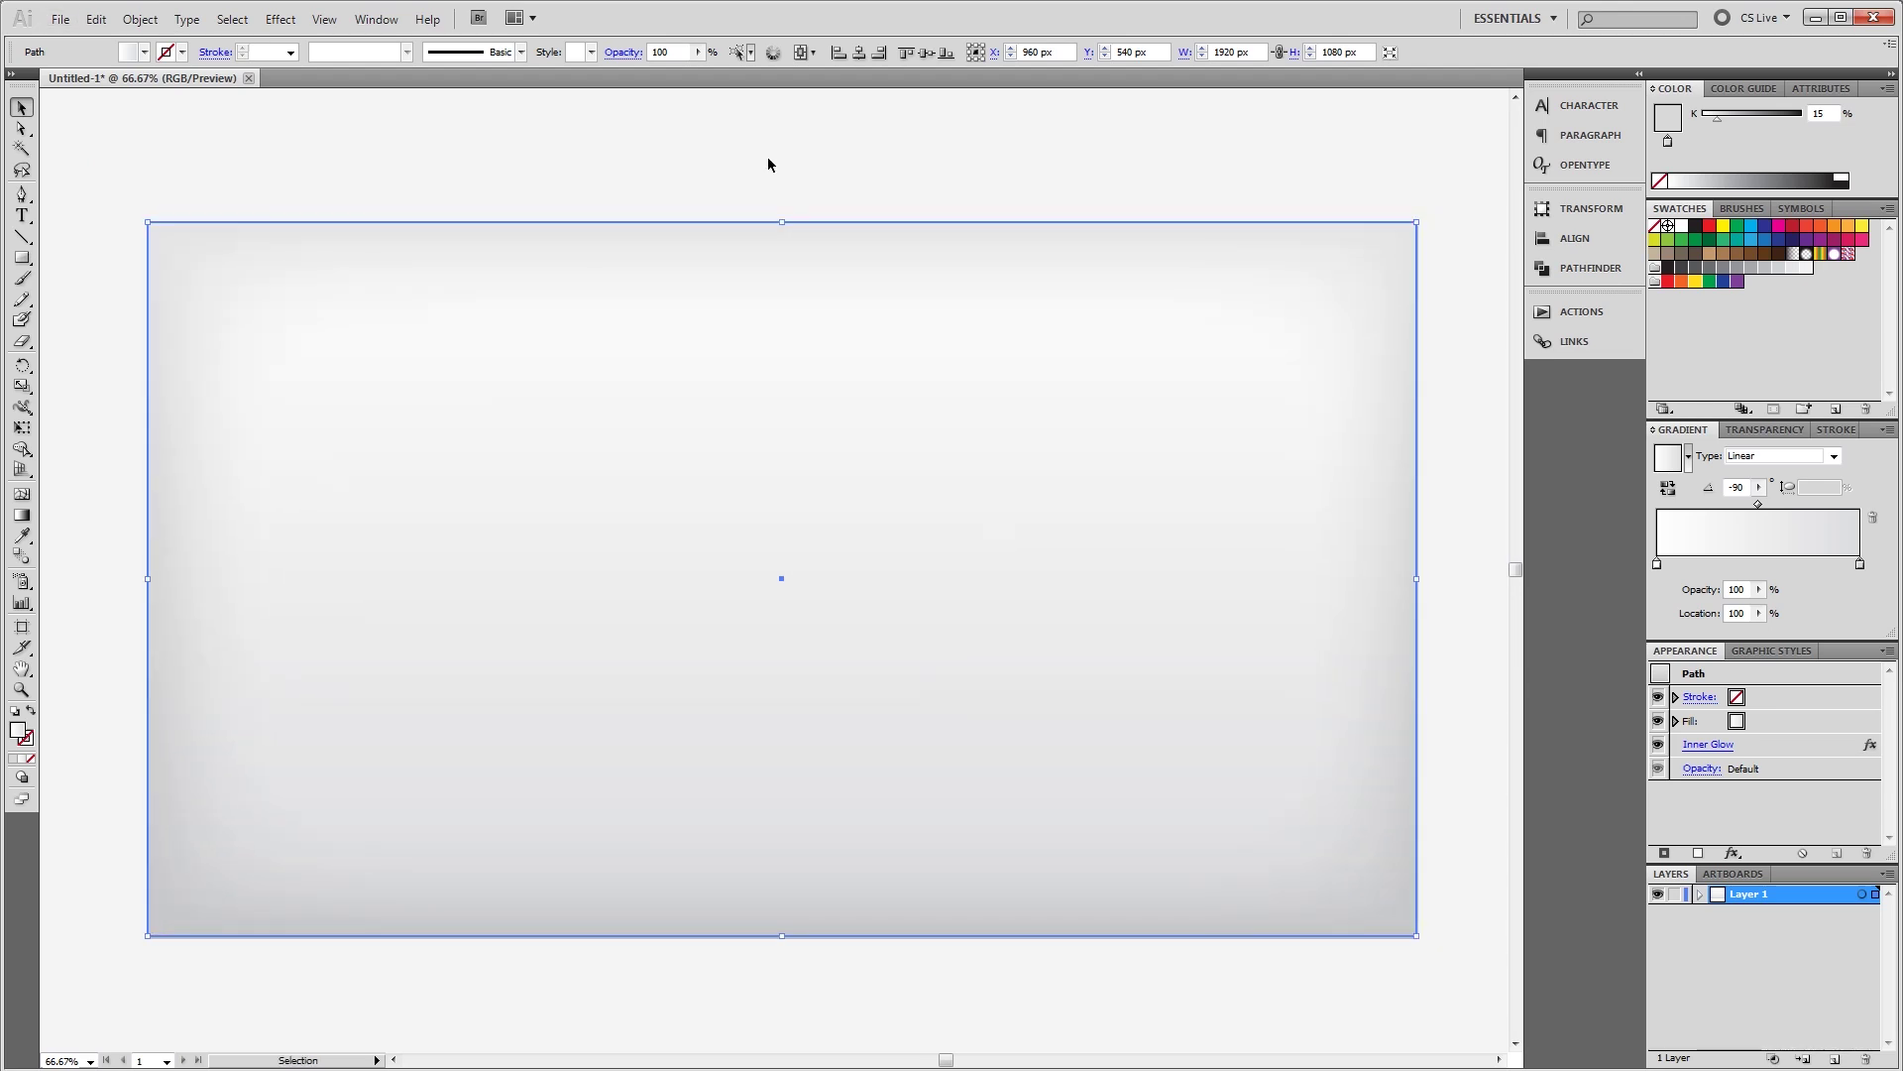
pyautogui.press('t')
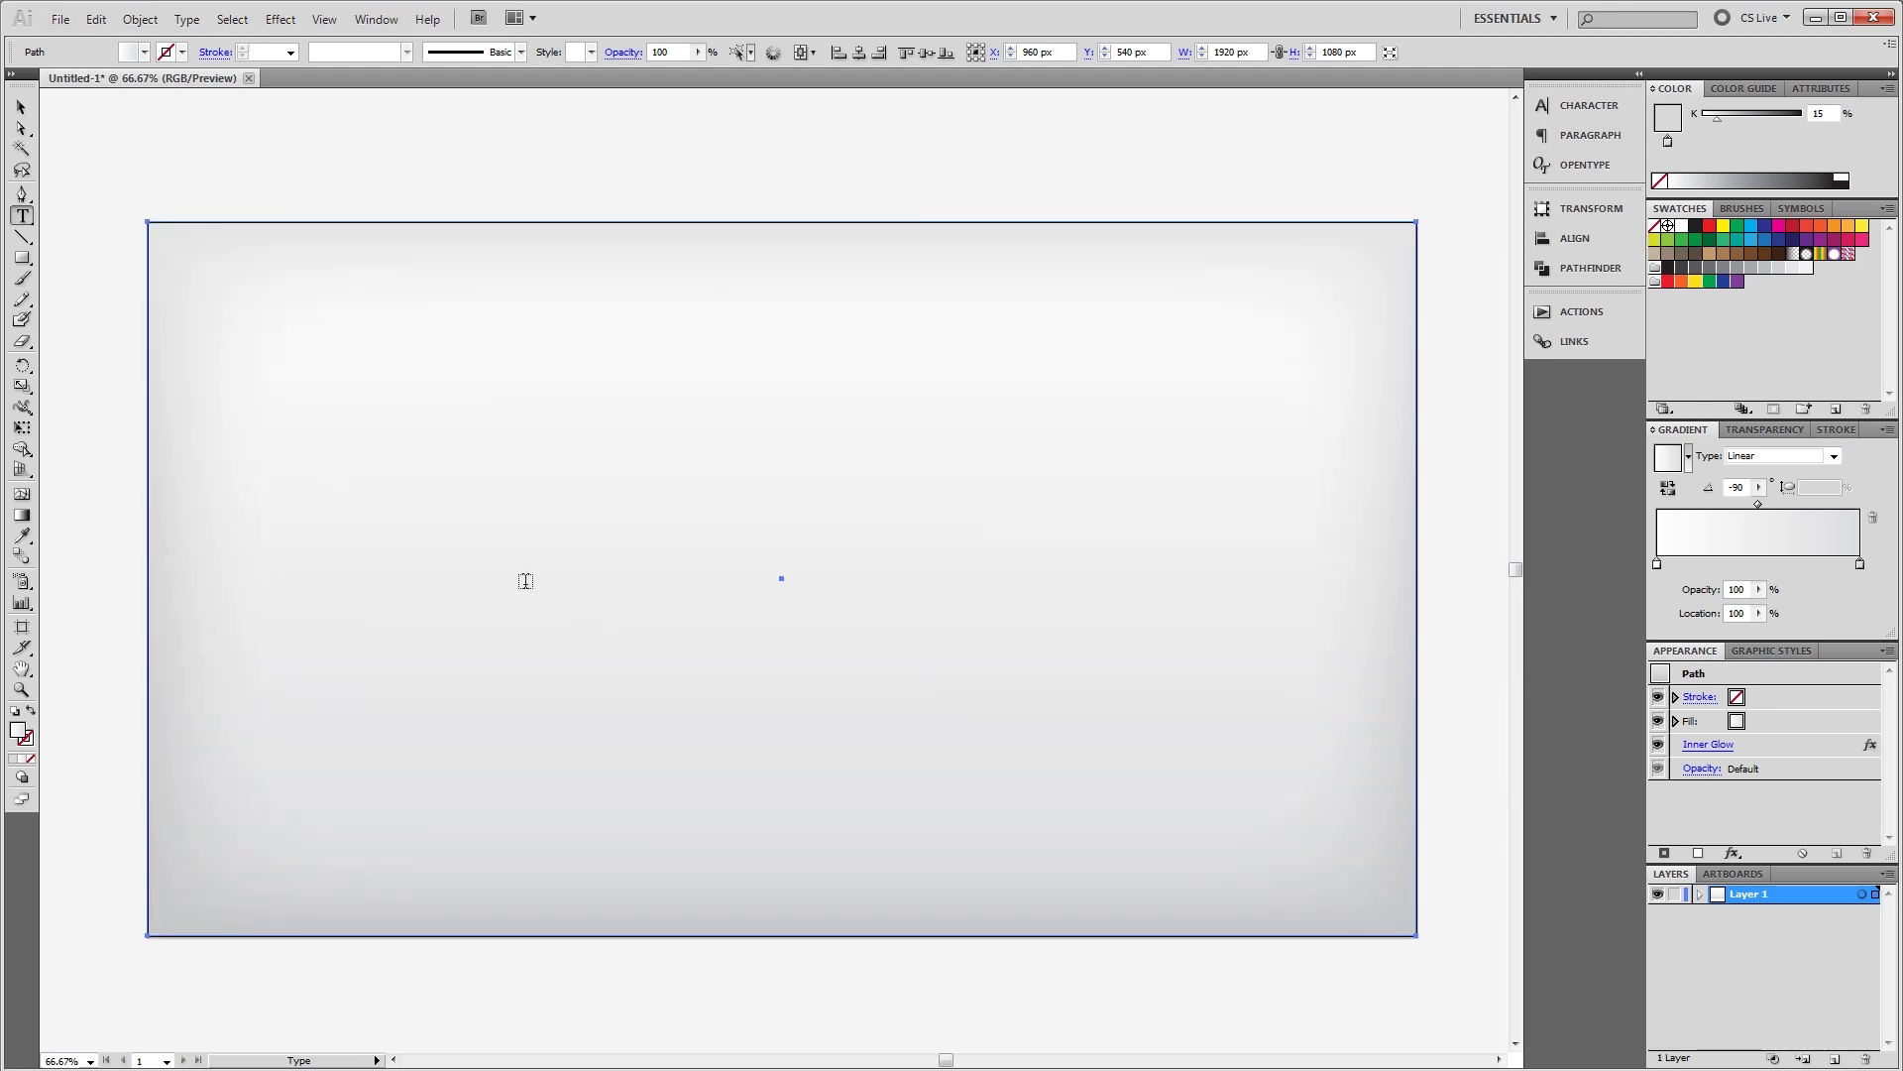
pyautogui.click(526, 580)
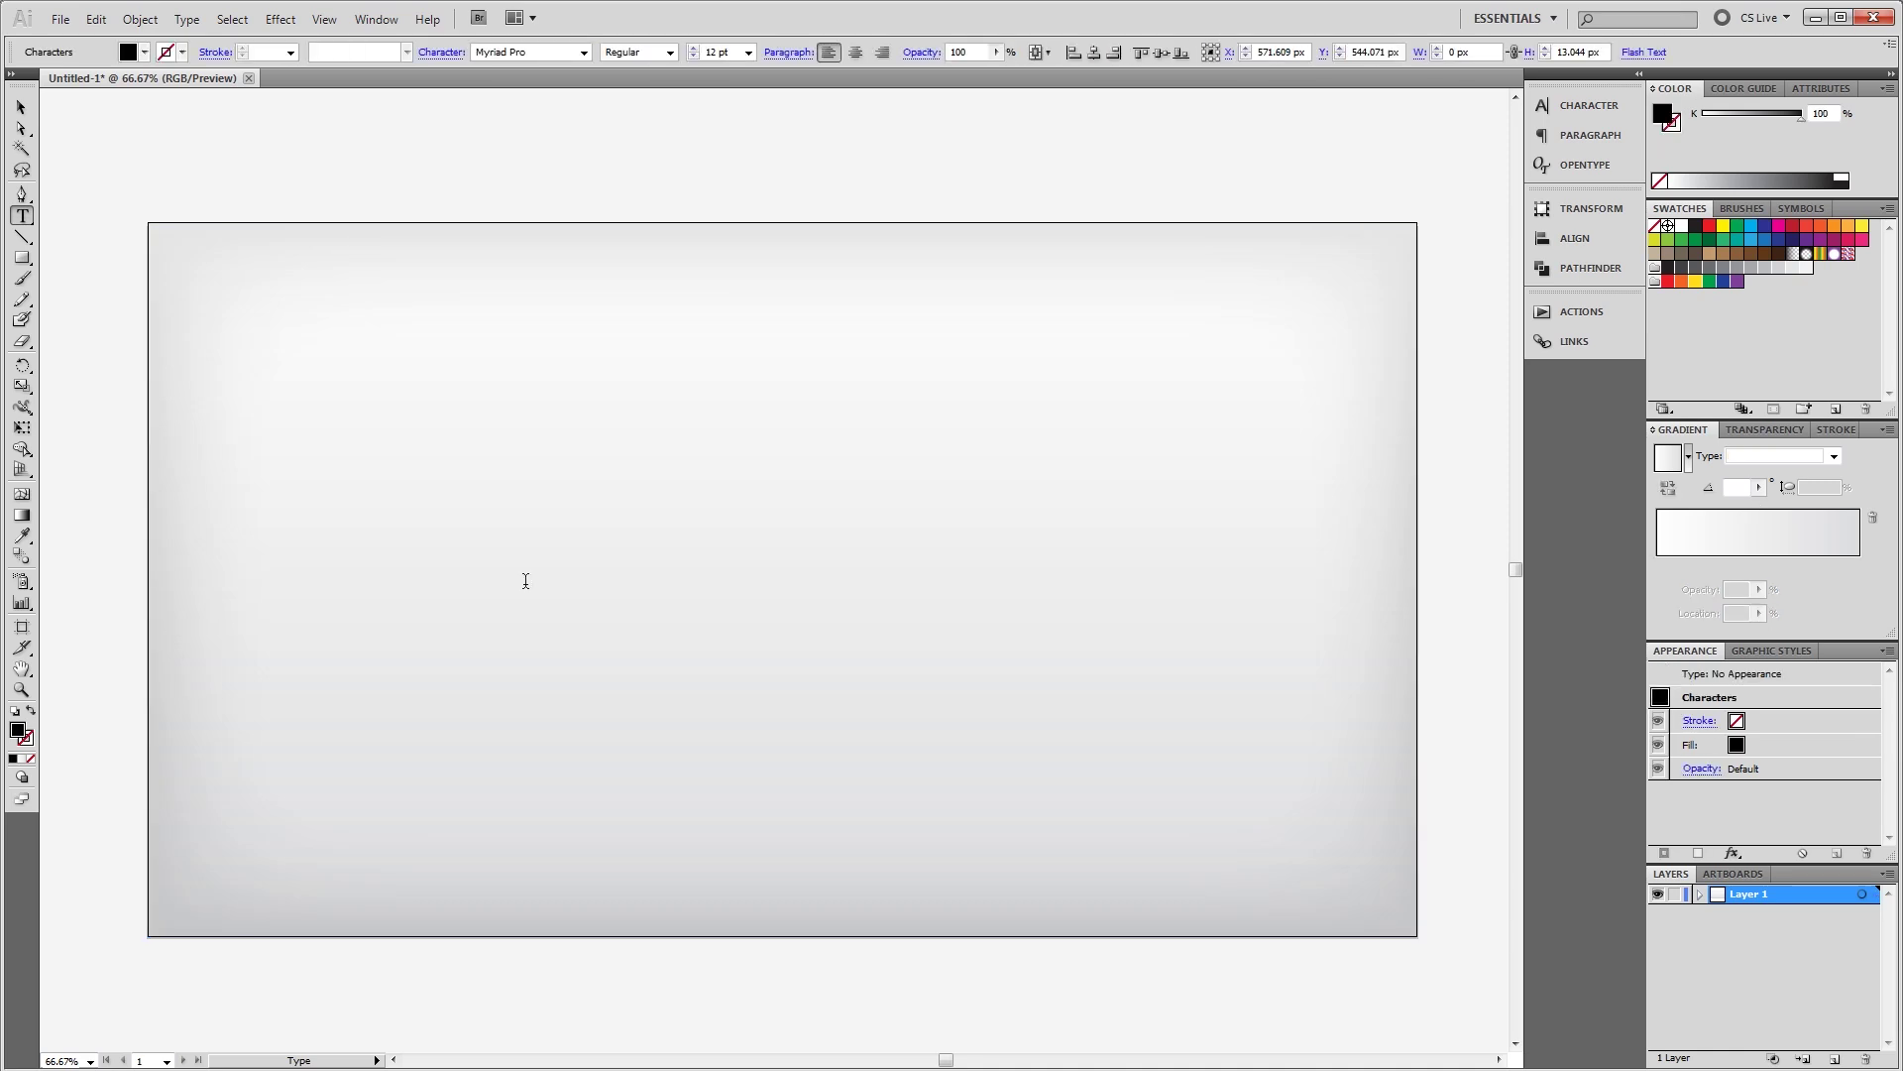
pyautogui.write('Photoshop Video Academy')
pyautogui.press('Escape')
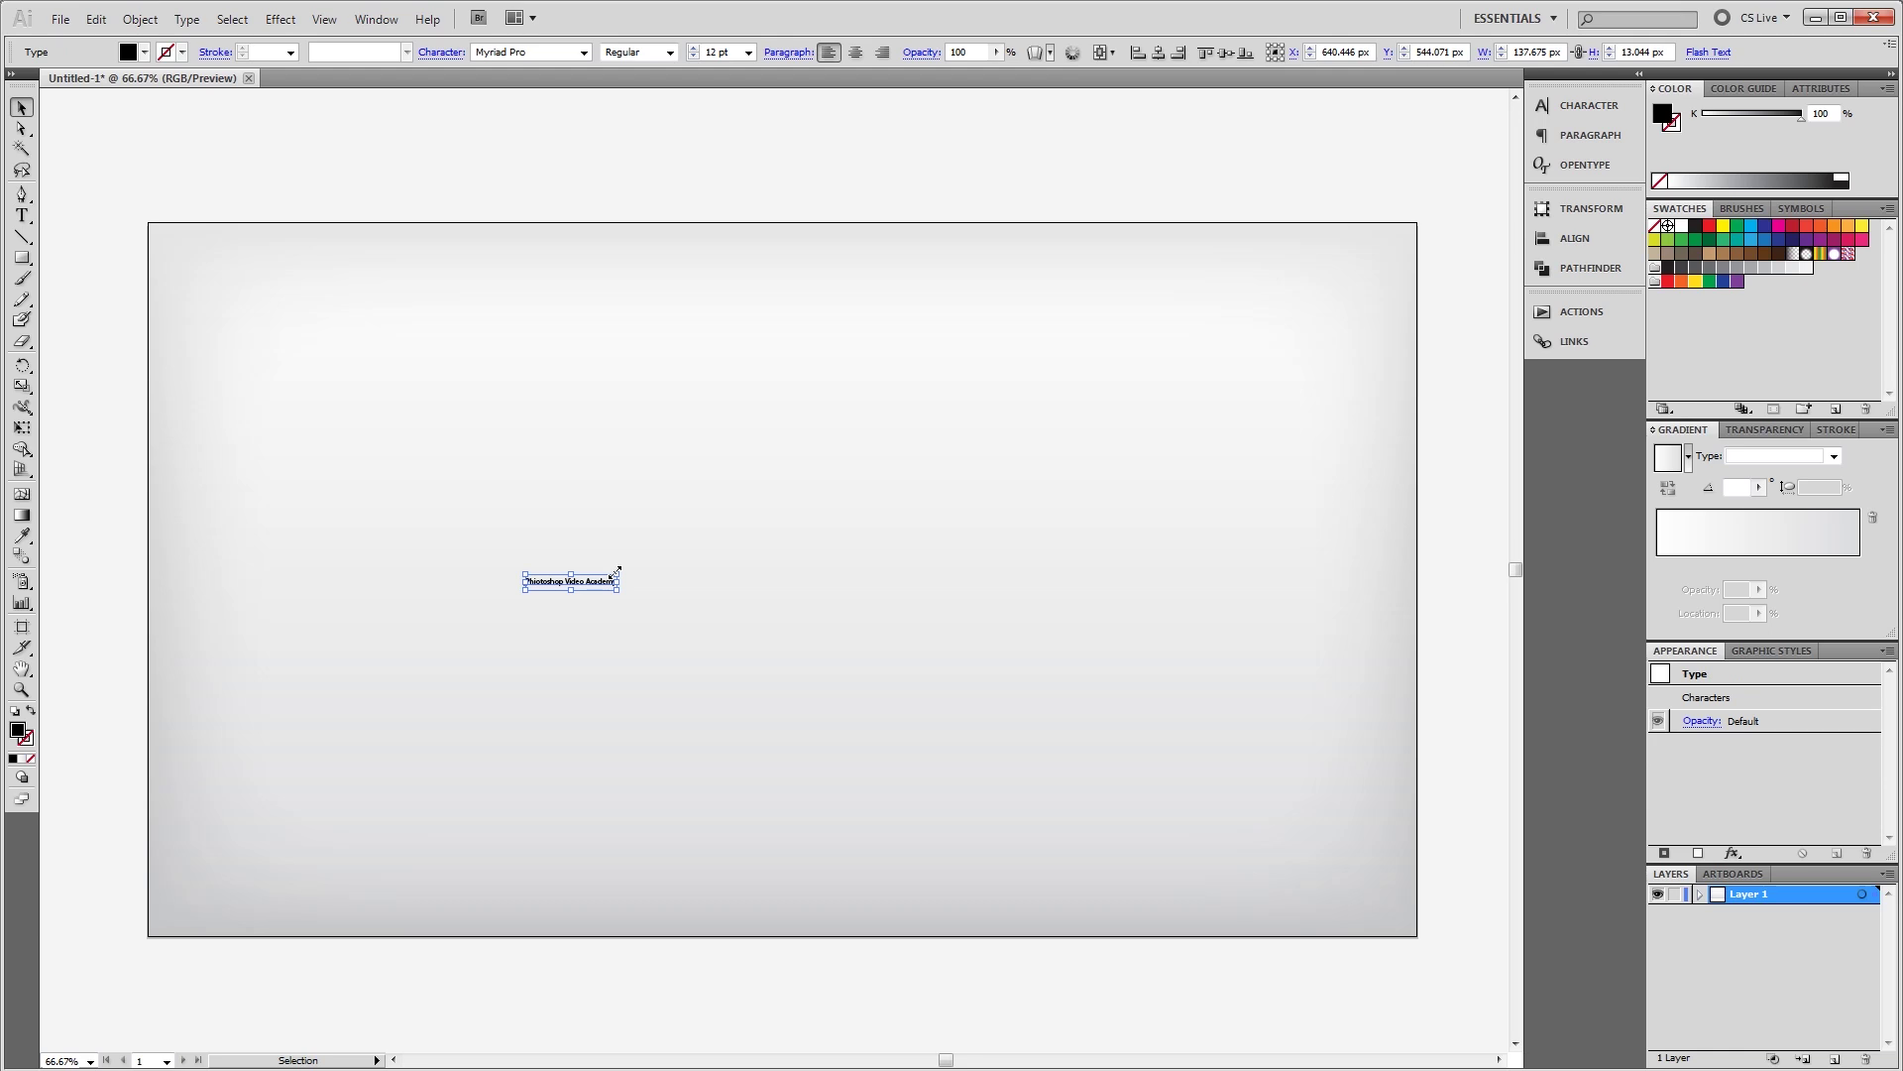
pyautogui.moveTo(616, 573); pyautogui.dragTo(1342, 553)
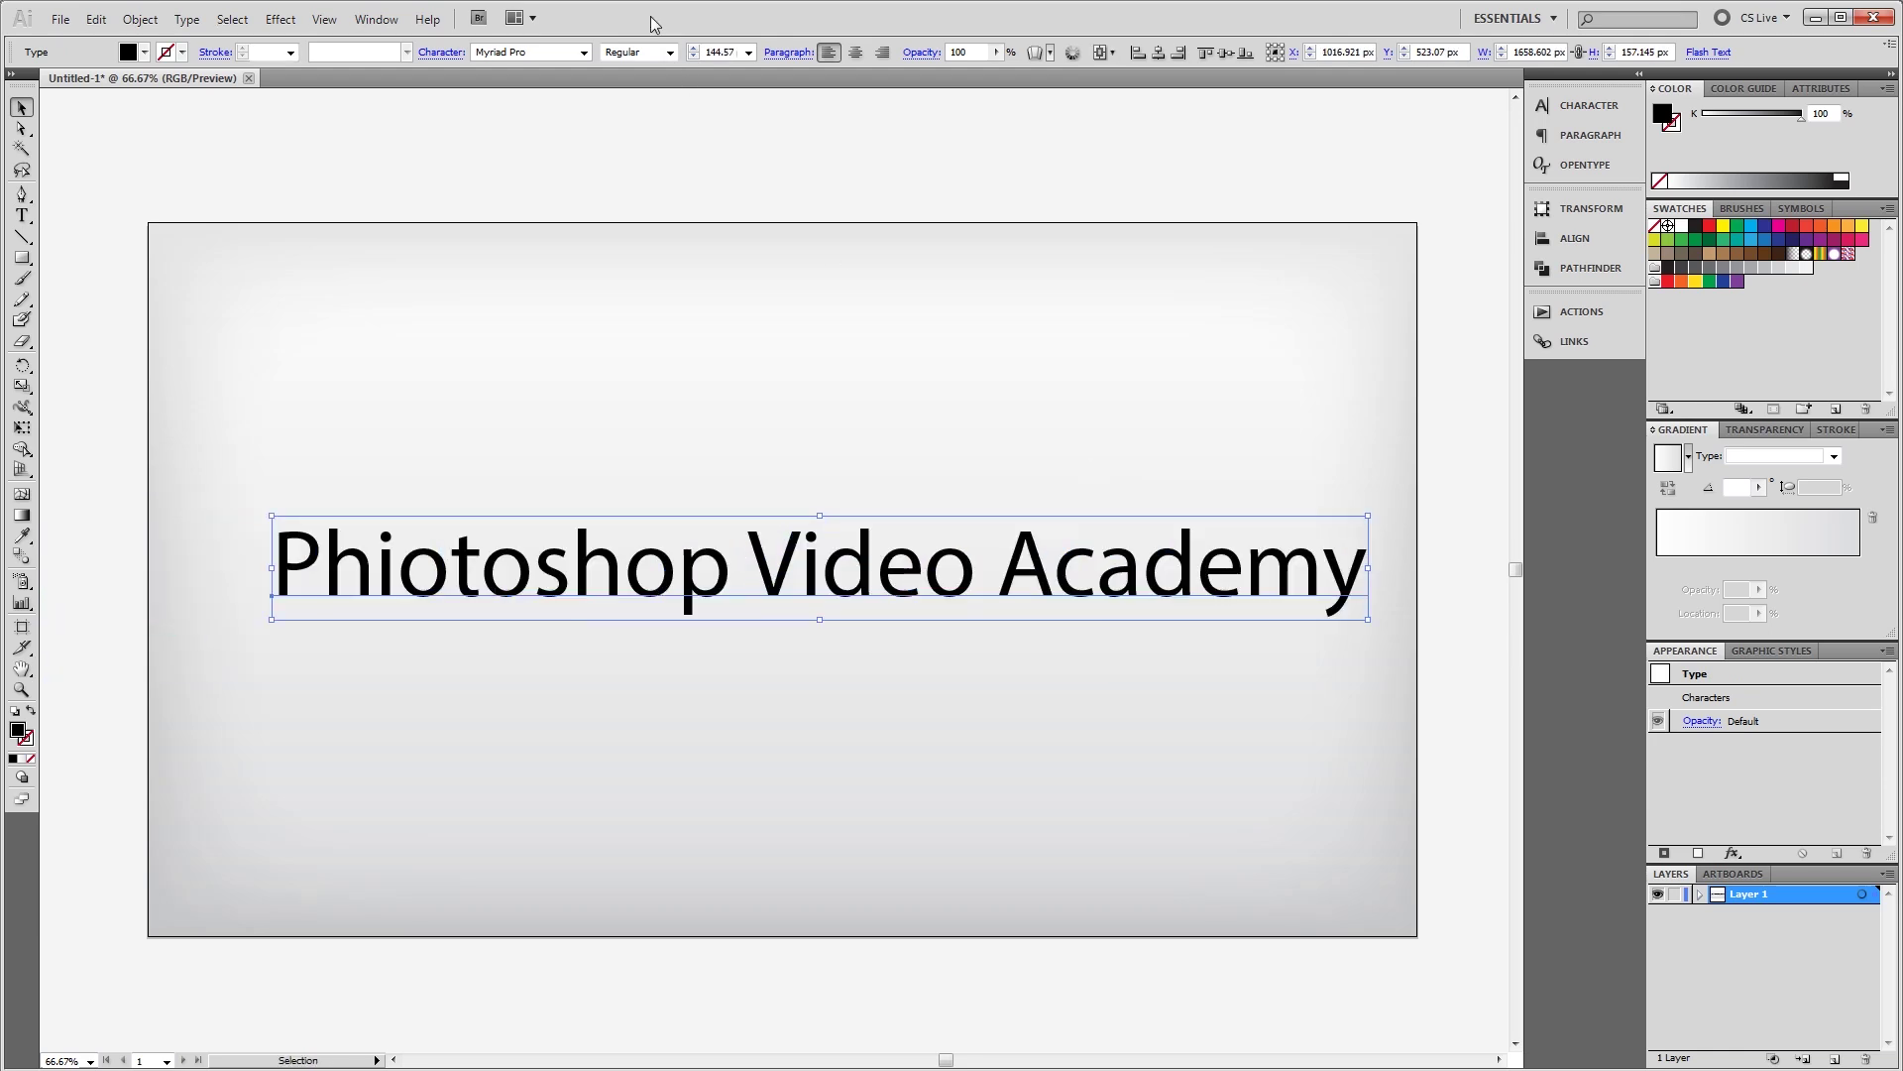
# Set the title font to Cocktail Shaker and fit it as two centred lines
pyautogui.click(544, 51)
pyautogui.write('Cocktail Shaker')
pyautogui.press('Return')
pyautogui.moveTo(1170, 514); pyautogui.dragTo(1190, 723)
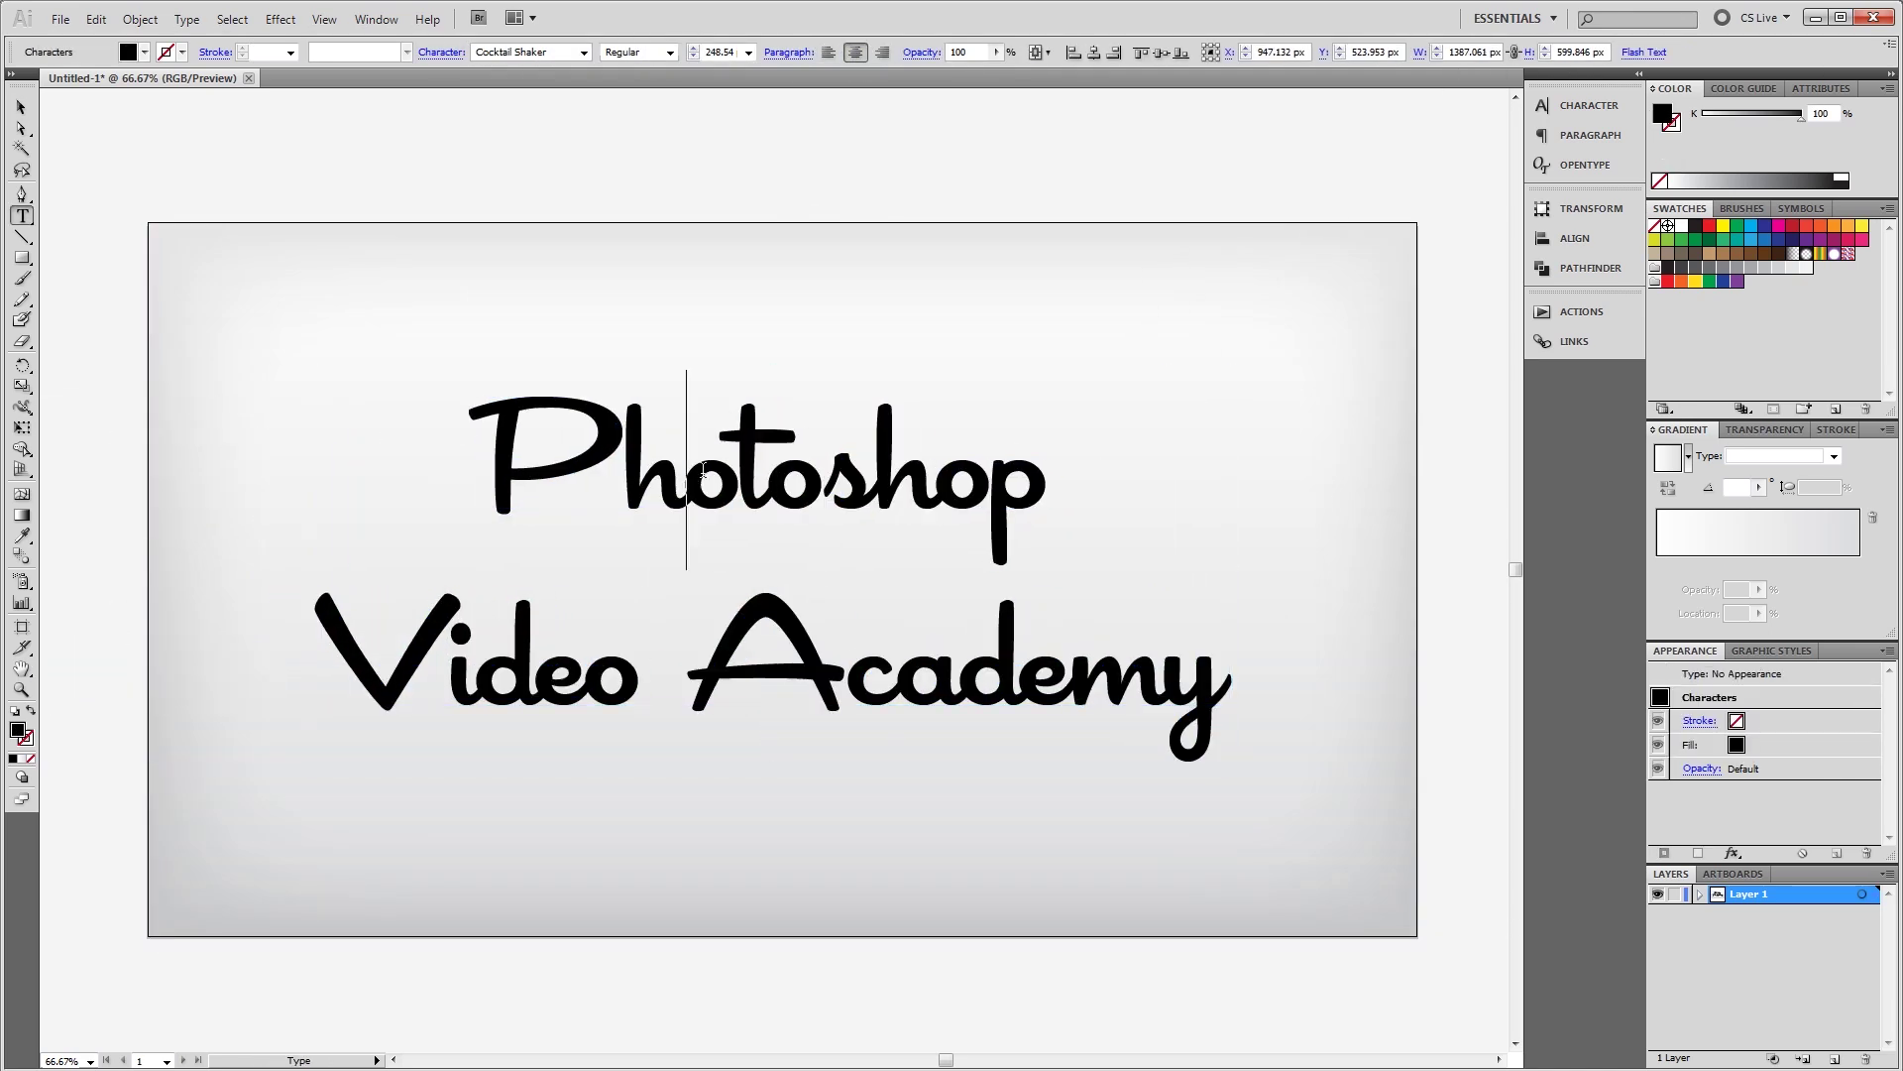
pyautogui.press('Escape')
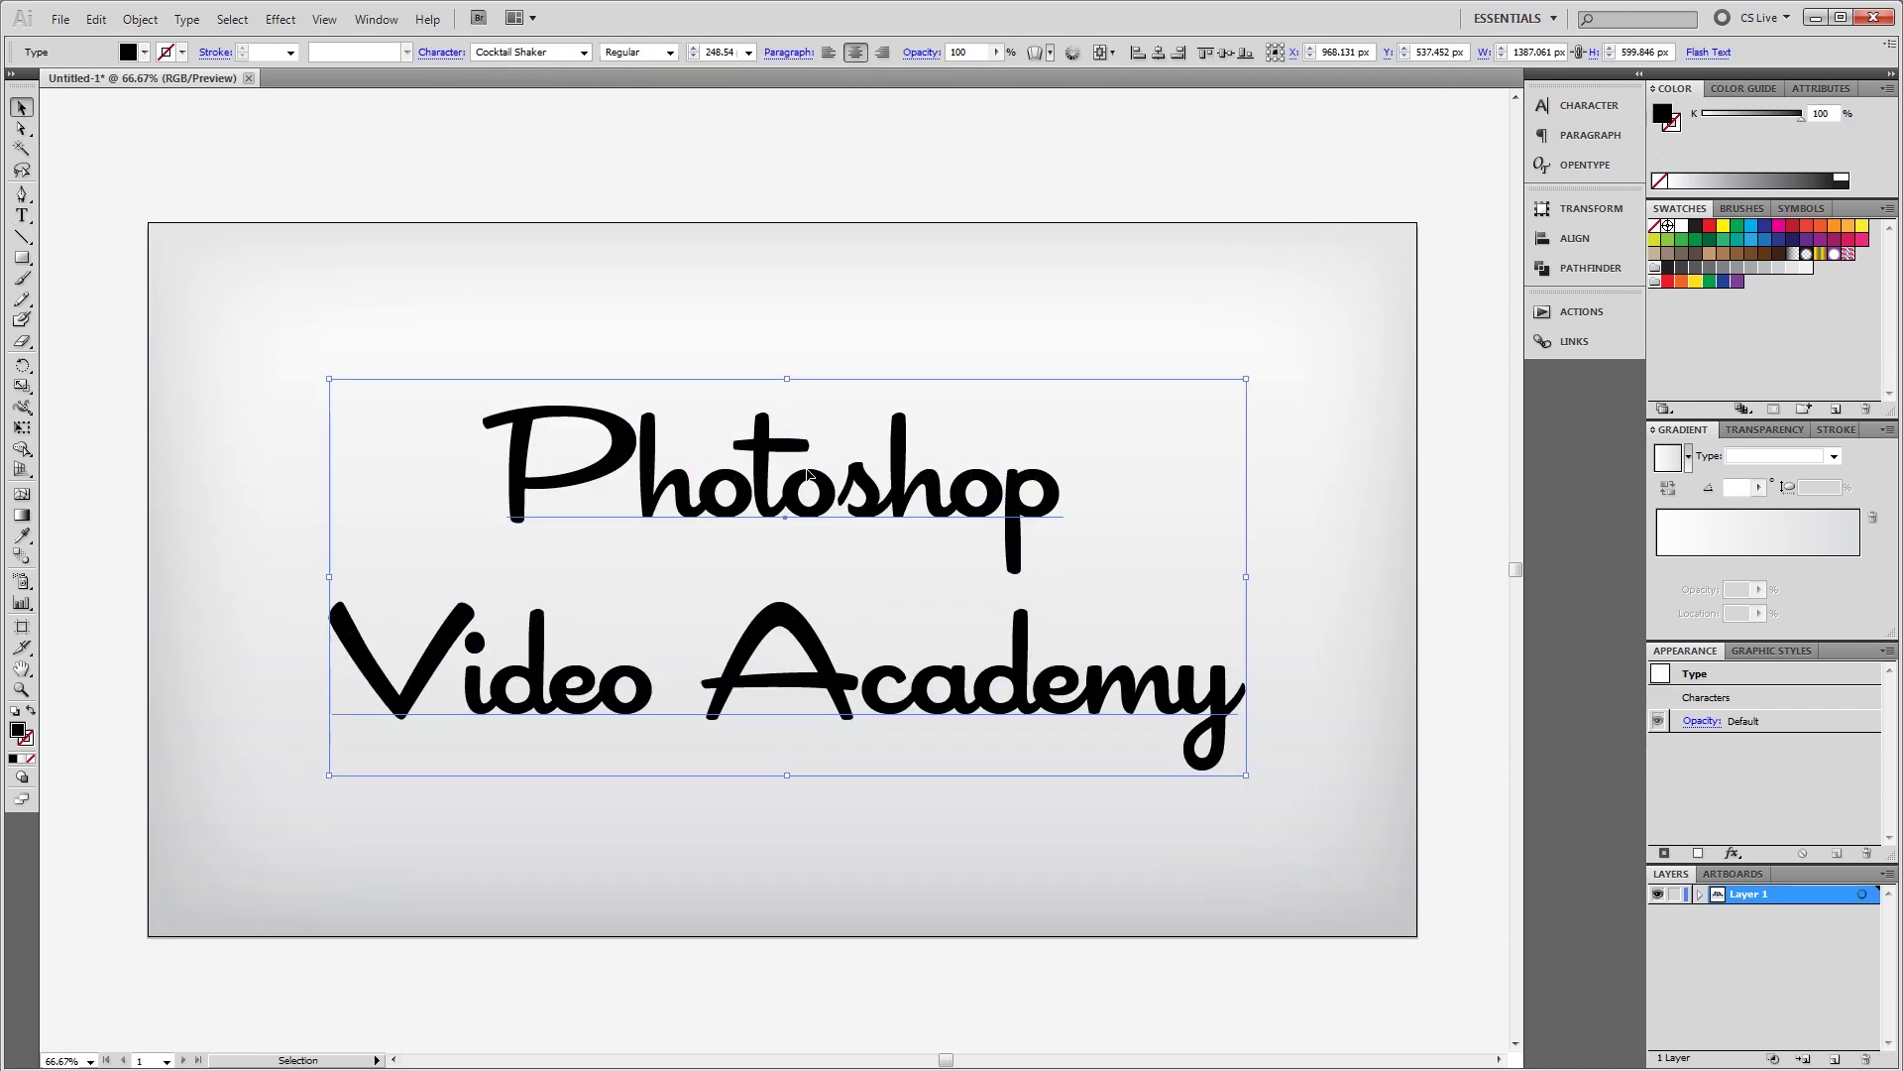
# Fill the title text with white
pyautogui.click(144, 52)
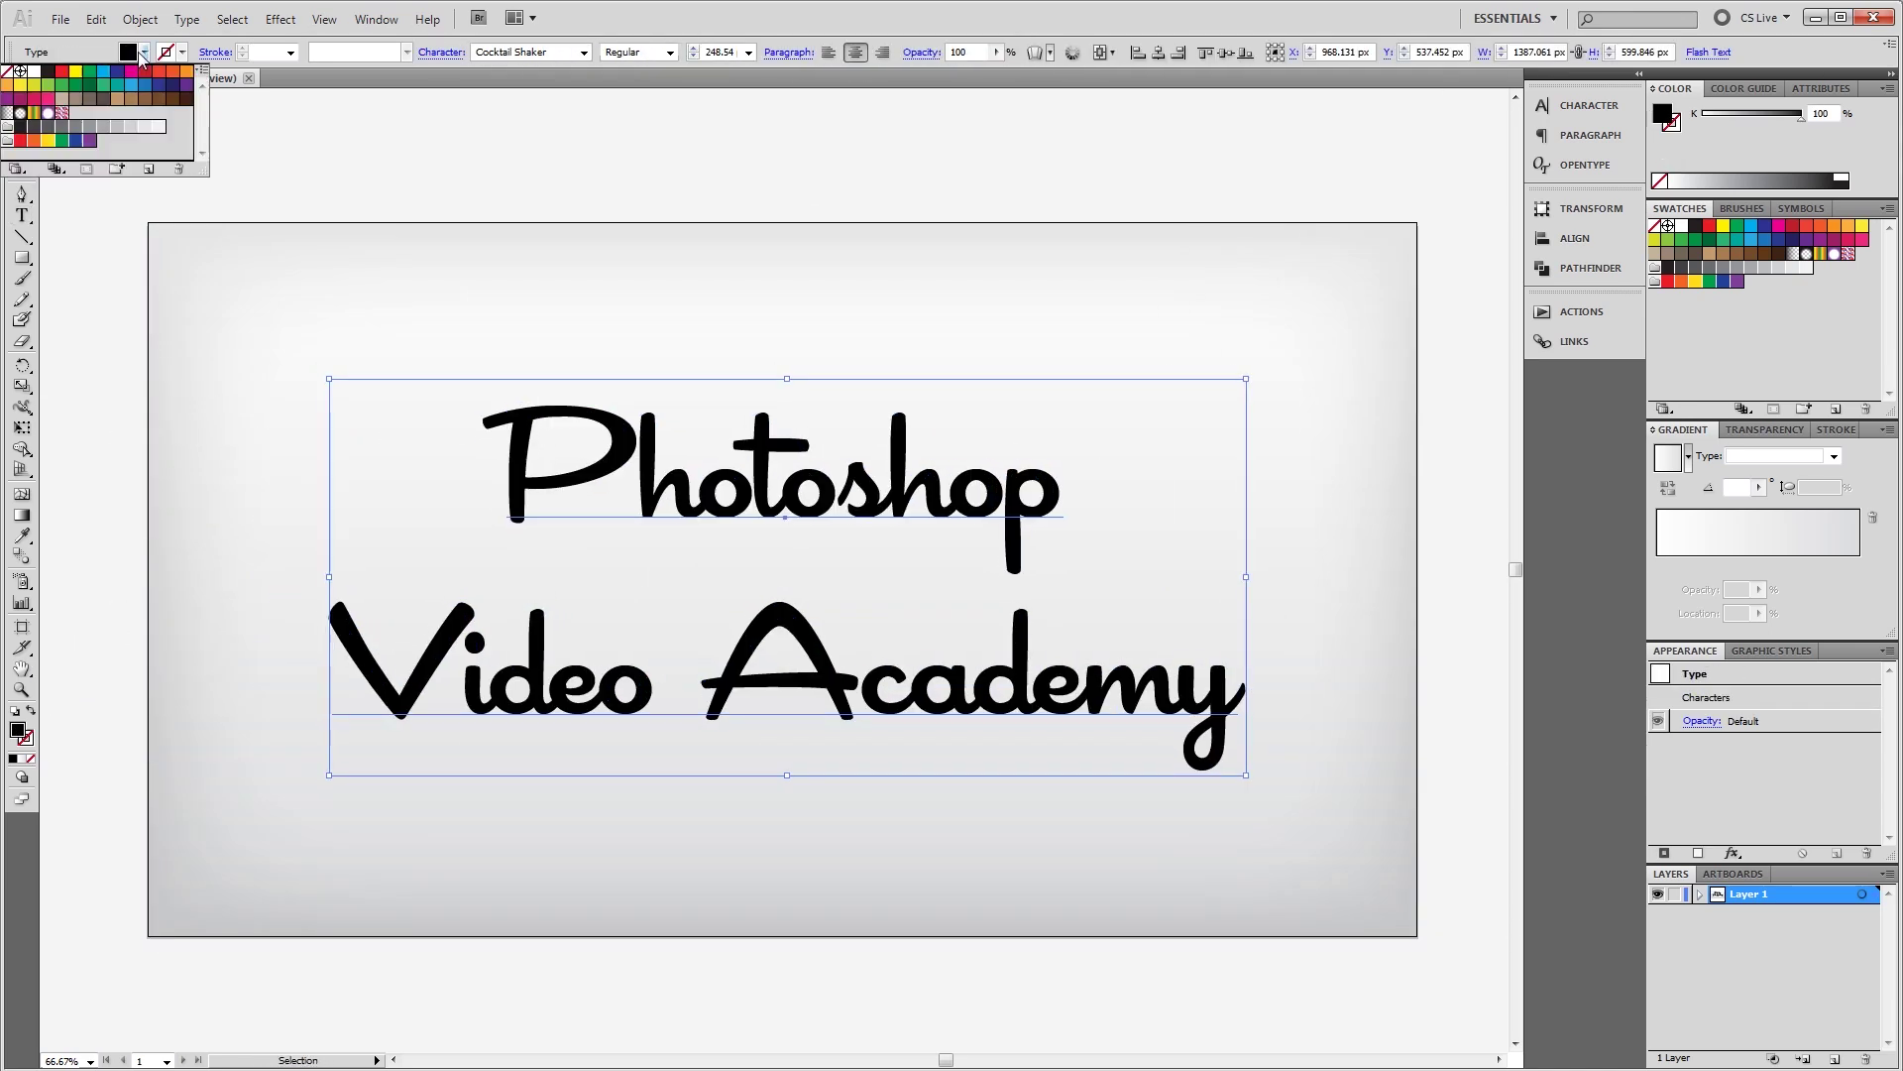
pyautogui.click(33, 72)
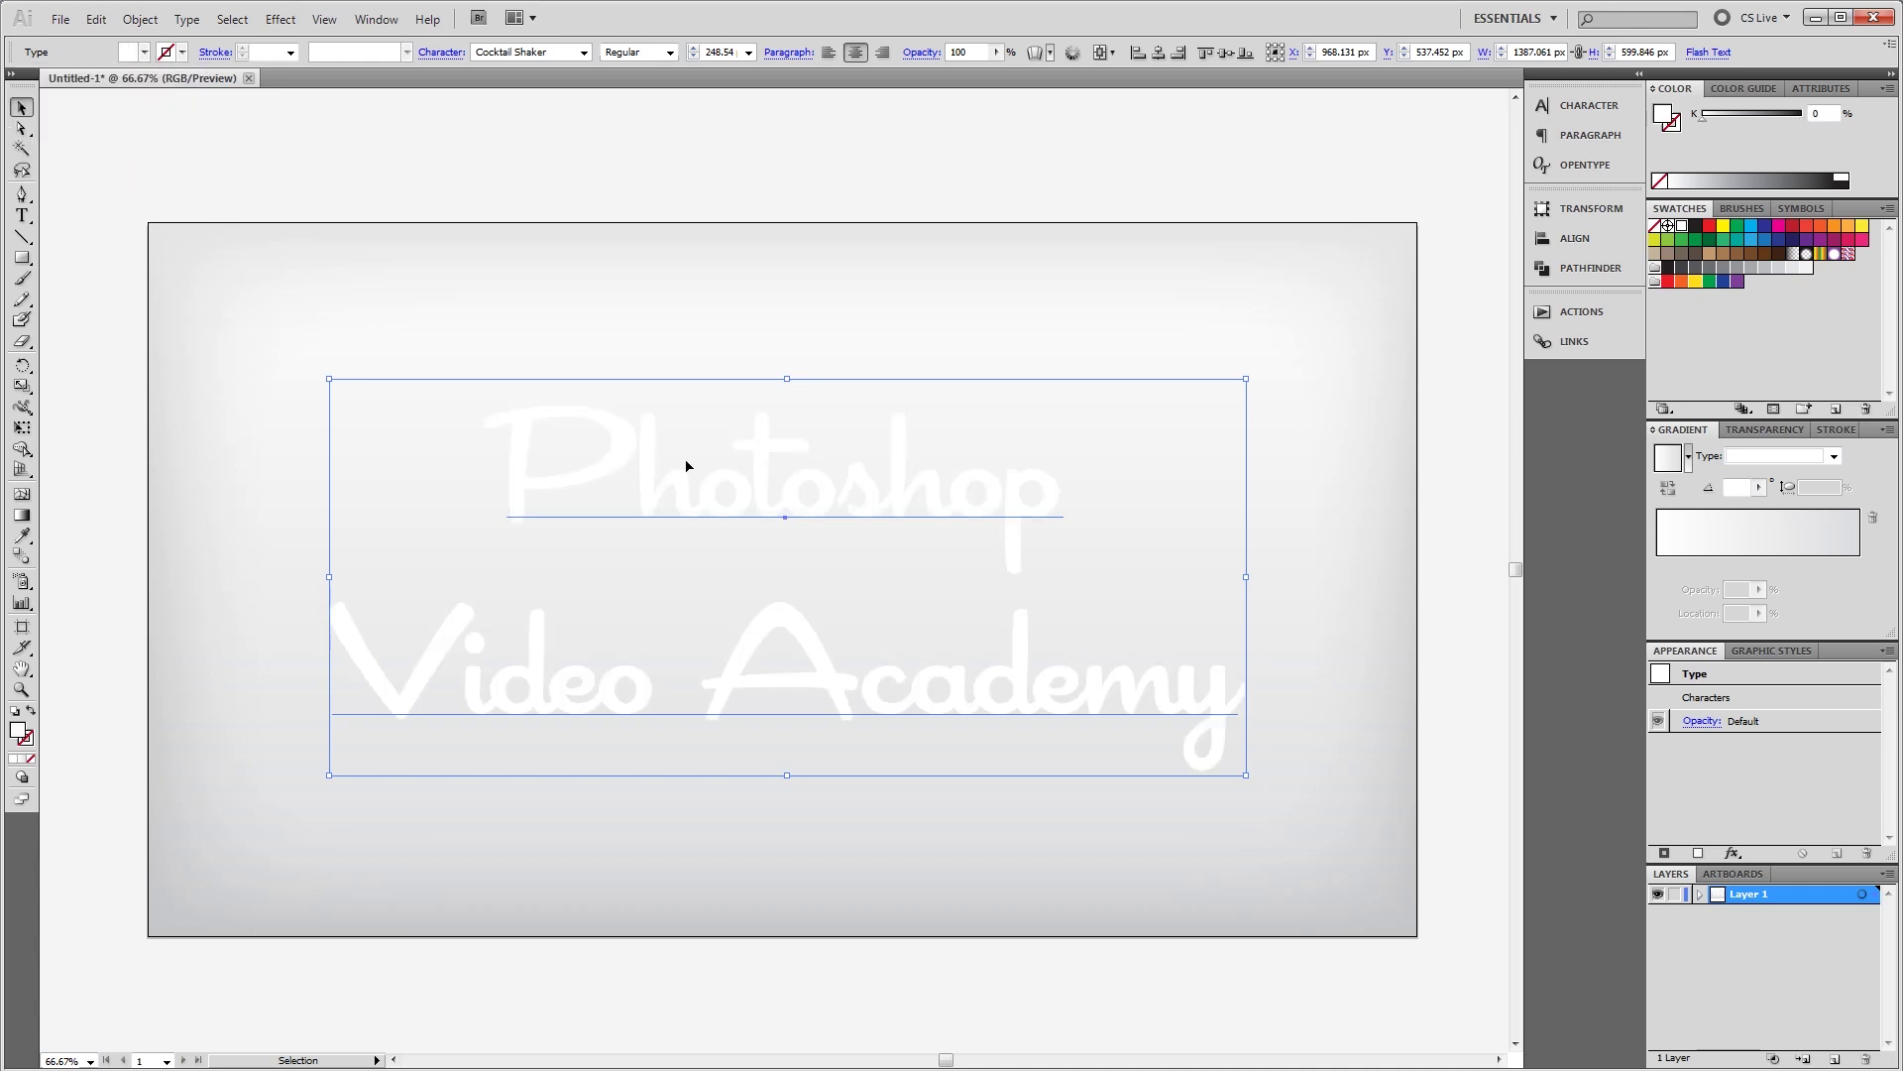
pyautogui.click(281, 19)
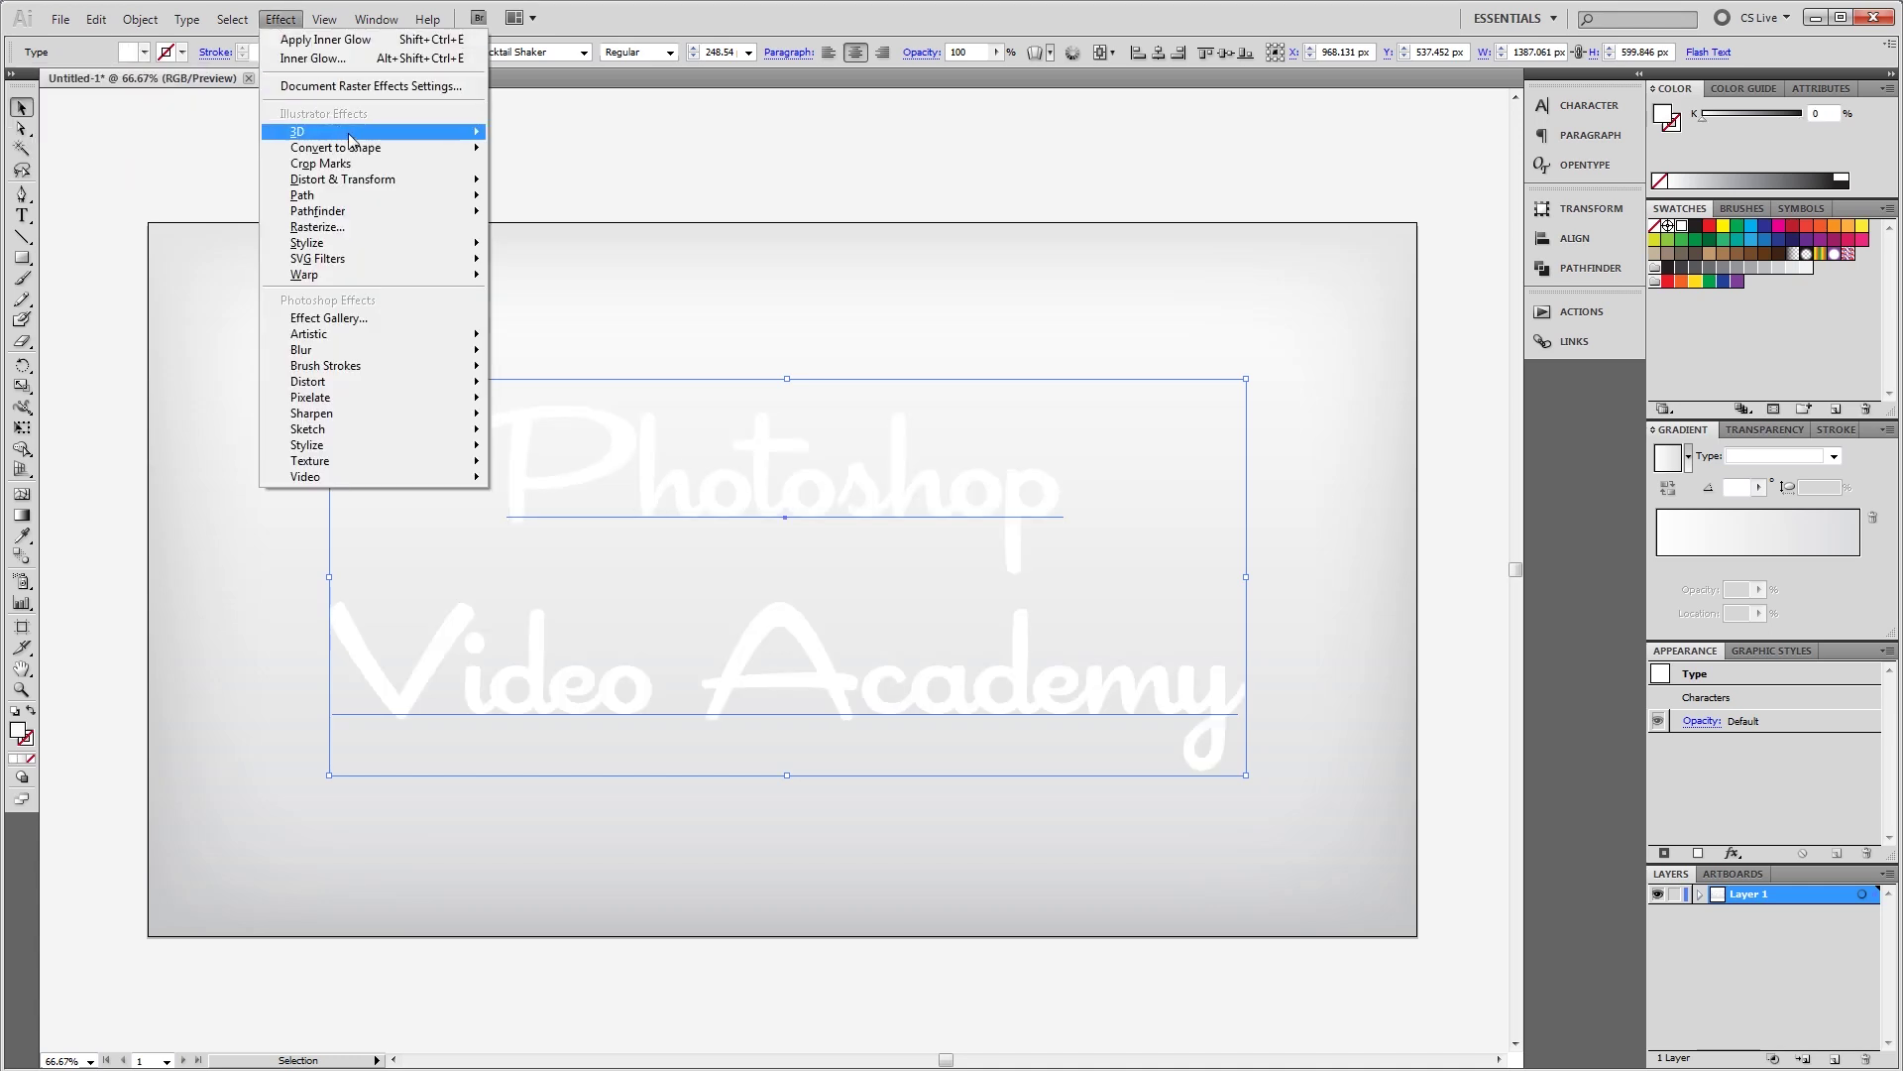
# Apply Extrude & Bevel with rotation 20°, 0°, 0° and 100 pt extrude depth
pyautogui.moveTo(352, 135)
pyautogui.click(528, 136)
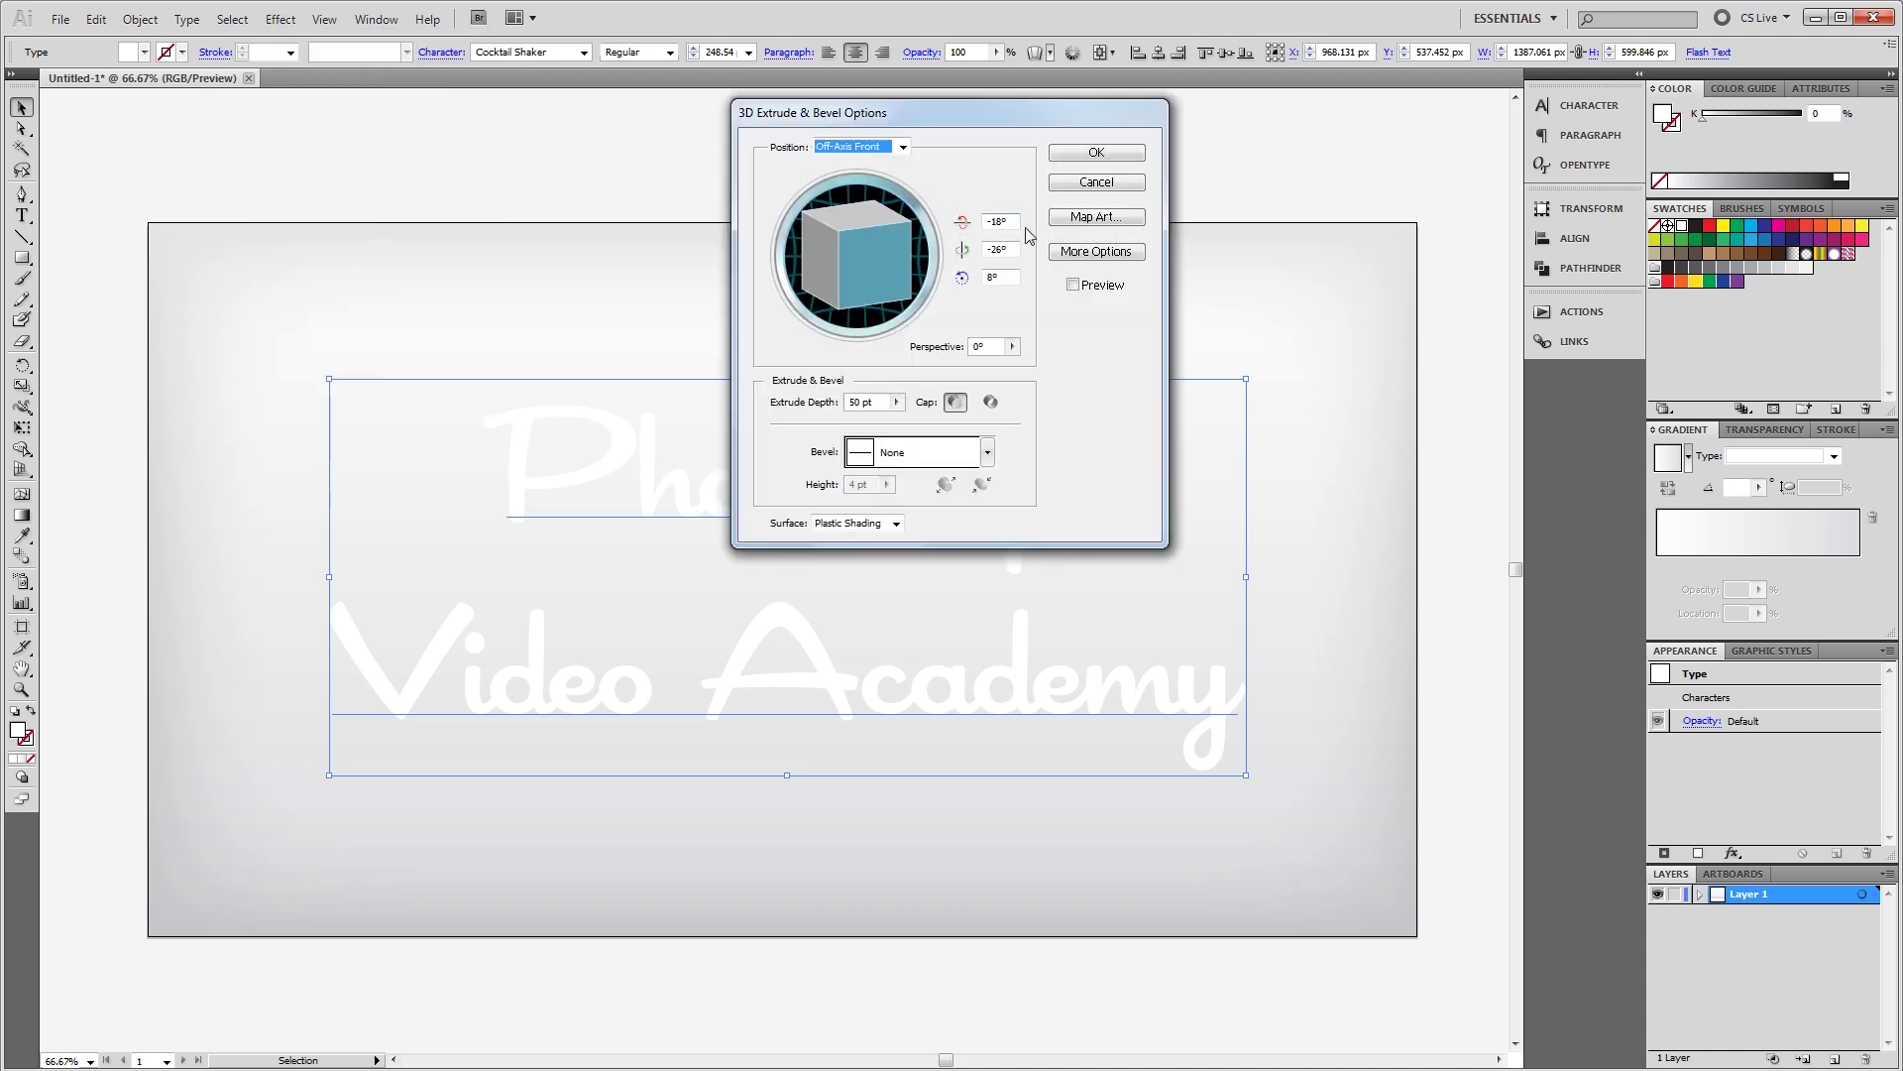
pyautogui.click(1001, 221)
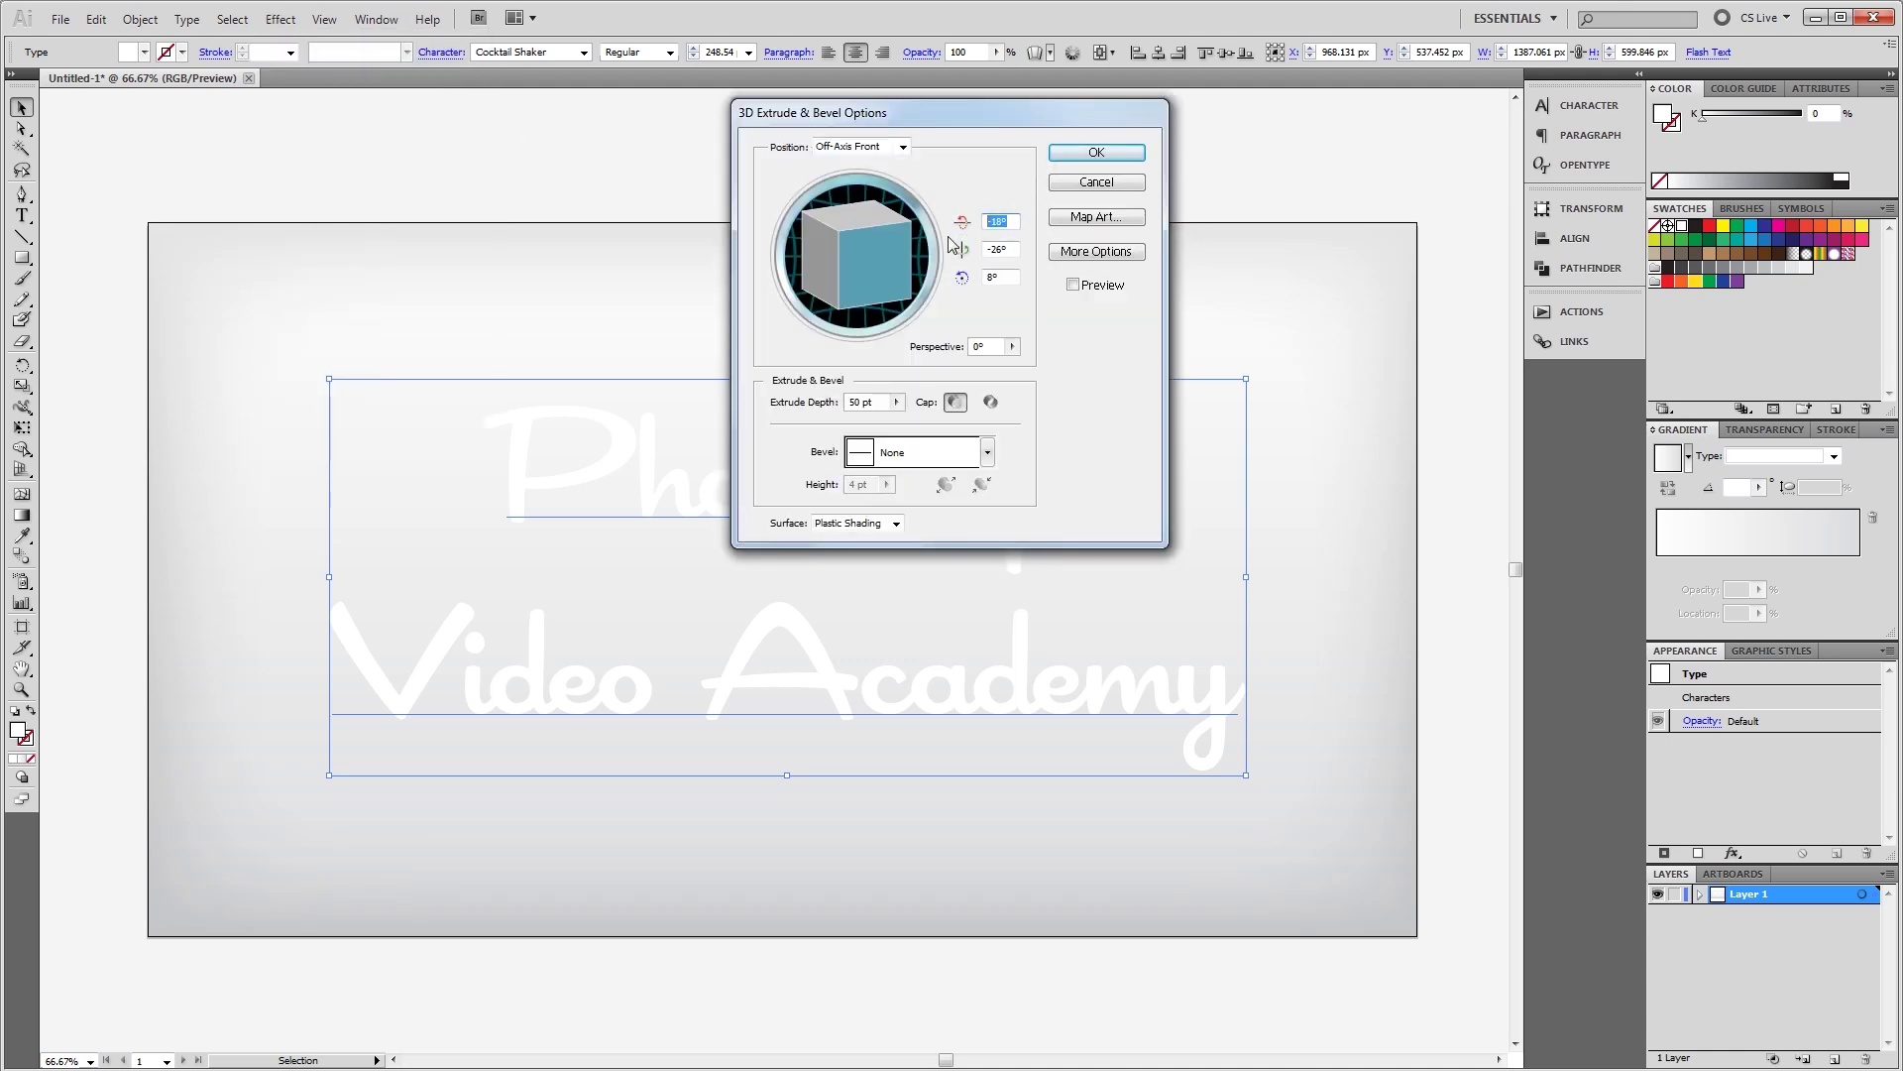
pyautogui.write('20')
pyautogui.press('Tab')
pyautogui.write('0')
pyautogui.press('Tab')
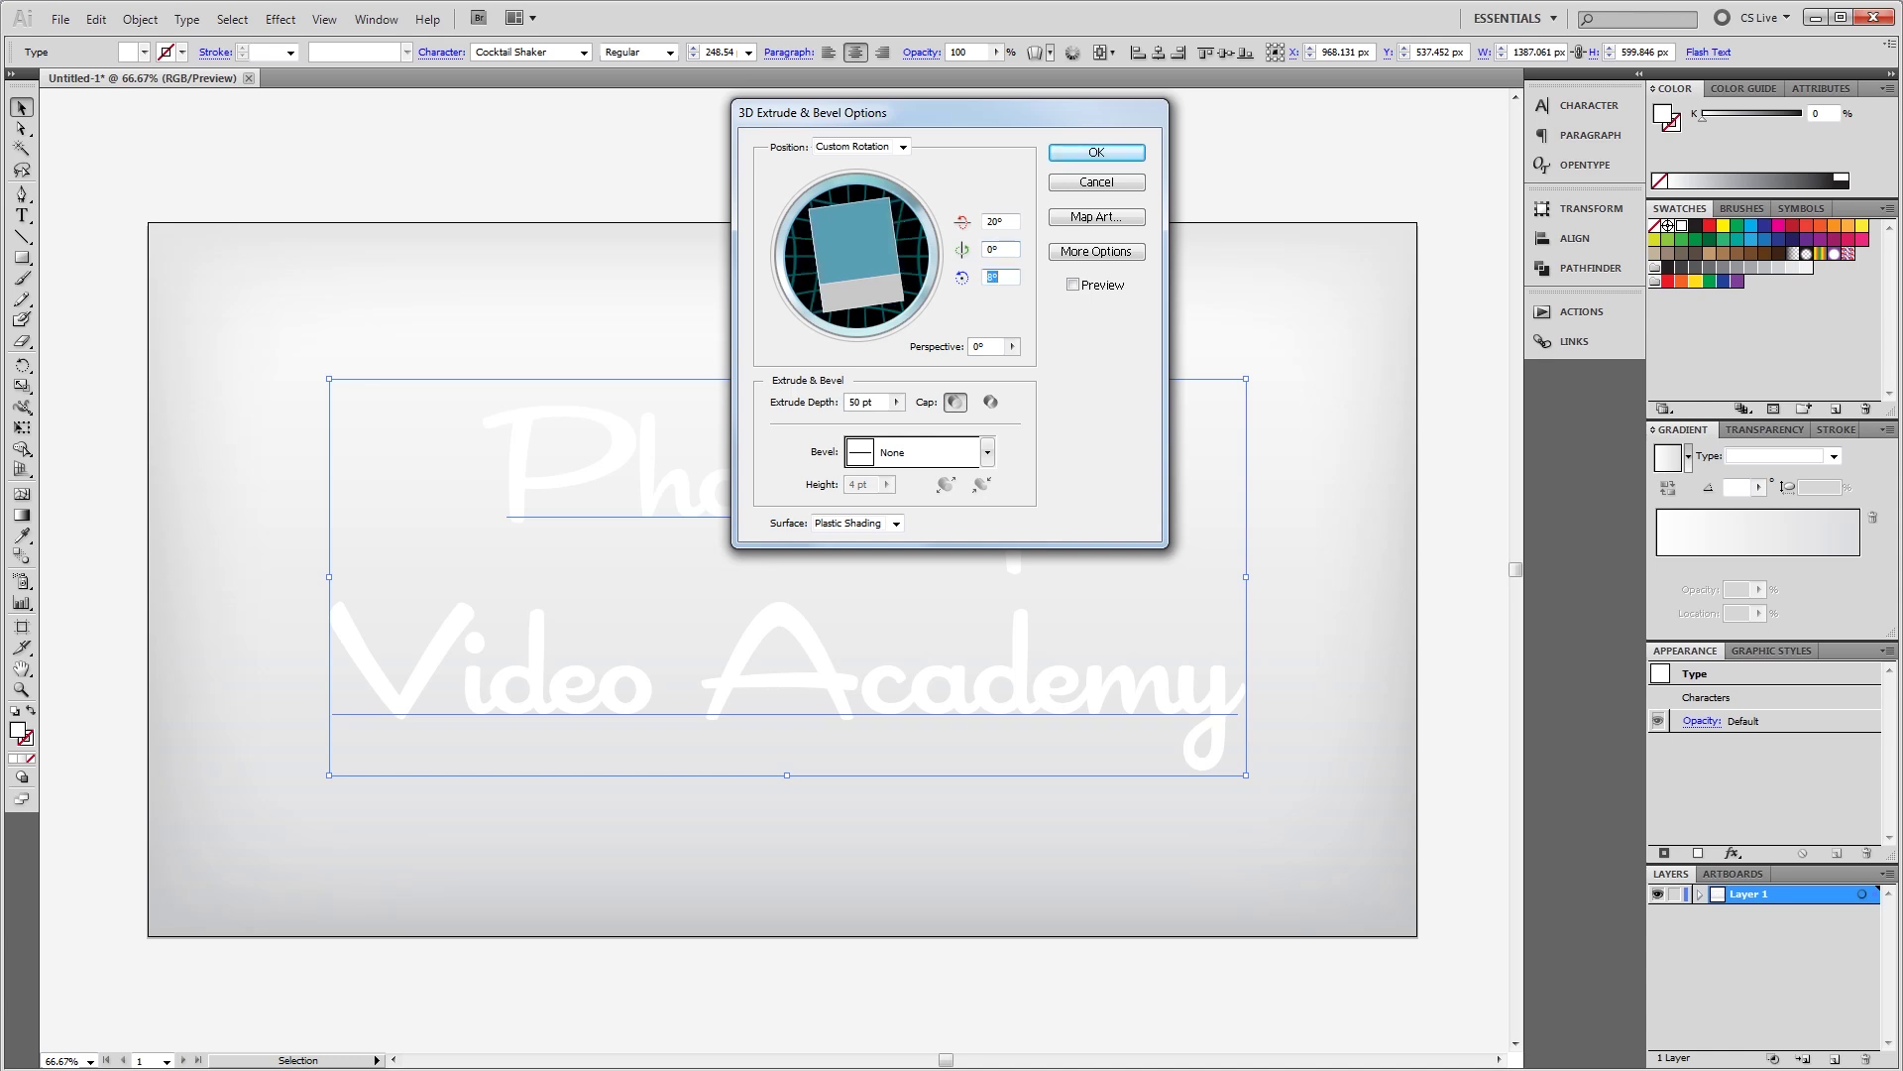
pyautogui.write('0')
pyautogui.press('Tab')
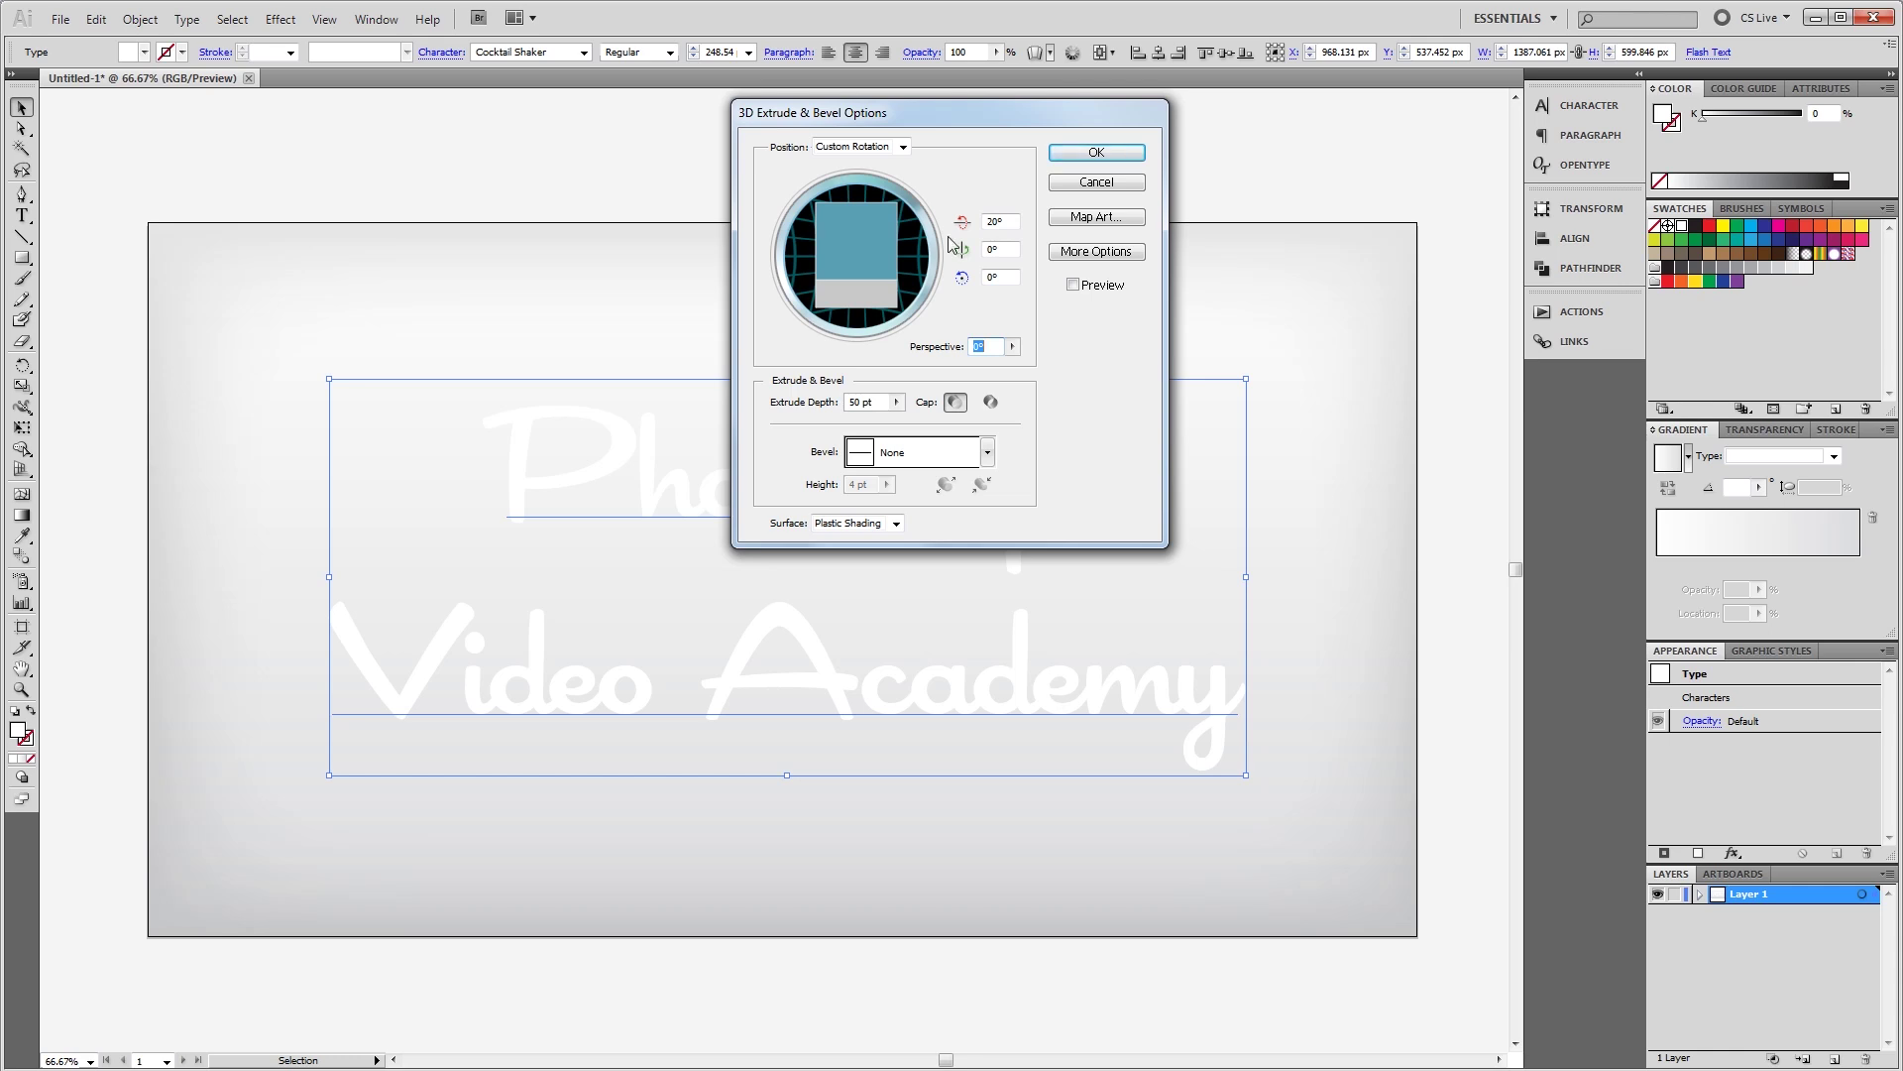
pyautogui.press('Tab')
pyautogui.write('100')
pyautogui.press('Tab')
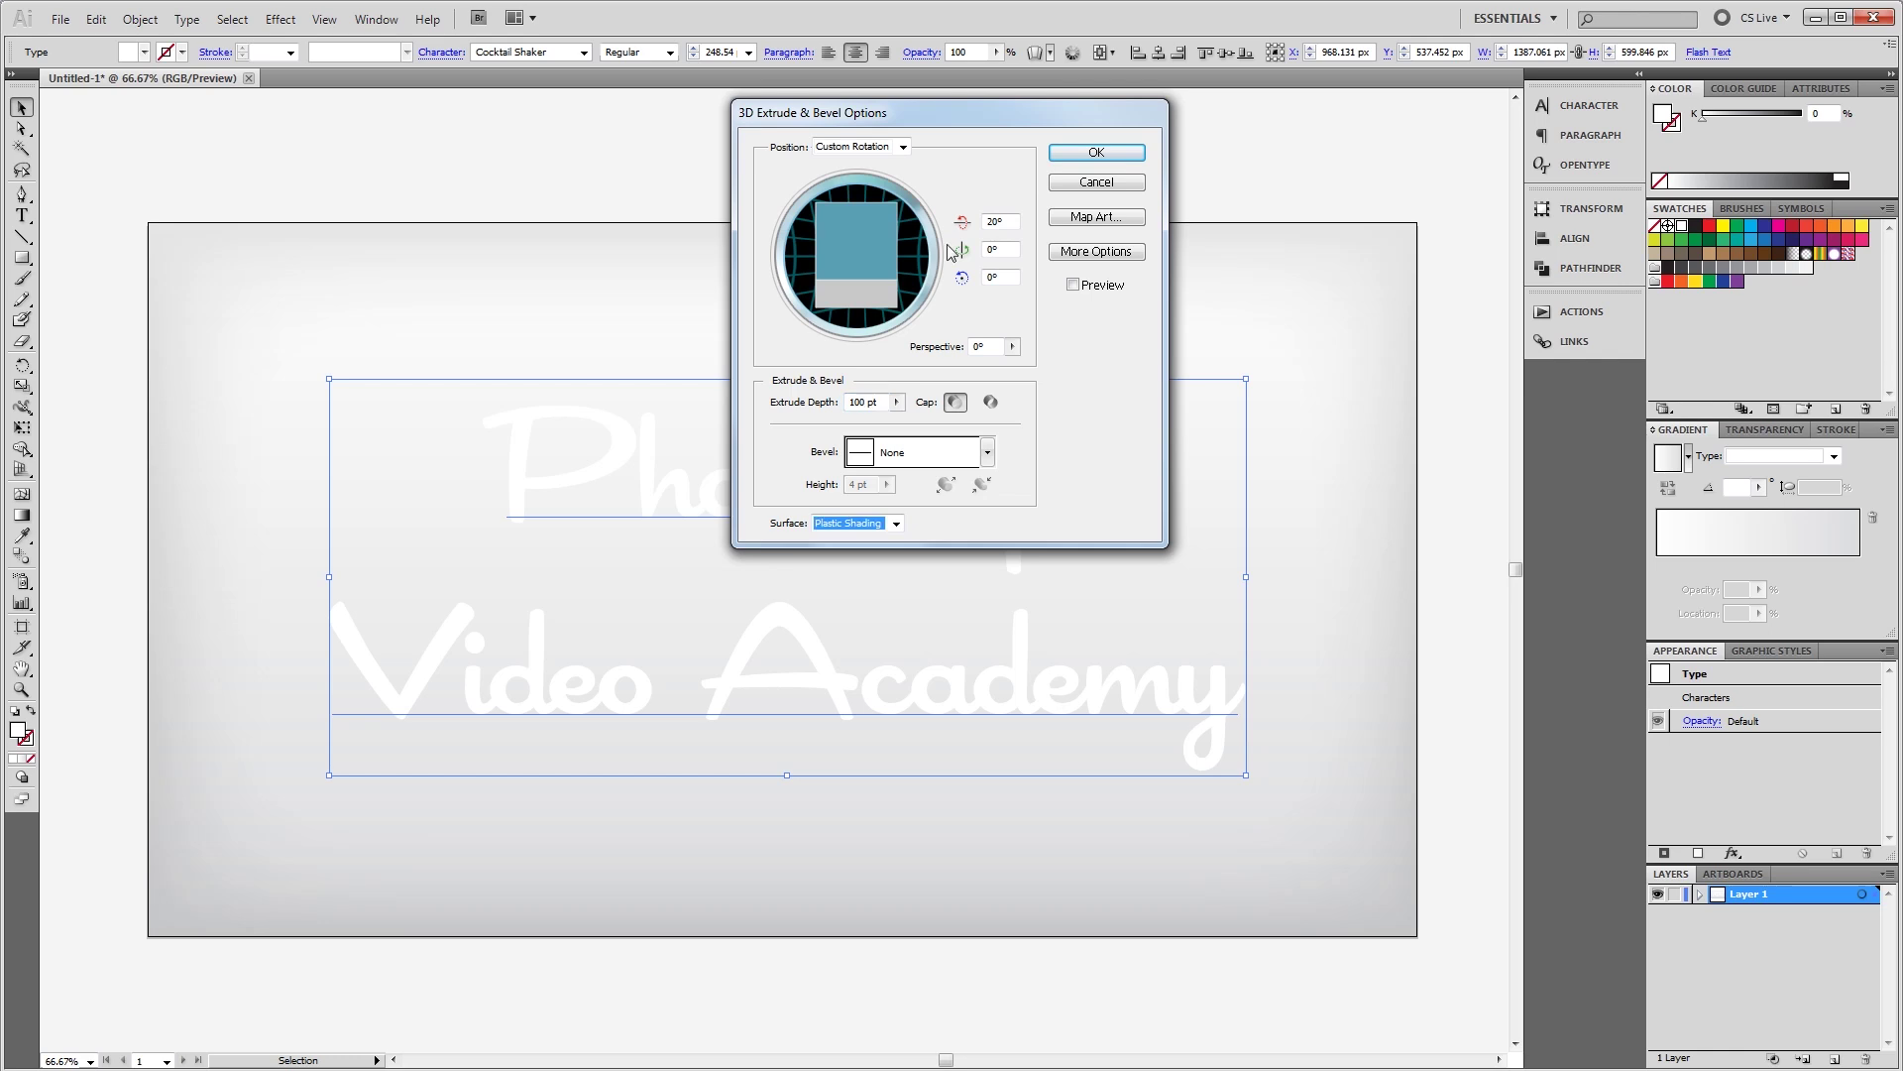
# Move the 3D light to the bottom and set 100 blend steps, then apply
pyautogui.click(1072, 286)
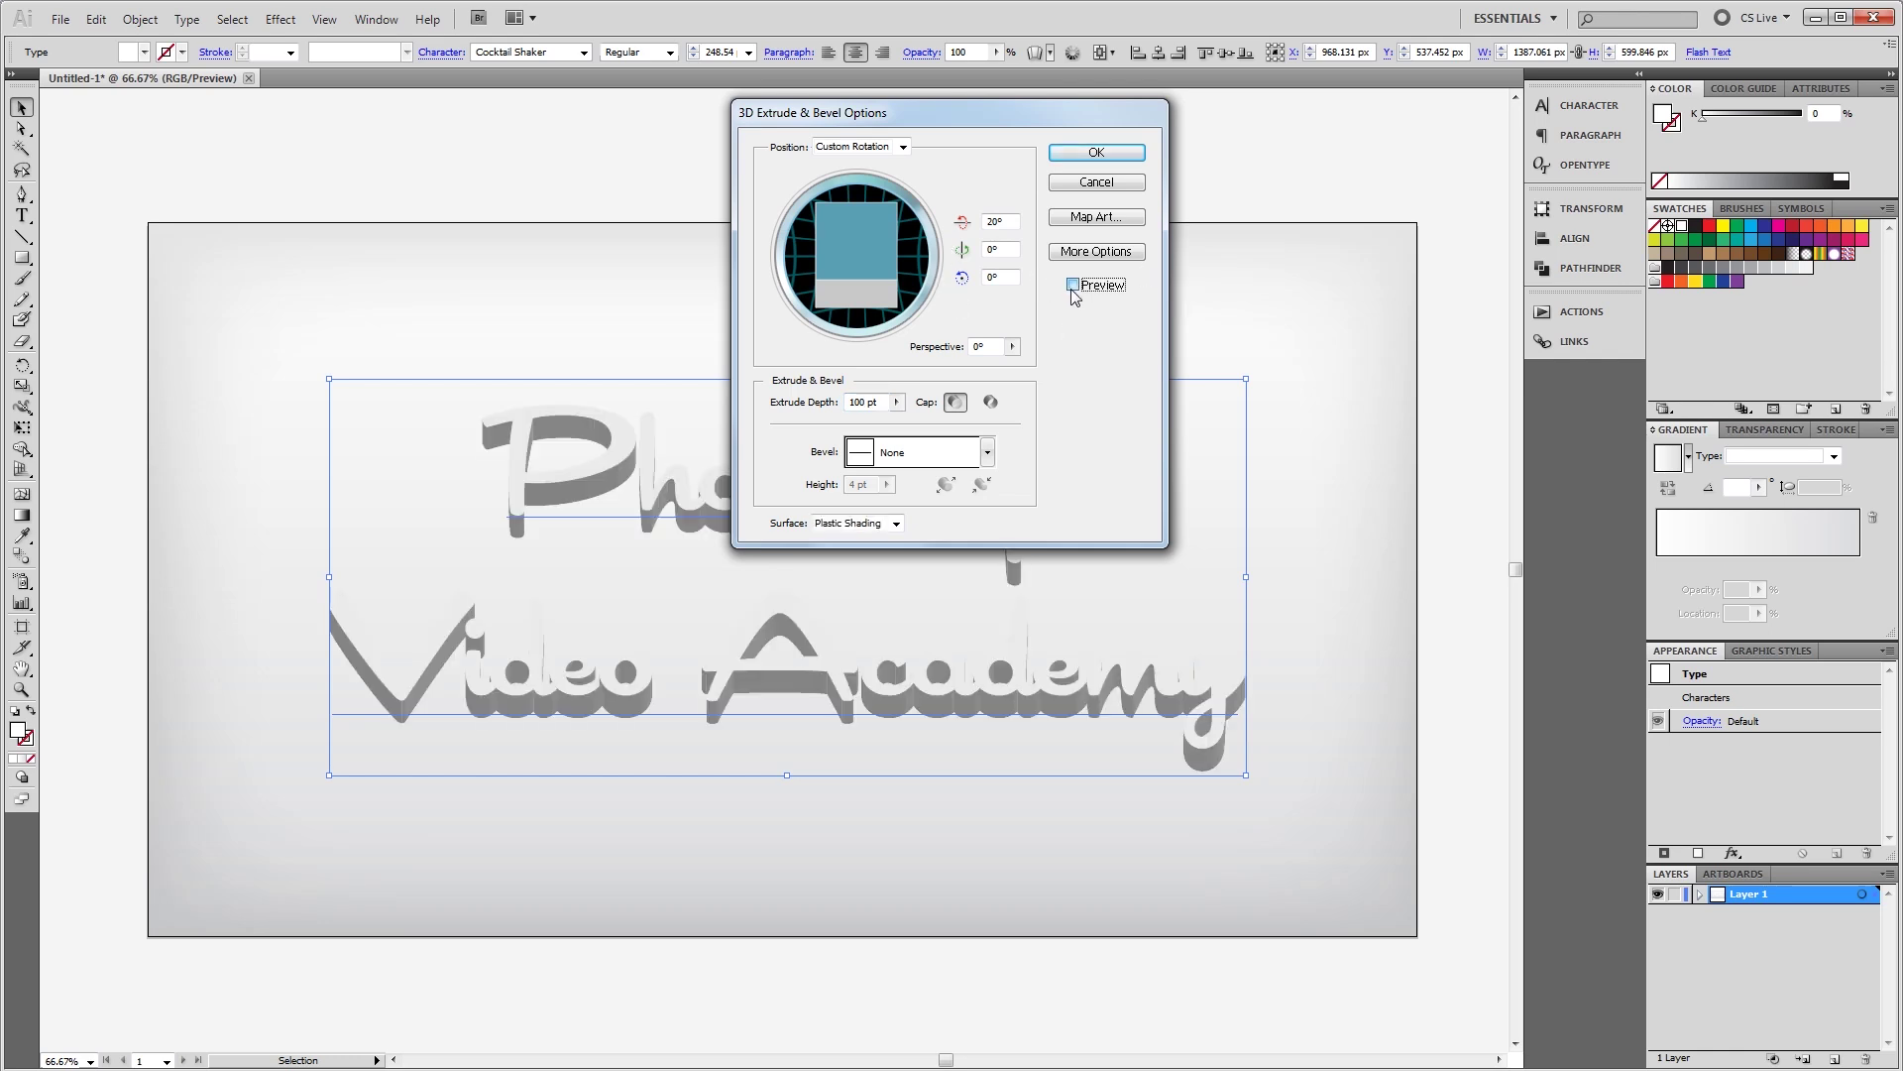
pyautogui.moveTo(892, 112); pyautogui.dragTo(1445, 245)
pyautogui.click(1636, 385)
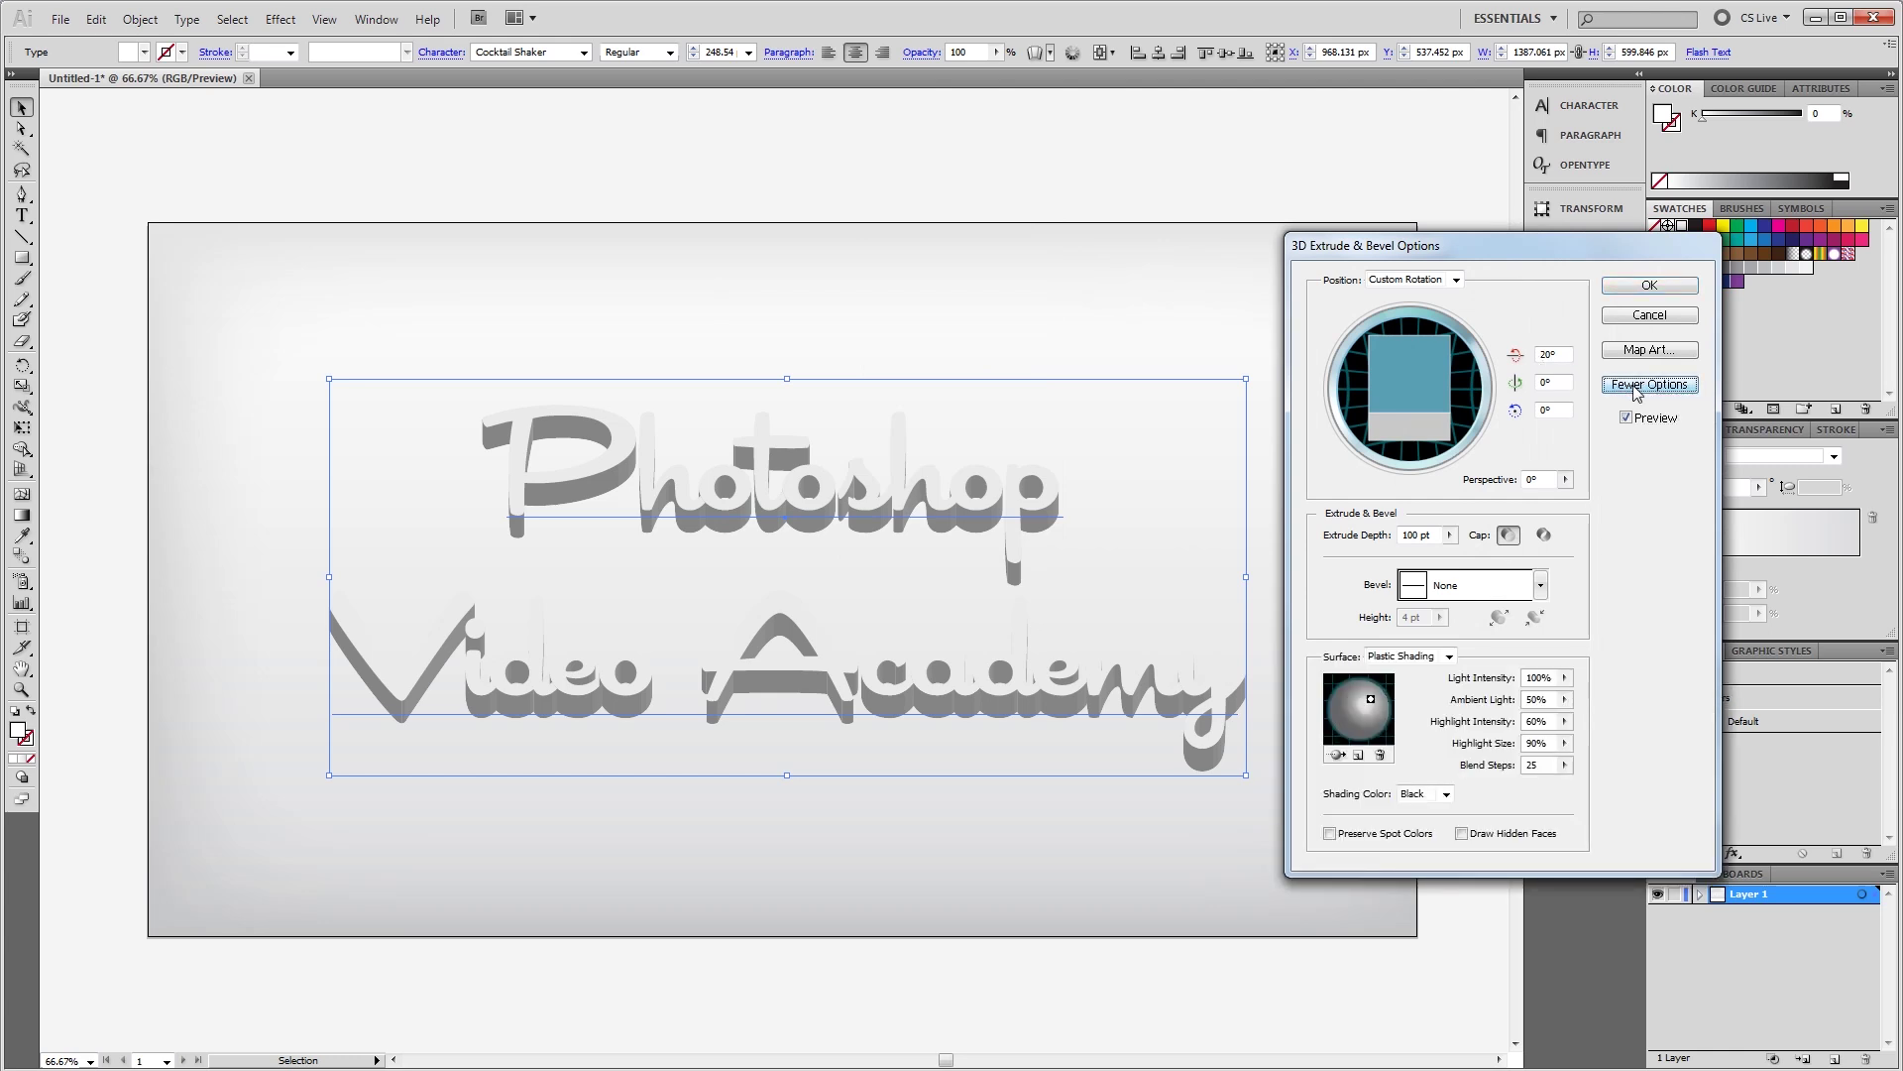
pyautogui.moveTo(1371, 700); pyautogui.dragTo(1384, 761)
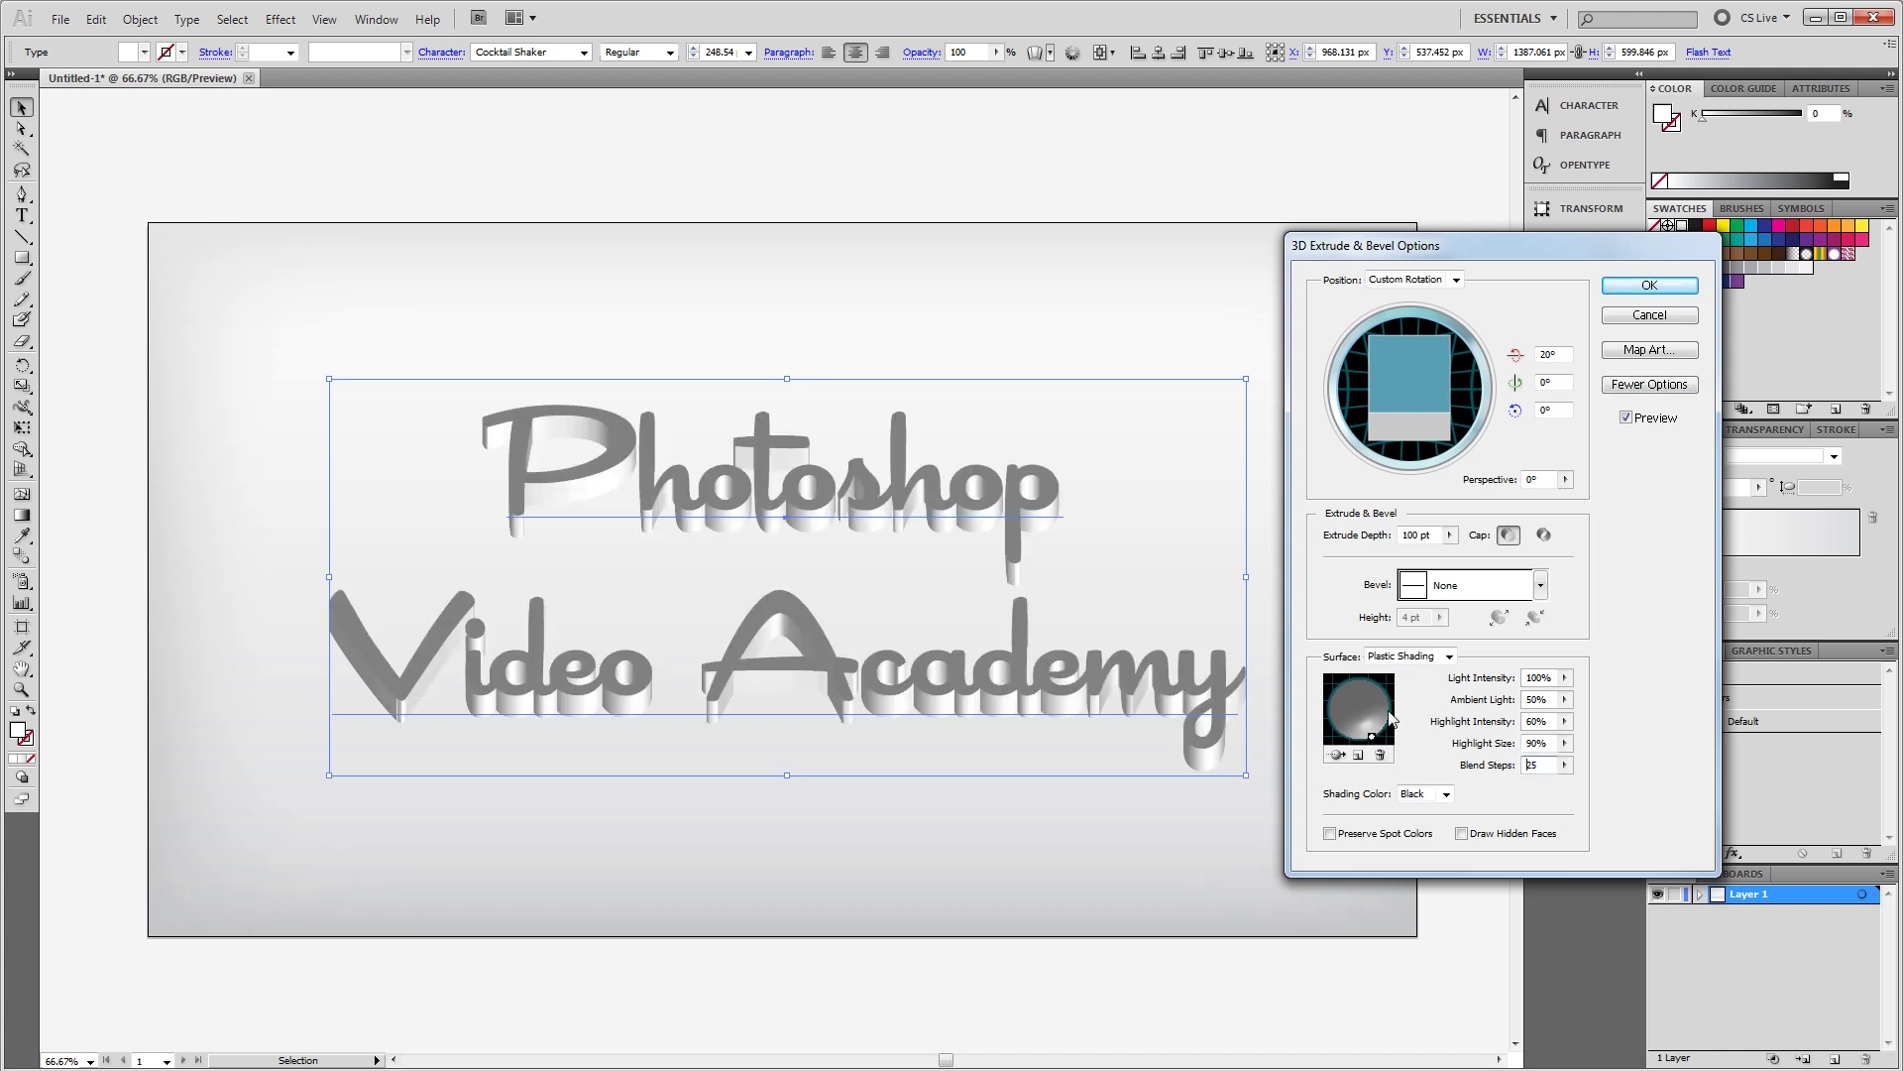
pyautogui.click(1490, 765)
pyautogui.write('100')
pyautogui.press('Return')
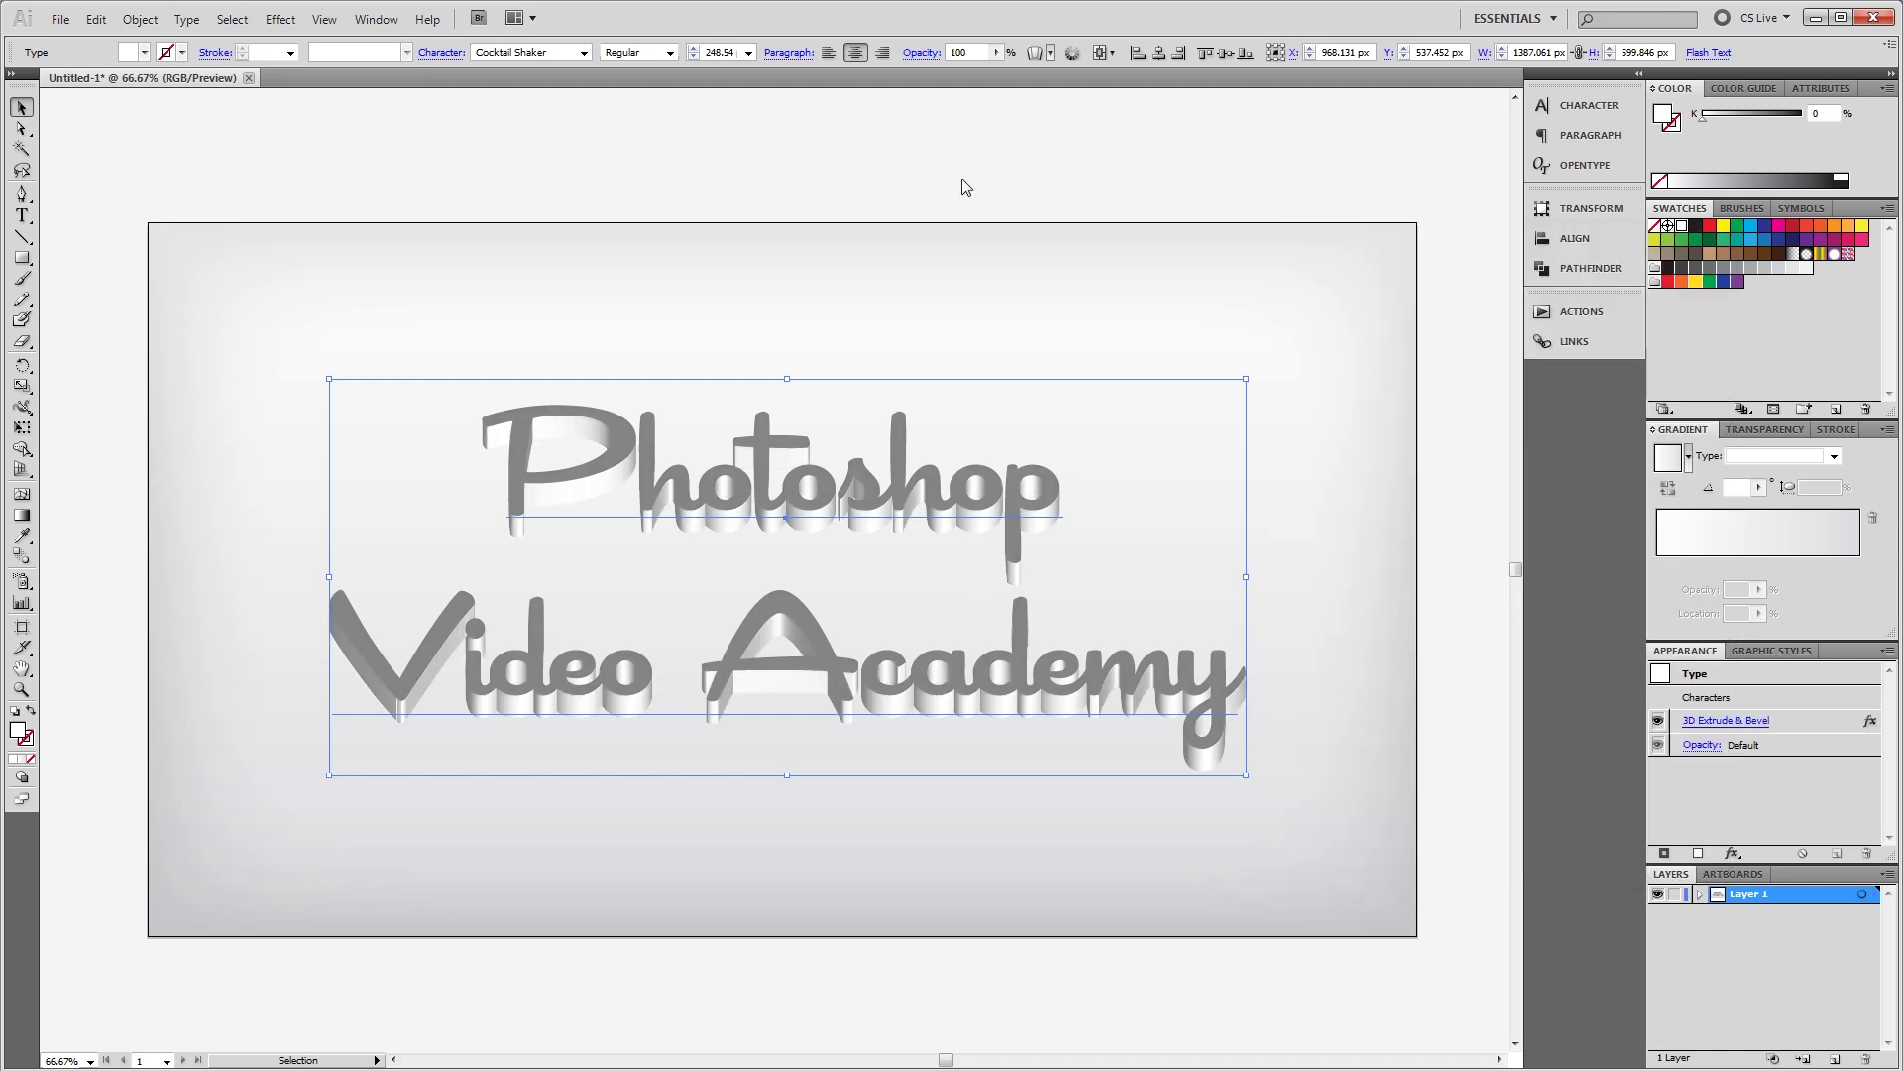
pyautogui.press('a')
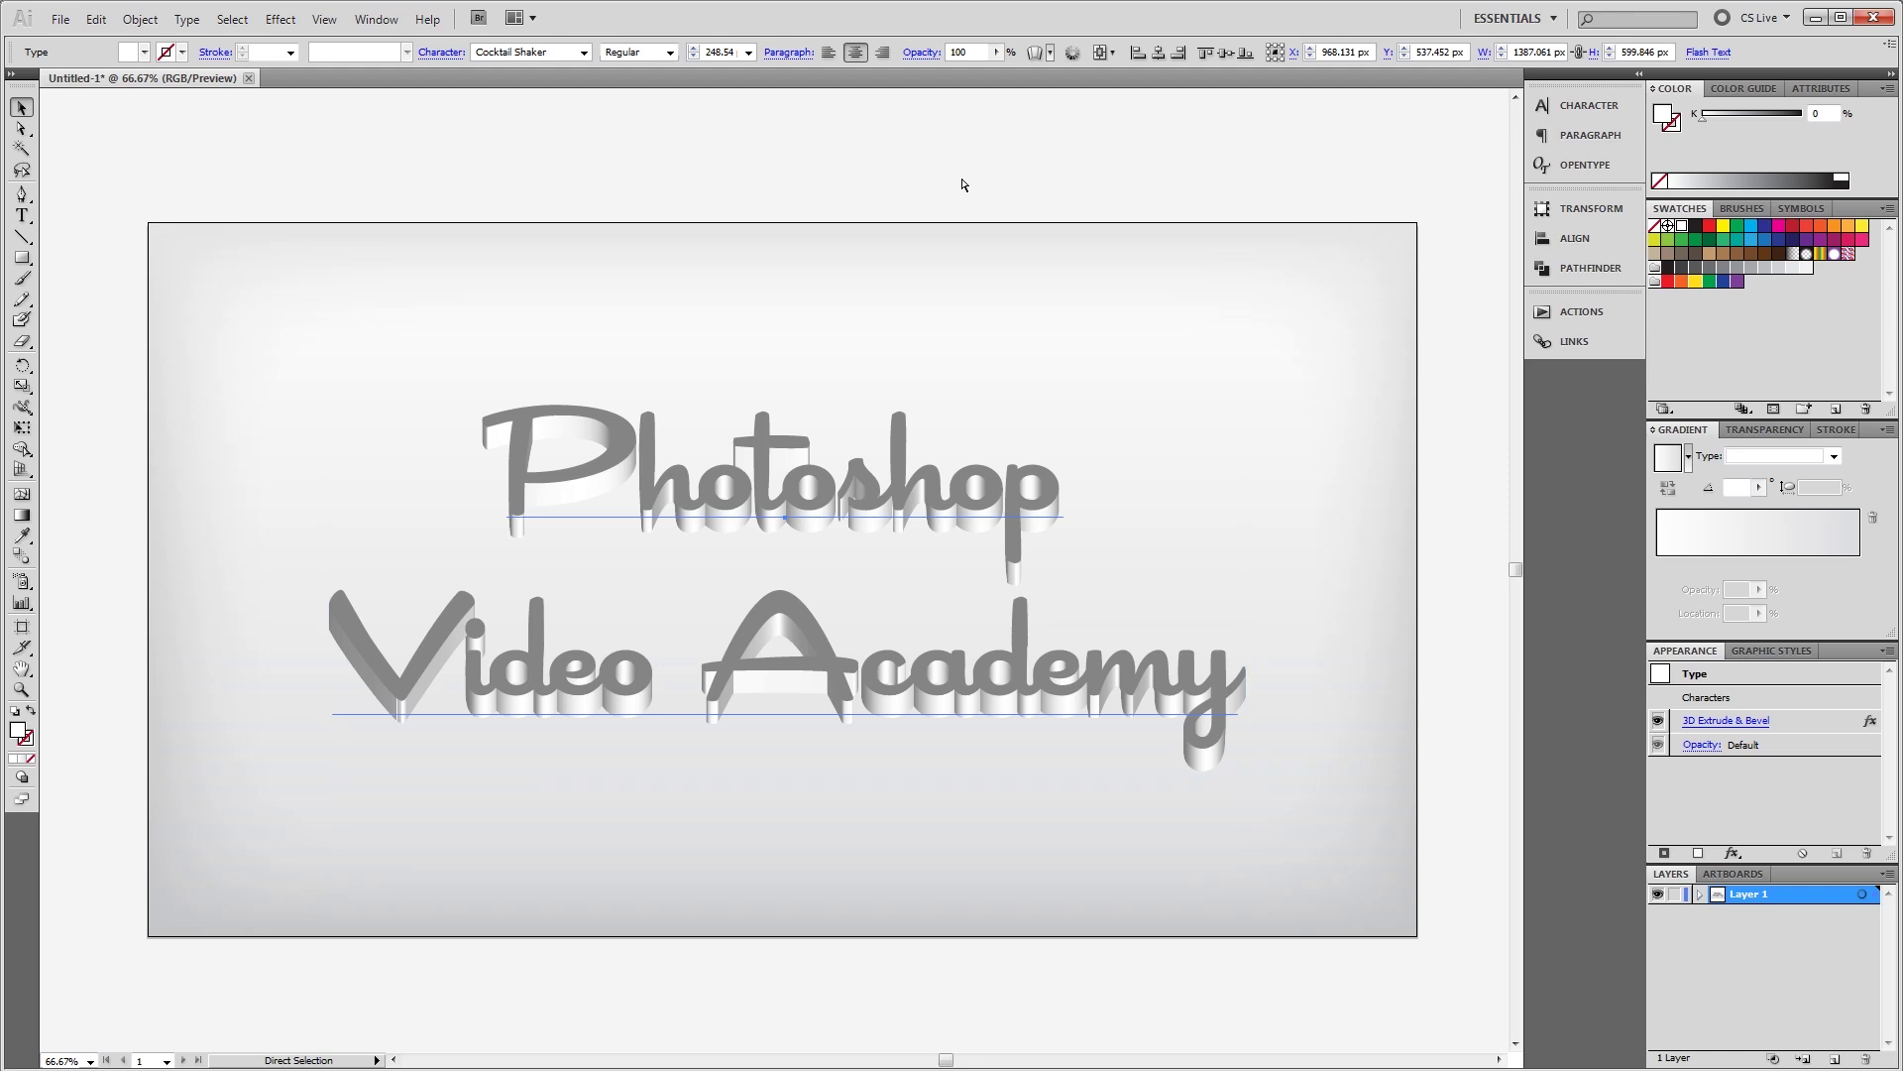
pyautogui.press('v')
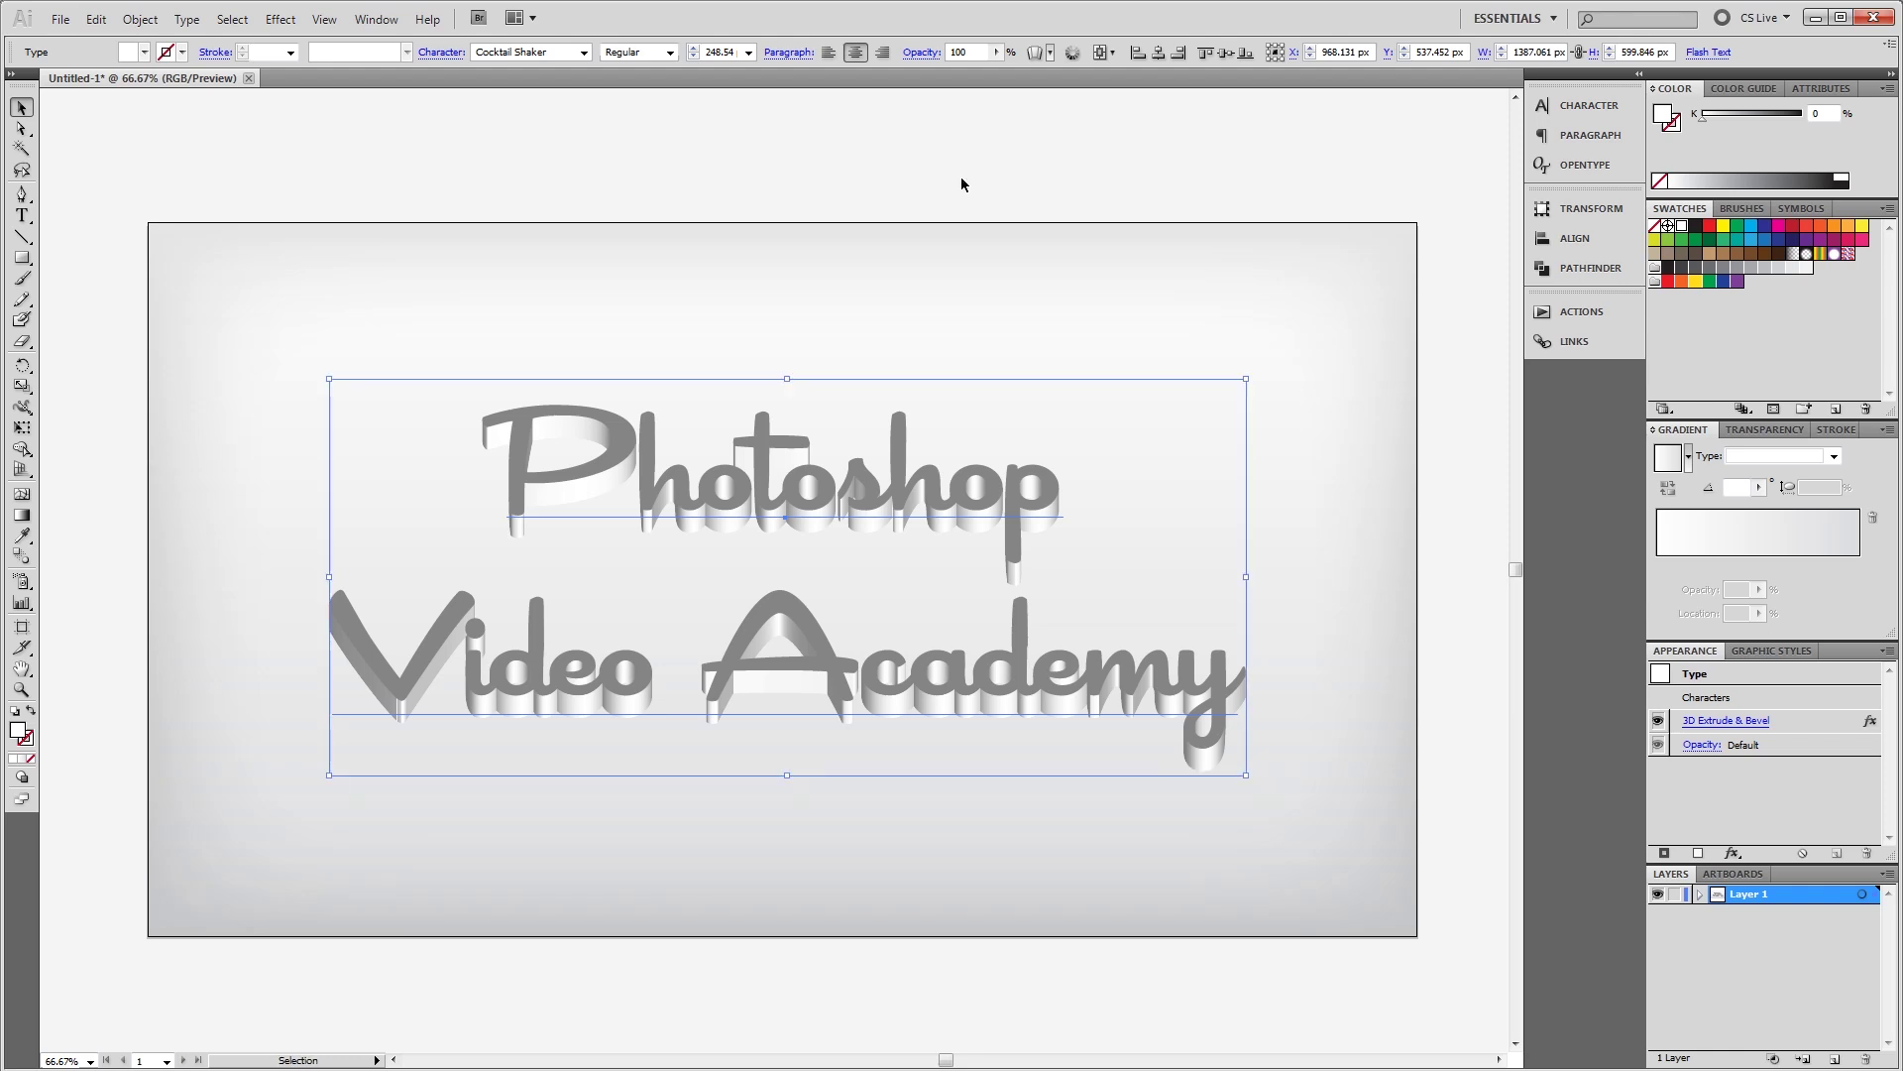
pyautogui.press('a')
pyautogui.press('v')
pyautogui.click(139, 20)
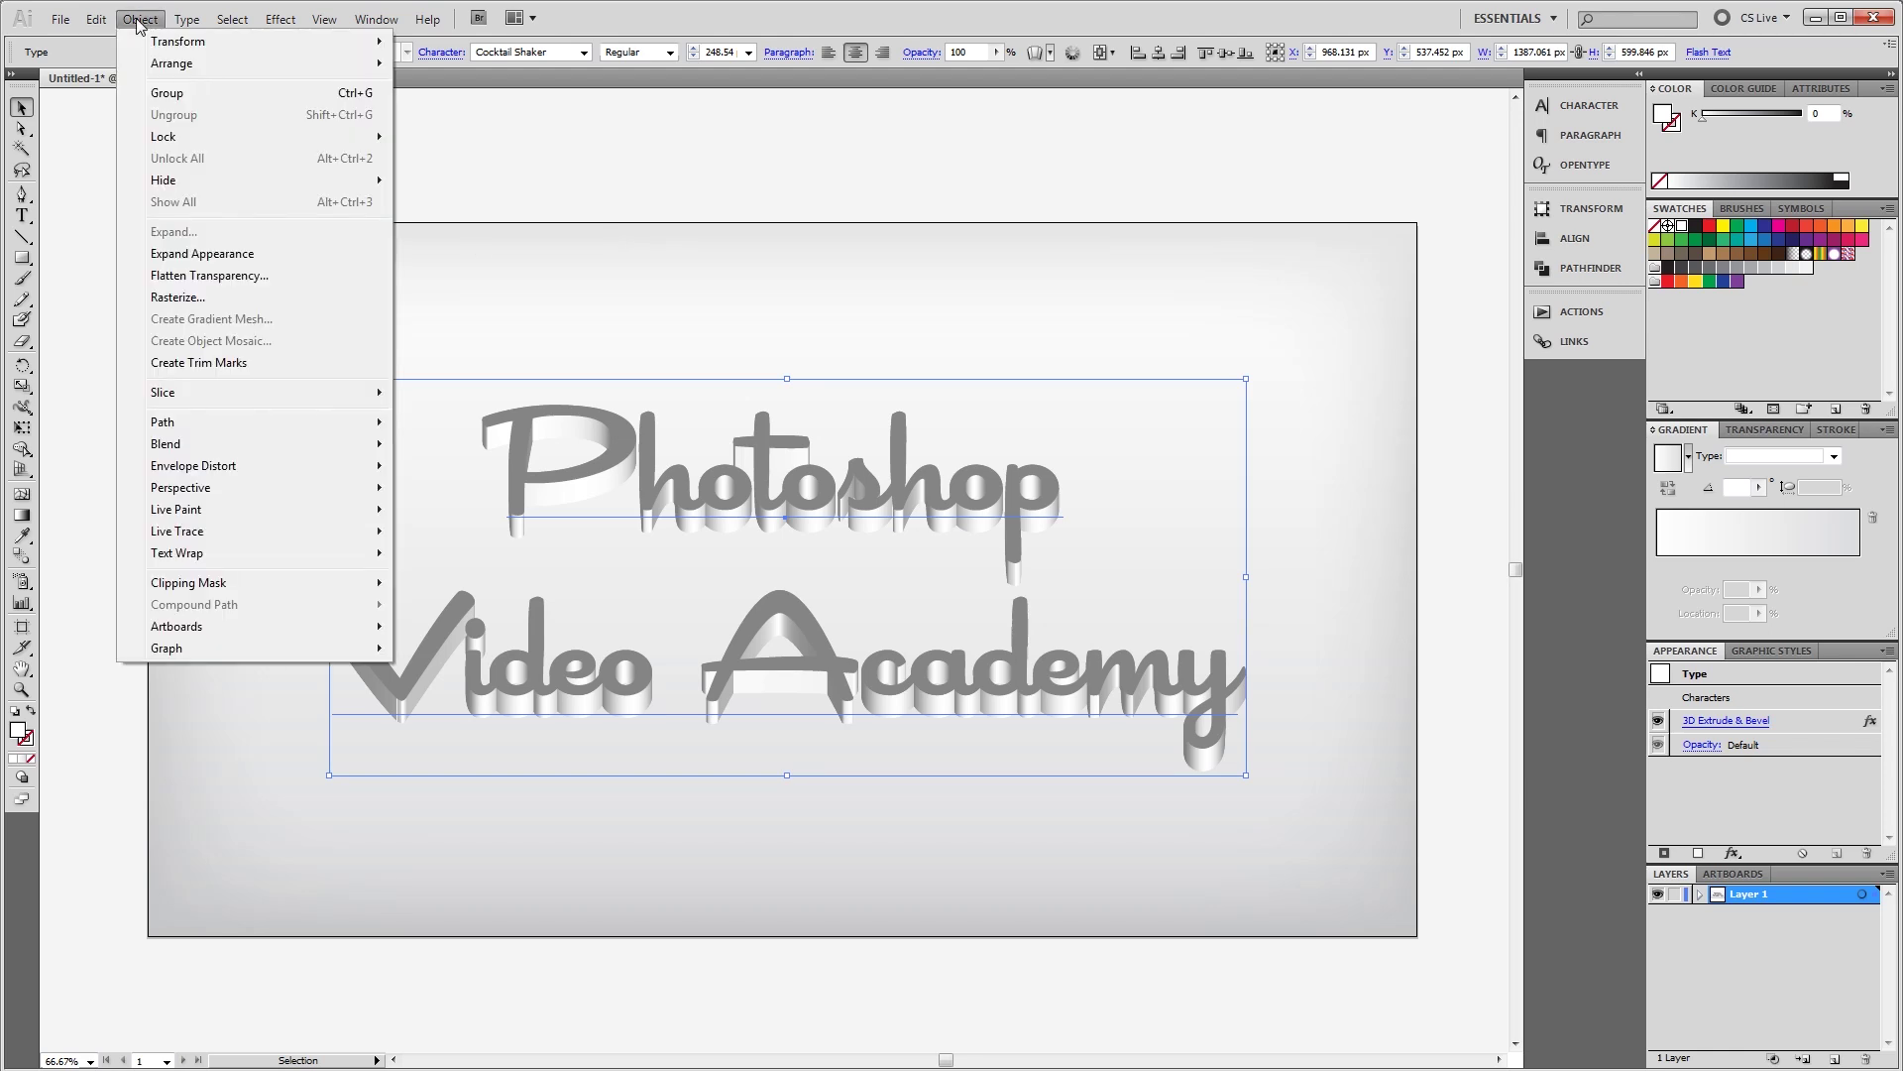
pyautogui.click(238, 254)
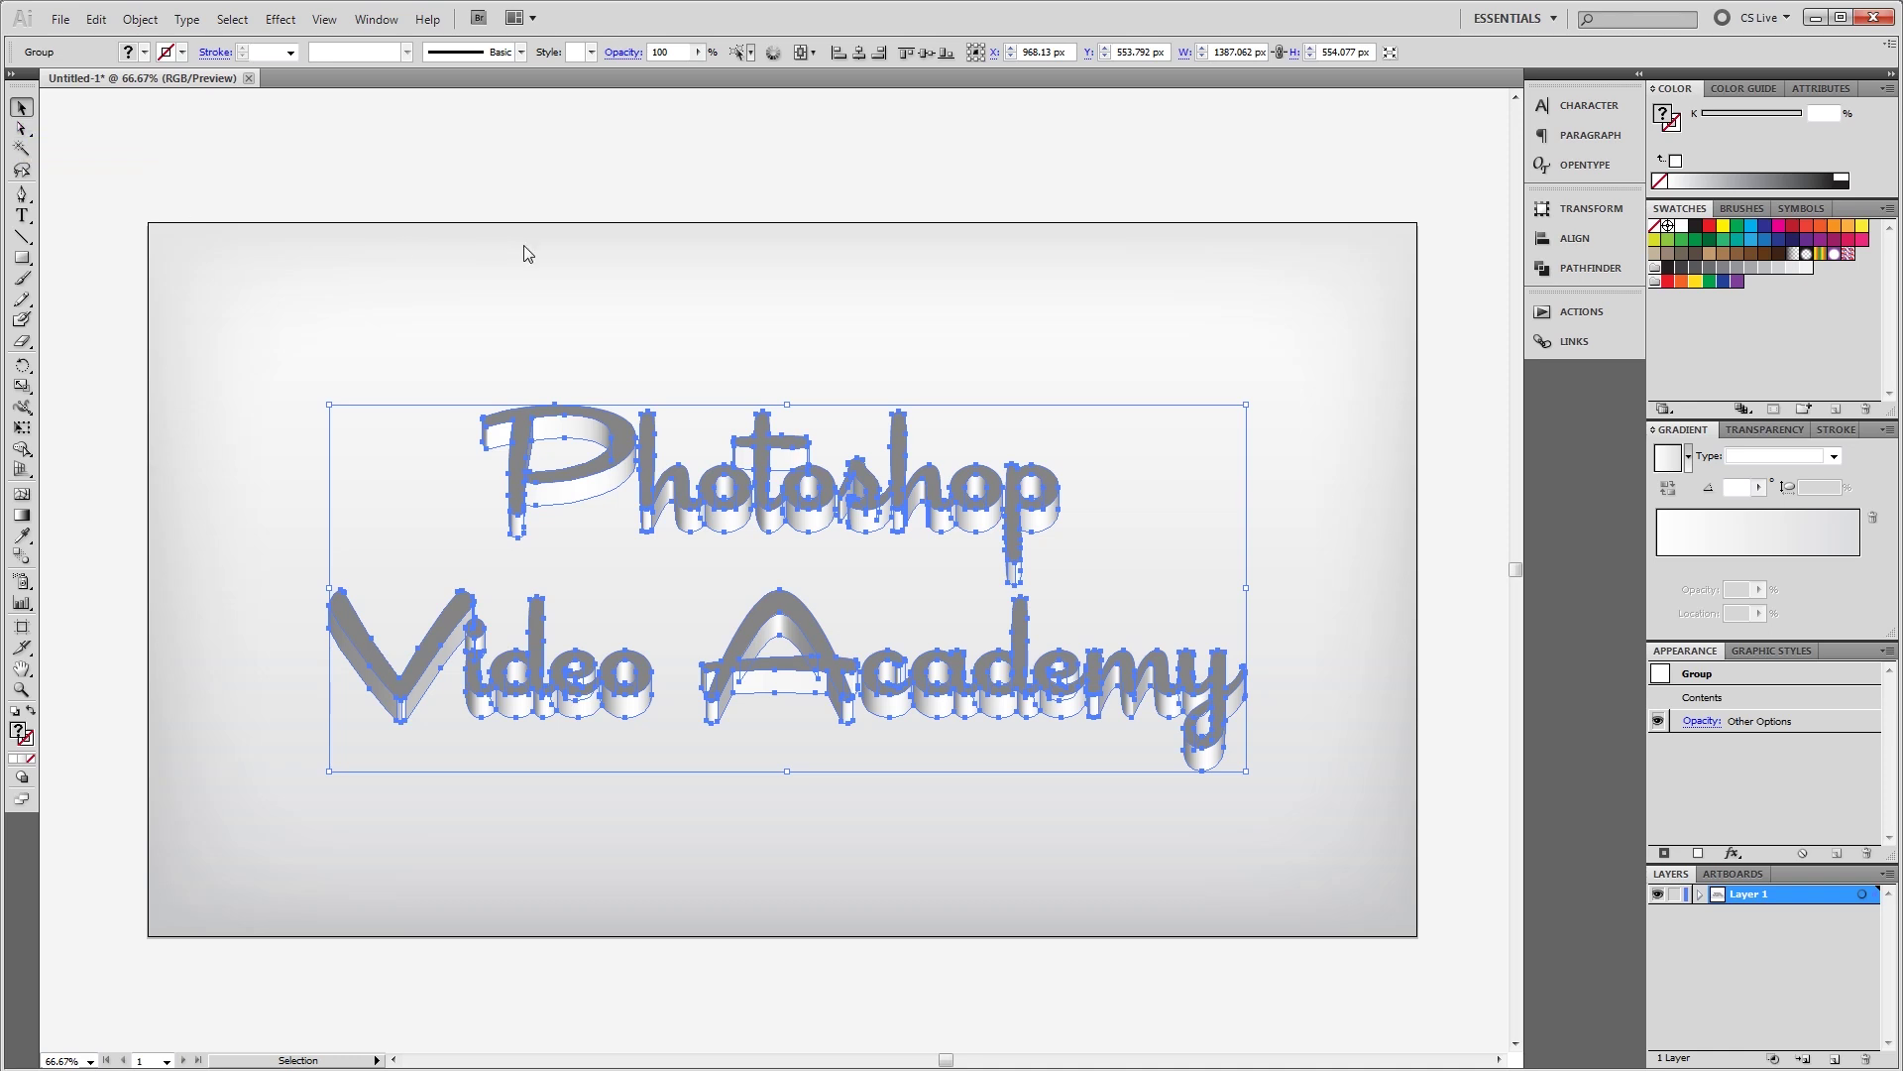
pyautogui.press('a')
pyautogui.click(525, 199)
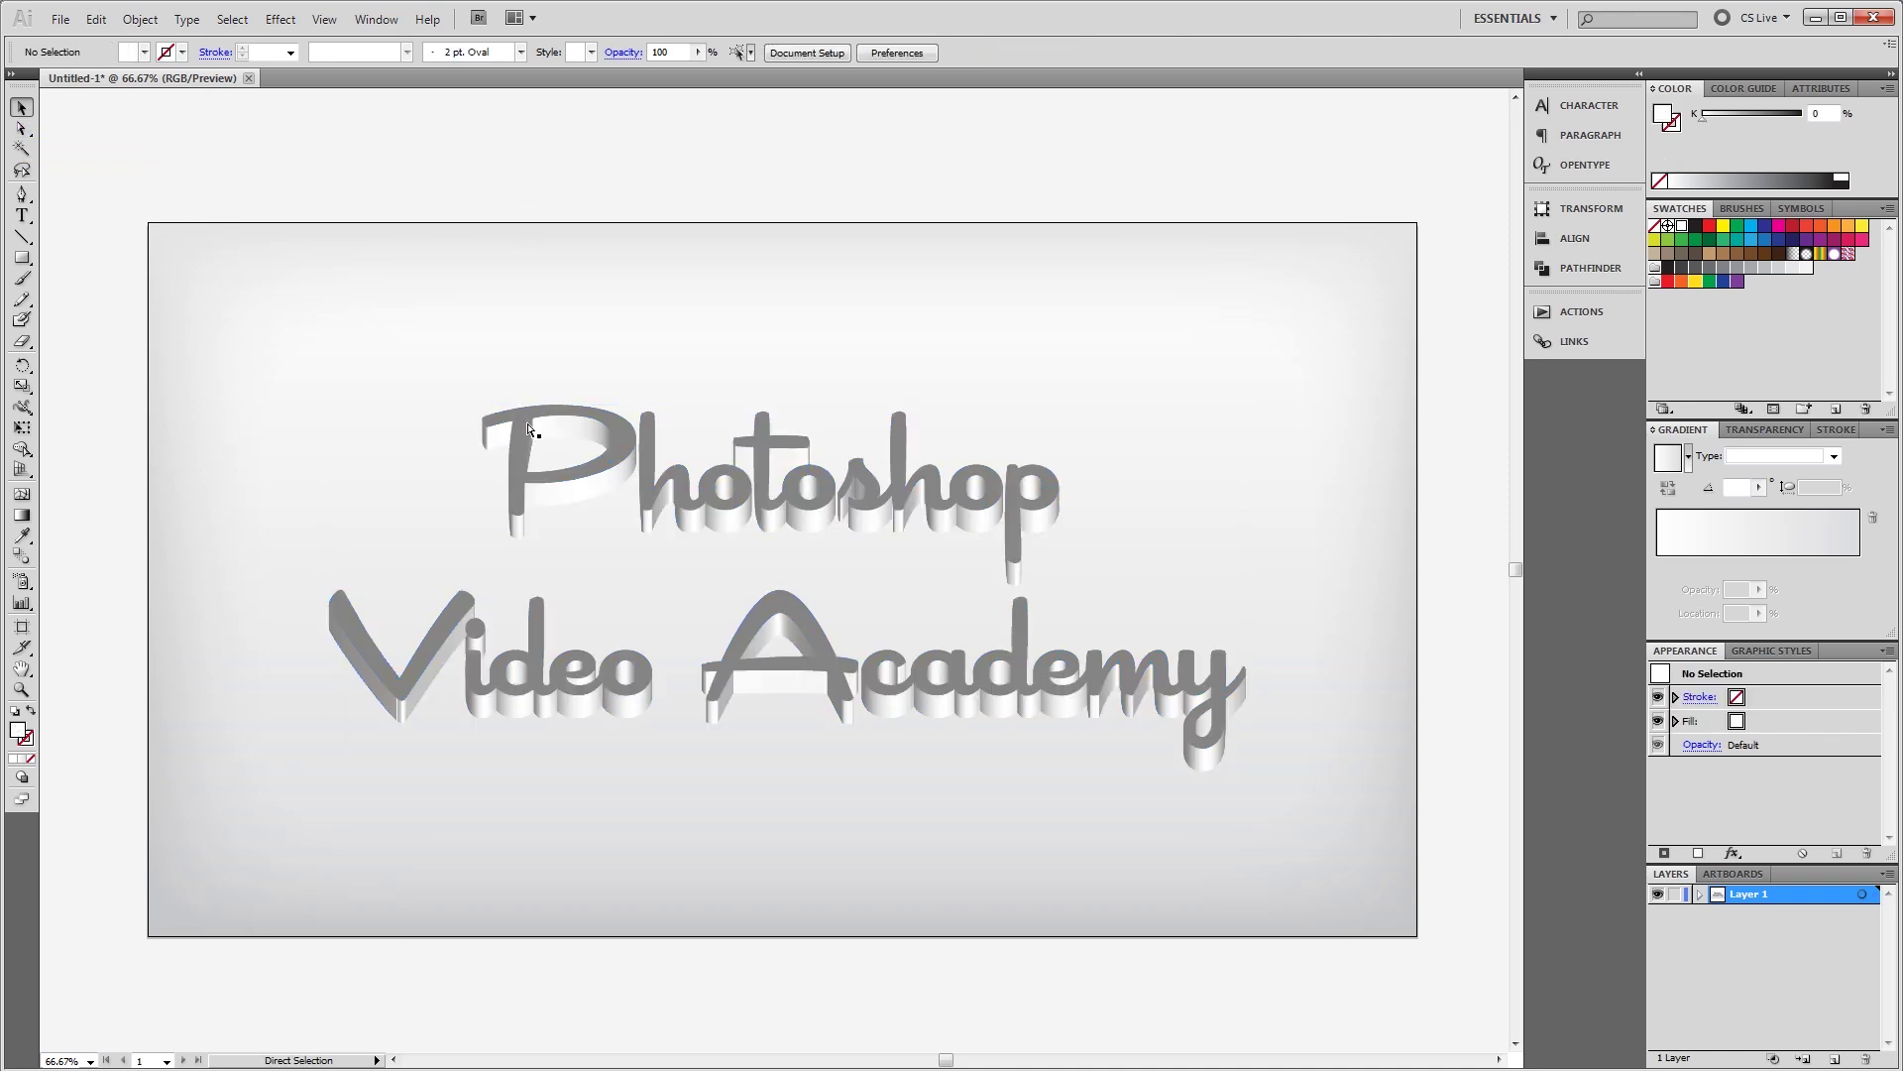
pyautogui.click(532, 434)
pyautogui.moveTo(644, 458); pyautogui.dragTo(825, 484)
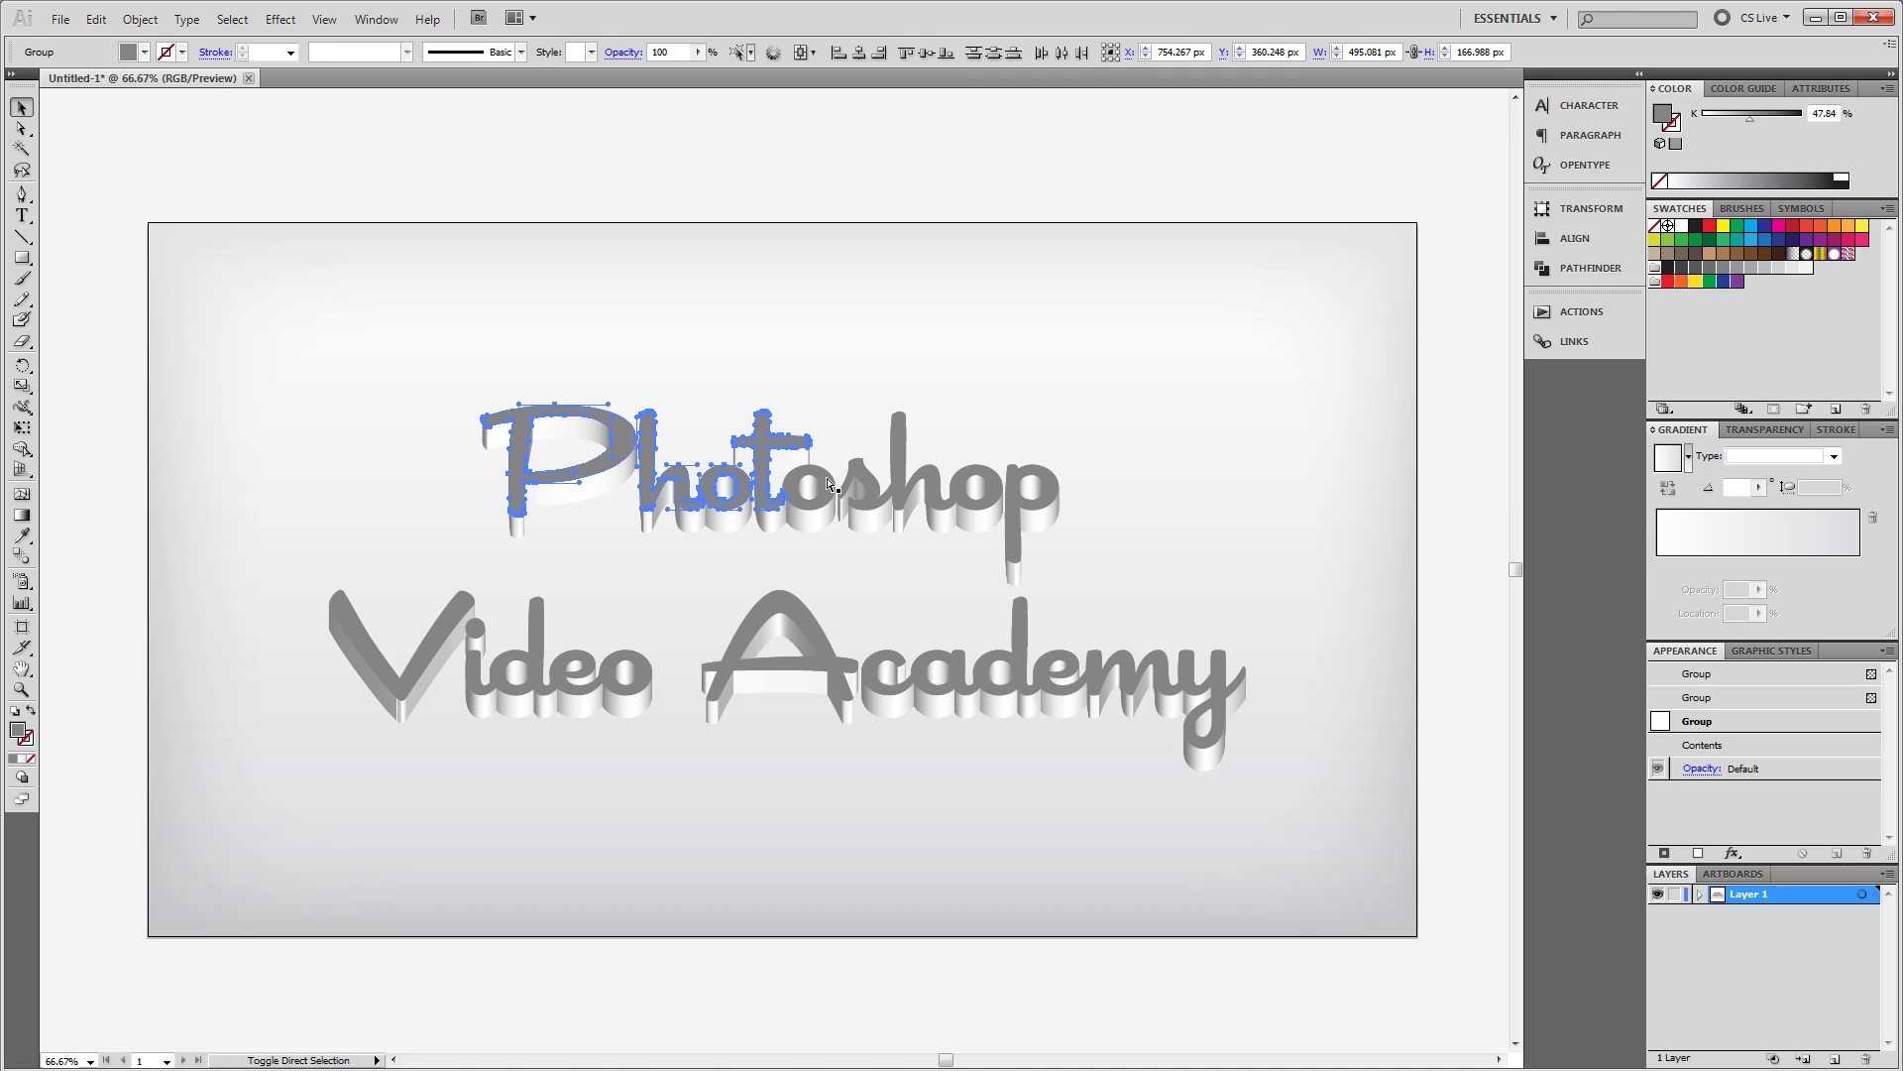
pyautogui.keyDown('shift'); pyautogui.click(866, 482); pyautogui.keyUp('shift')
pyautogui.keyDown('shift'); pyautogui.click(898, 454); pyautogui.keyUp('shift')
pyautogui.keyDown('shift'); pyautogui.click(995, 483); pyautogui.keyUp('shift')
pyautogui.keyDown('shift'); pyautogui.click(1051, 483); pyautogui.keyUp('shift')
pyautogui.moveTo(317, 570); pyautogui.dragTo(858, 694)
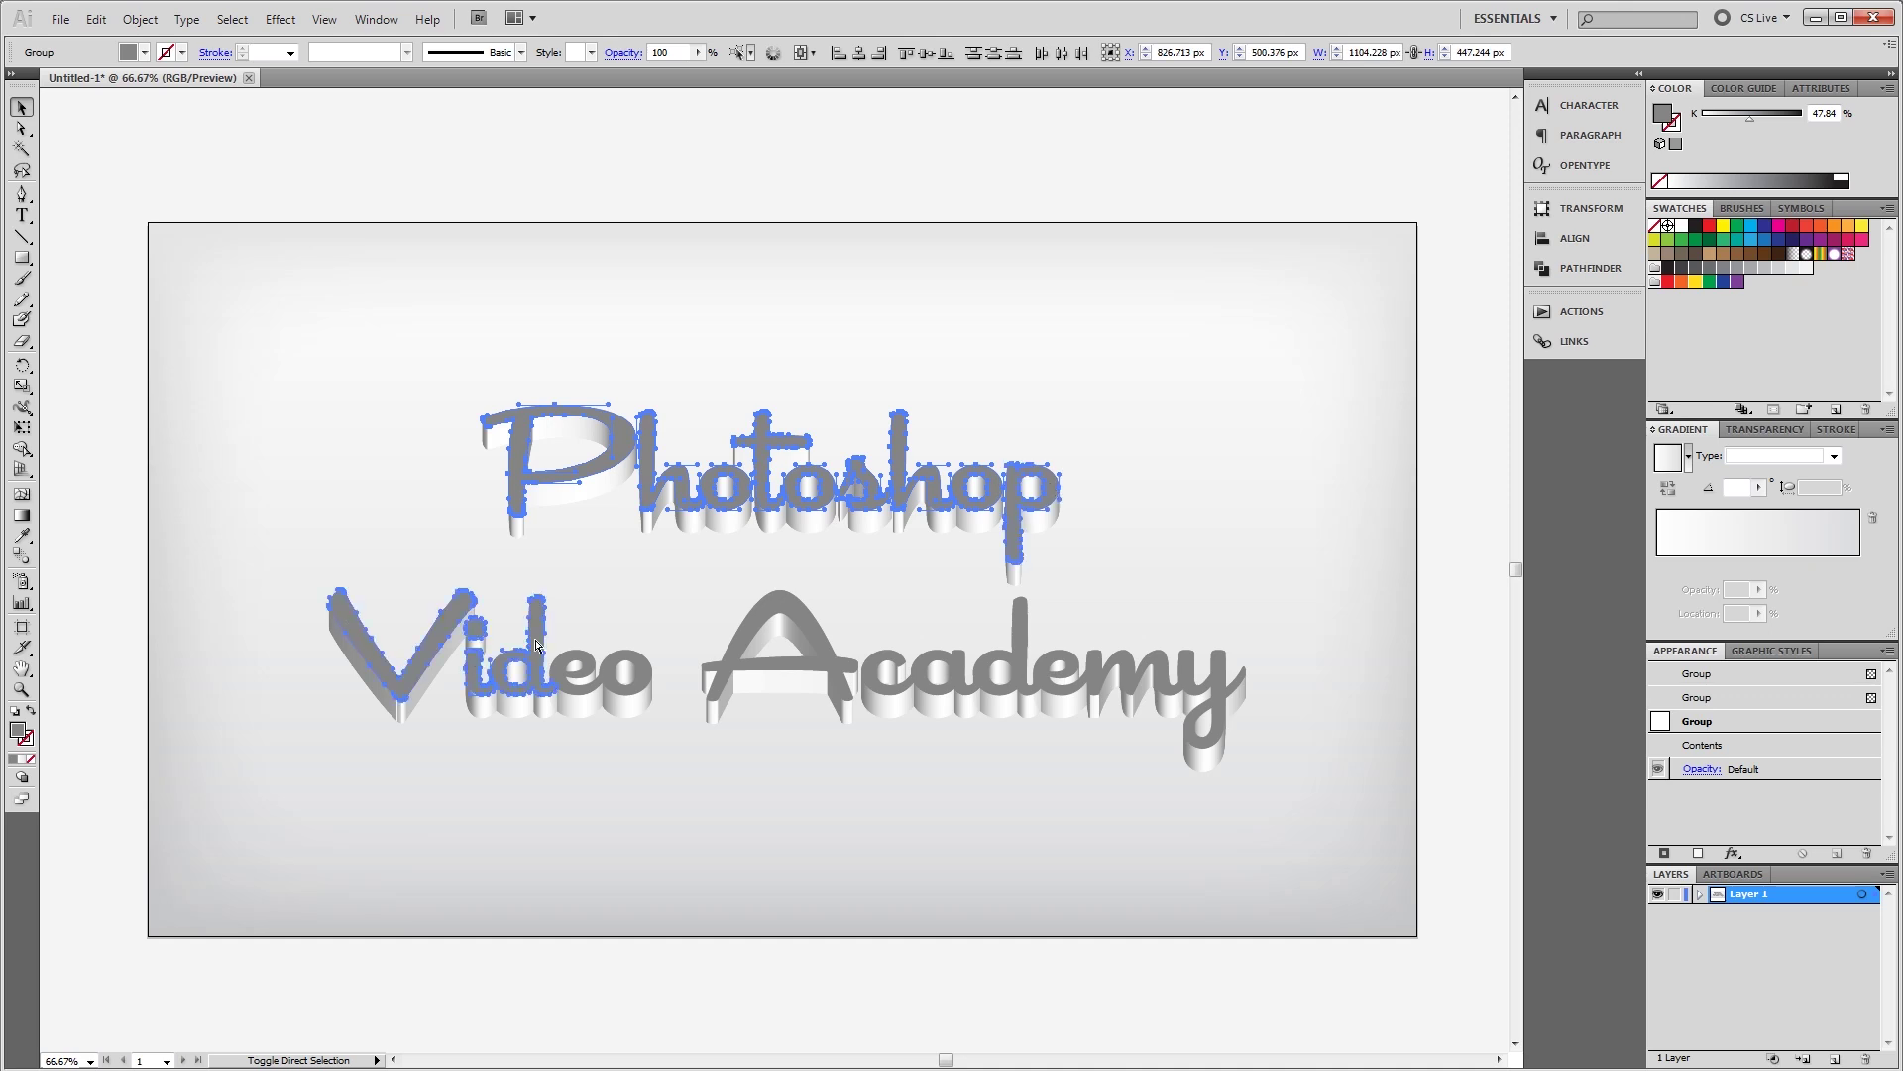
pyautogui.keyDown('shift'); pyautogui.click(888, 663); pyautogui.keyUp('shift')
pyautogui.keyDown('shift'); pyautogui.click(952, 672); pyautogui.keyUp('shift')
pyautogui.keyDown('shift'); pyautogui.click(1022, 620); pyautogui.keyUp('shift')
pyautogui.keyDown('shift'); pyautogui.click(1066, 669); pyautogui.keyUp('shift')
pyautogui.keyDown('shift'); pyautogui.click(1135, 672); pyautogui.keyUp('shift')
pyautogui.keyDown('shift'); pyautogui.click(1205, 674); pyautogui.keyUp('shift')
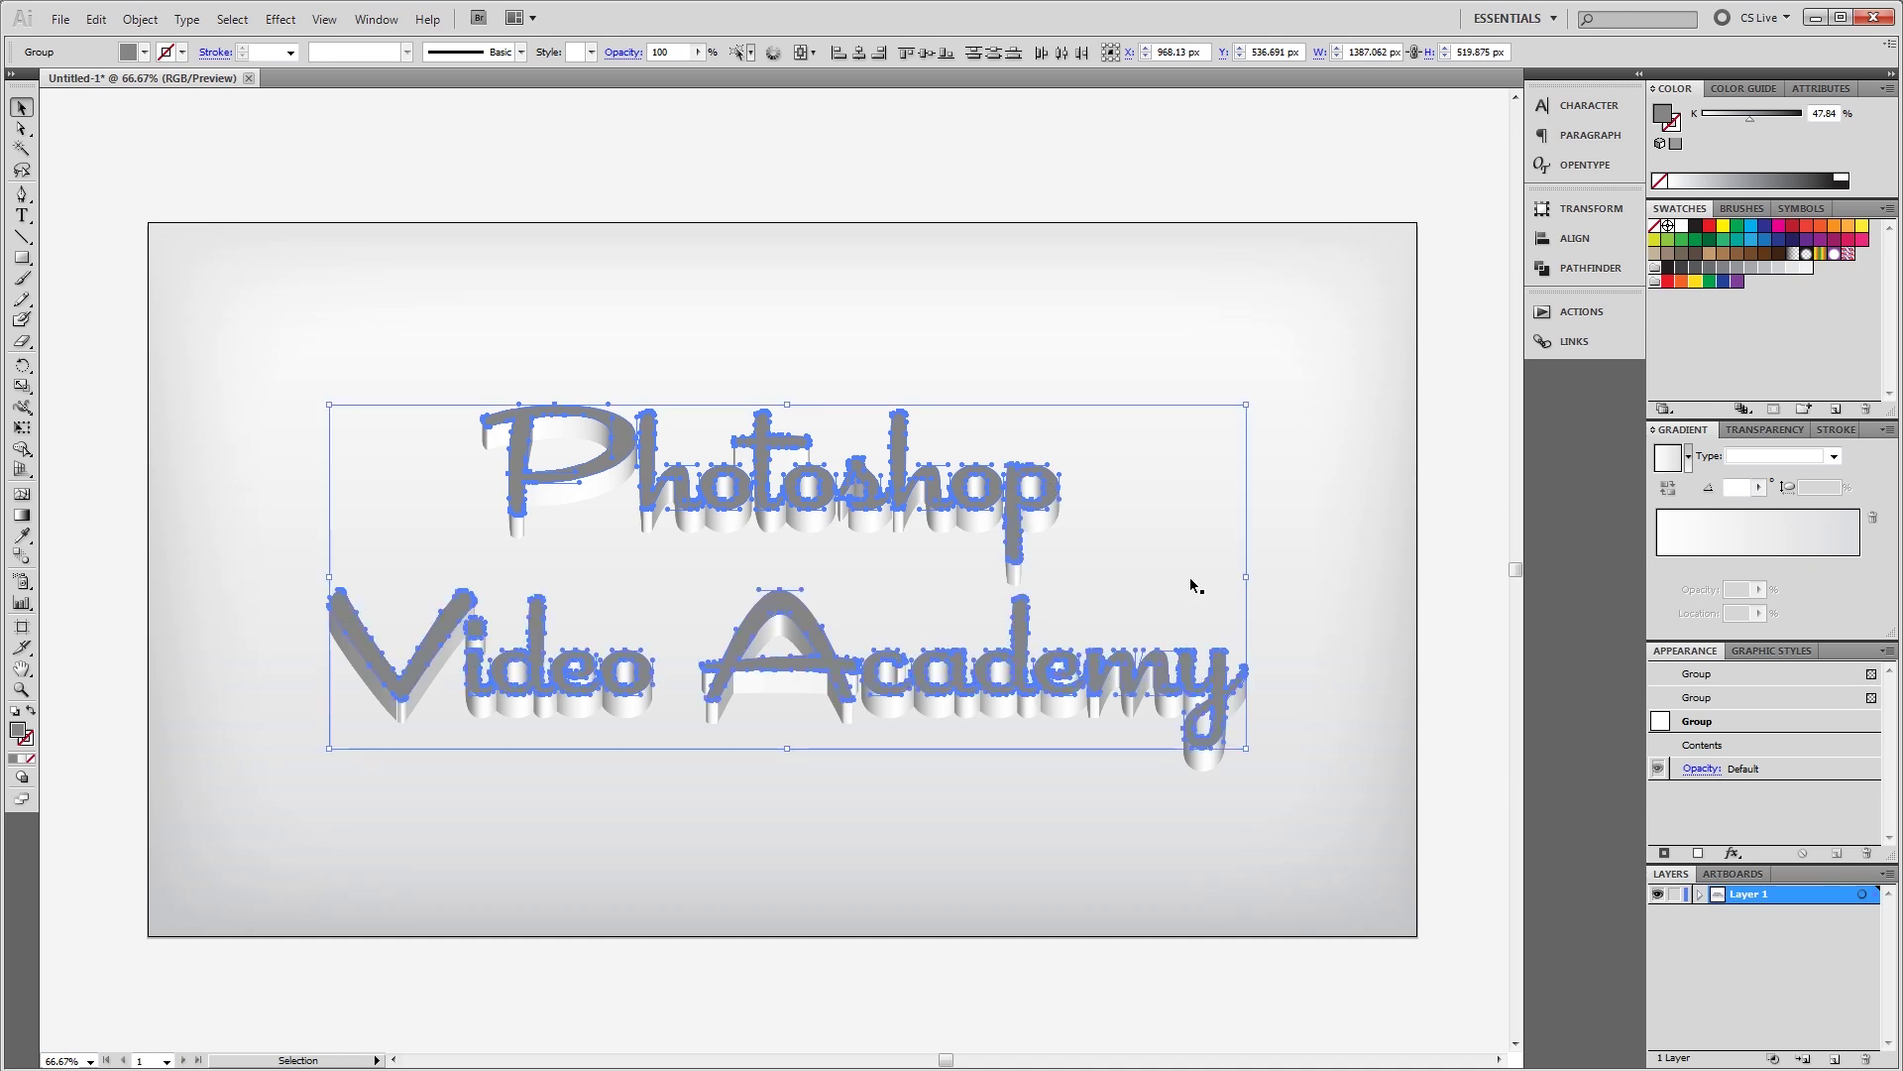
pyautogui.press('a')
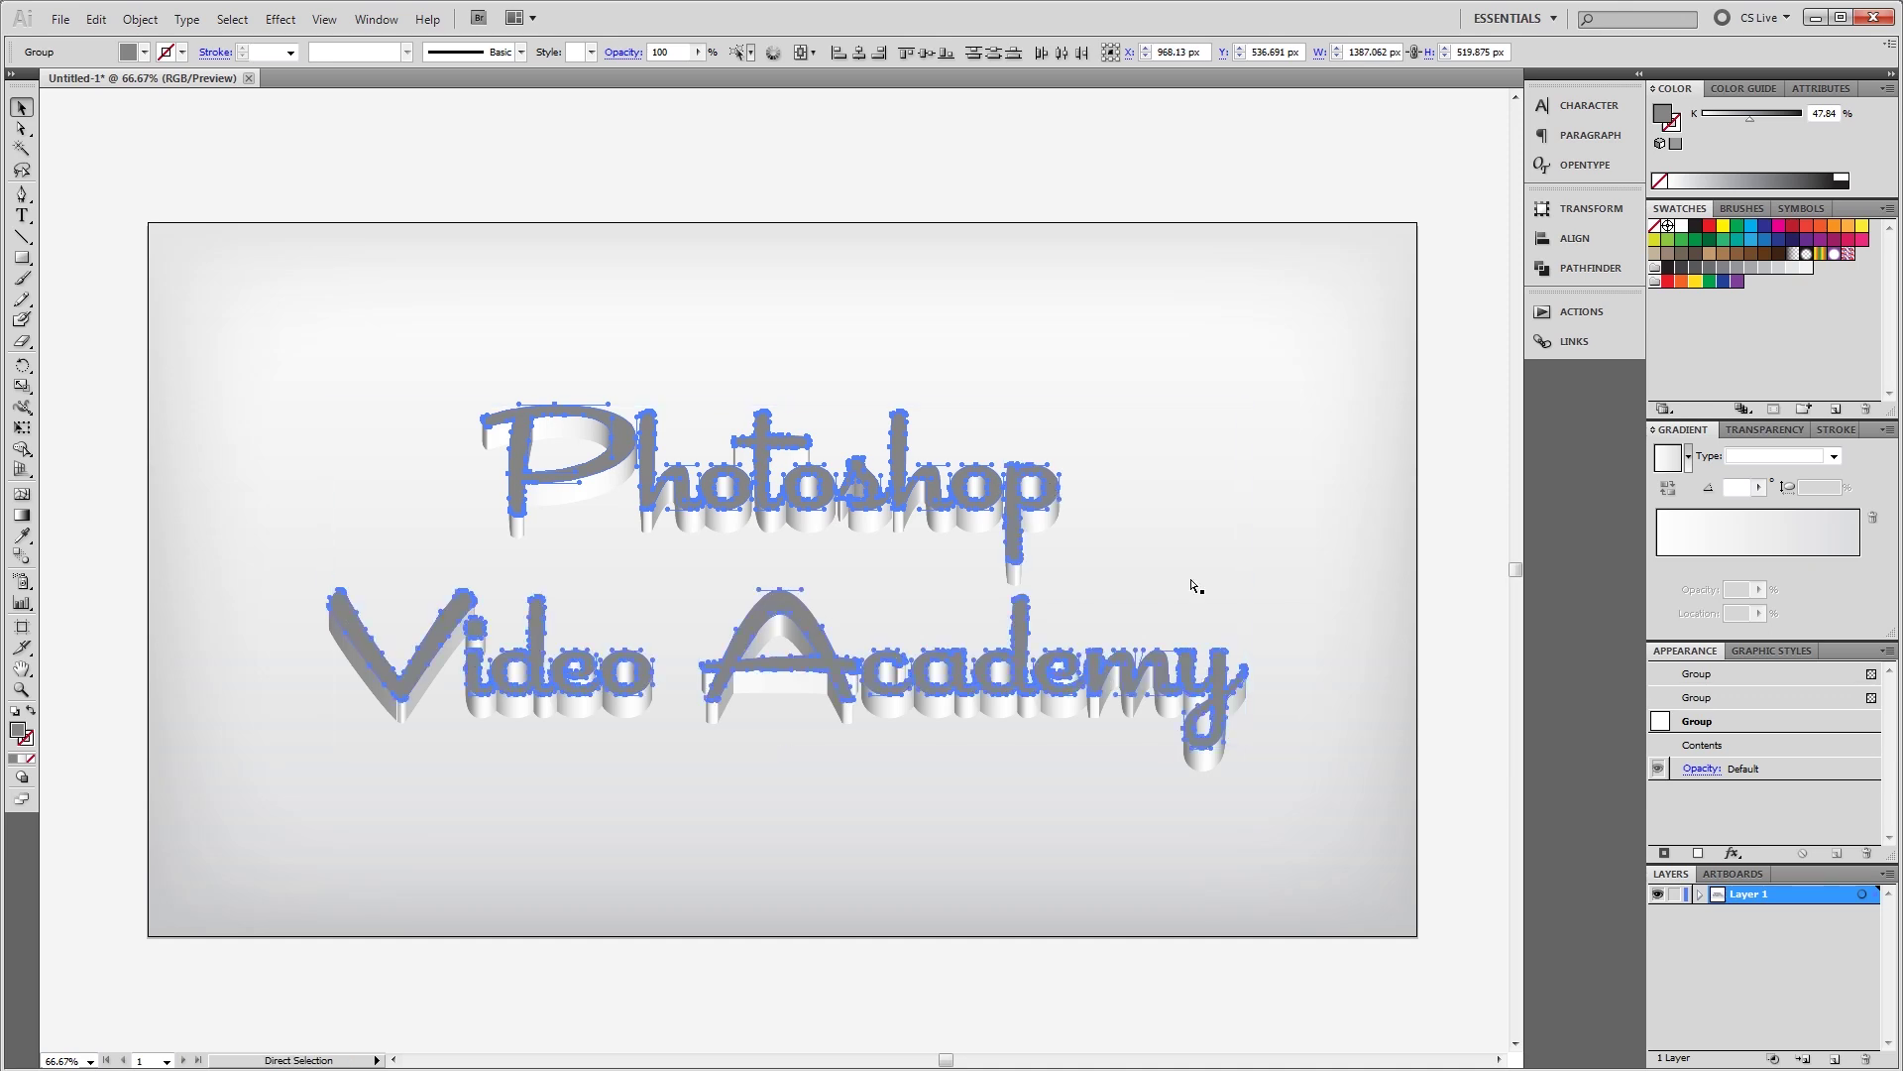
pyautogui.press('v')
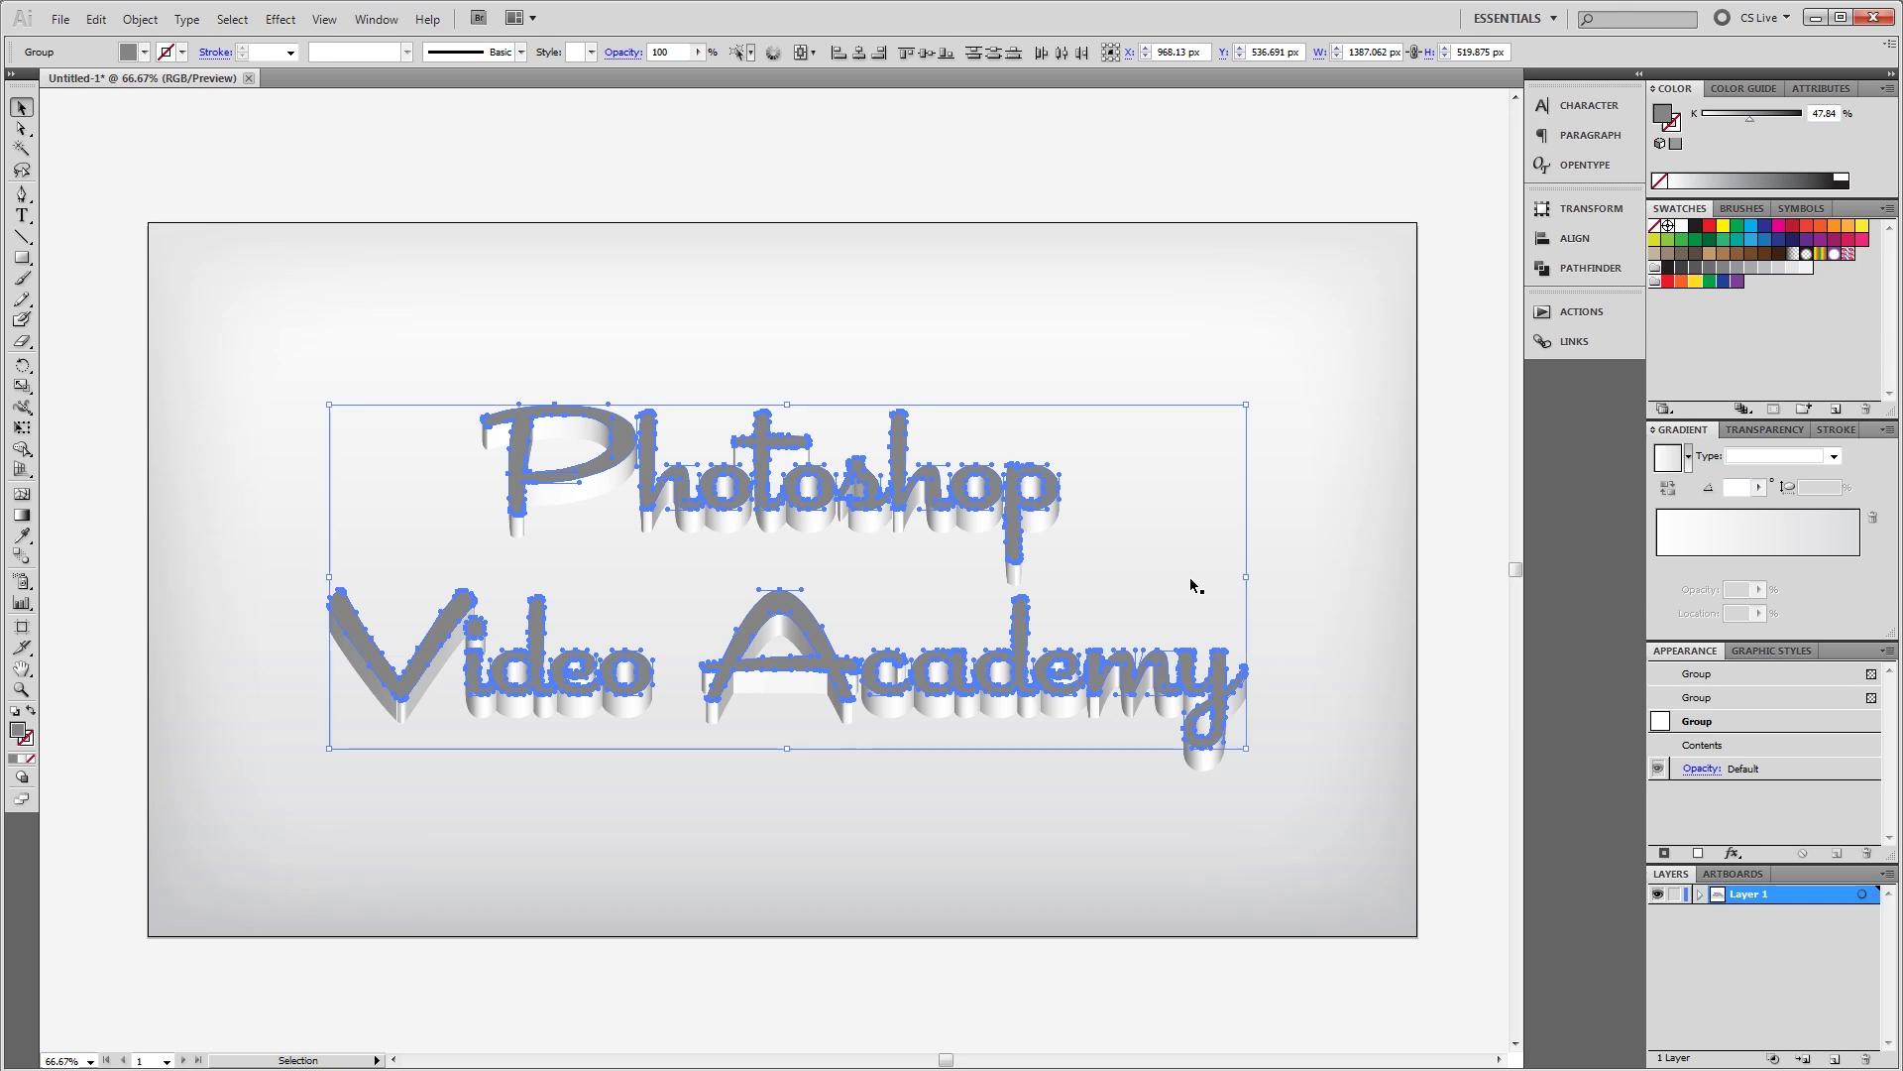
pyautogui.click(1459, 585)
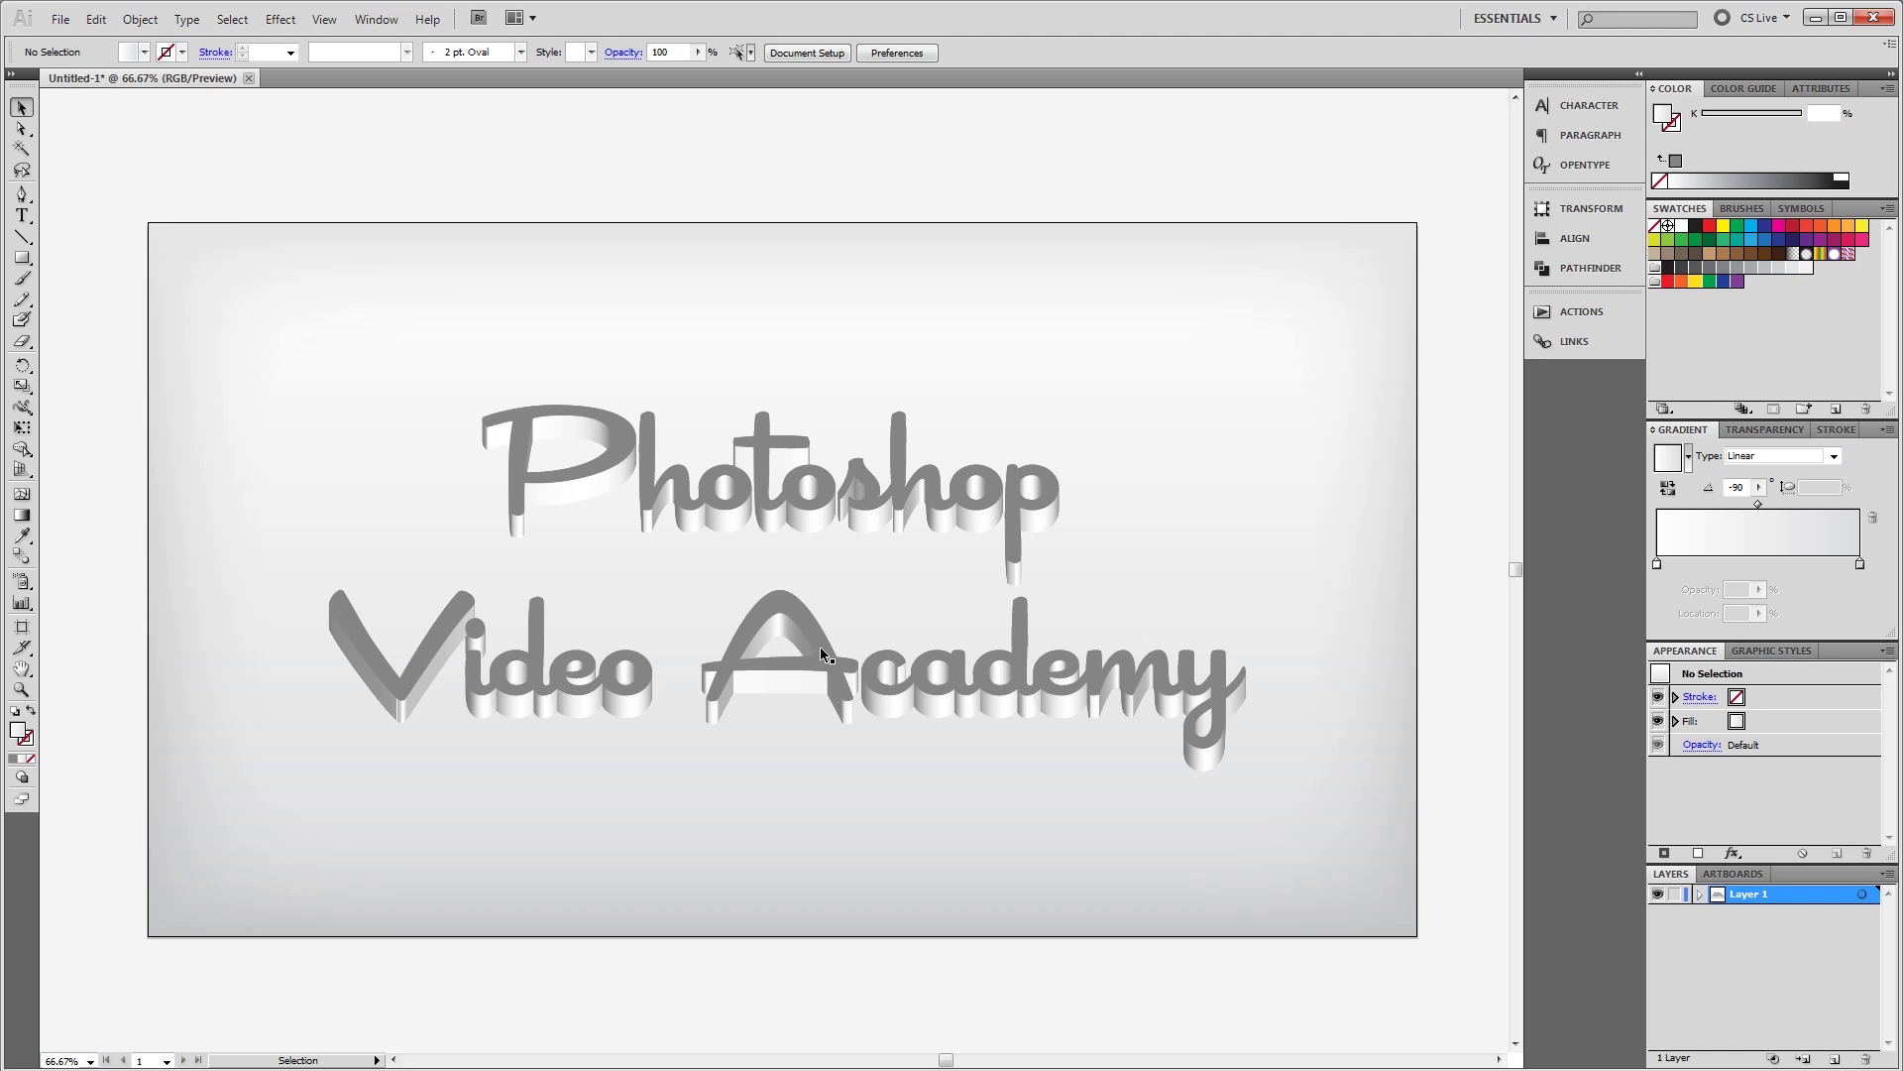
# Convert the 'Photoshop Video Academy' type to outlines and unite the letter shapes in Pathfinder
pyautogui.click(801, 609)
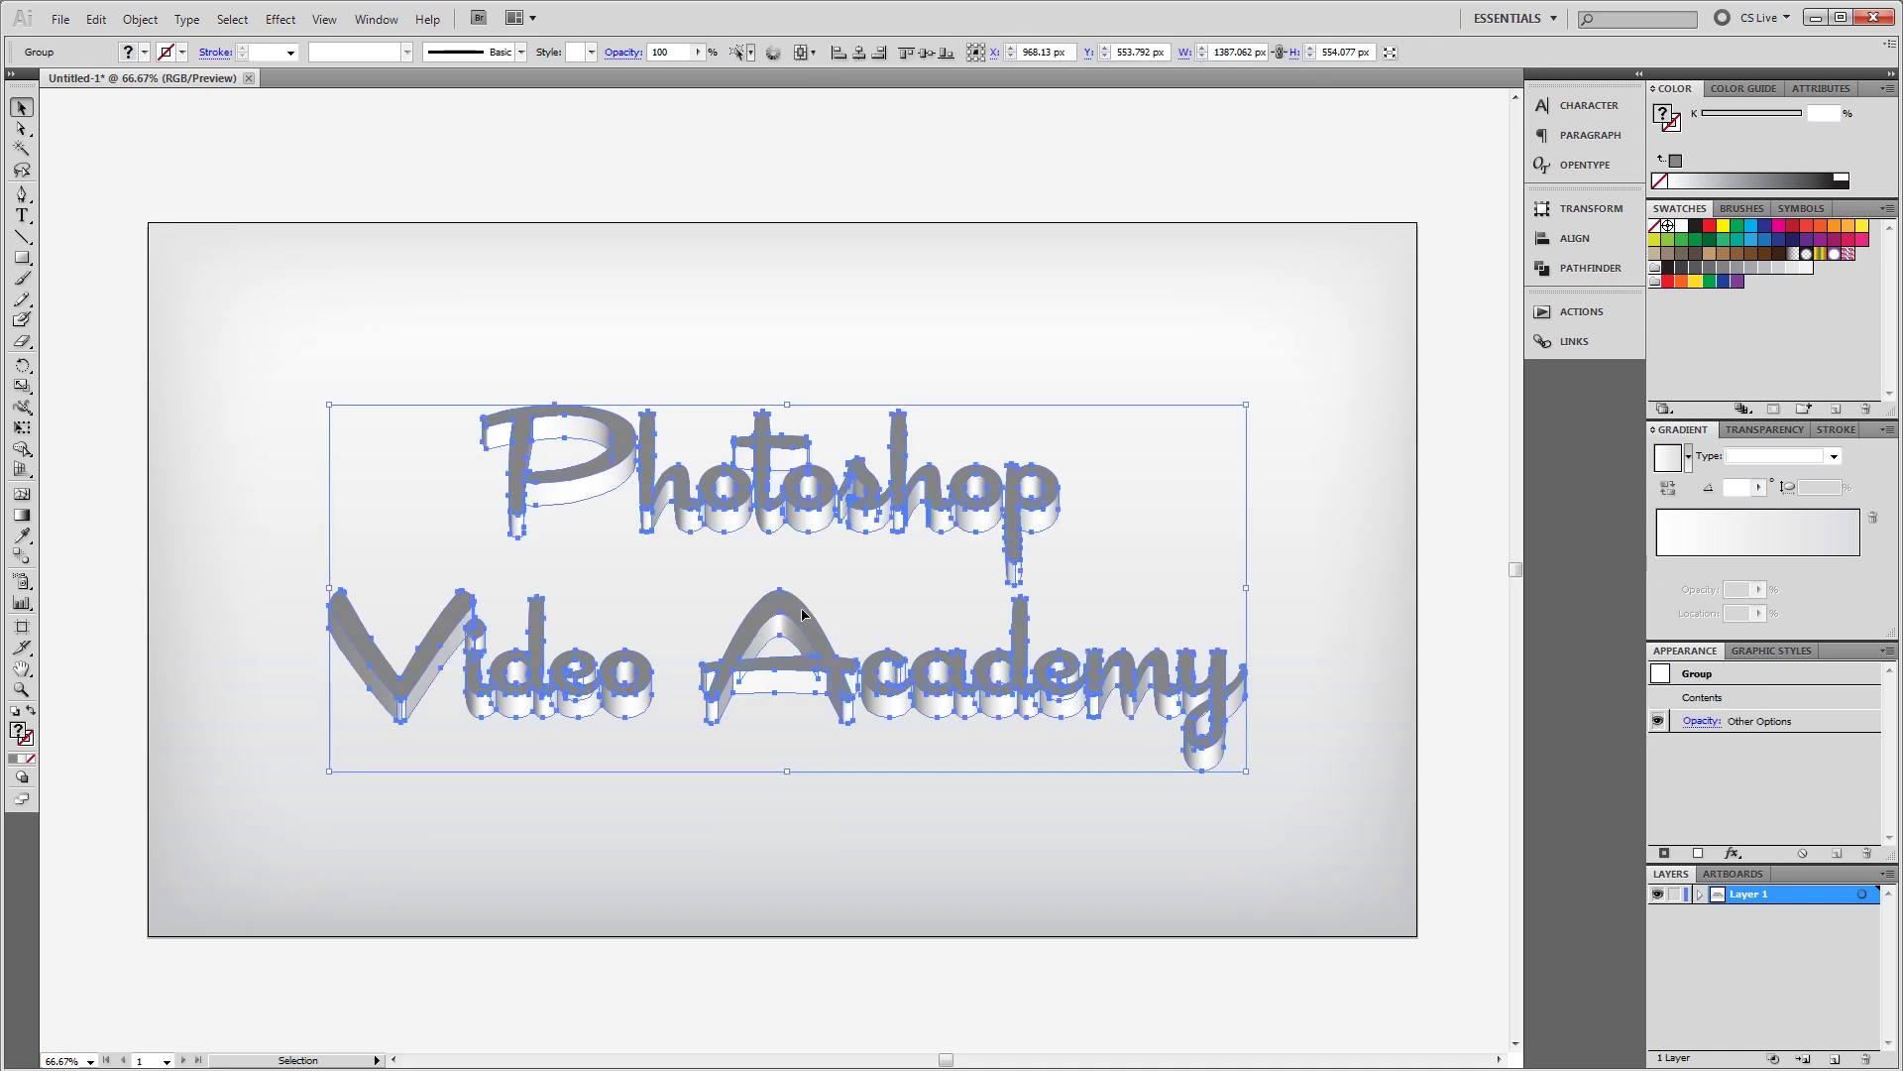
pyautogui.click(868, 713)
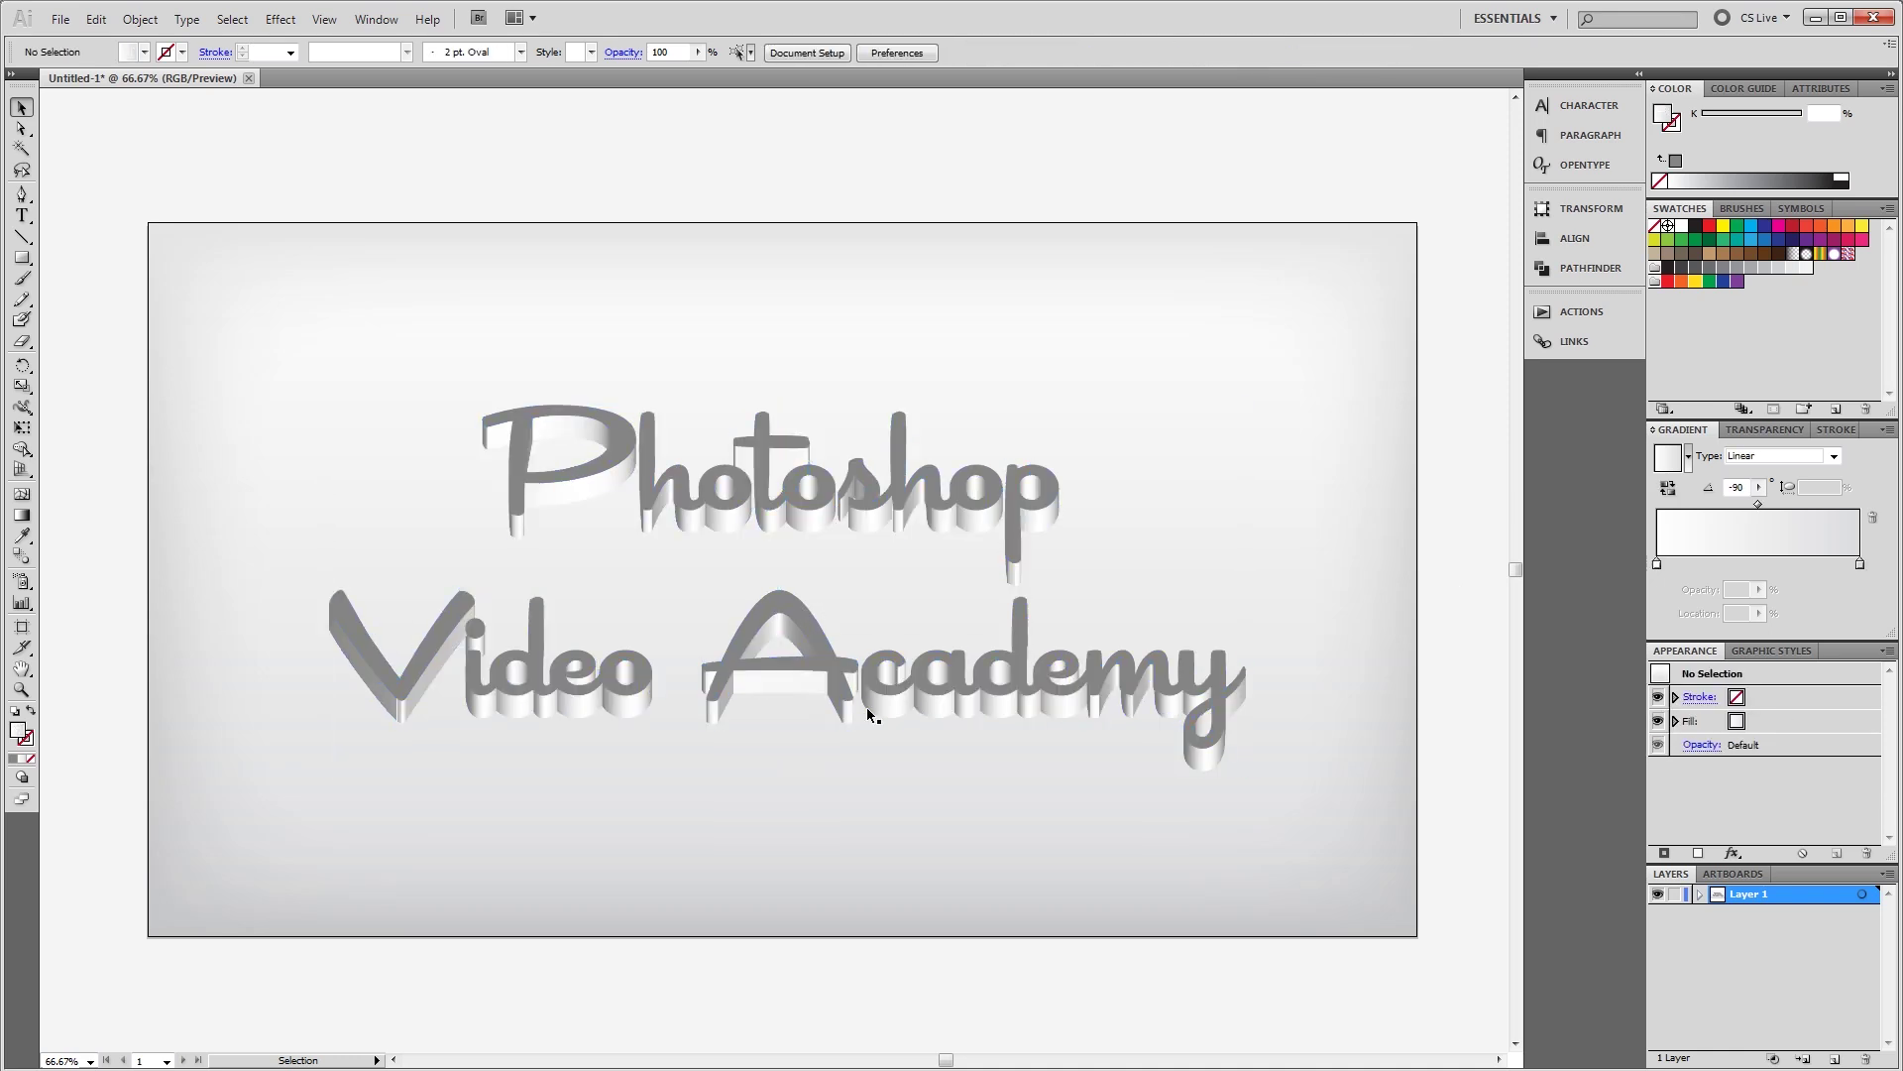
pyautogui.click(799, 515)
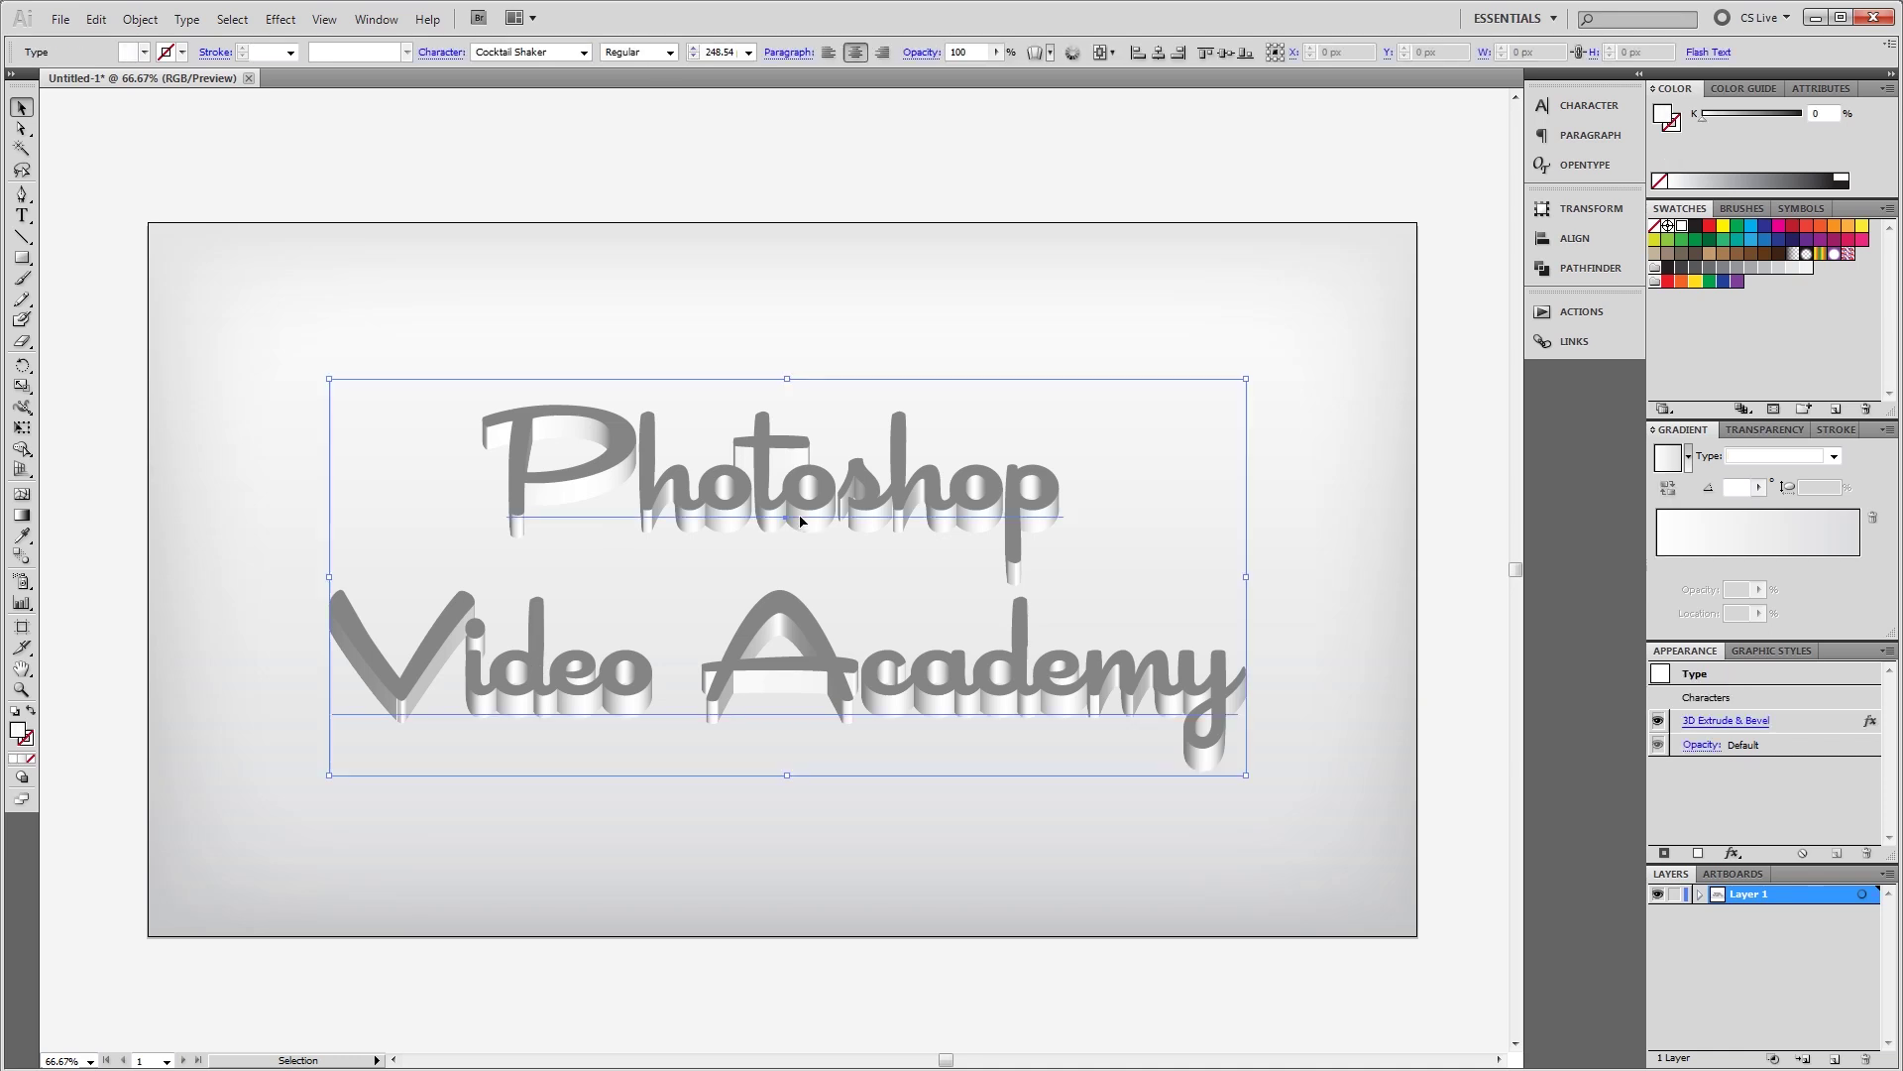
pyautogui.hotkey('ctrl', 'shift', 'o')
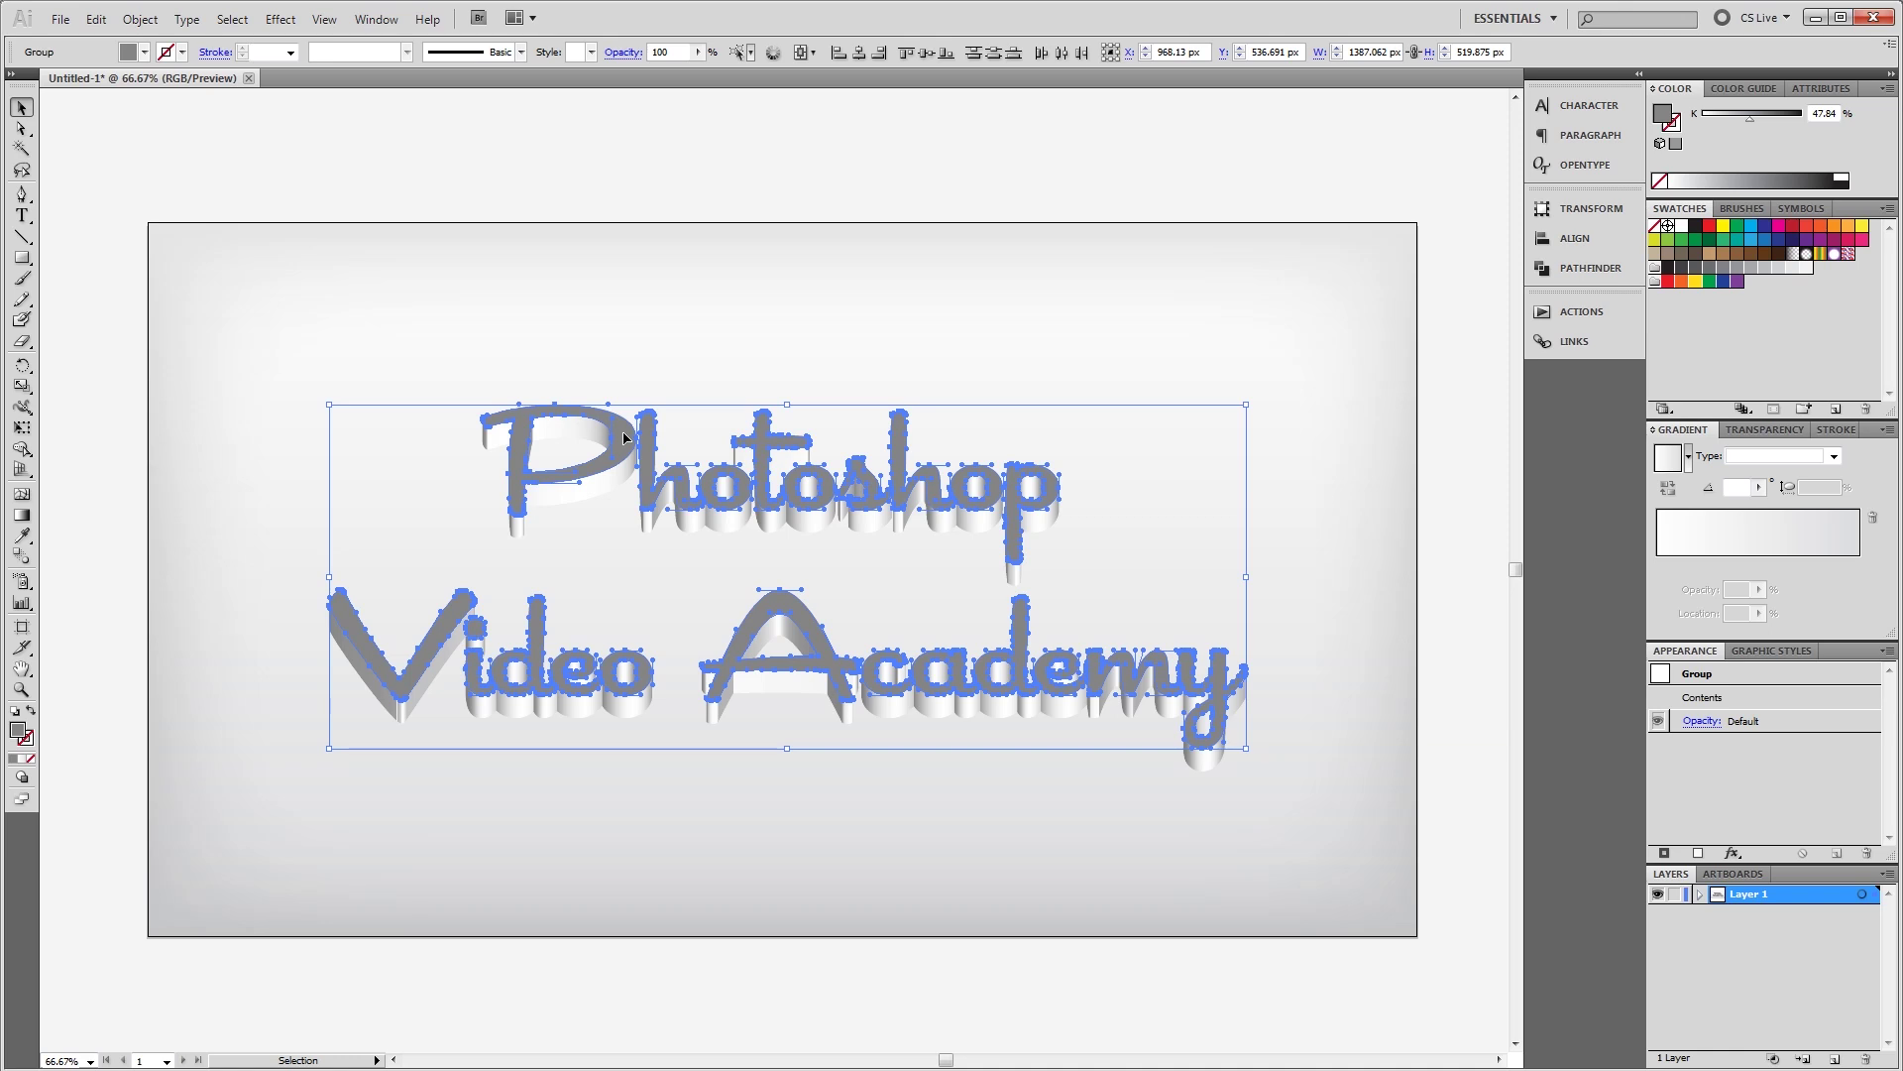
pyautogui.click(1586, 267)
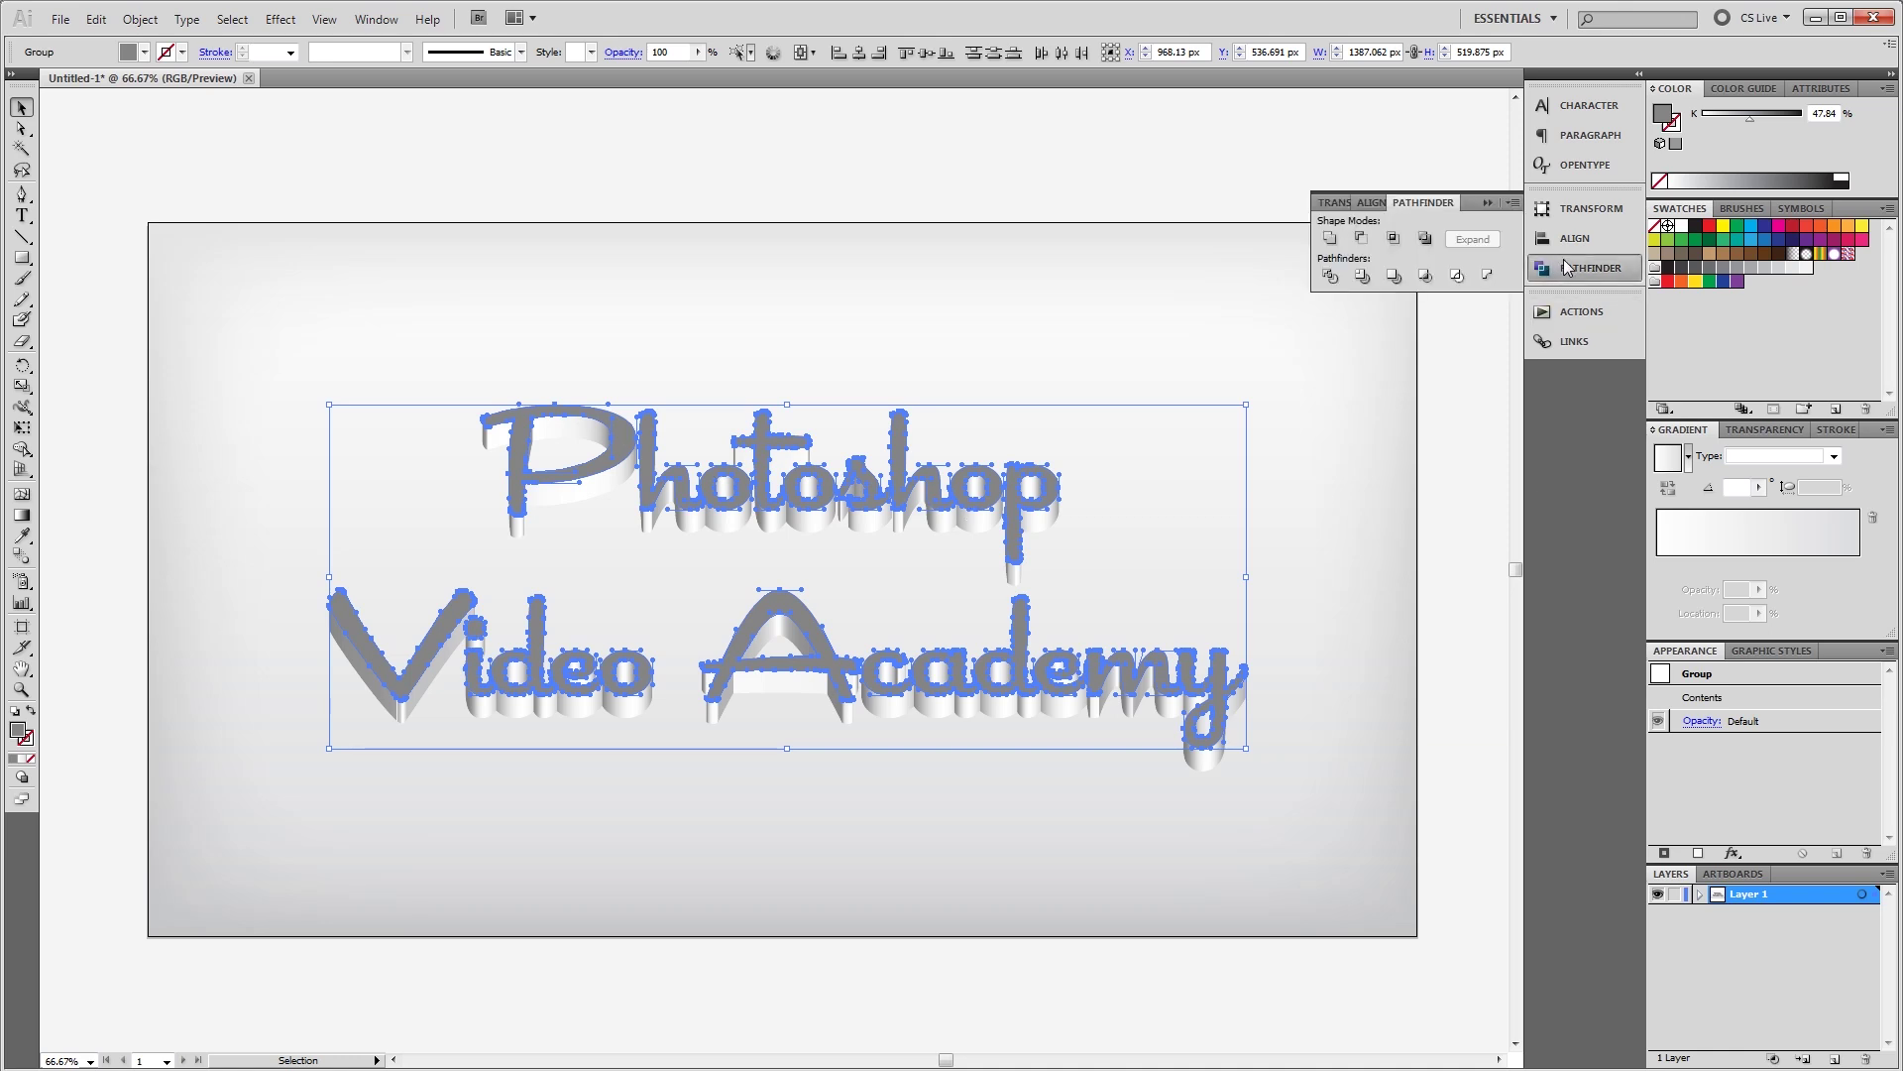
pyautogui.click(1328, 240)
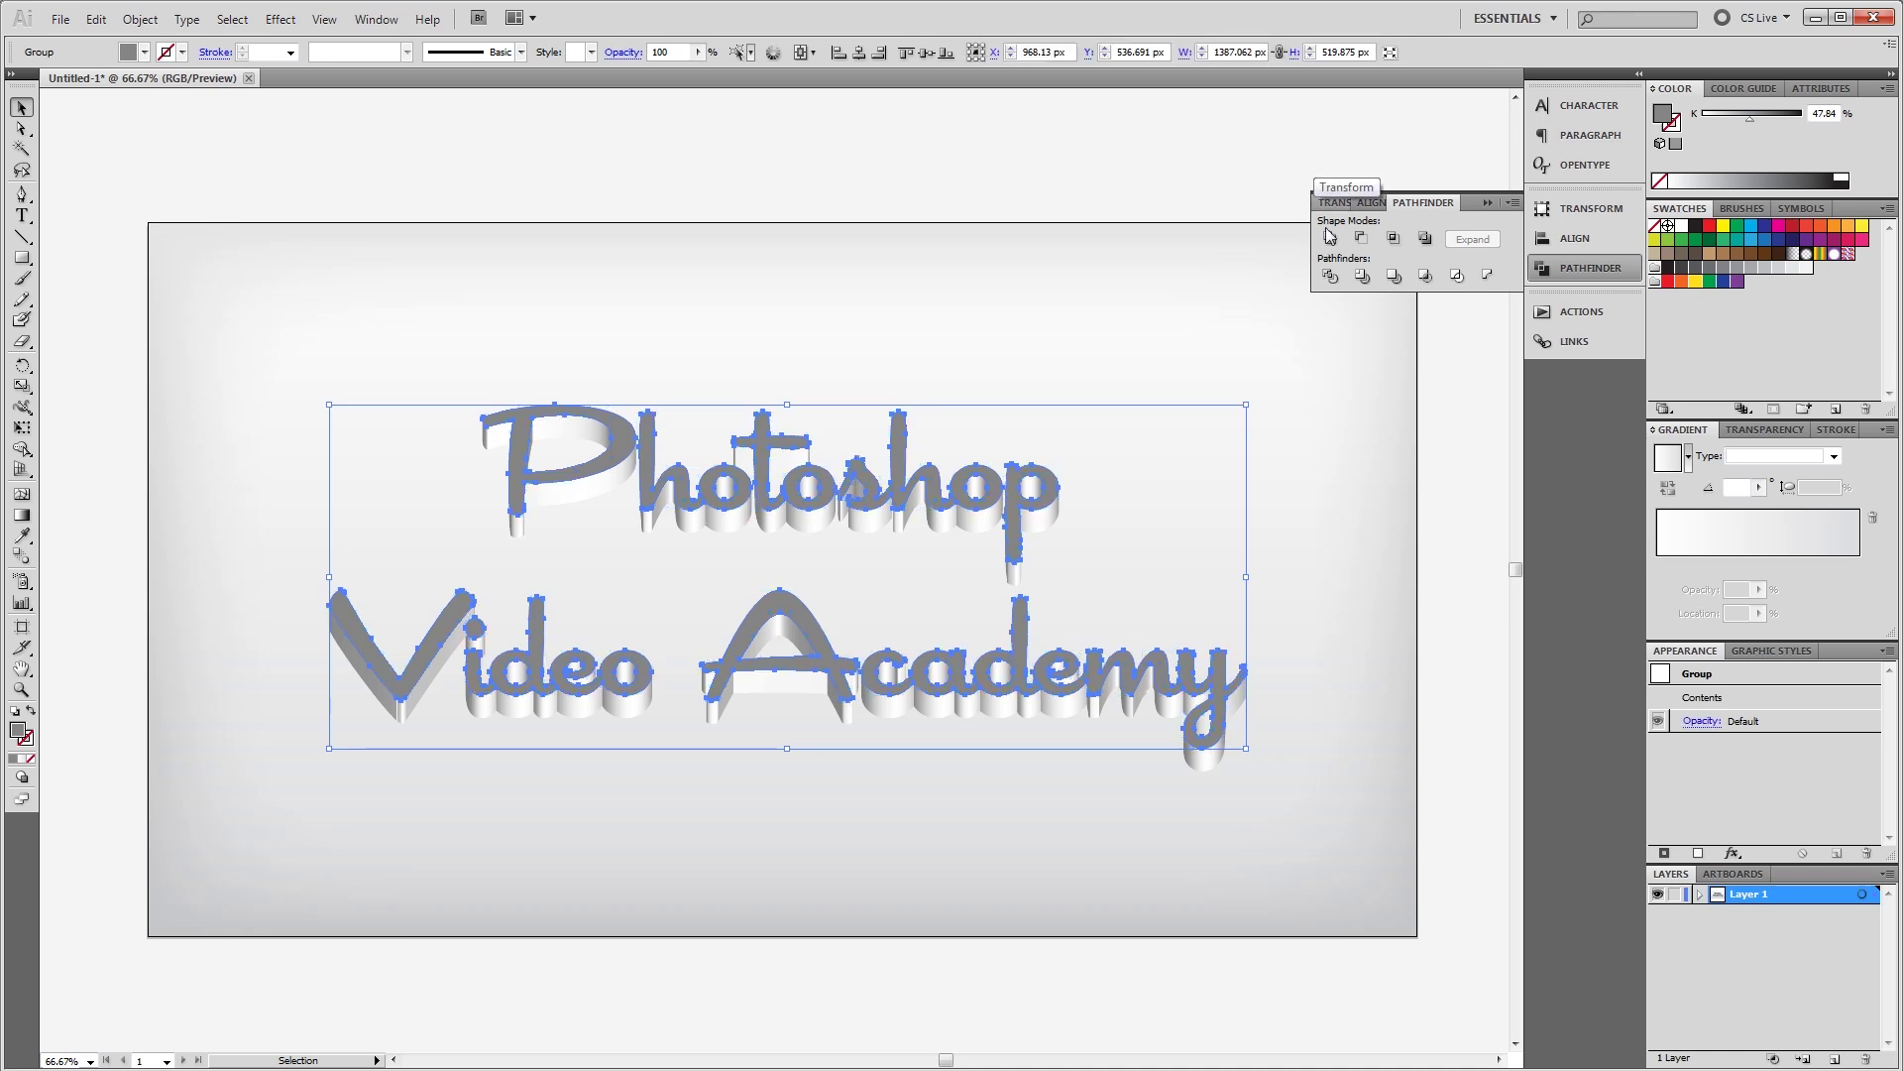
# Give the outlined letters a white fill and a black 0.1 pt stroke
pyautogui.click(145, 52)
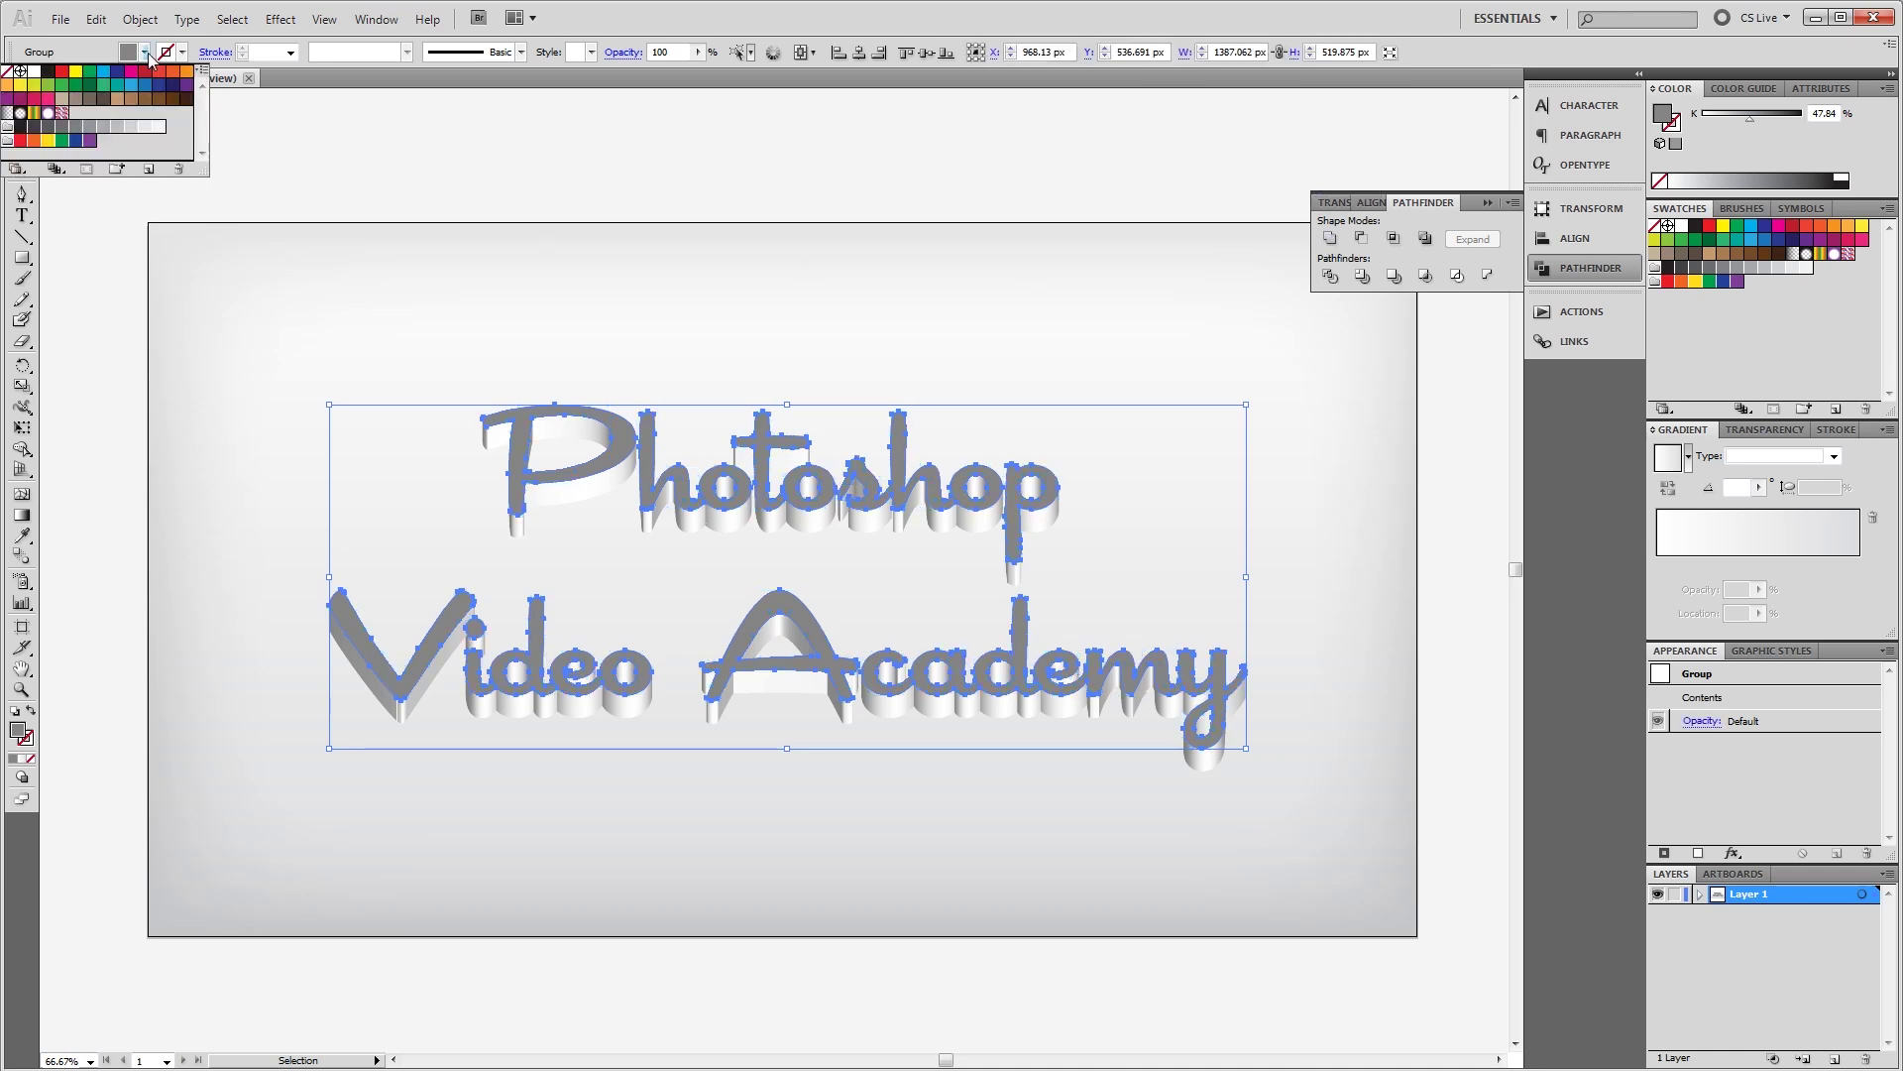
pyautogui.click(34, 72)
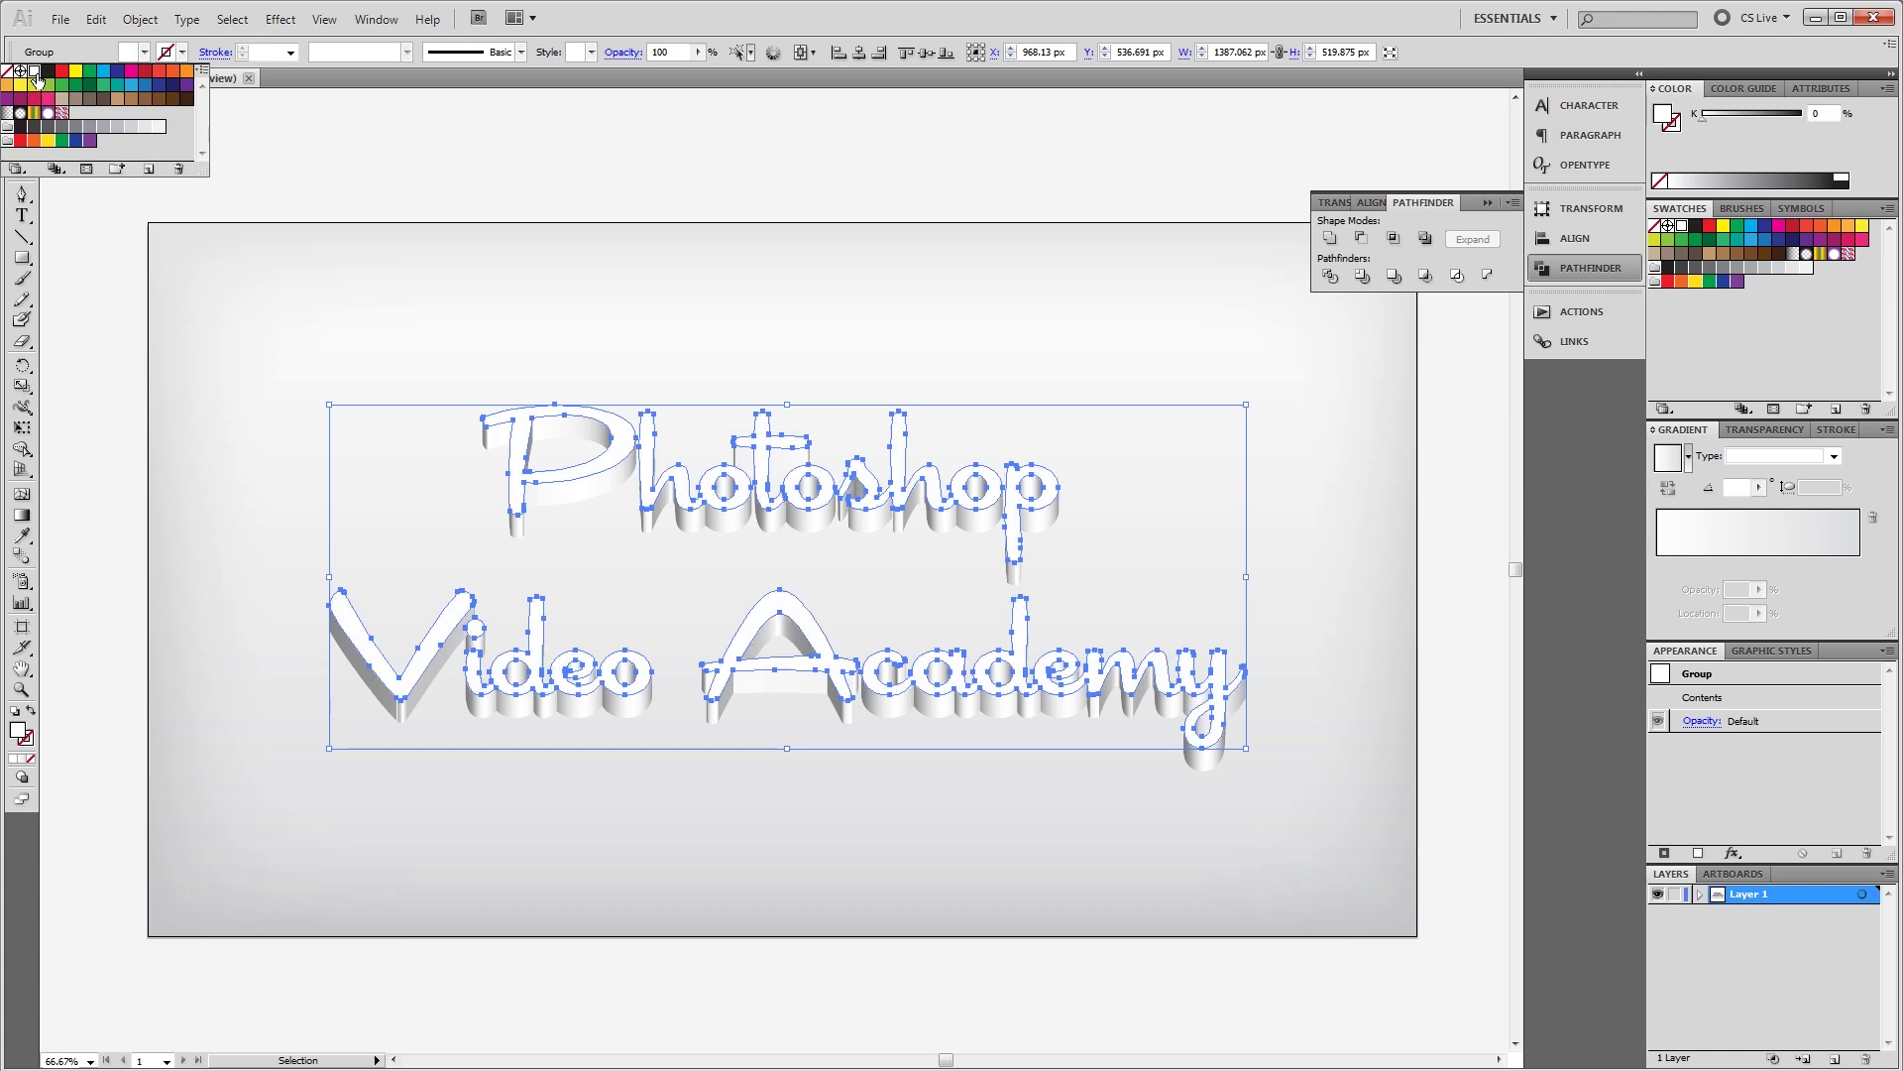
pyautogui.click(165, 55)
pyautogui.click(48, 71)
pyautogui.click(274, 51)
pyautogui.write('0.1')
pyautogui.press('Return')
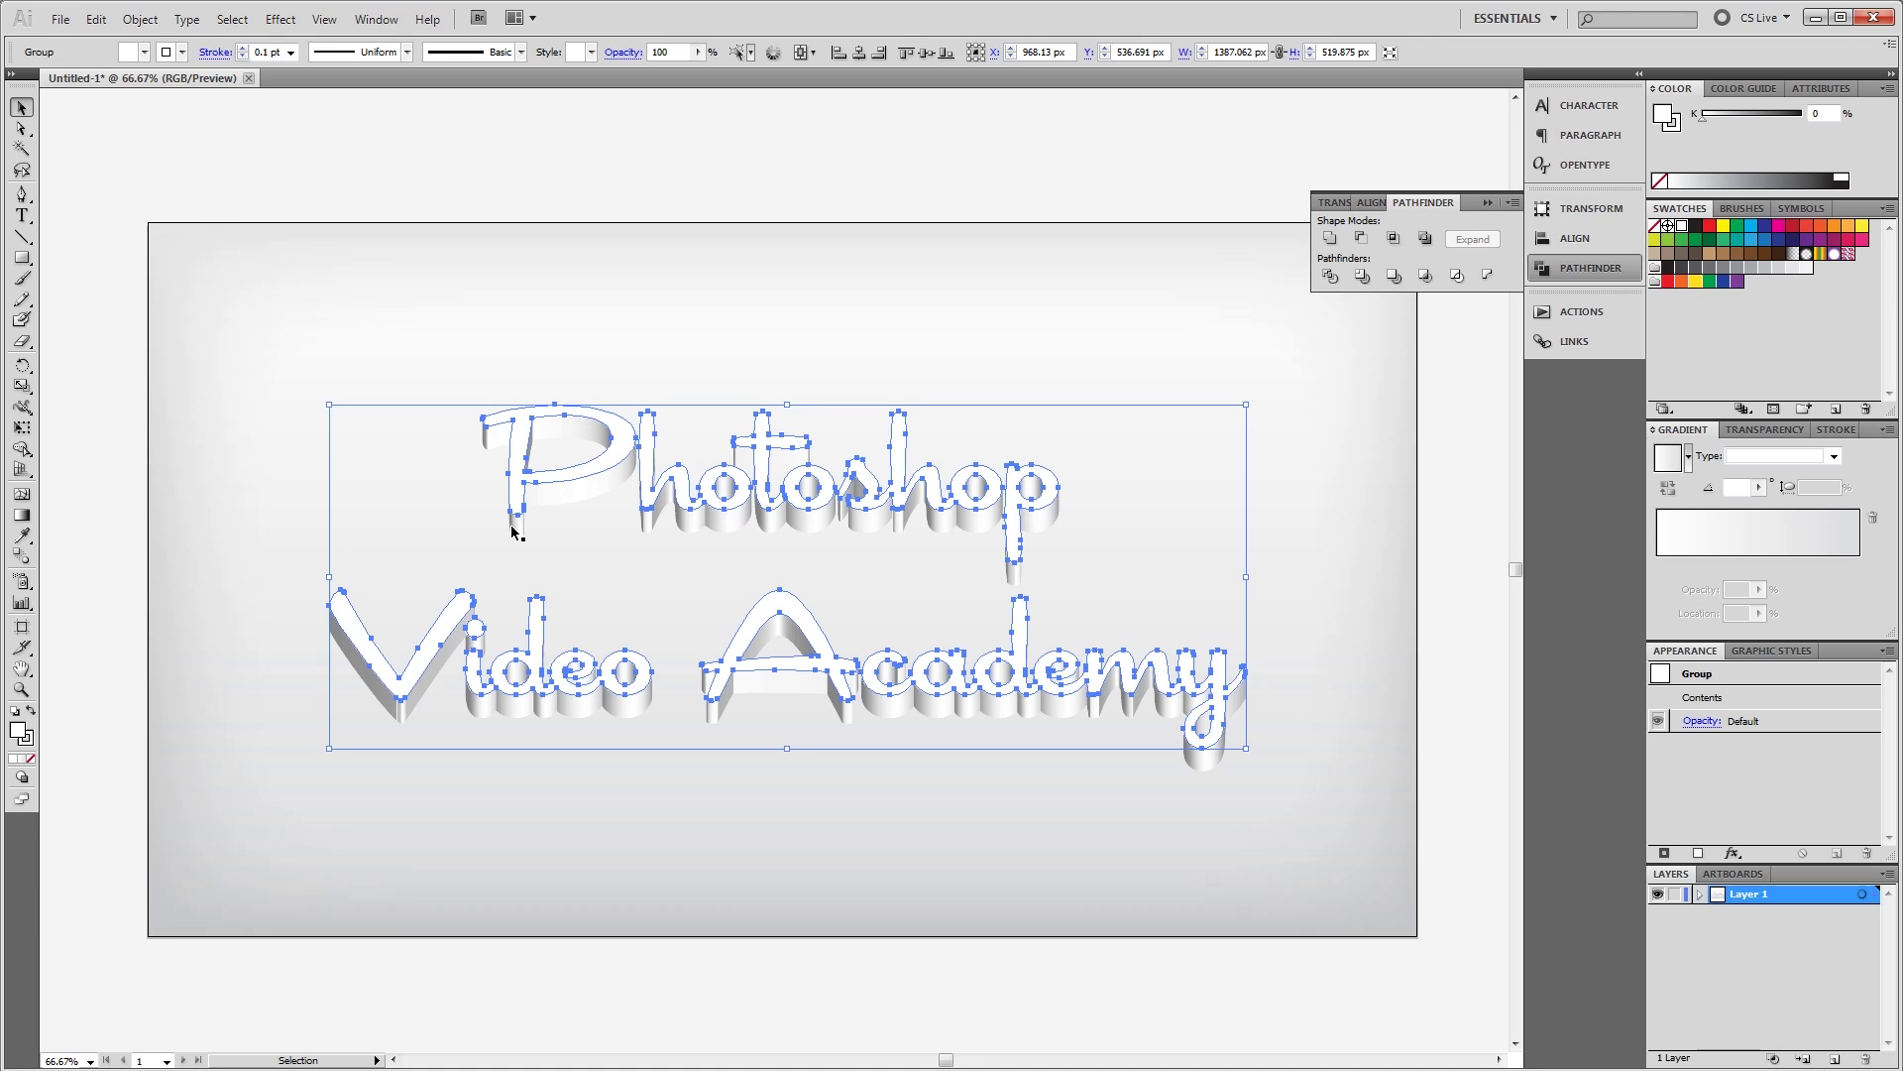
# Remove the letters' stroke and fill them with a linear gradient at -90°
pyautogui.press('a')
pyautogui.press('v')
pyautogui.click(242, 57)
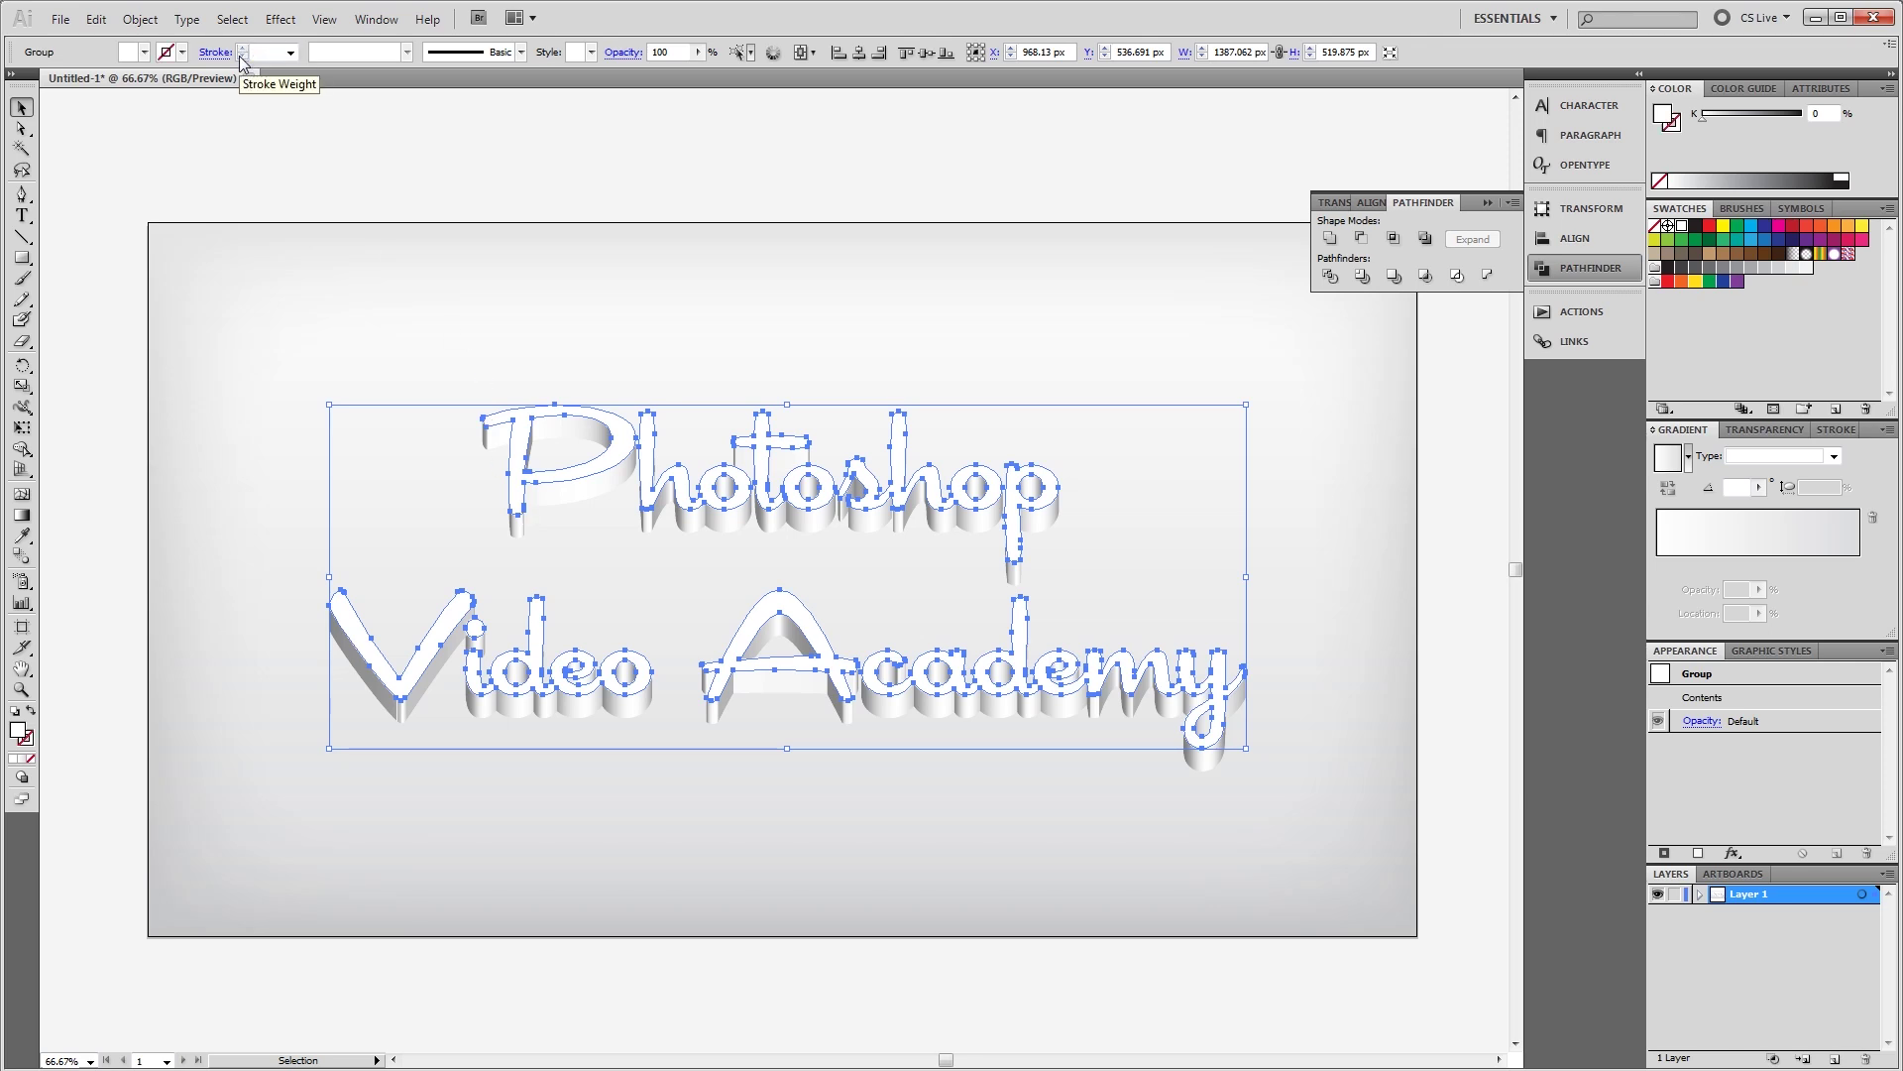
pyautogui.click(1741, 535)
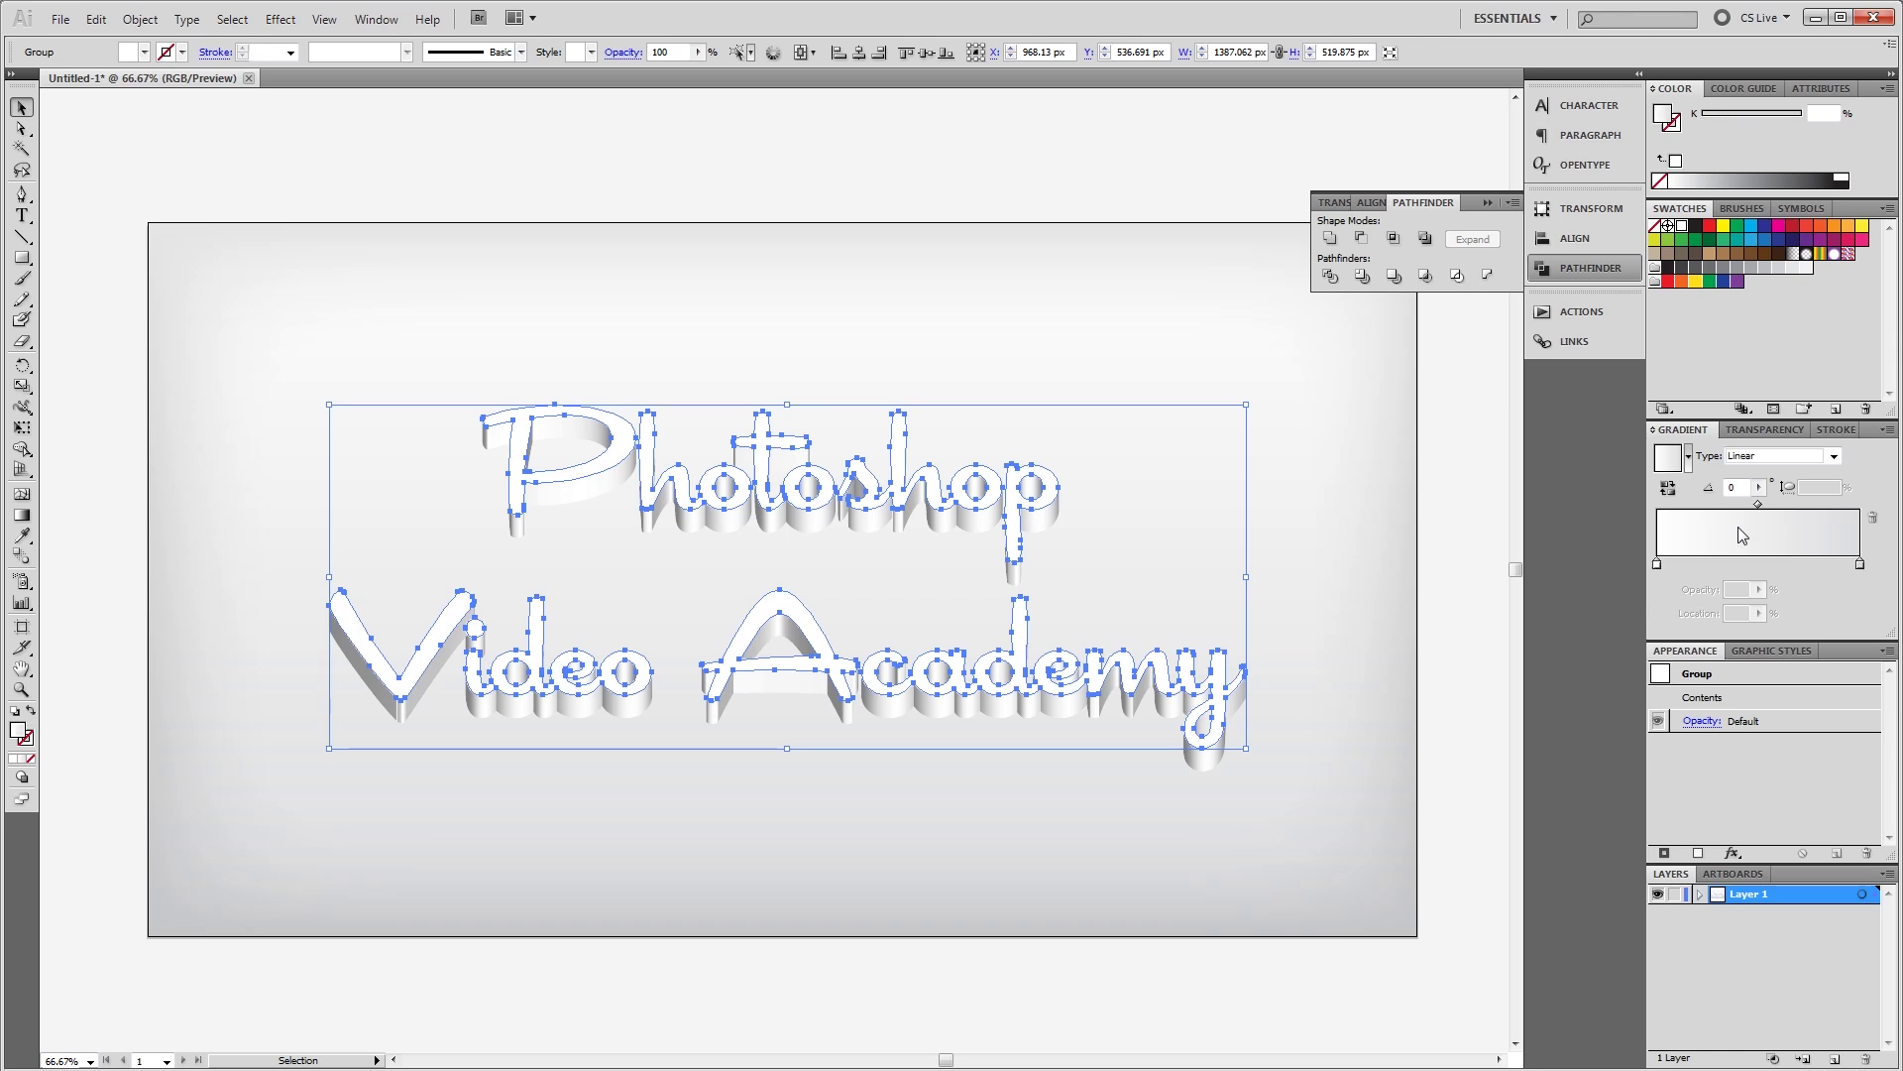
pyautogui.doubleClick(1742, 484)
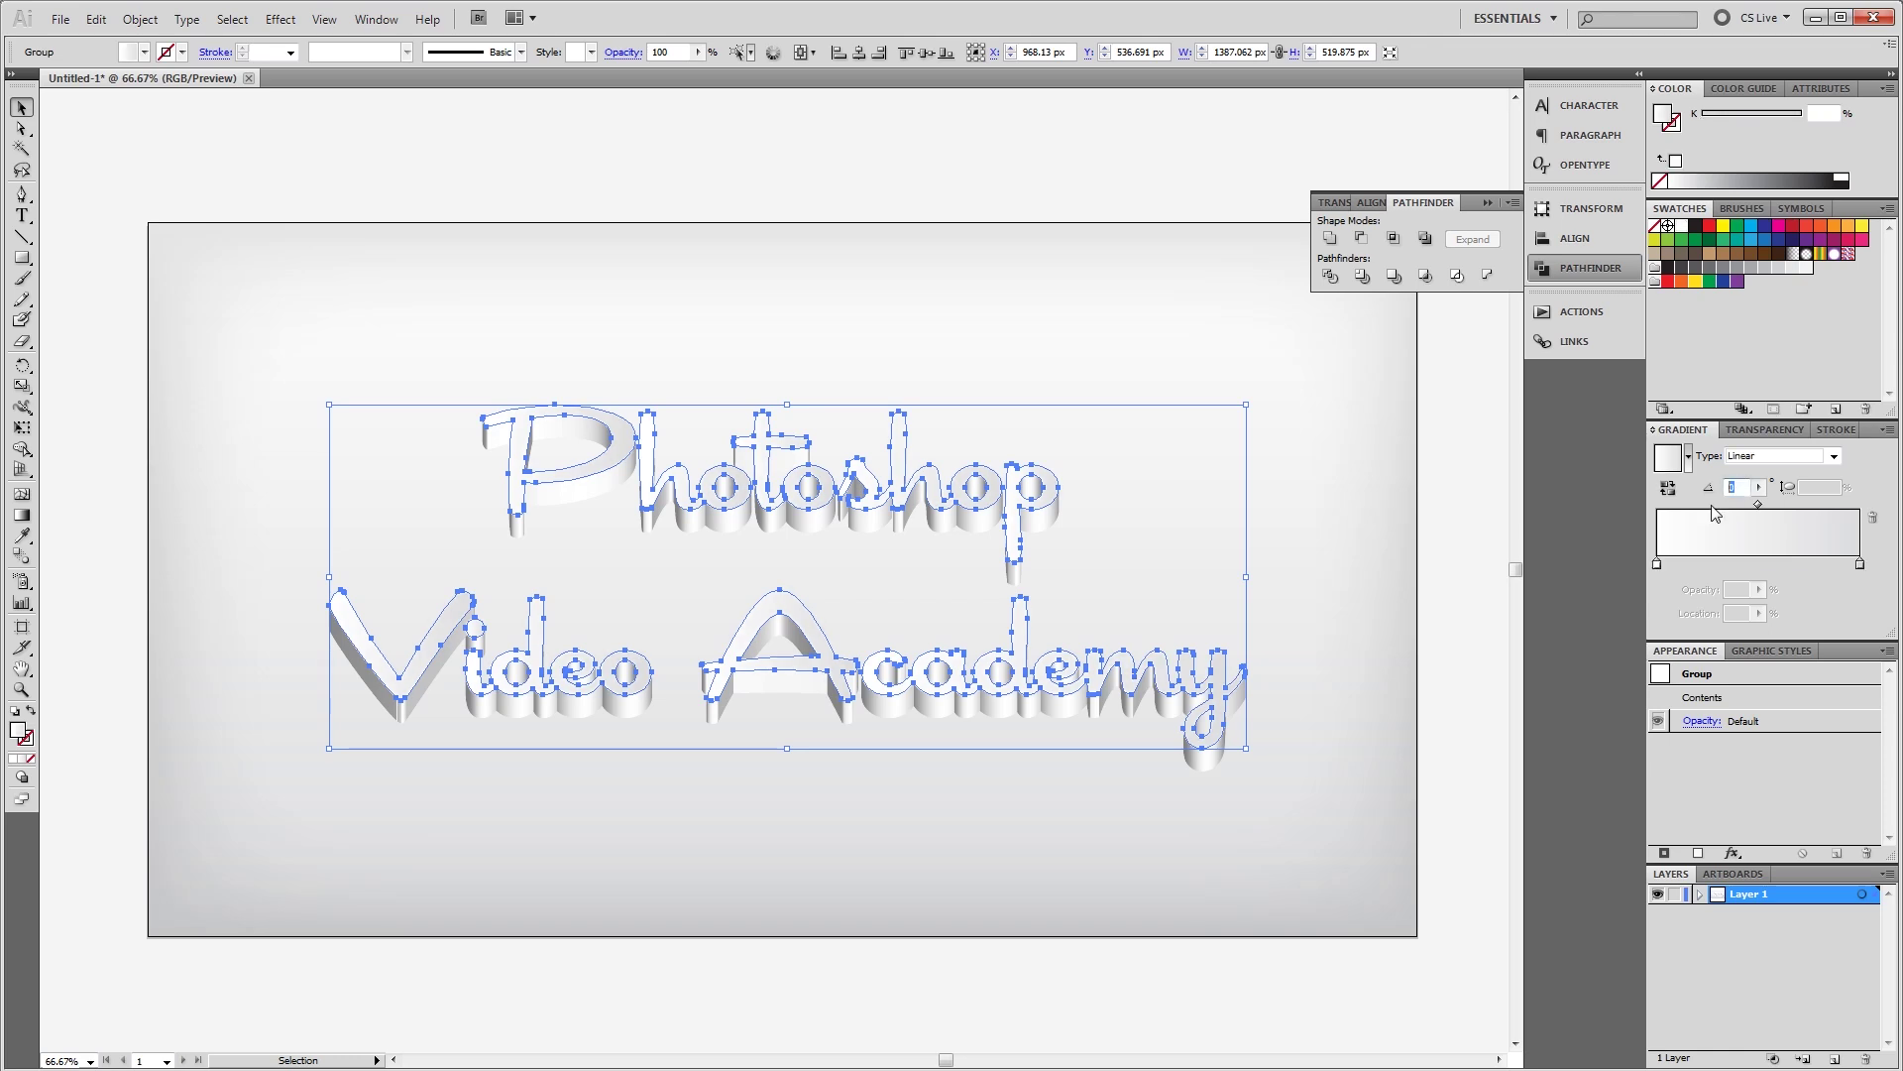
pyautogui.write('-9')
pyautogui.press('Return')
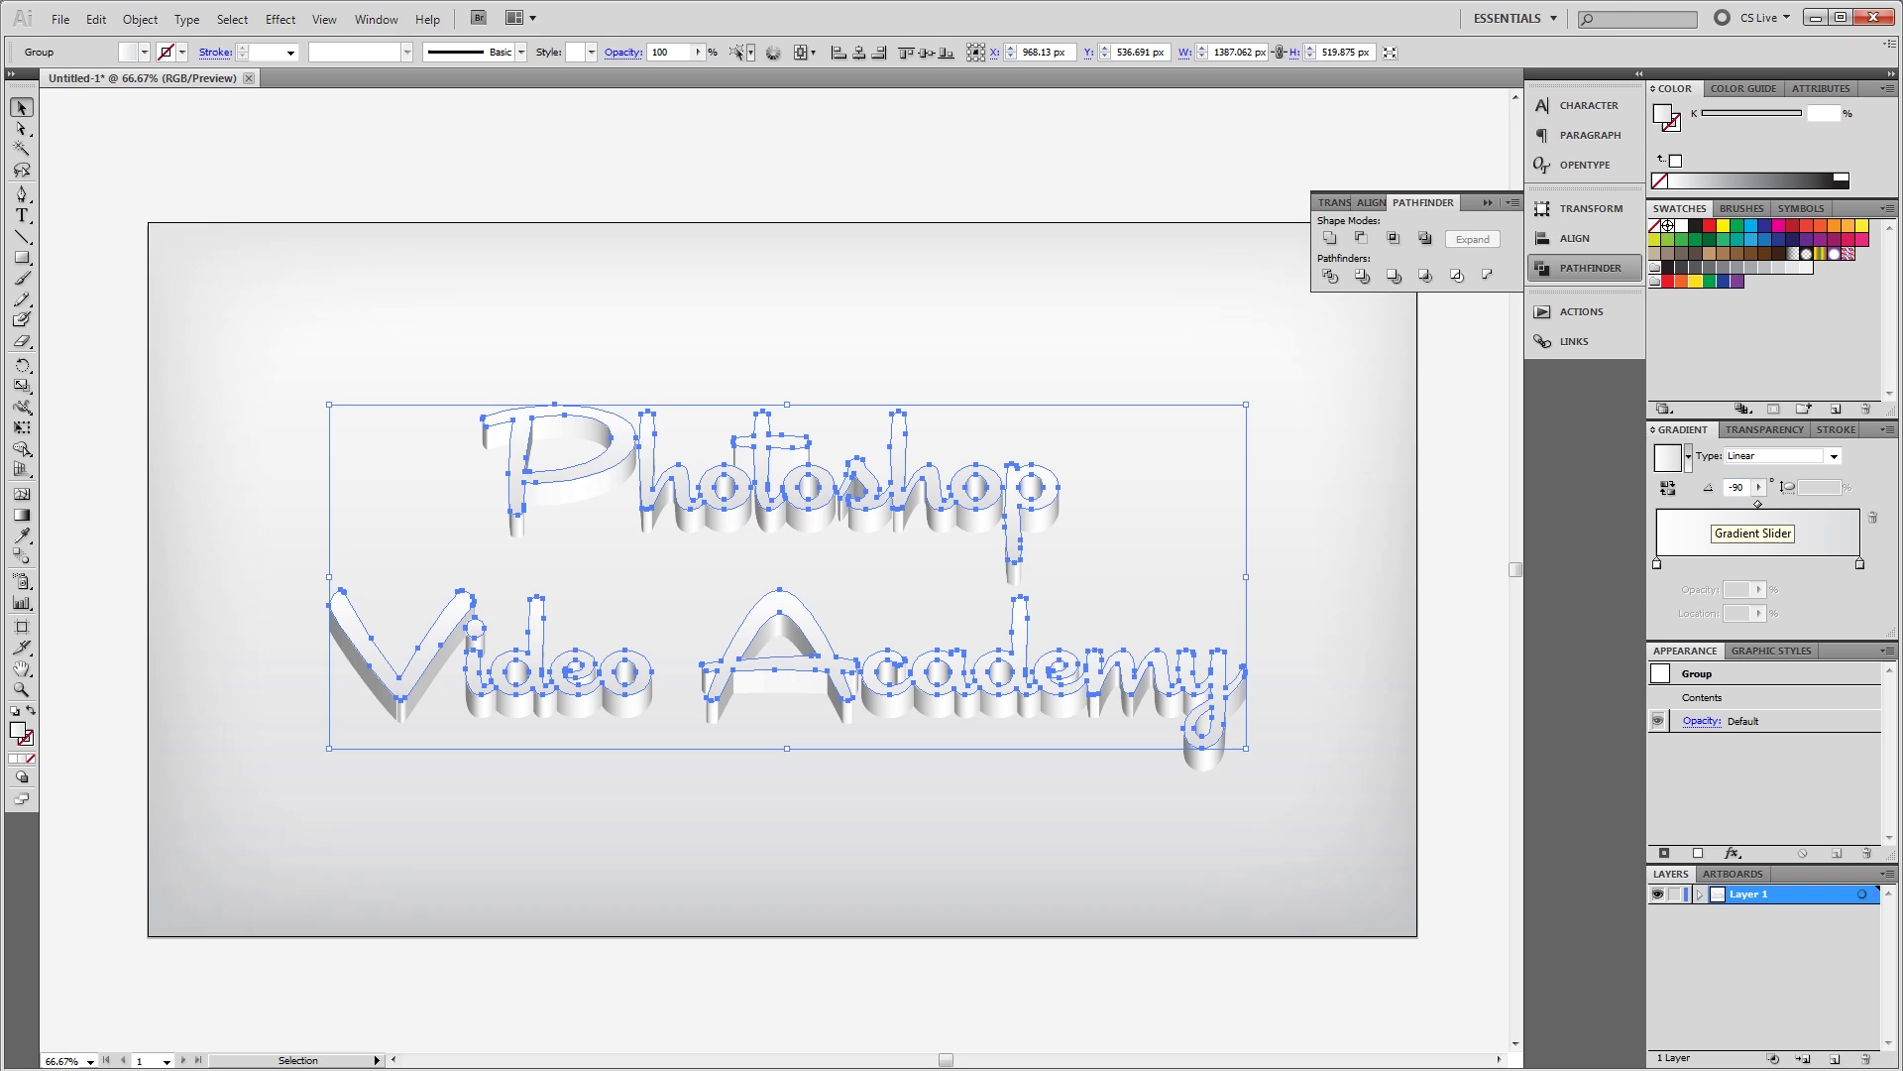
# Set the gradient stops to K 79 and K 97 and nudge the faces up-left
pyautogui.click(1657, 565)
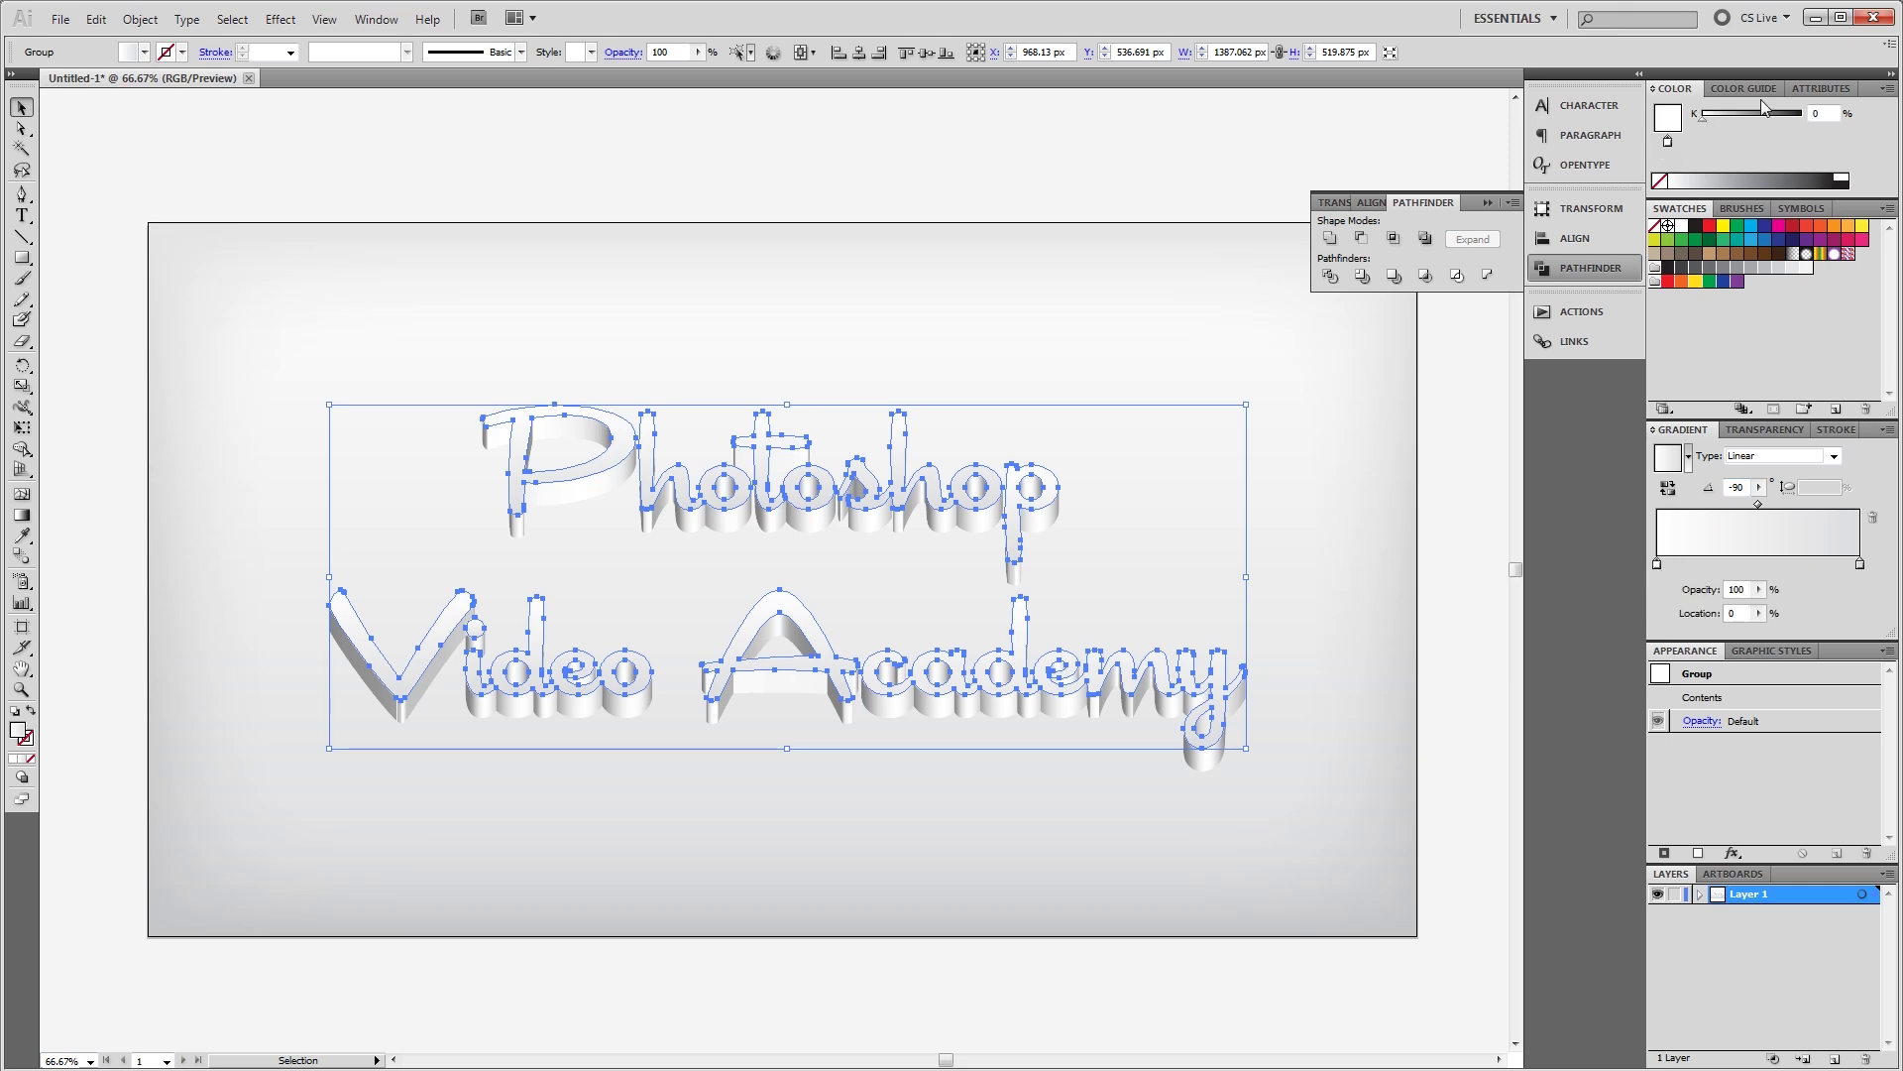
pyautogui.moveTo(1773, 126); pyautogui.dragTo(1783, 120)
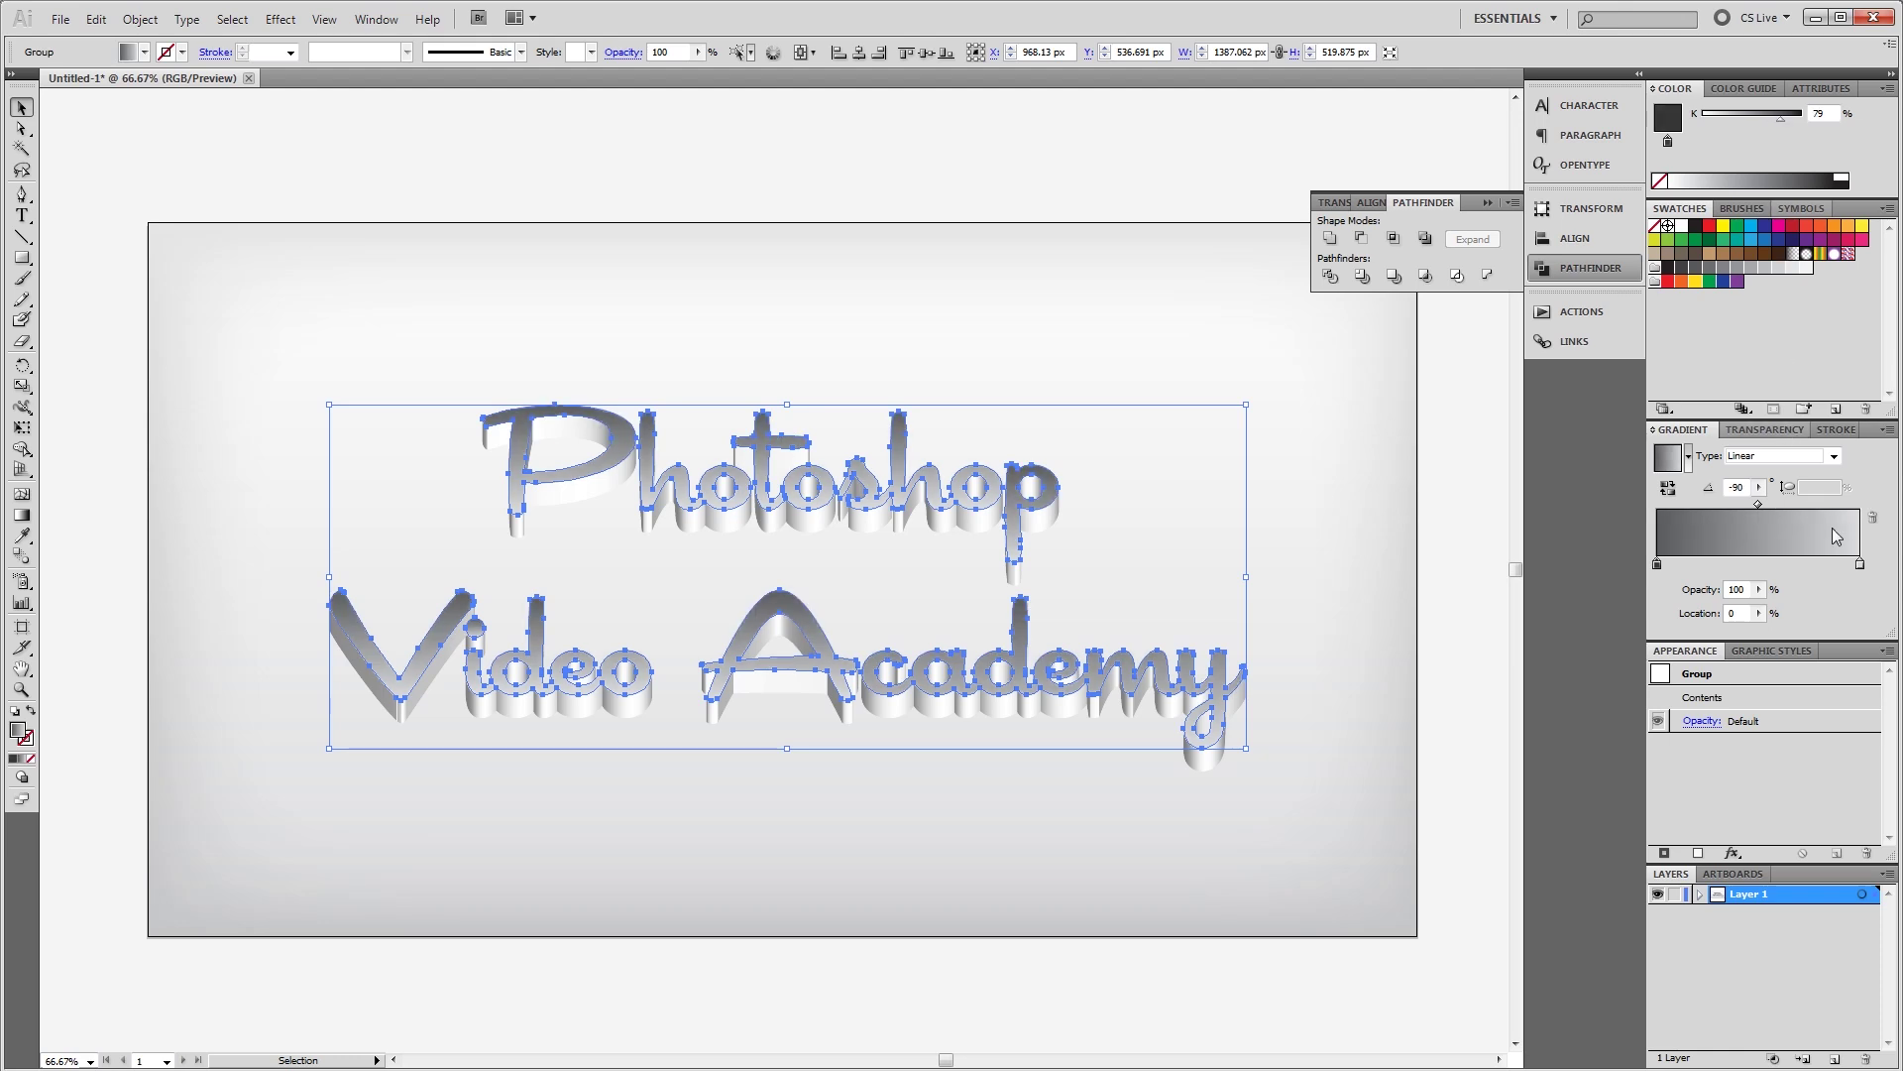
pyautogui.click(1861, 565)
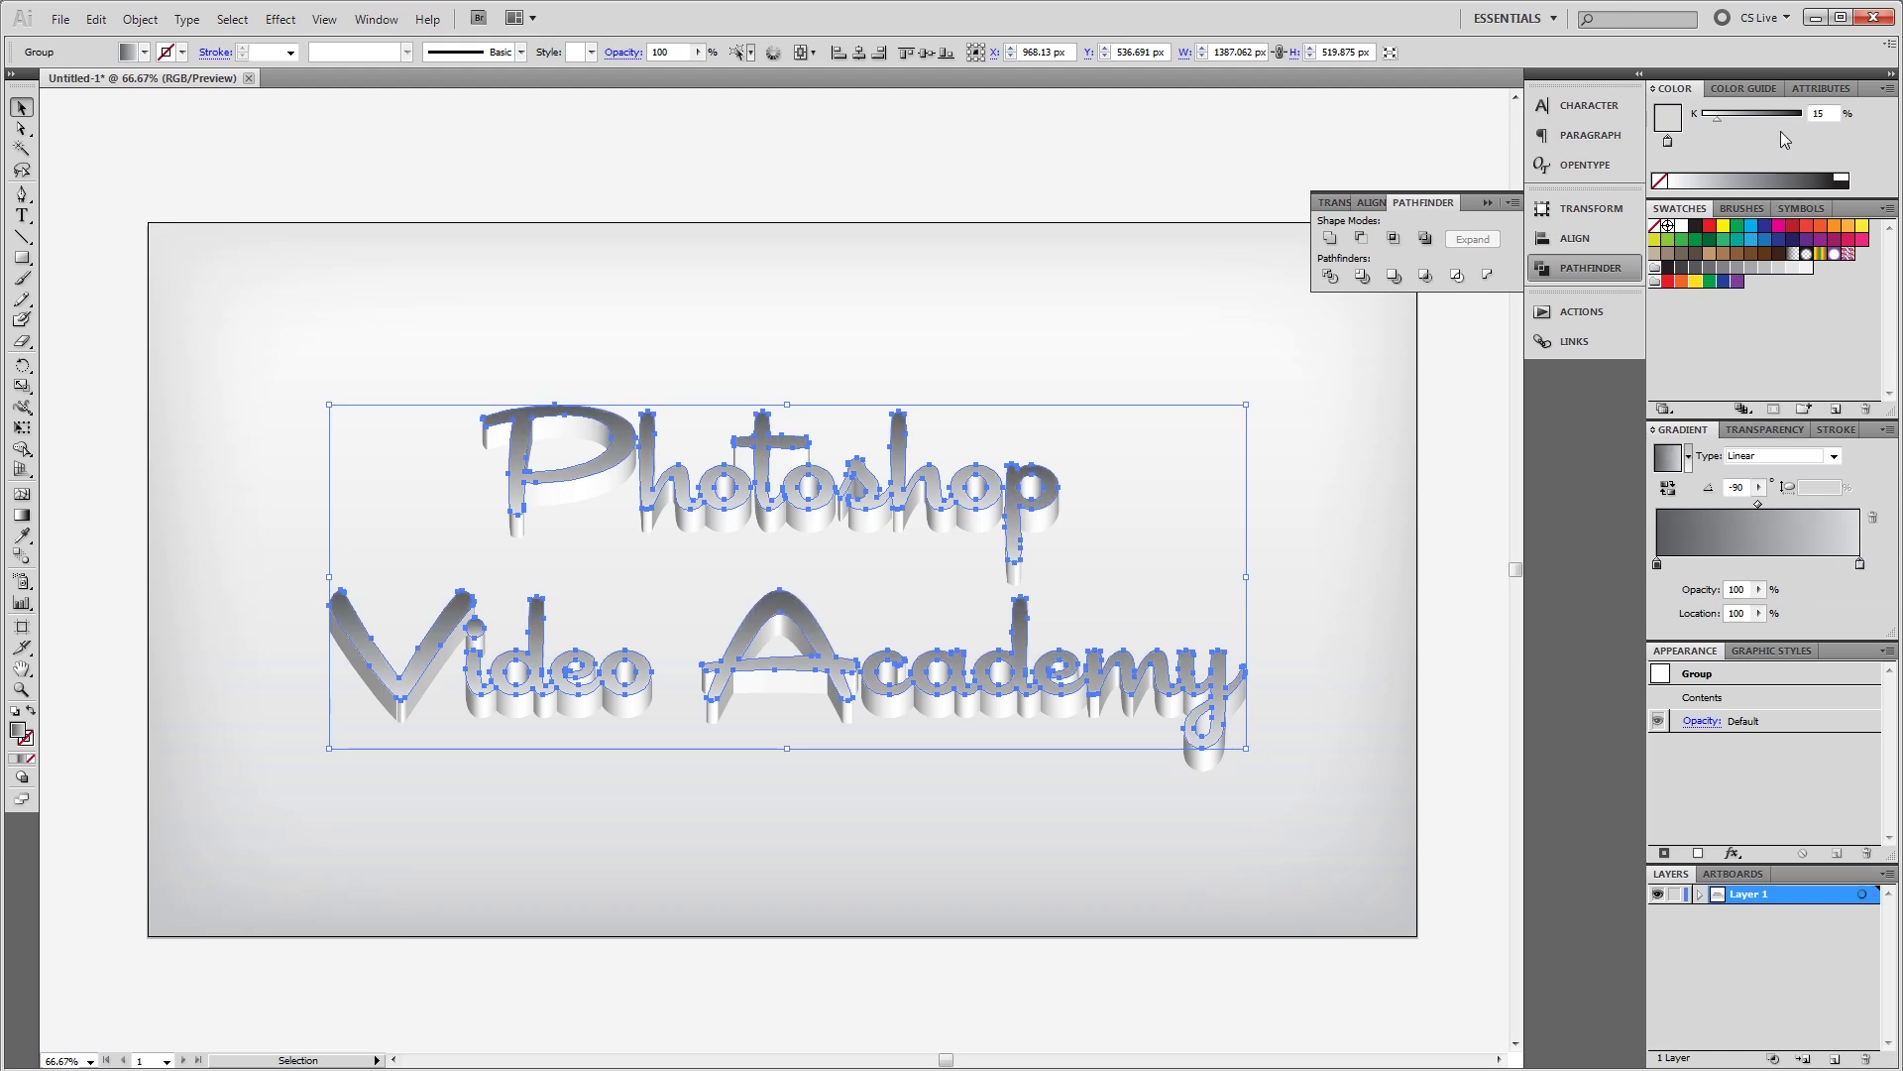
pyautogui.moveTo(1791, 123); pyautogui.dragTo(1801, 124)
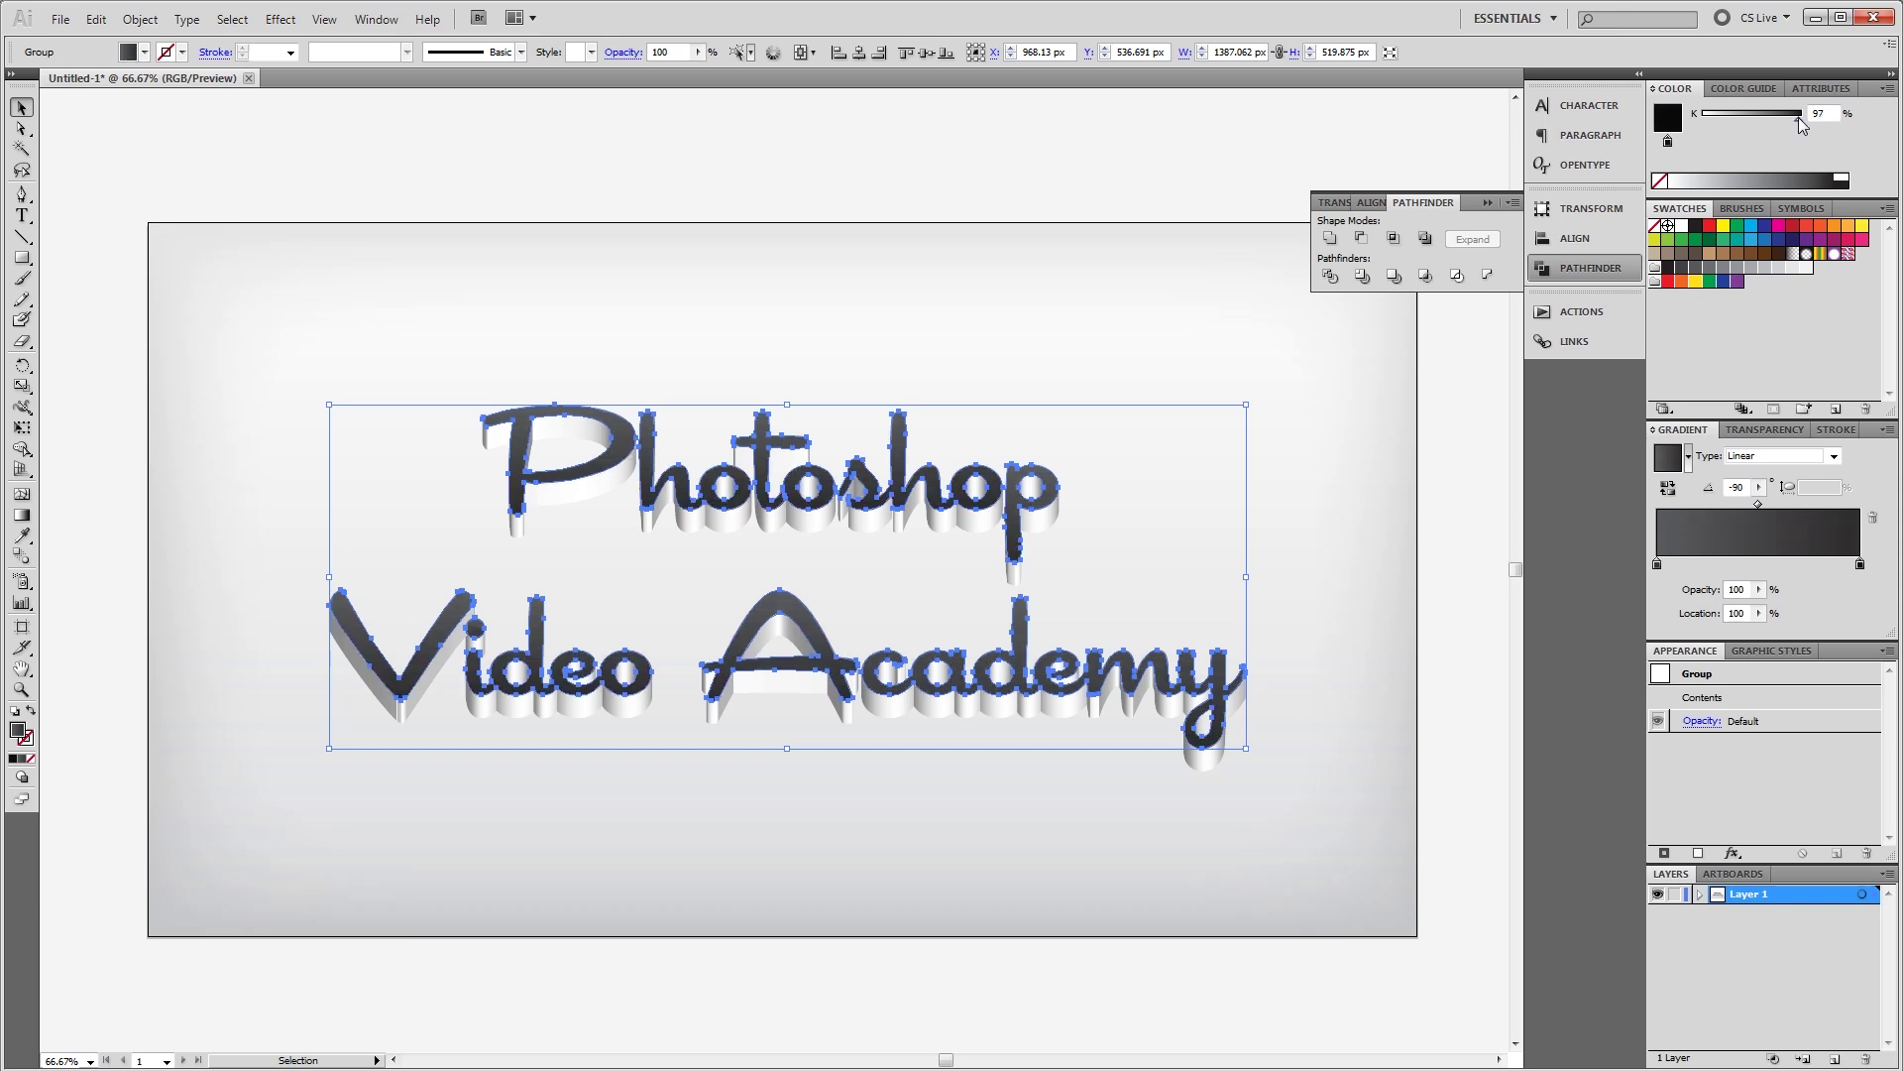
pyautogui.press('Left')
pyautogui.press('Left')
pyautogui.press('Up')
pyautogui.press('Up')
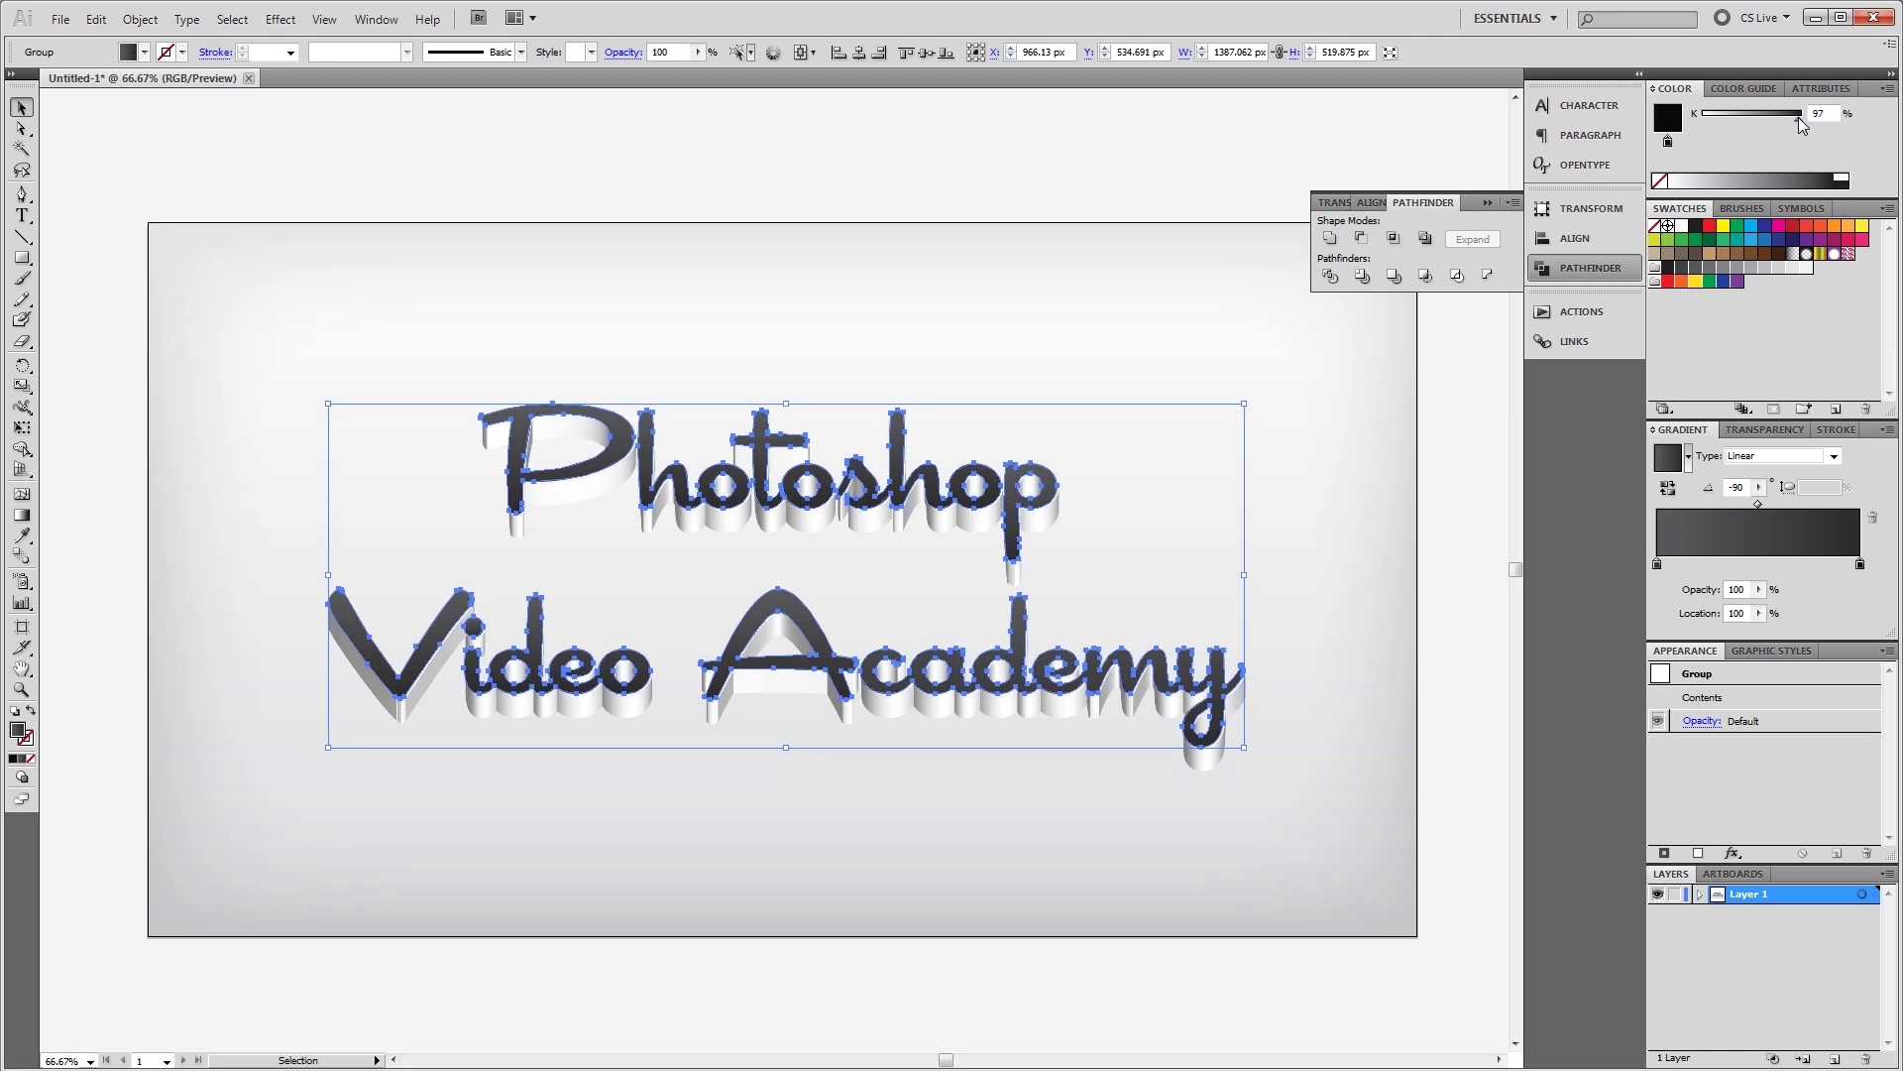
pyautogui.click(957, 179)
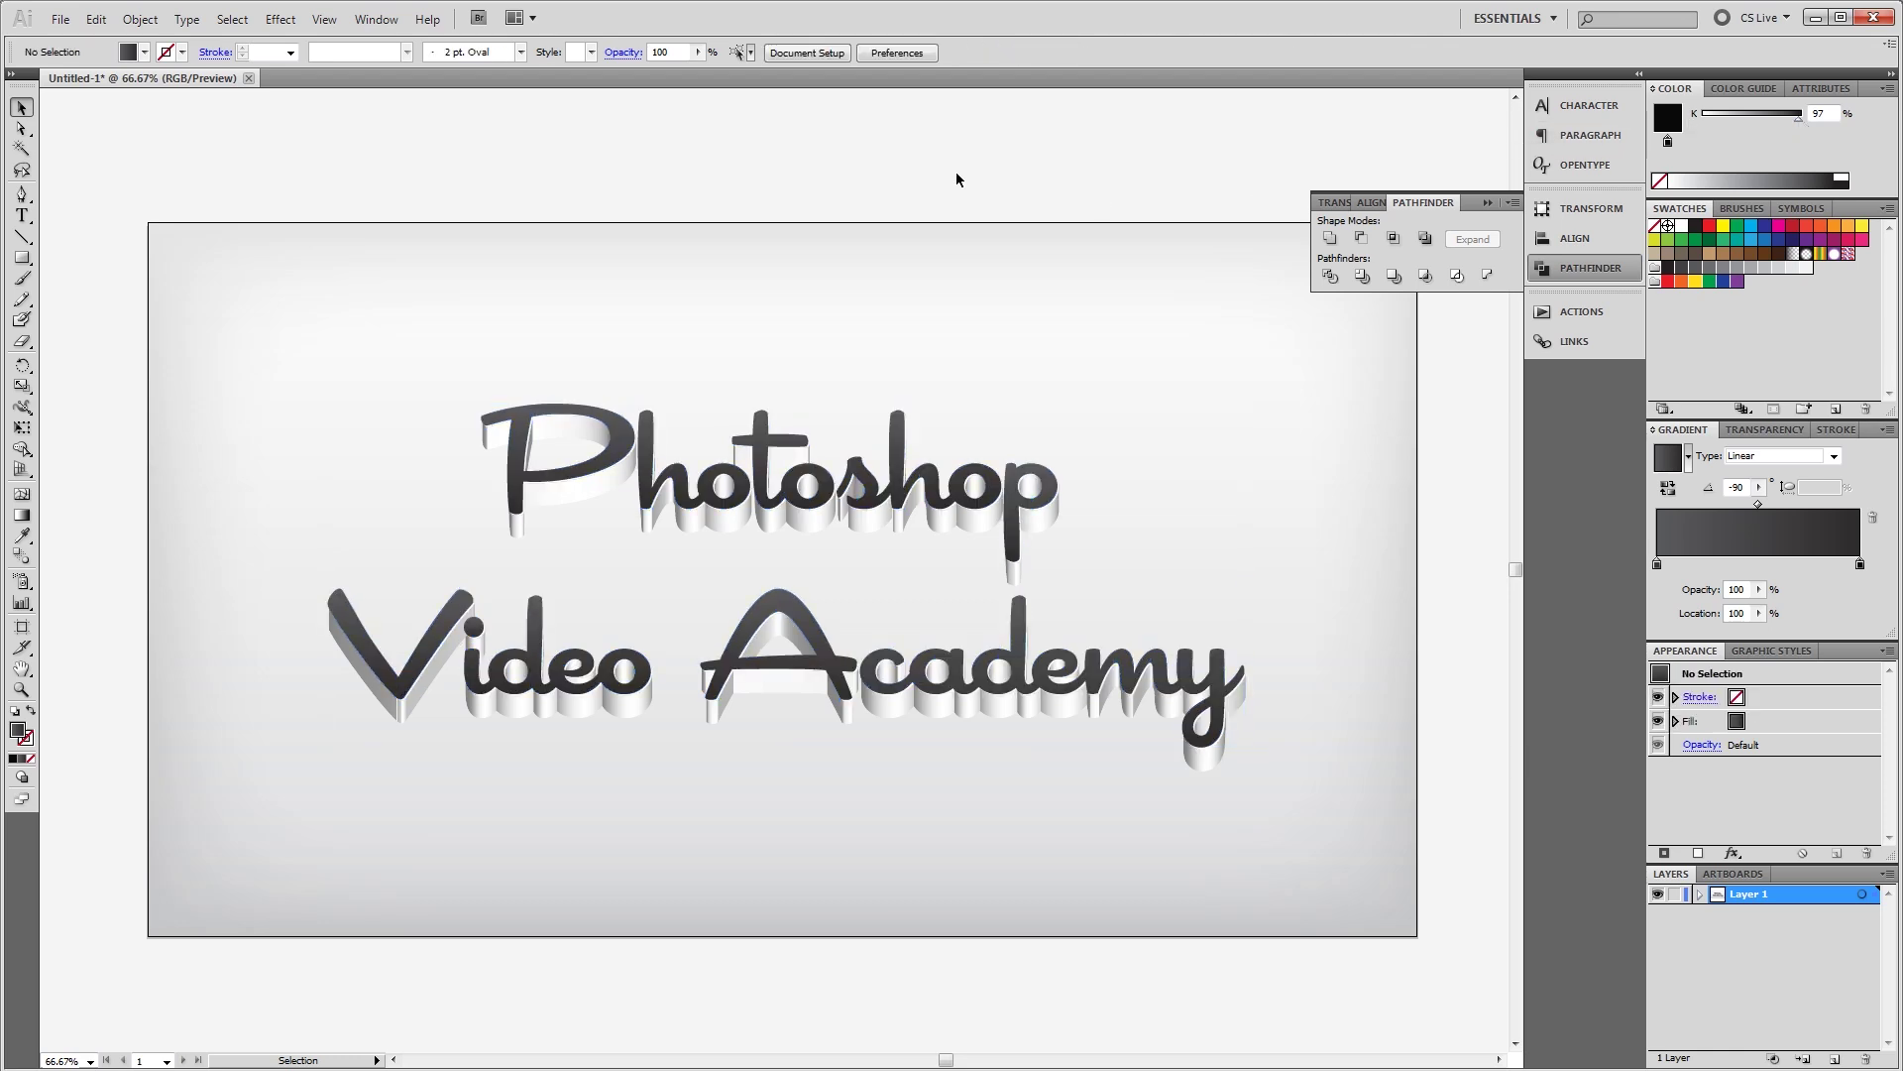
# Nudge the 3D text group right and down and fill it with near-black R35 G31 B32
pyautogui.click(901, 427)
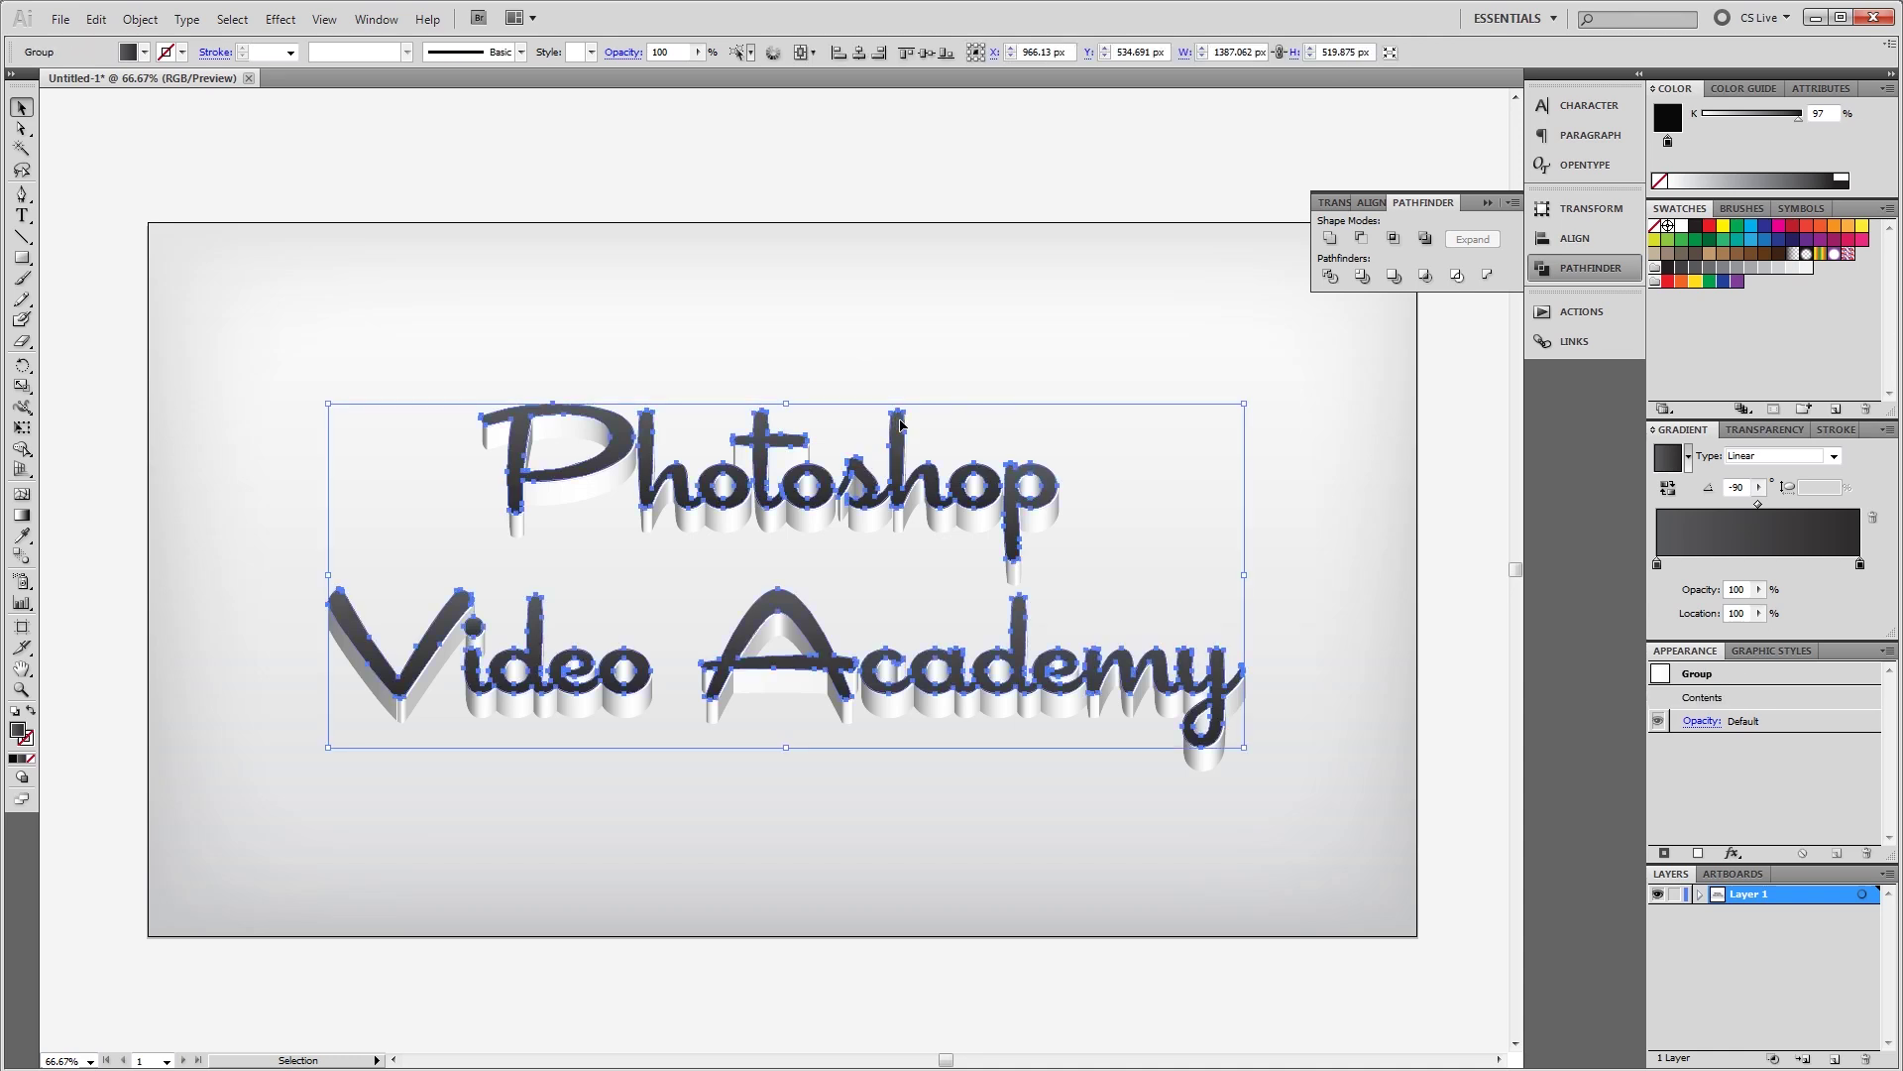
pyautogui.press('a')
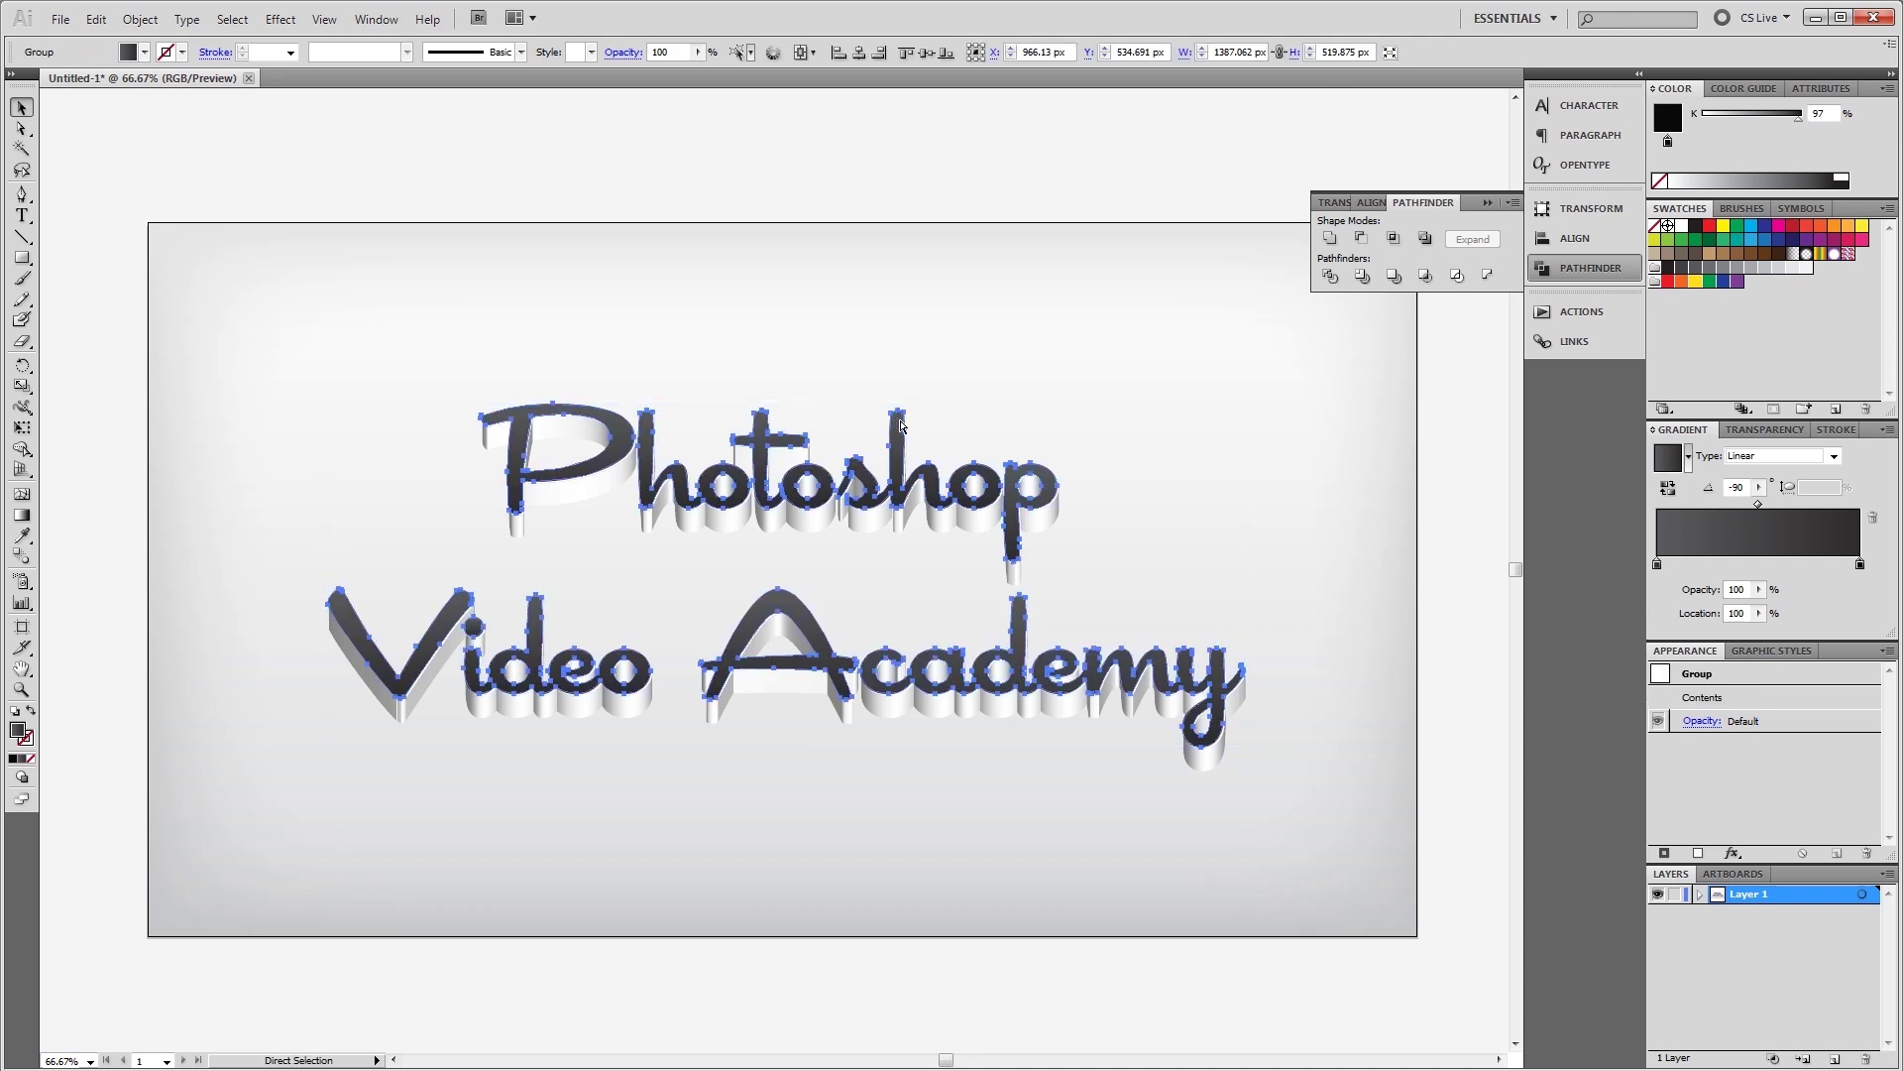
pyautogui.press('v')
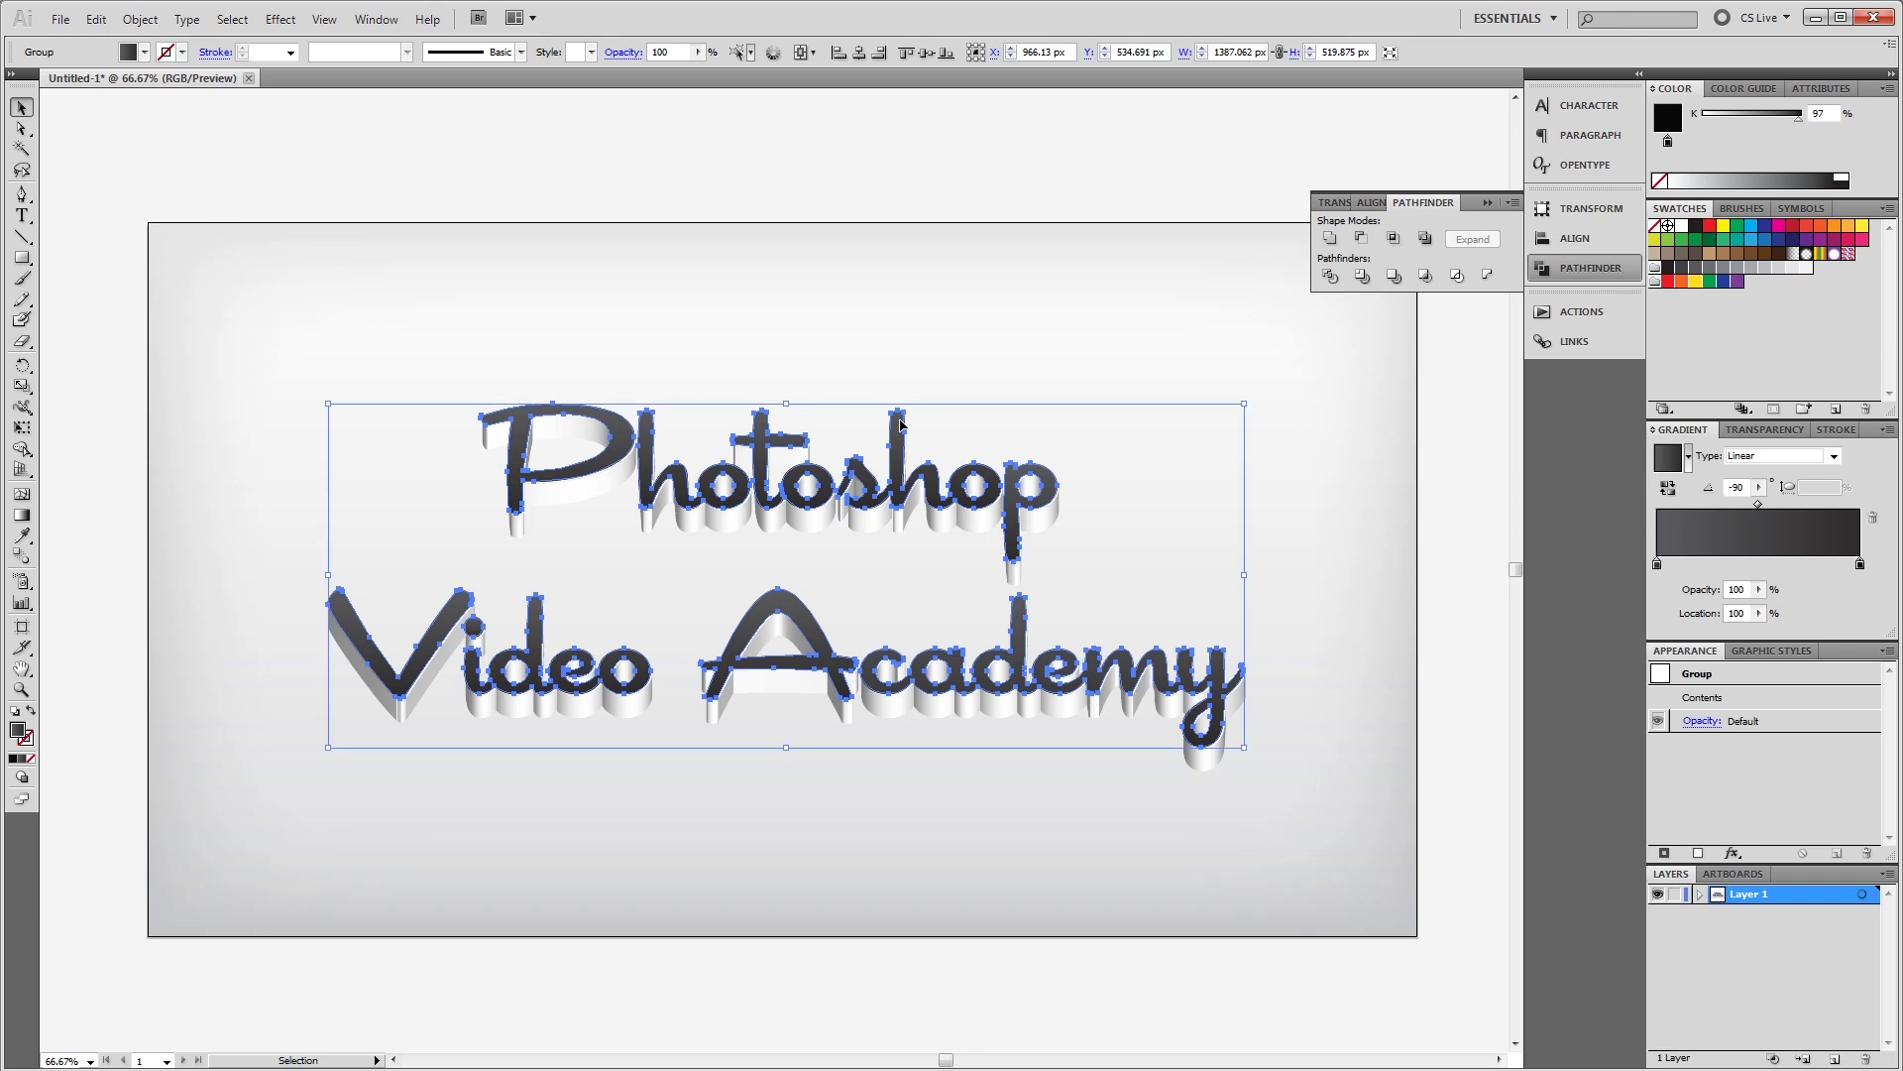
pyautogui.press('Down')
pyautogui.press('Down')
pyautogui.press('Right')
pyautogui.press('Right')
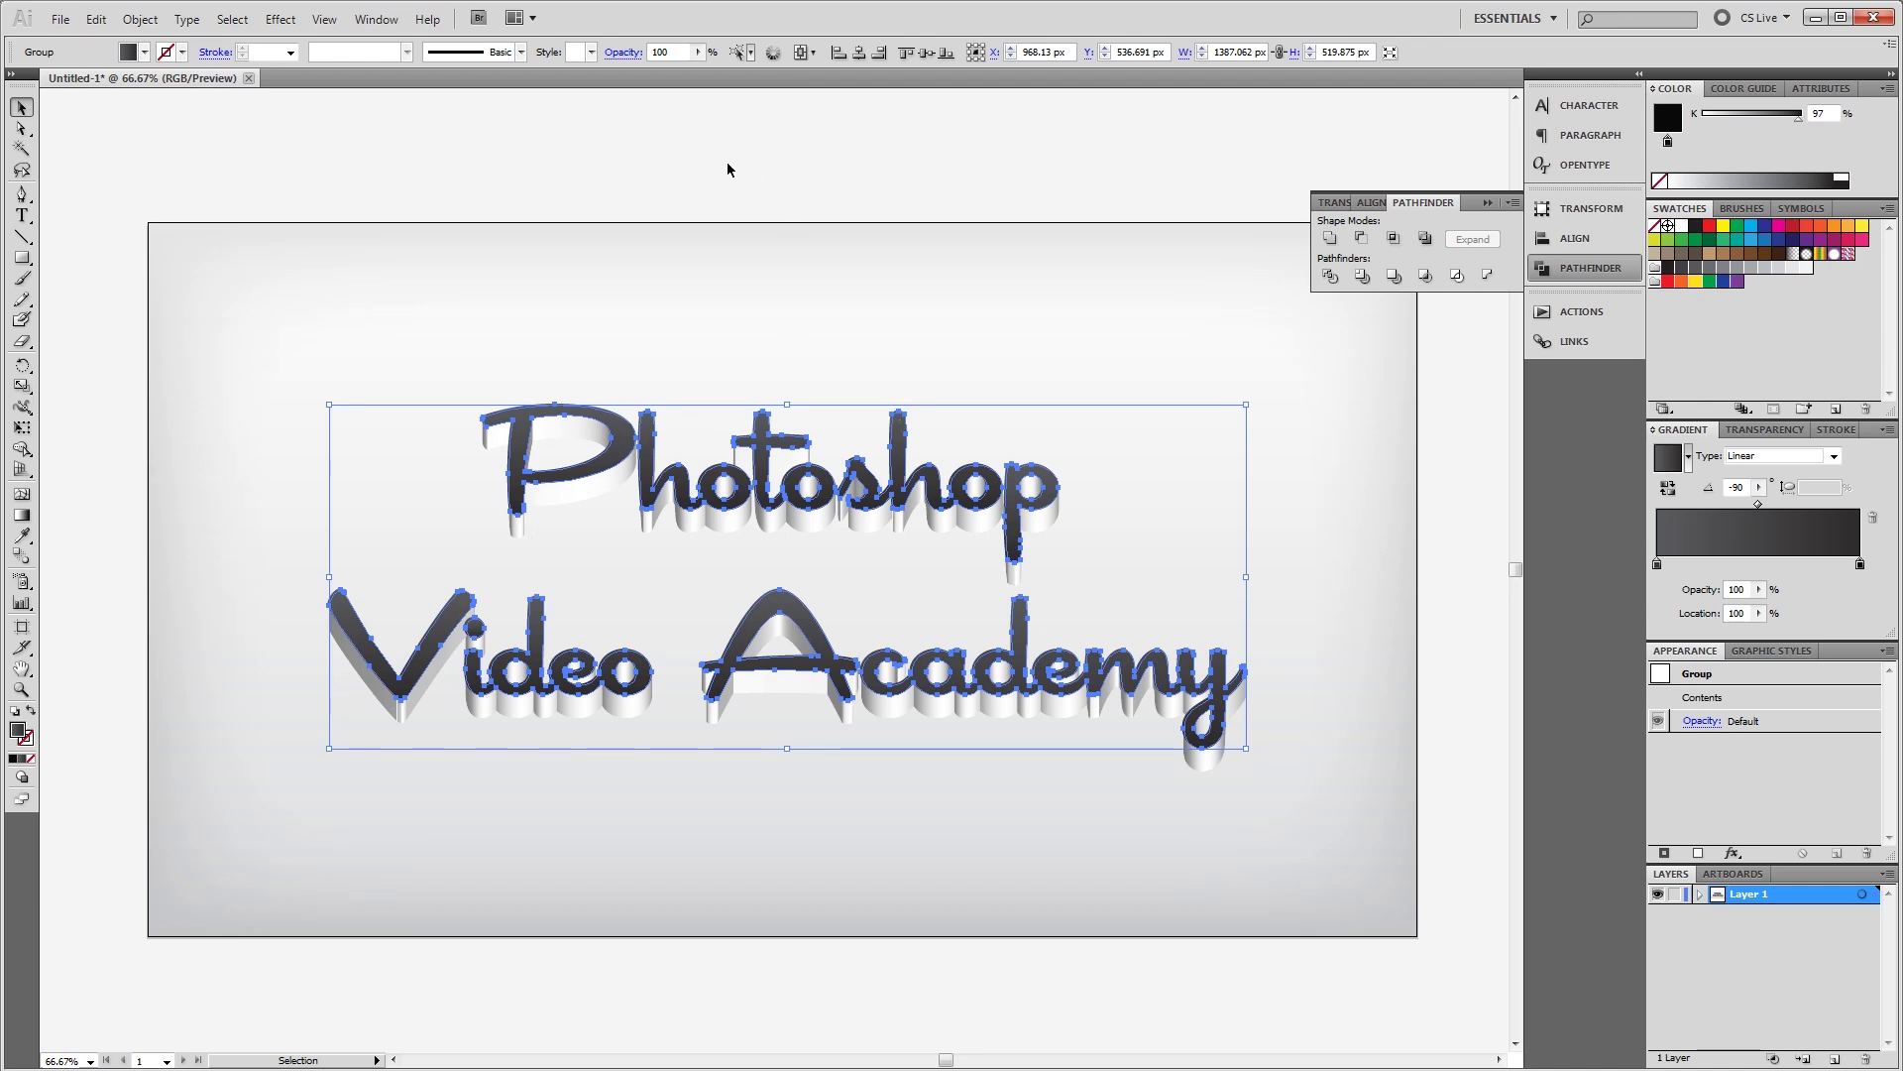
pyautogui.click(144, 54)
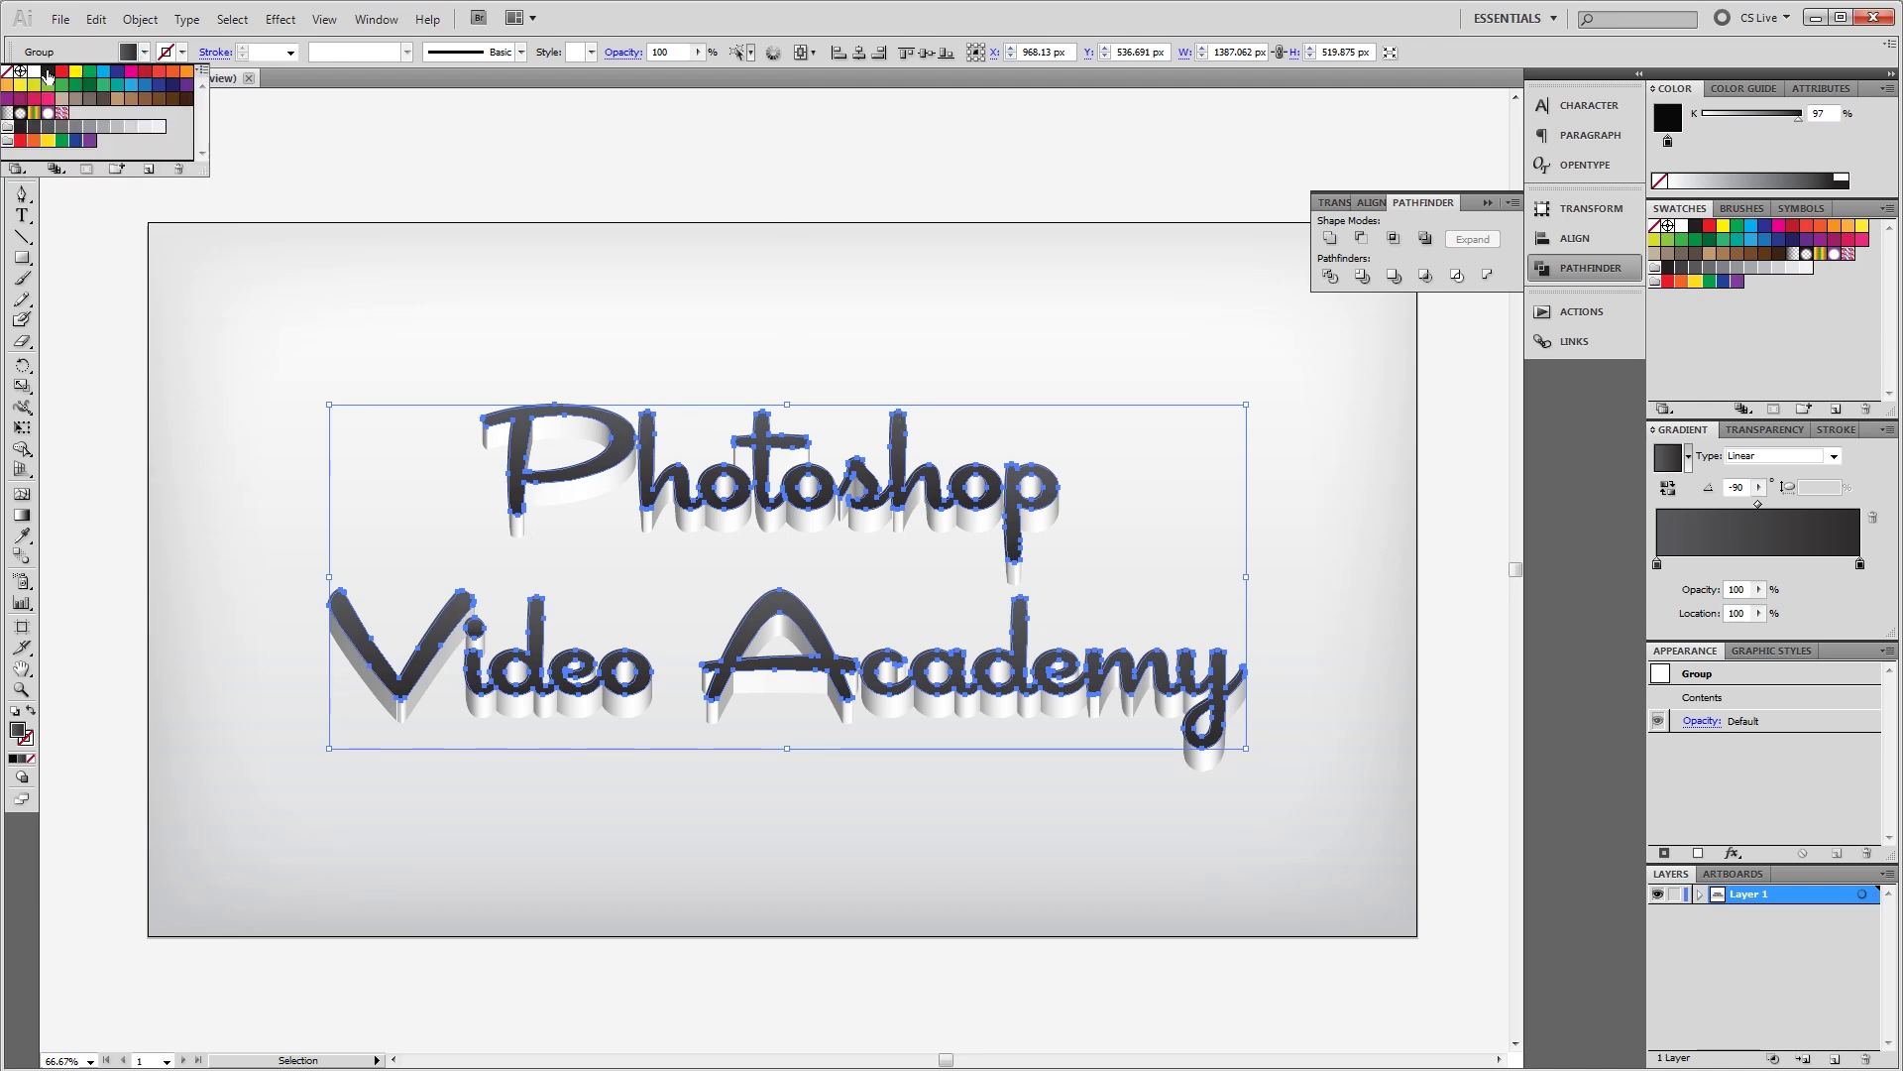
pyautogui.click(46, 79)
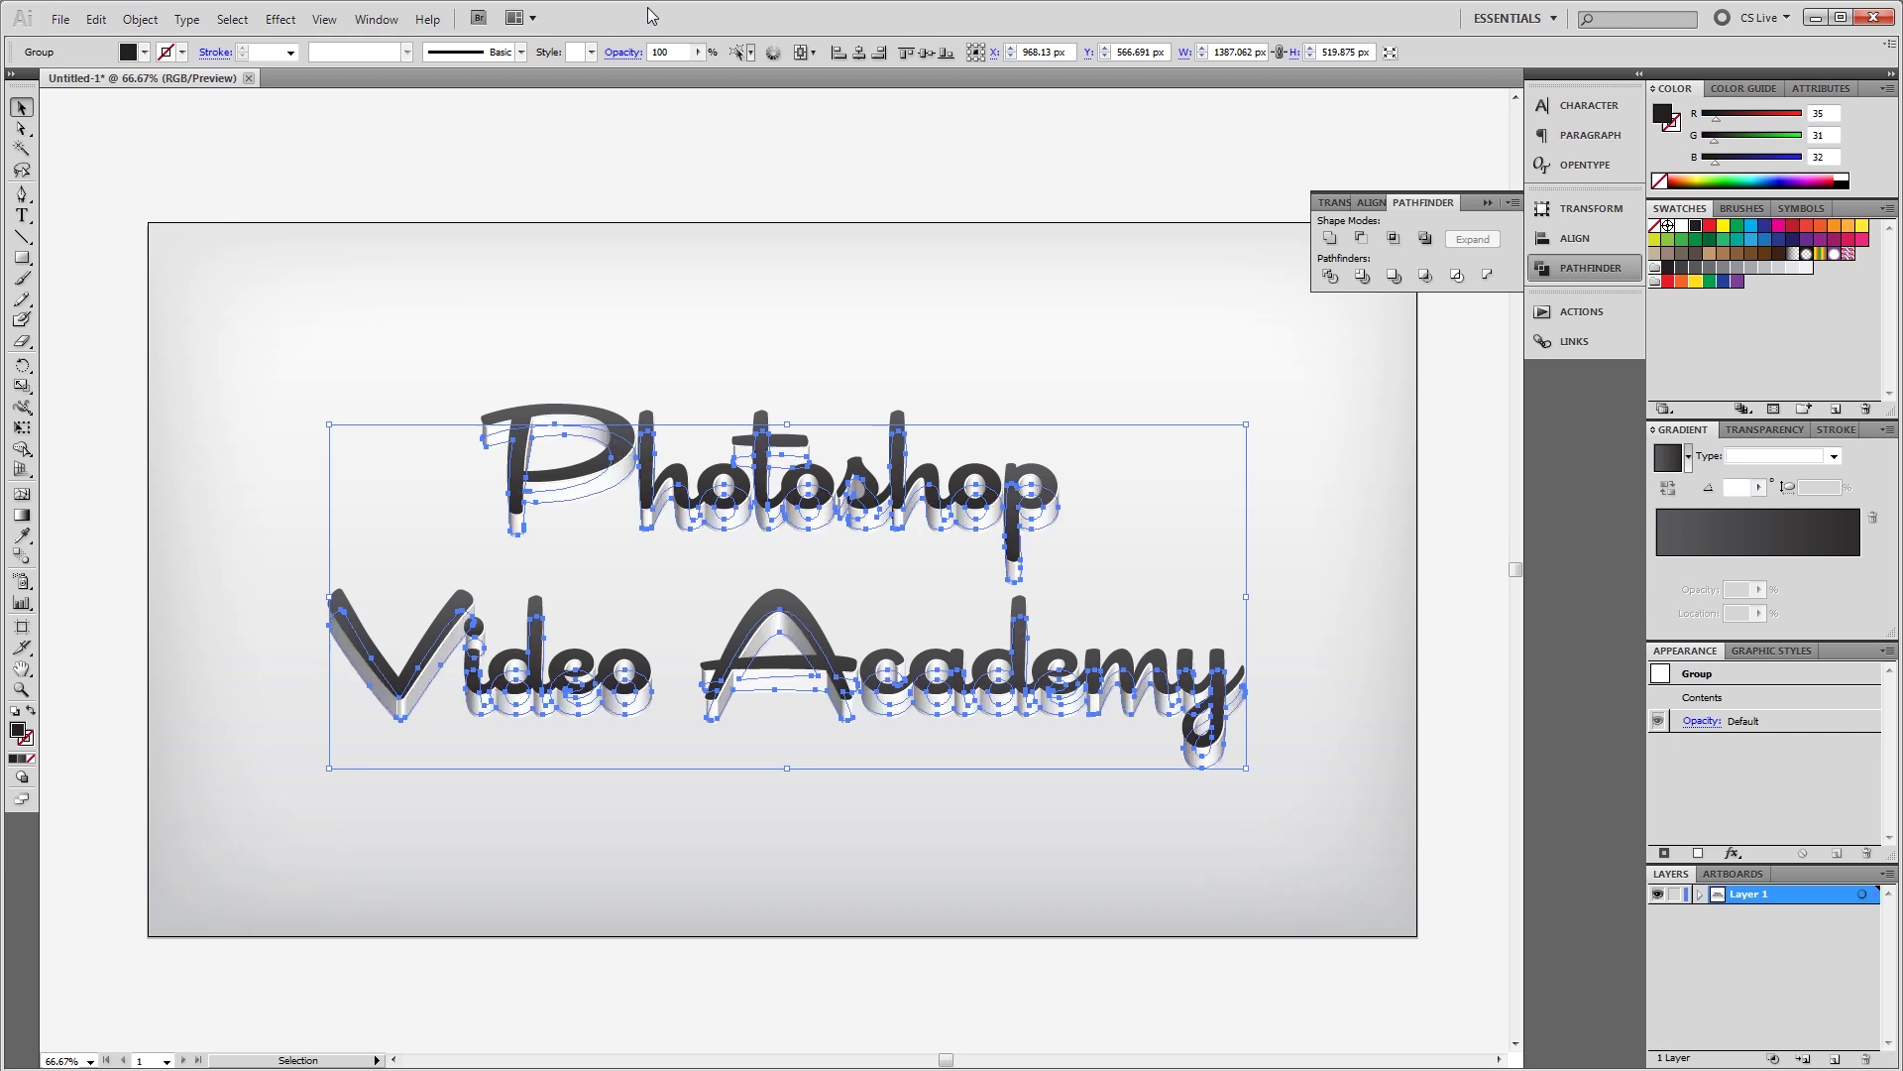
# Apply a Gaussian Blur with a radius of 10 to the dark text group
pyautogui.click(232, 18)
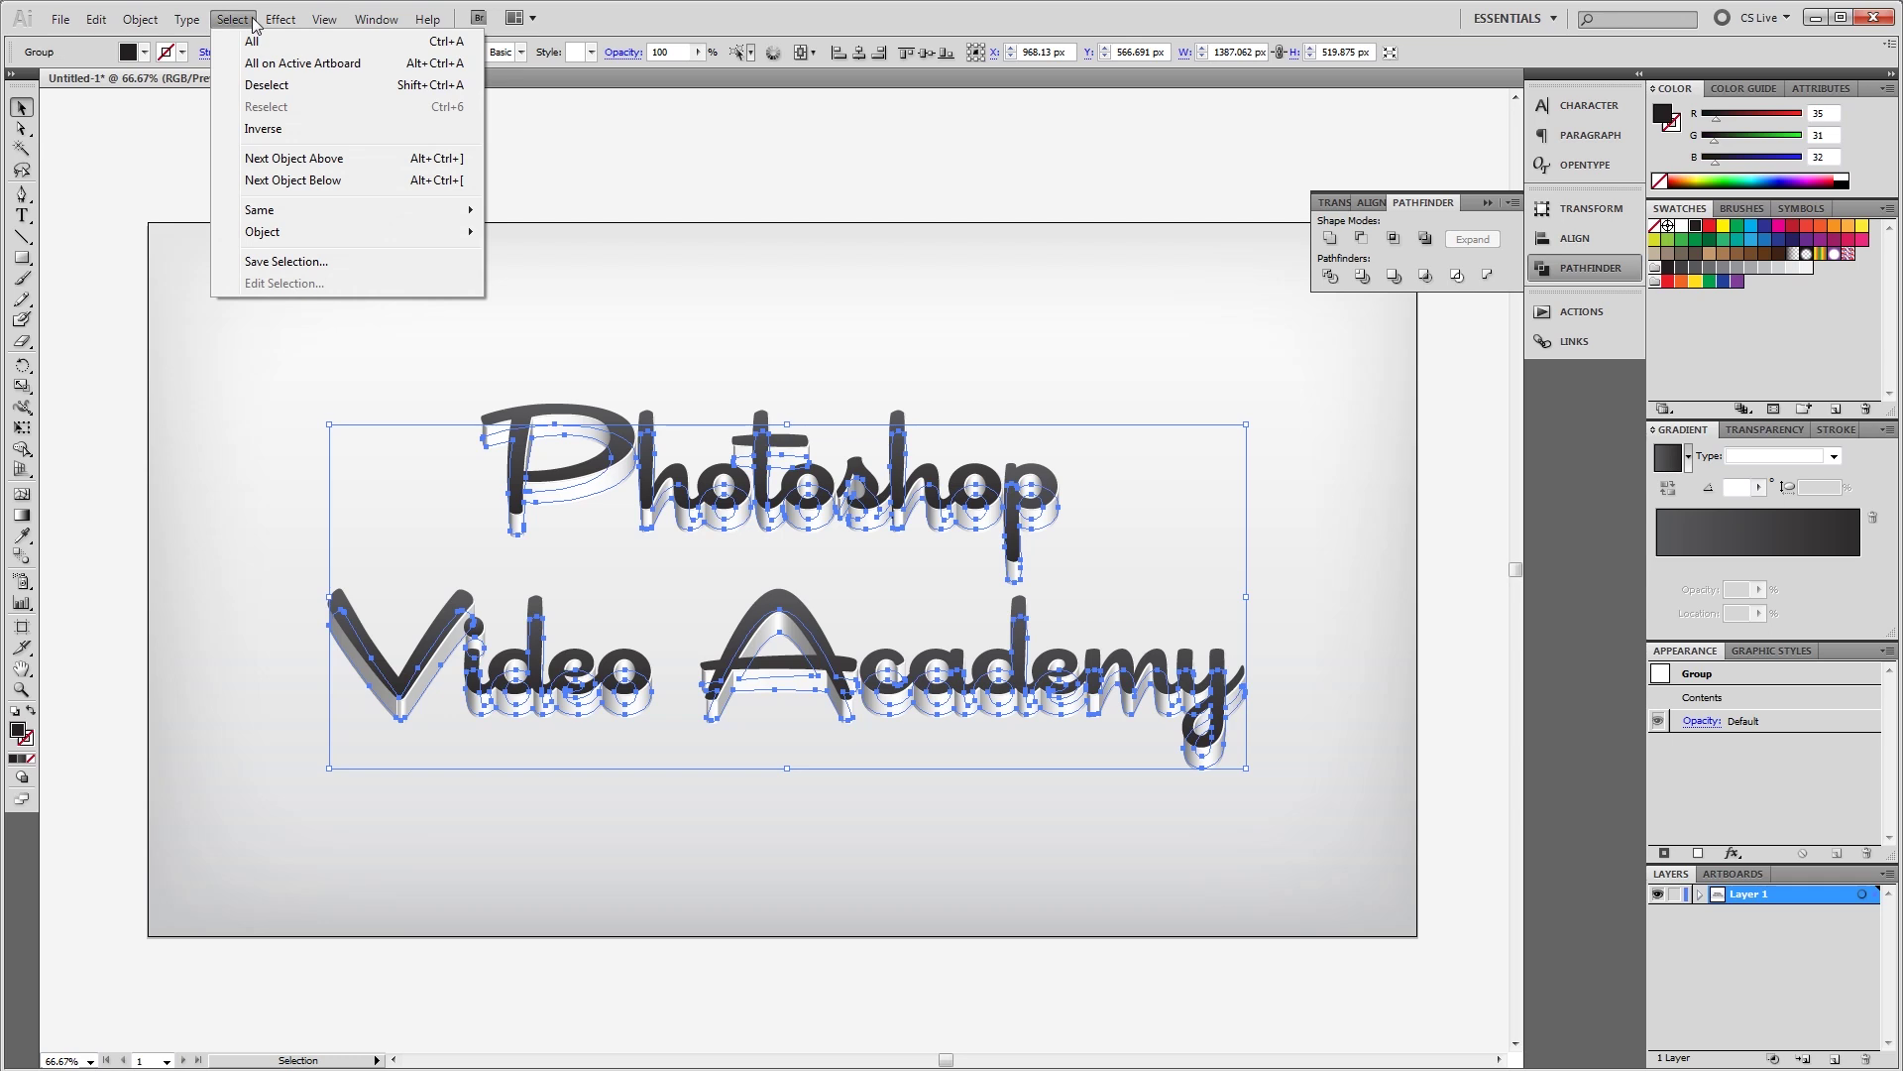
pyautogui.moveTo(281, 19)
pyautogui.moveTo(379, 357)
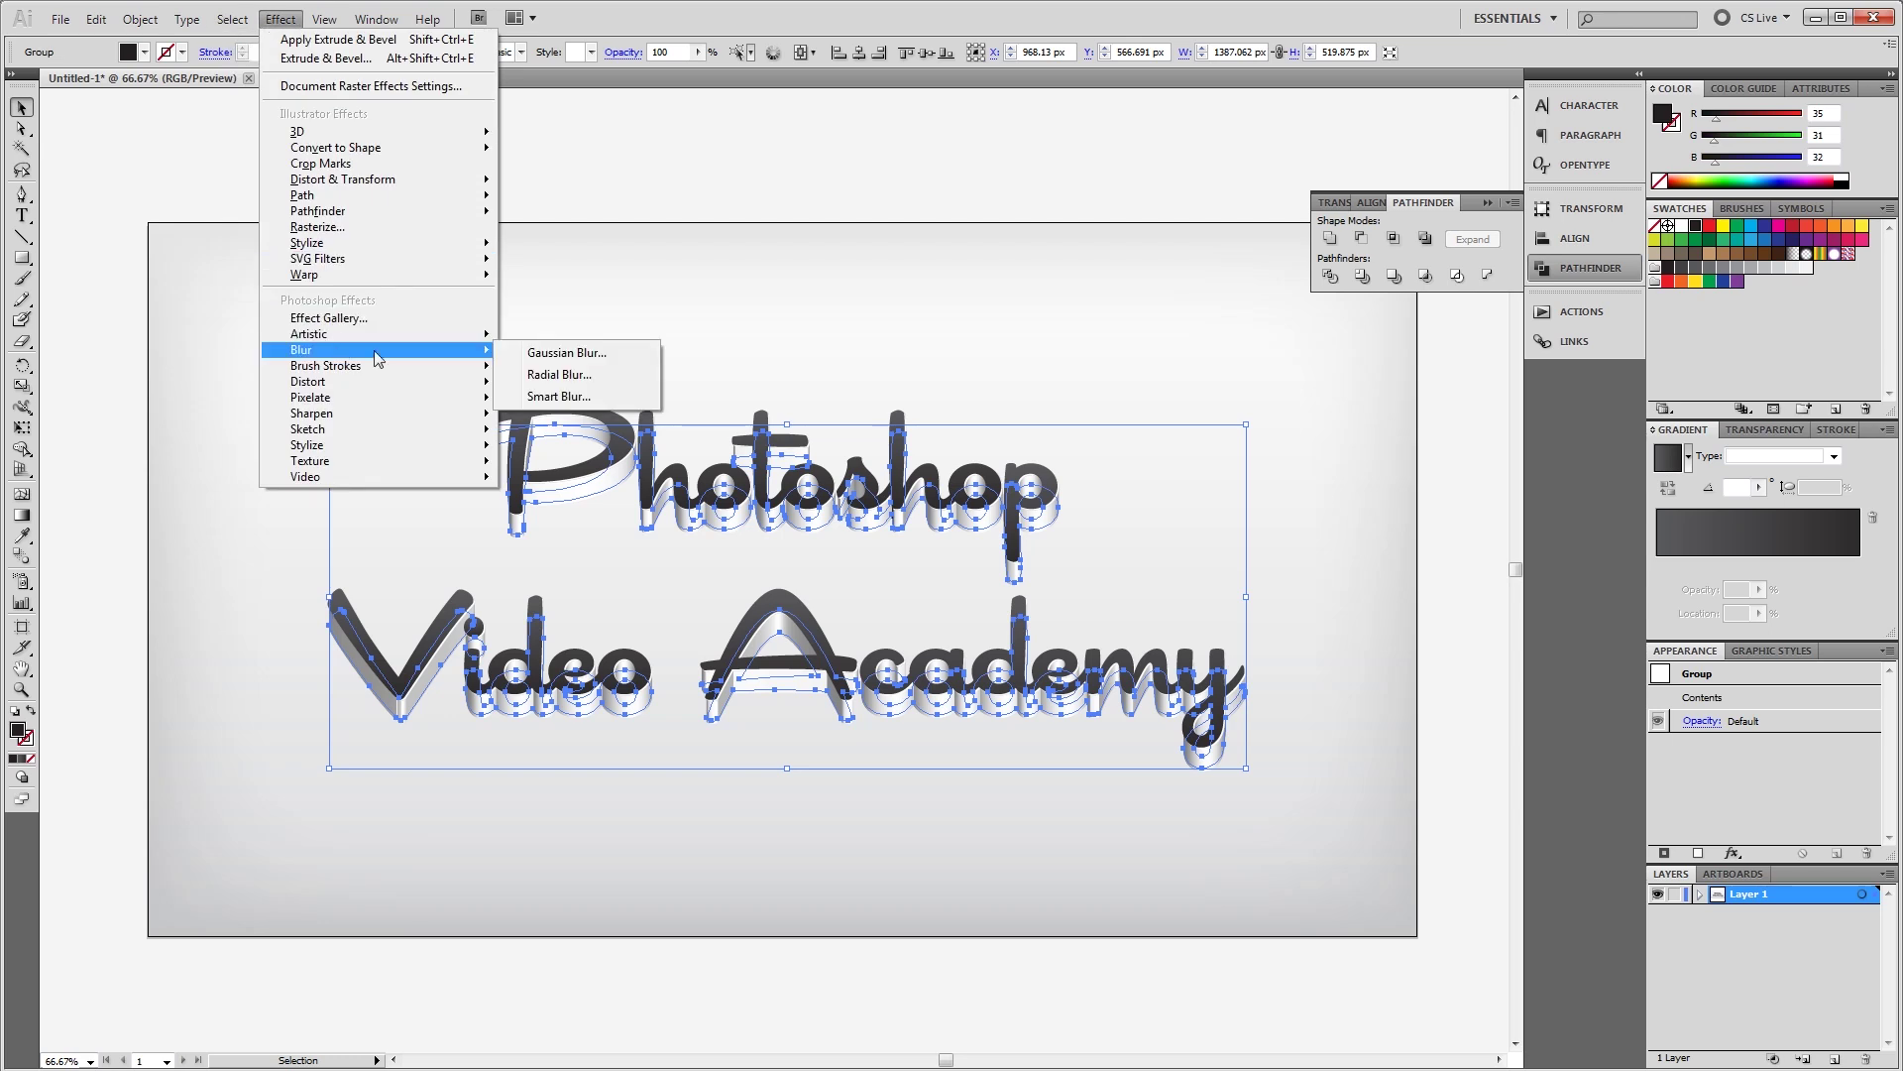
pyautogui.click(590, 353)
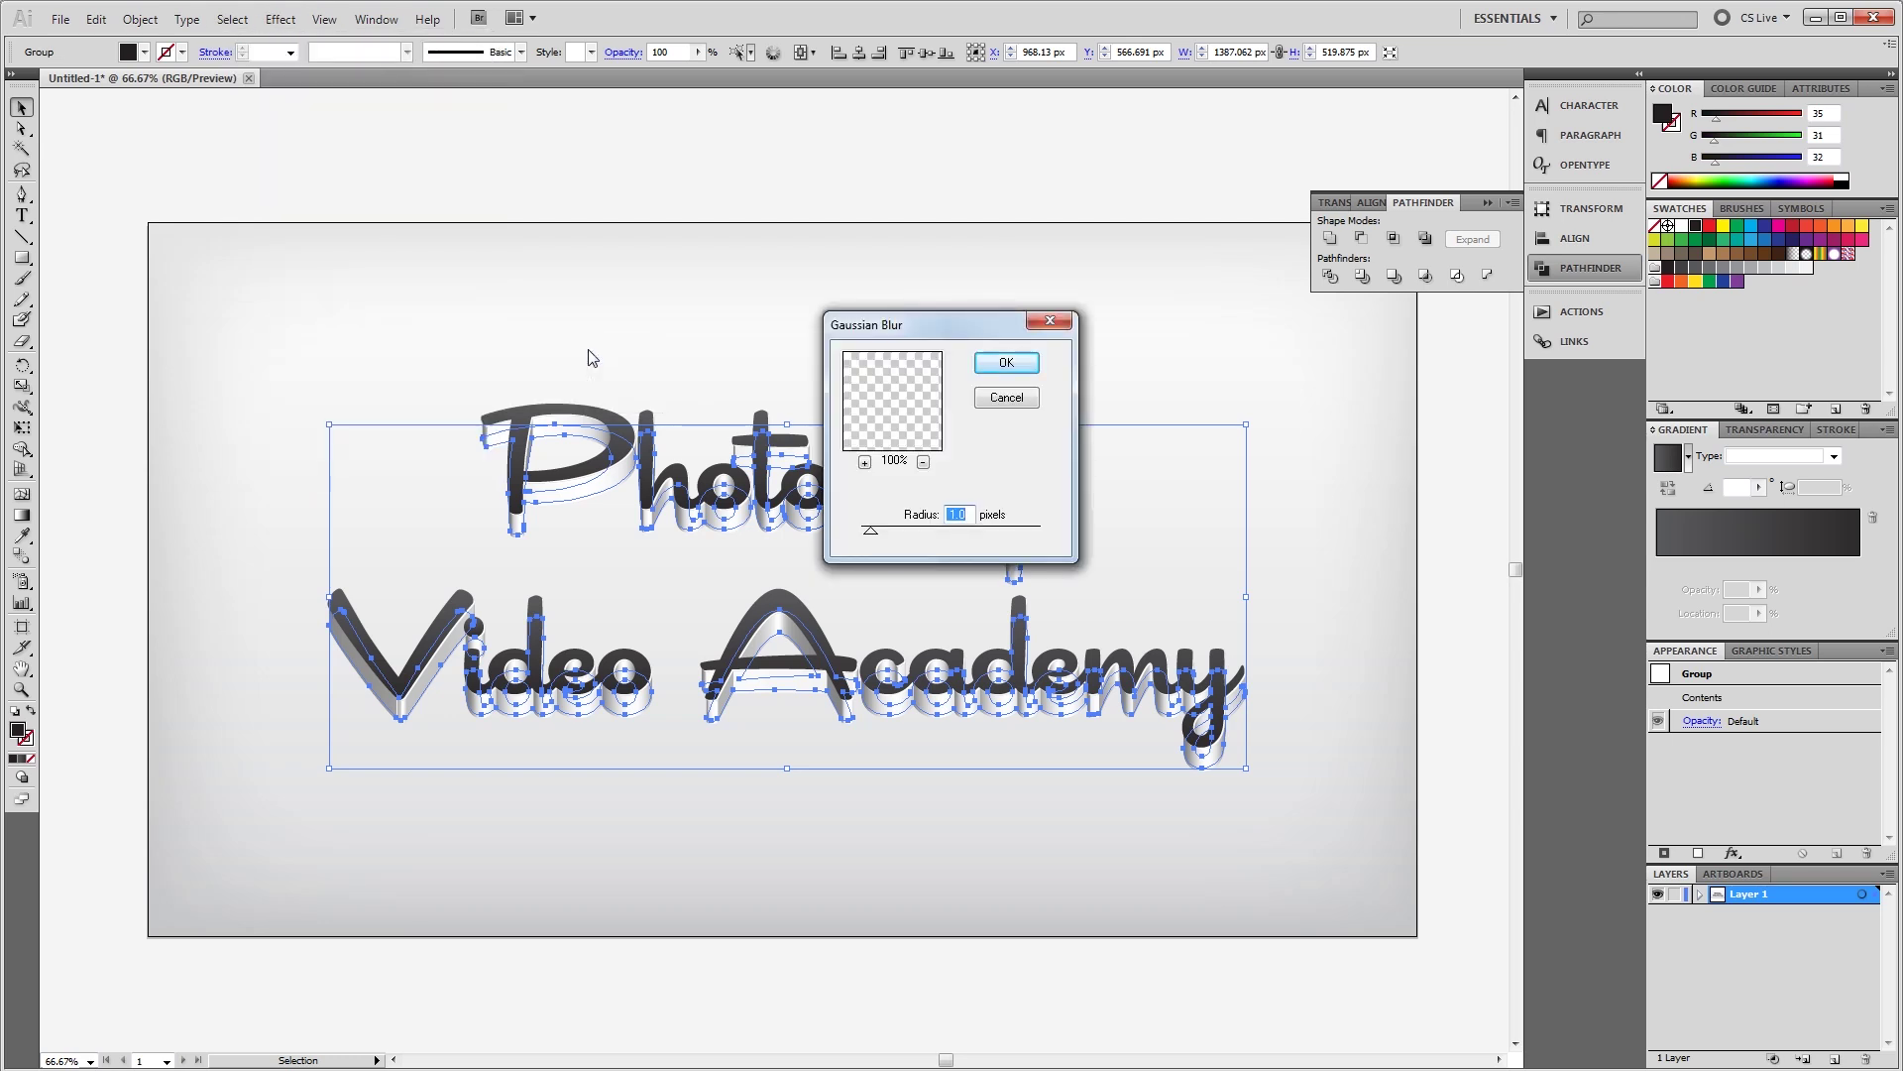
pyautogui.write('10')
pyautogui.press('Return')
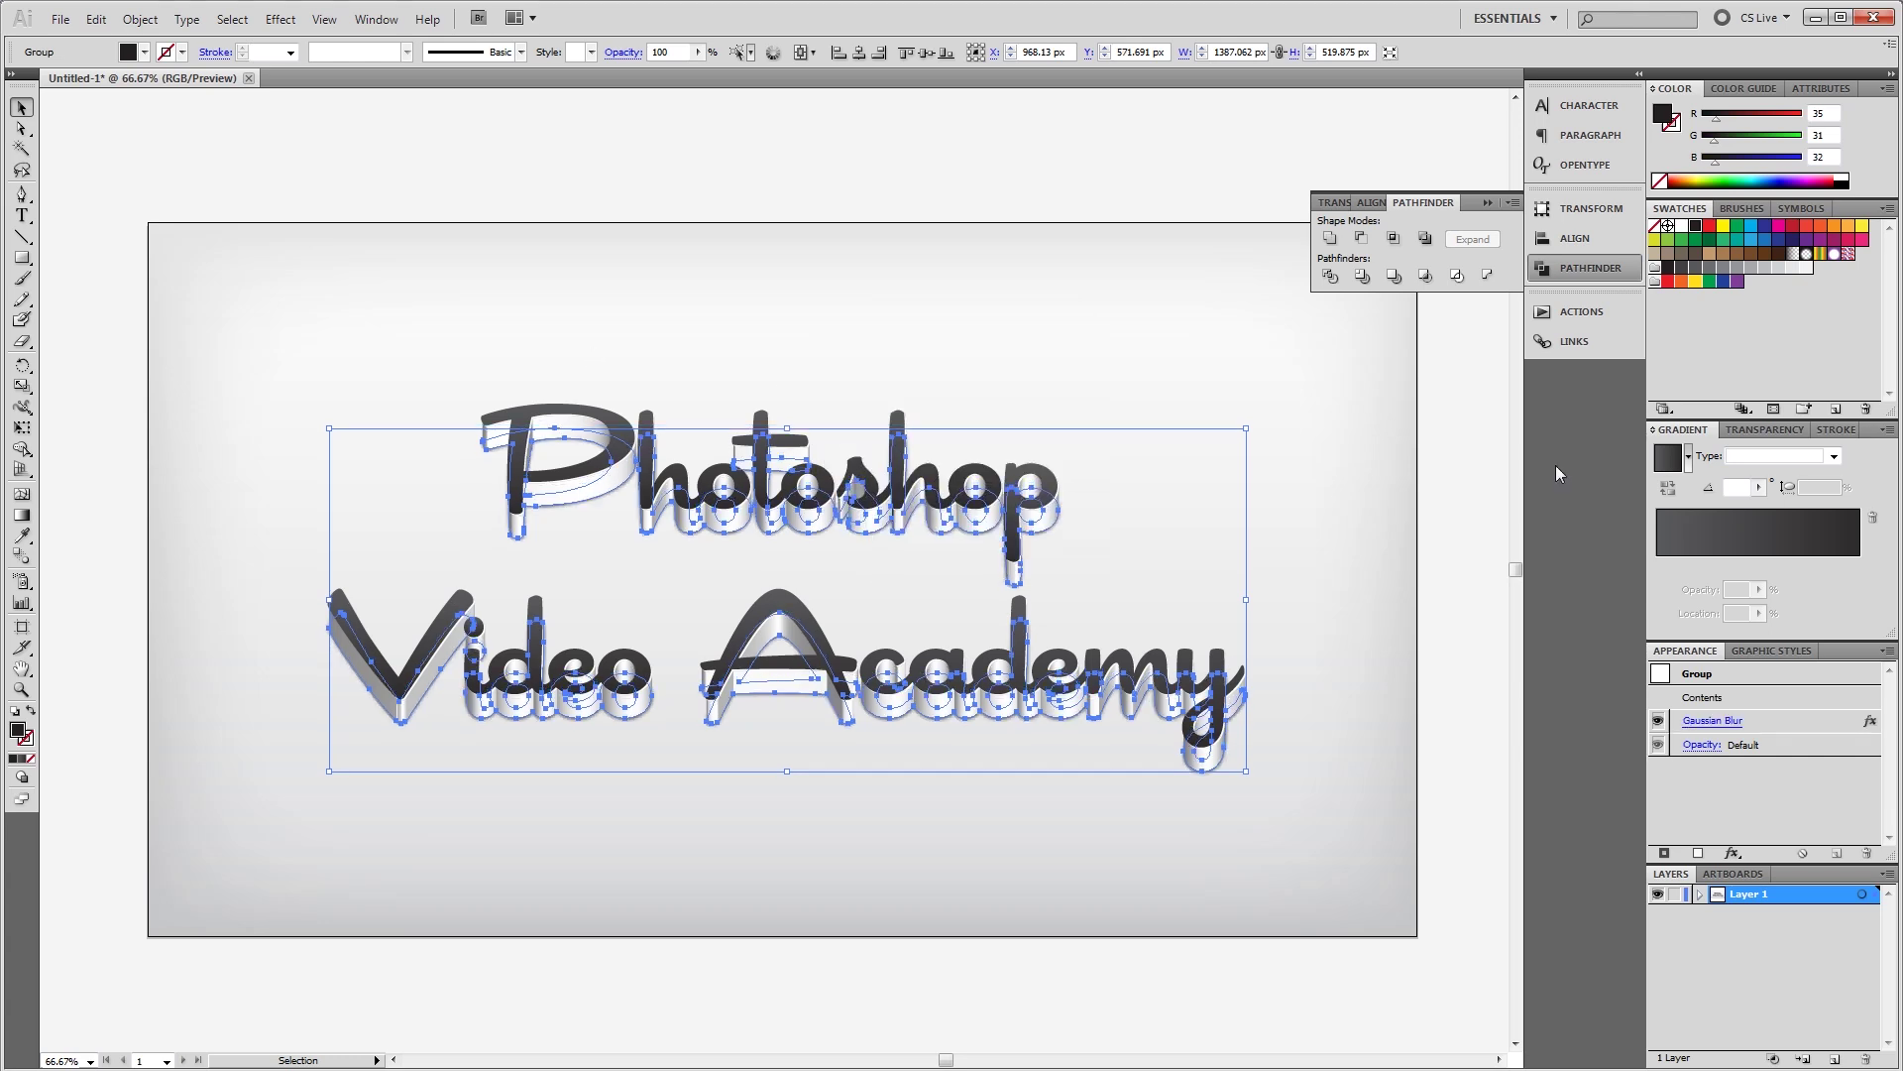
# Set the blurred group's opacity to 50% in the Transparency panel
pyautogui.click(1796, 434)
pyautogui.click(1809, 453)
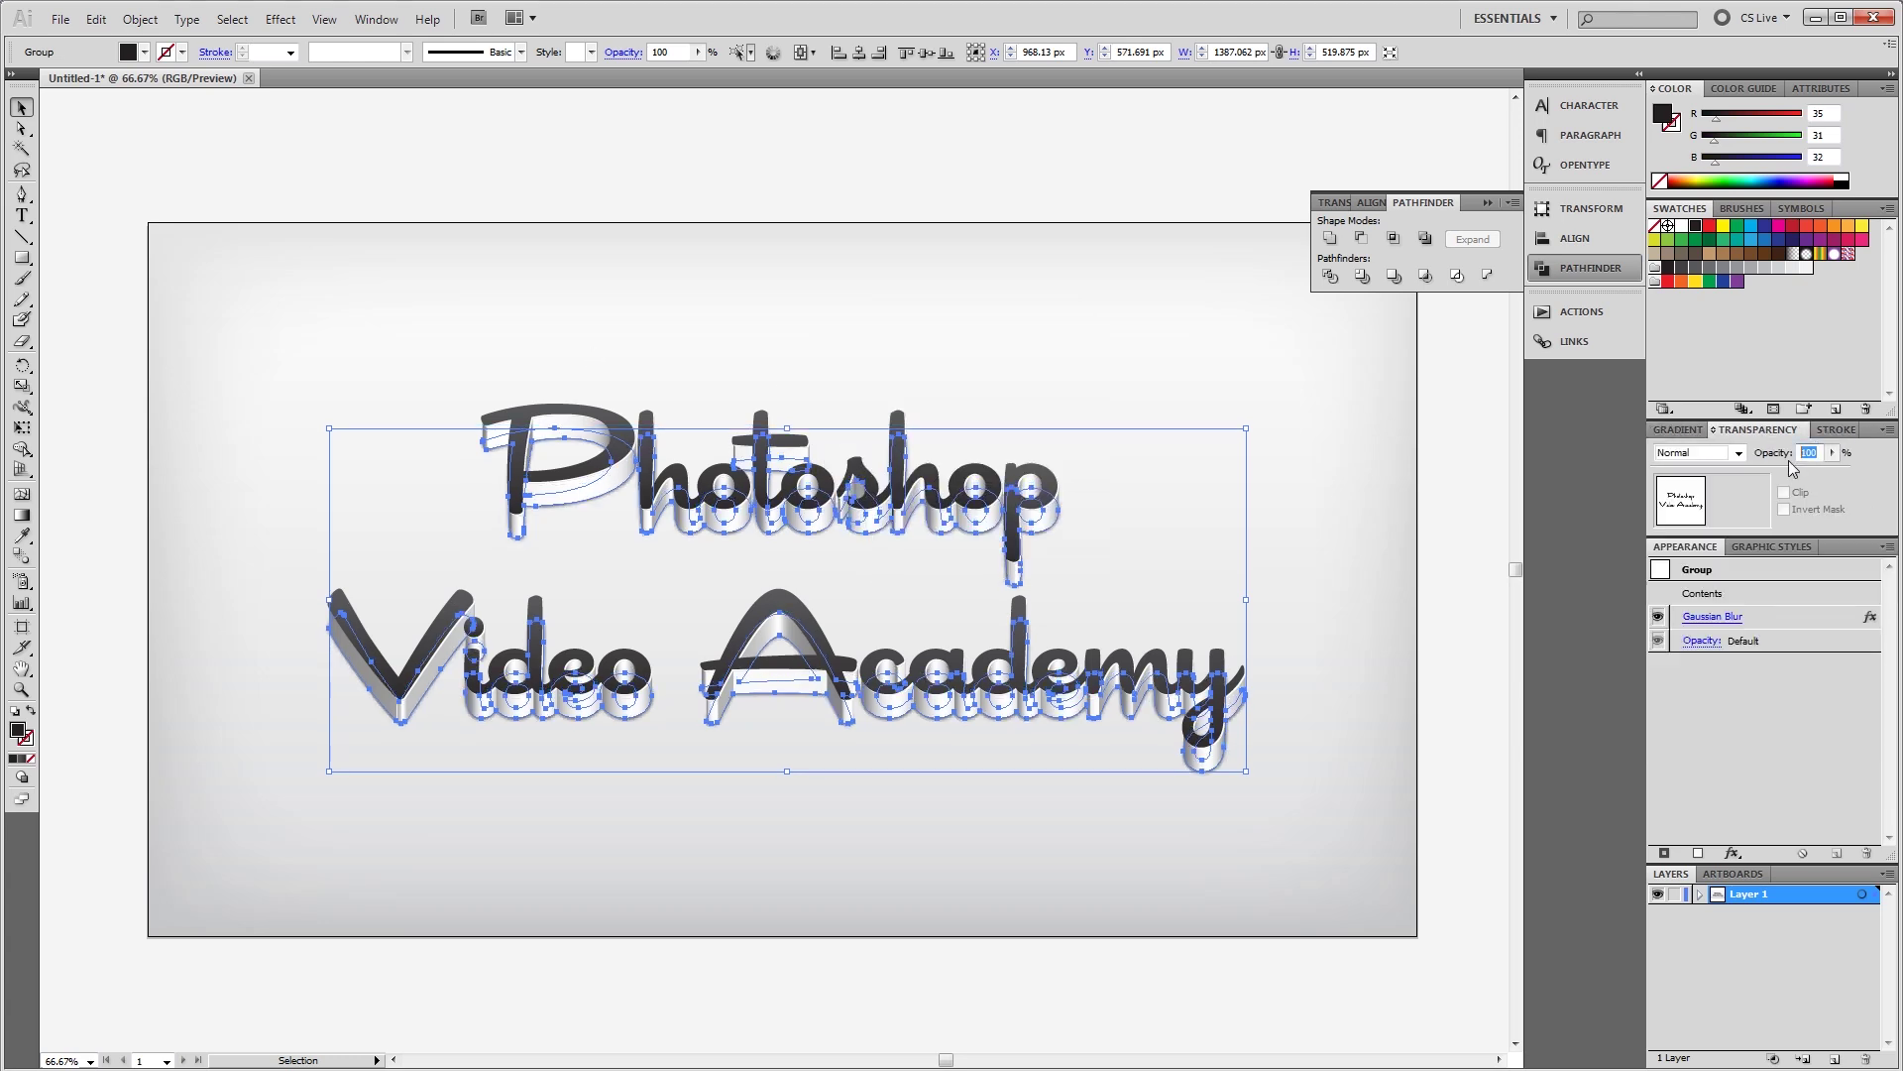
pyautogui.write('50')
pyautogui.press('Return')
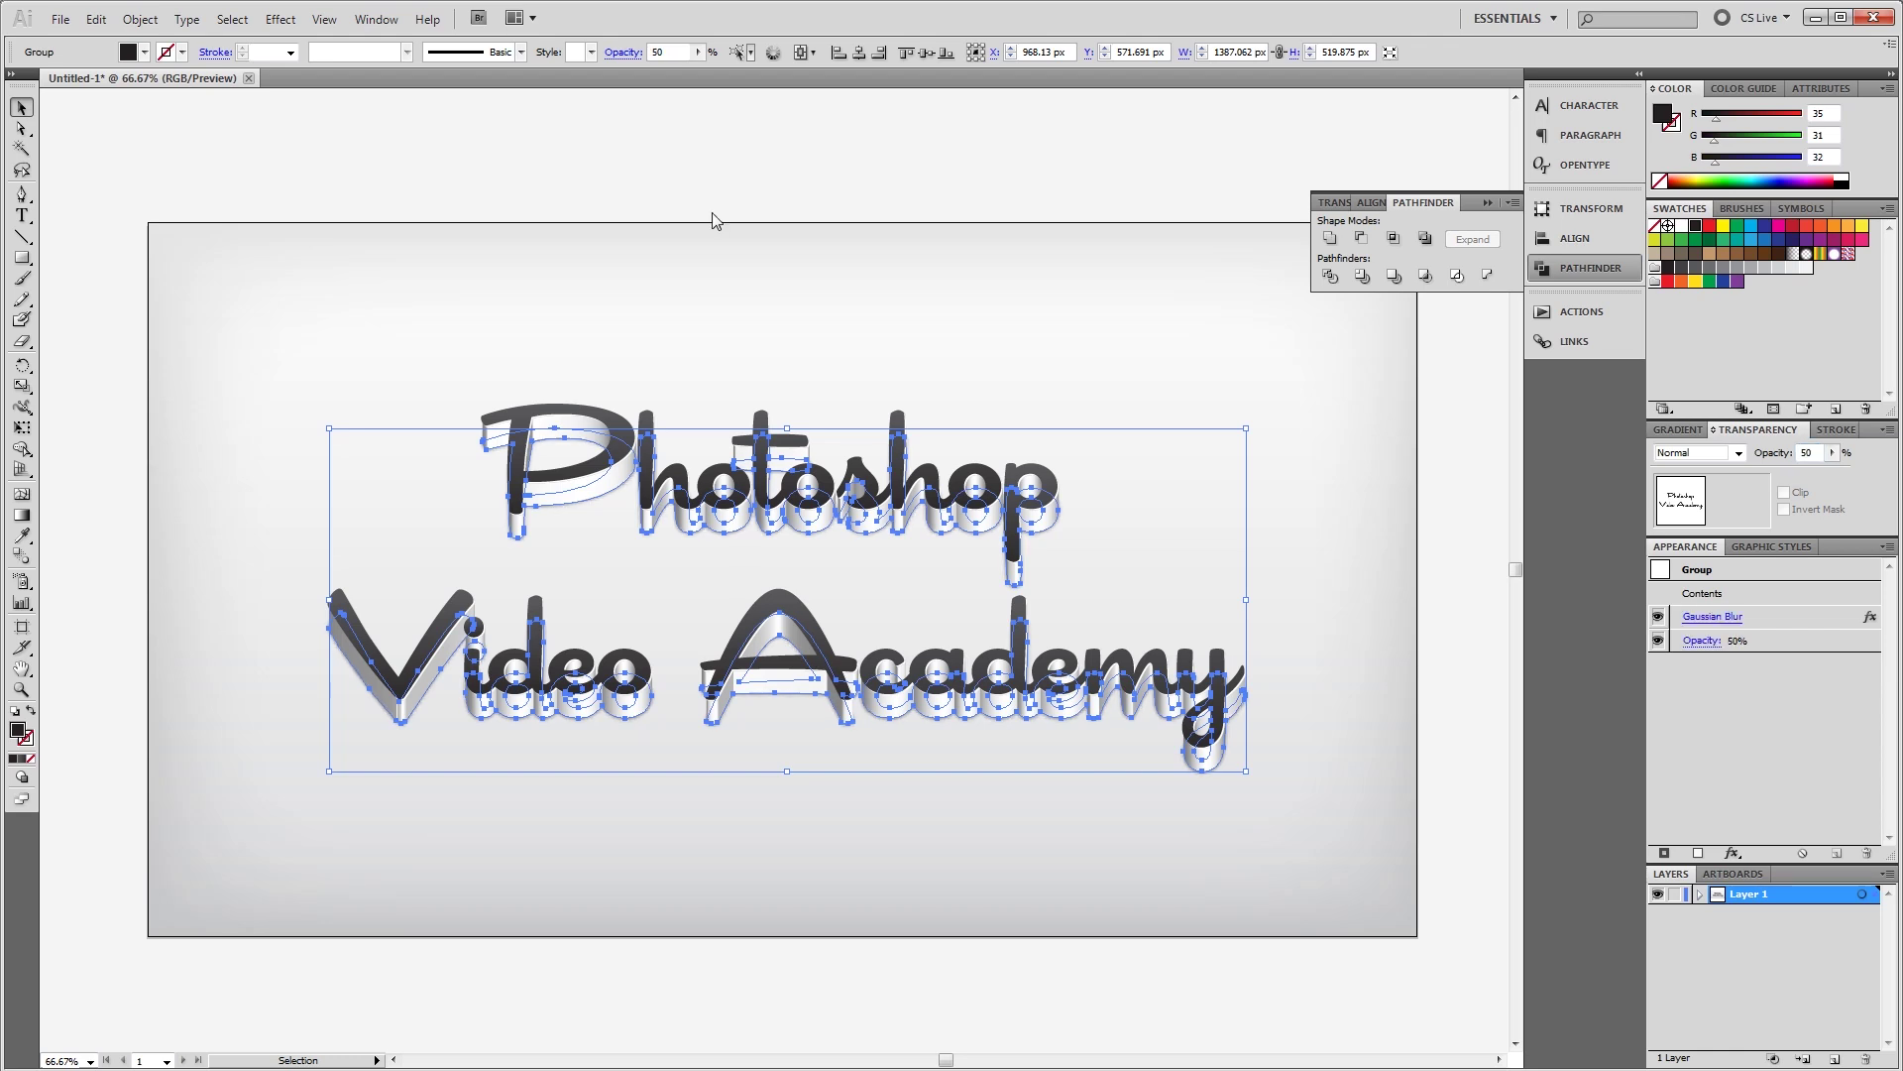
# Increase the shadow's Gaussian Blur radius to 75 pixels, check its opacity, and deselect
pyautogui.press('a')
pyautogui.press('v')
pyautogui.press('a')
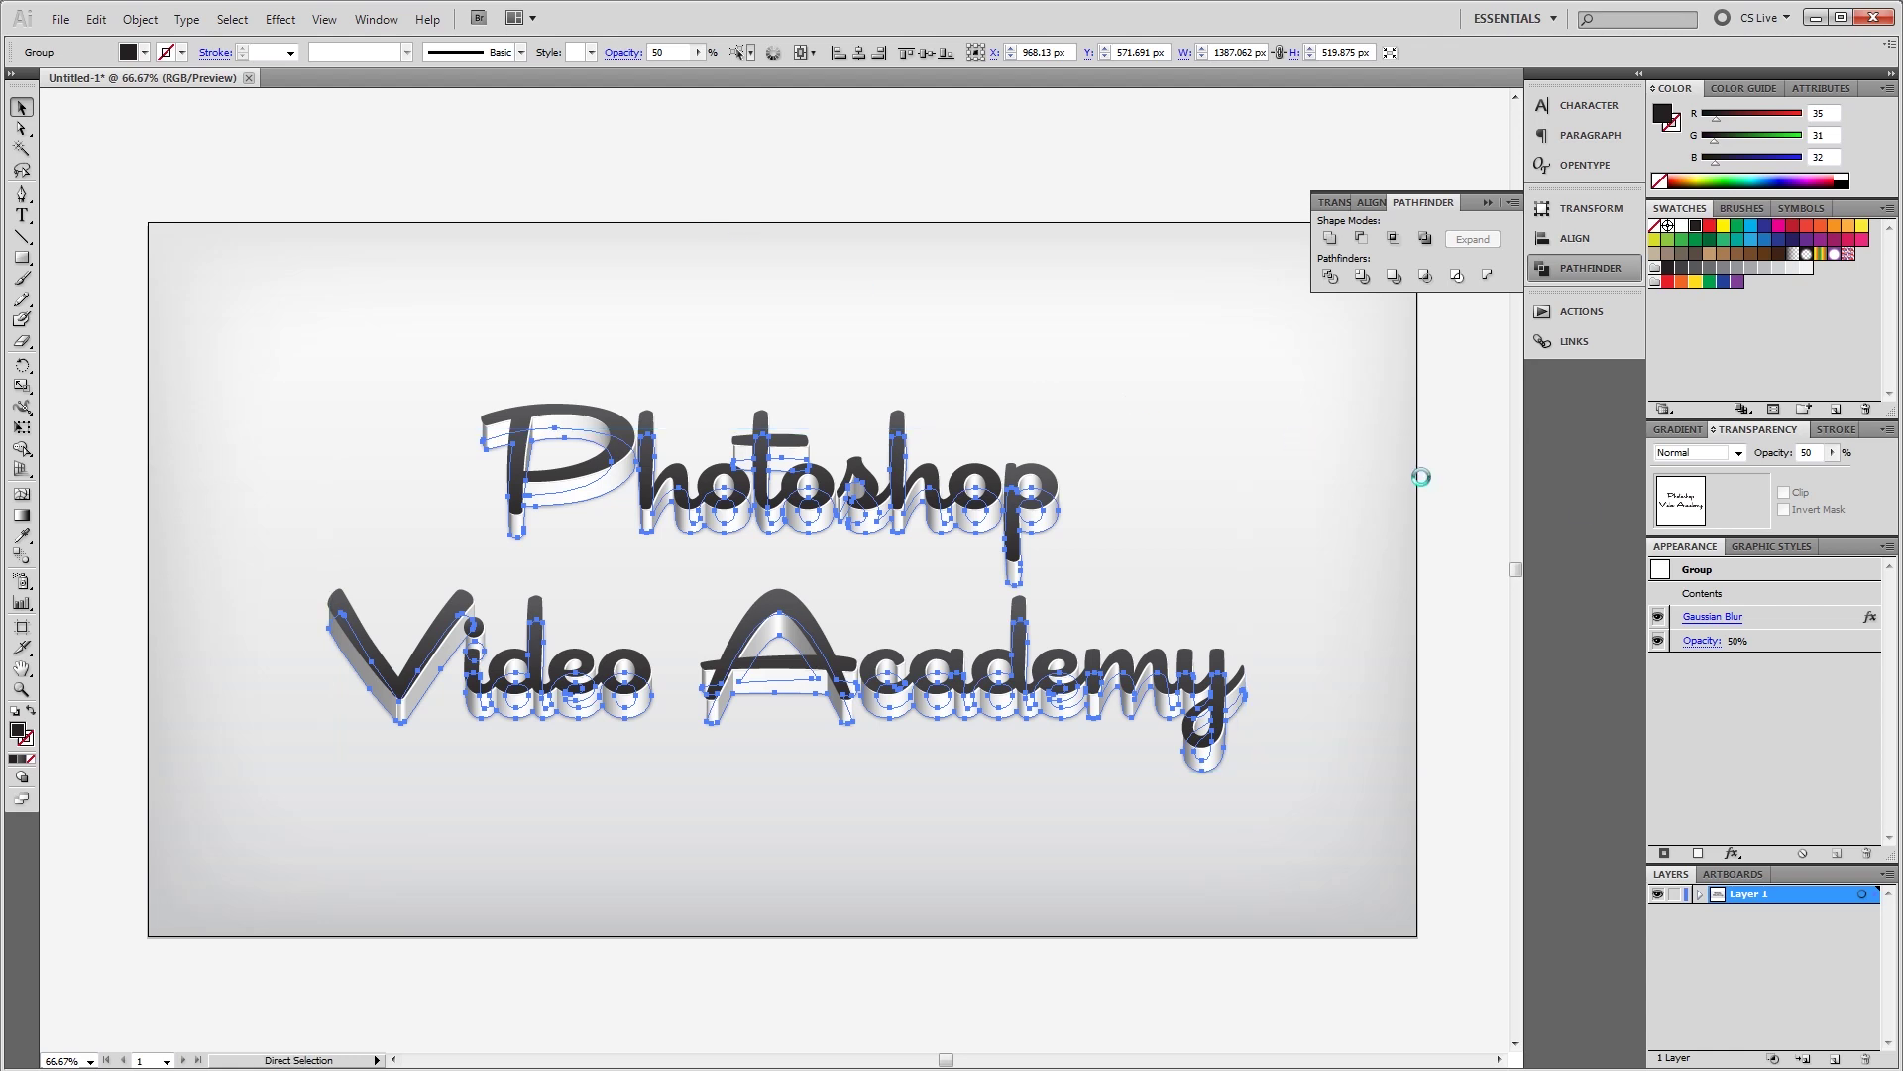
pyautogui.press('v')
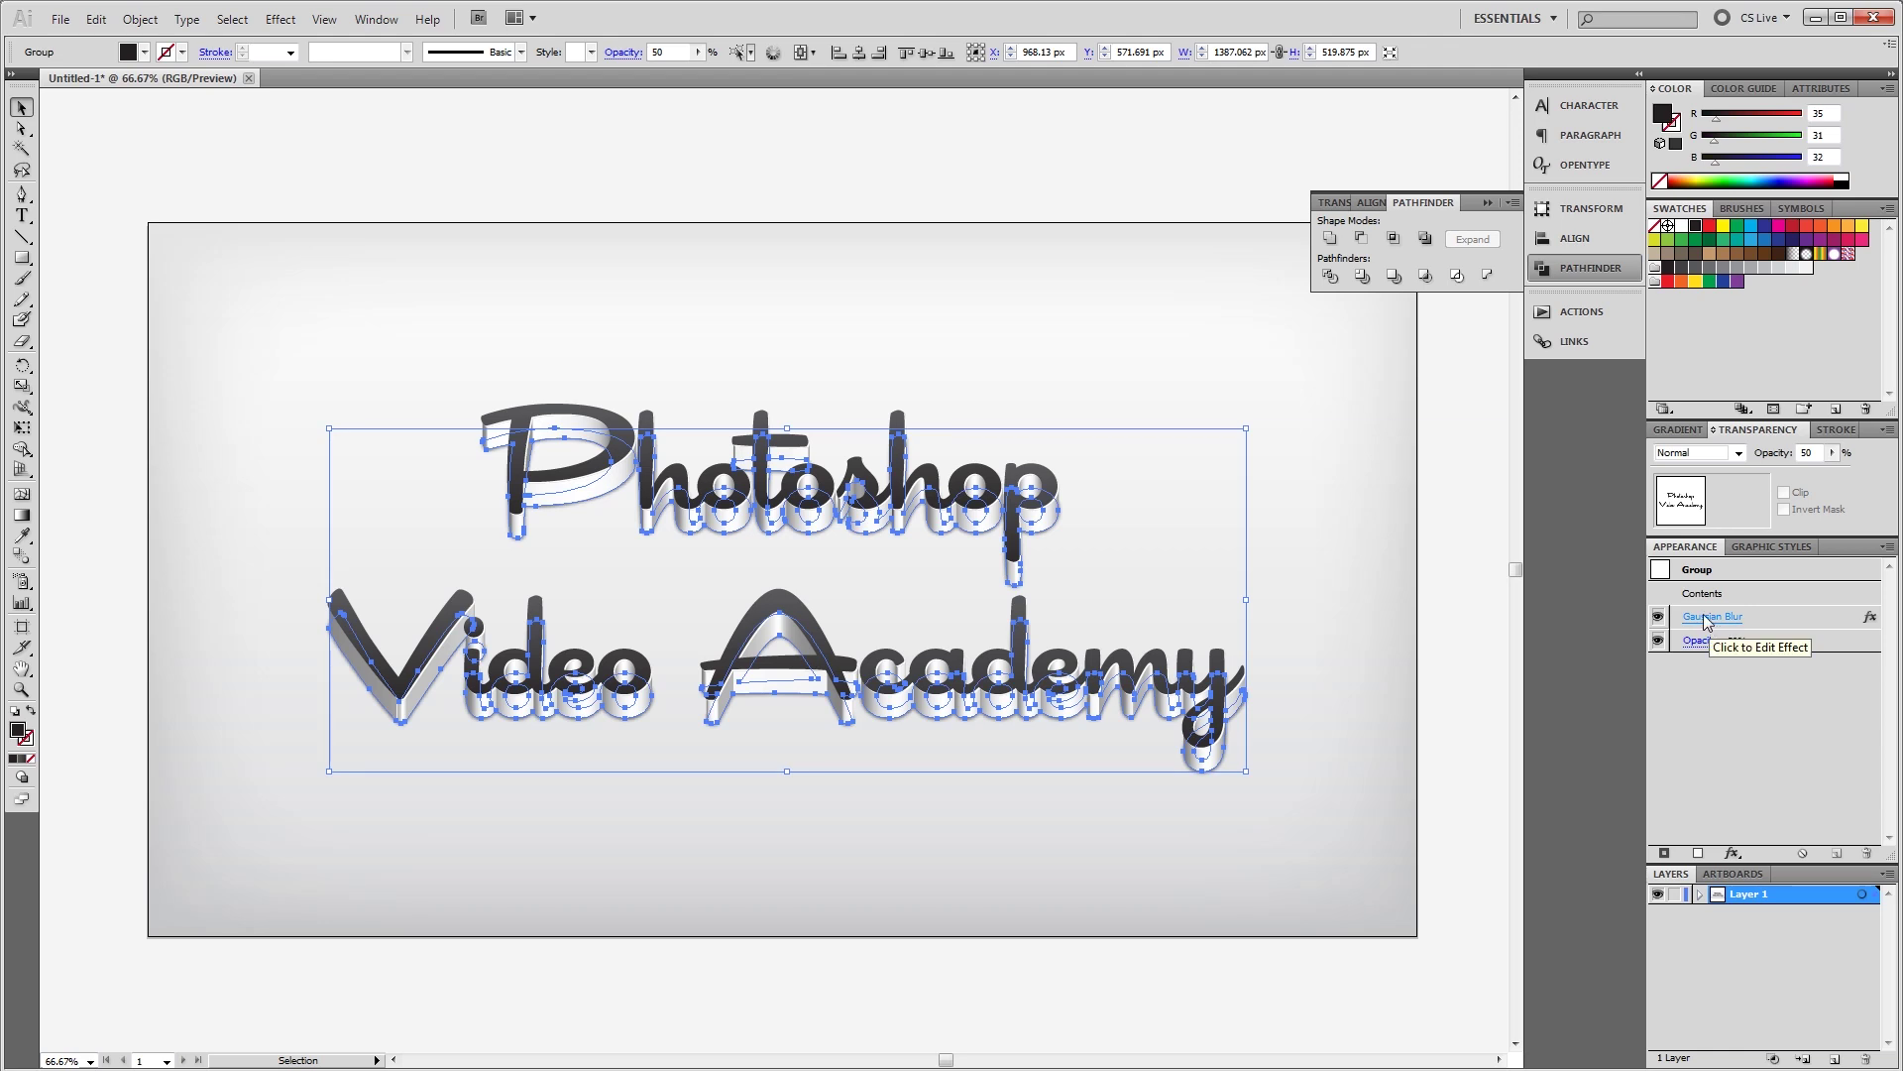
pyautogui.click(1705, 617)
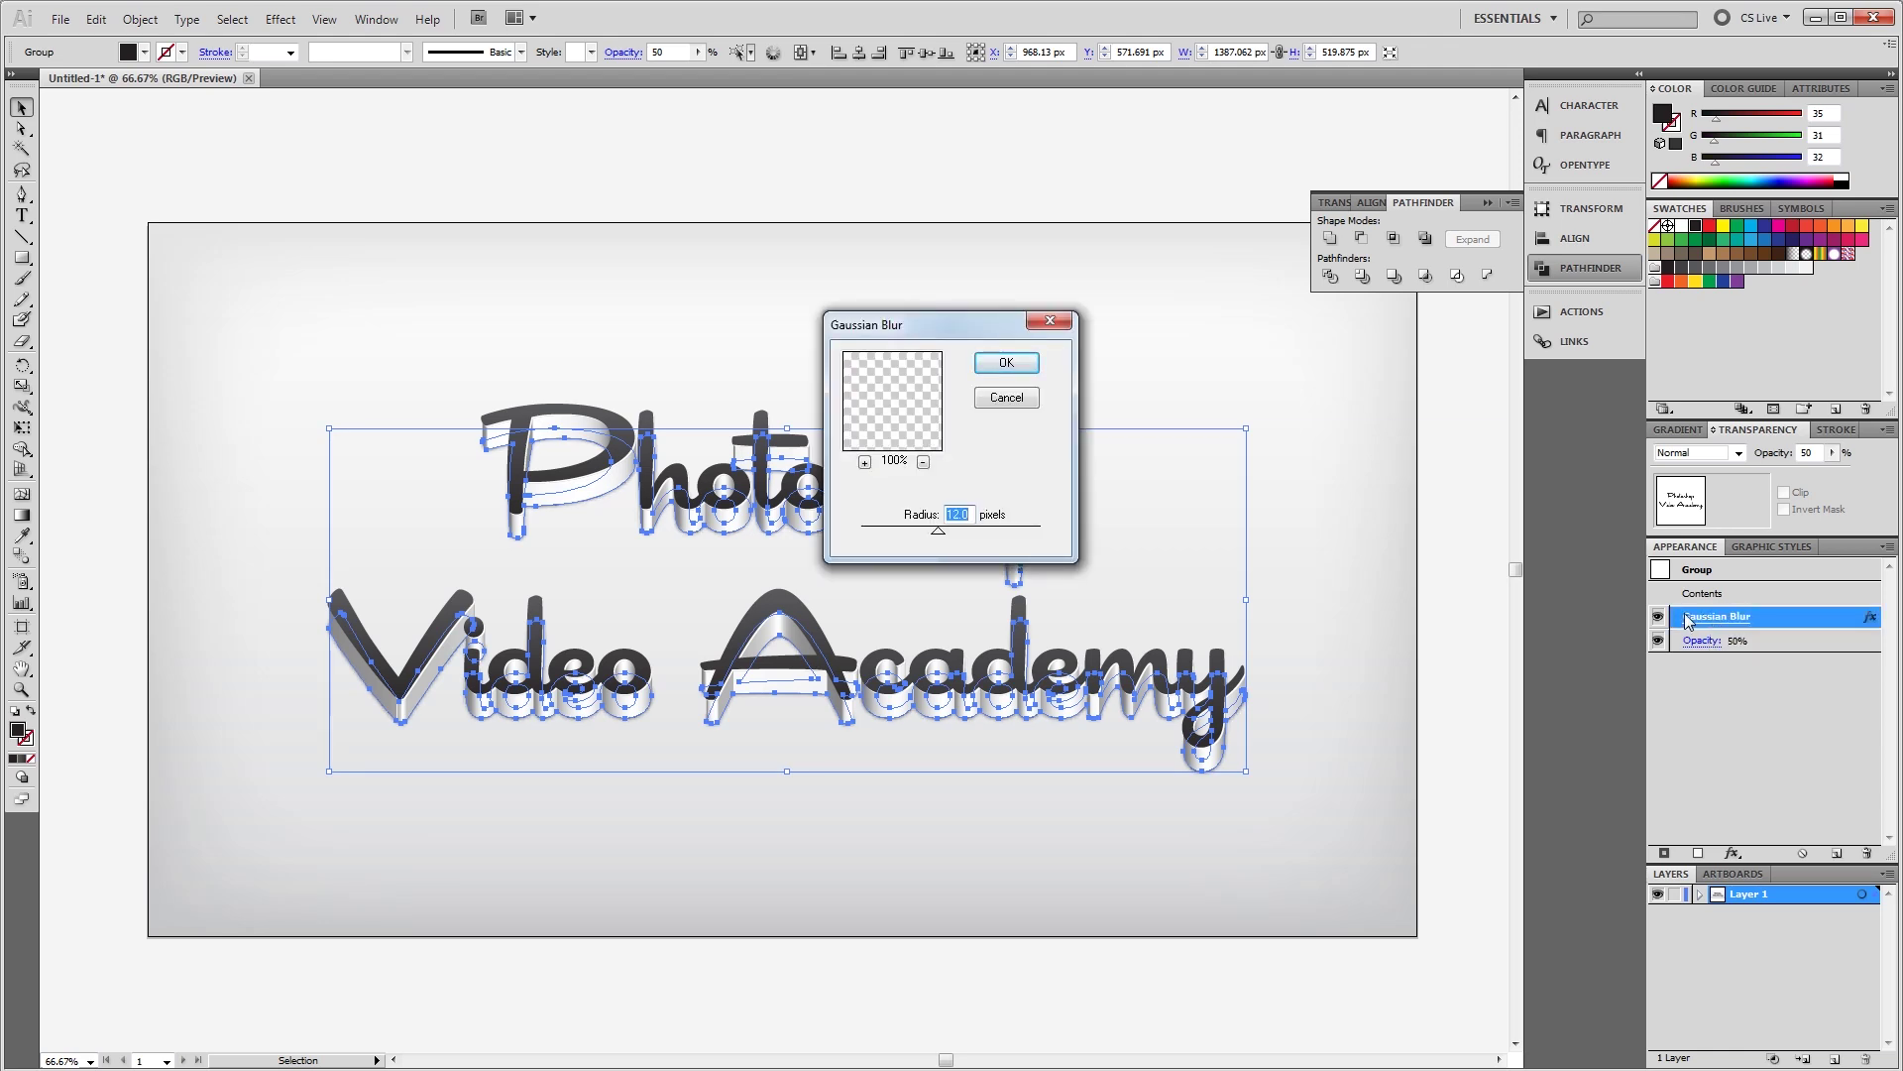
pyautogui.write('75')
pyautogui.press('Return')
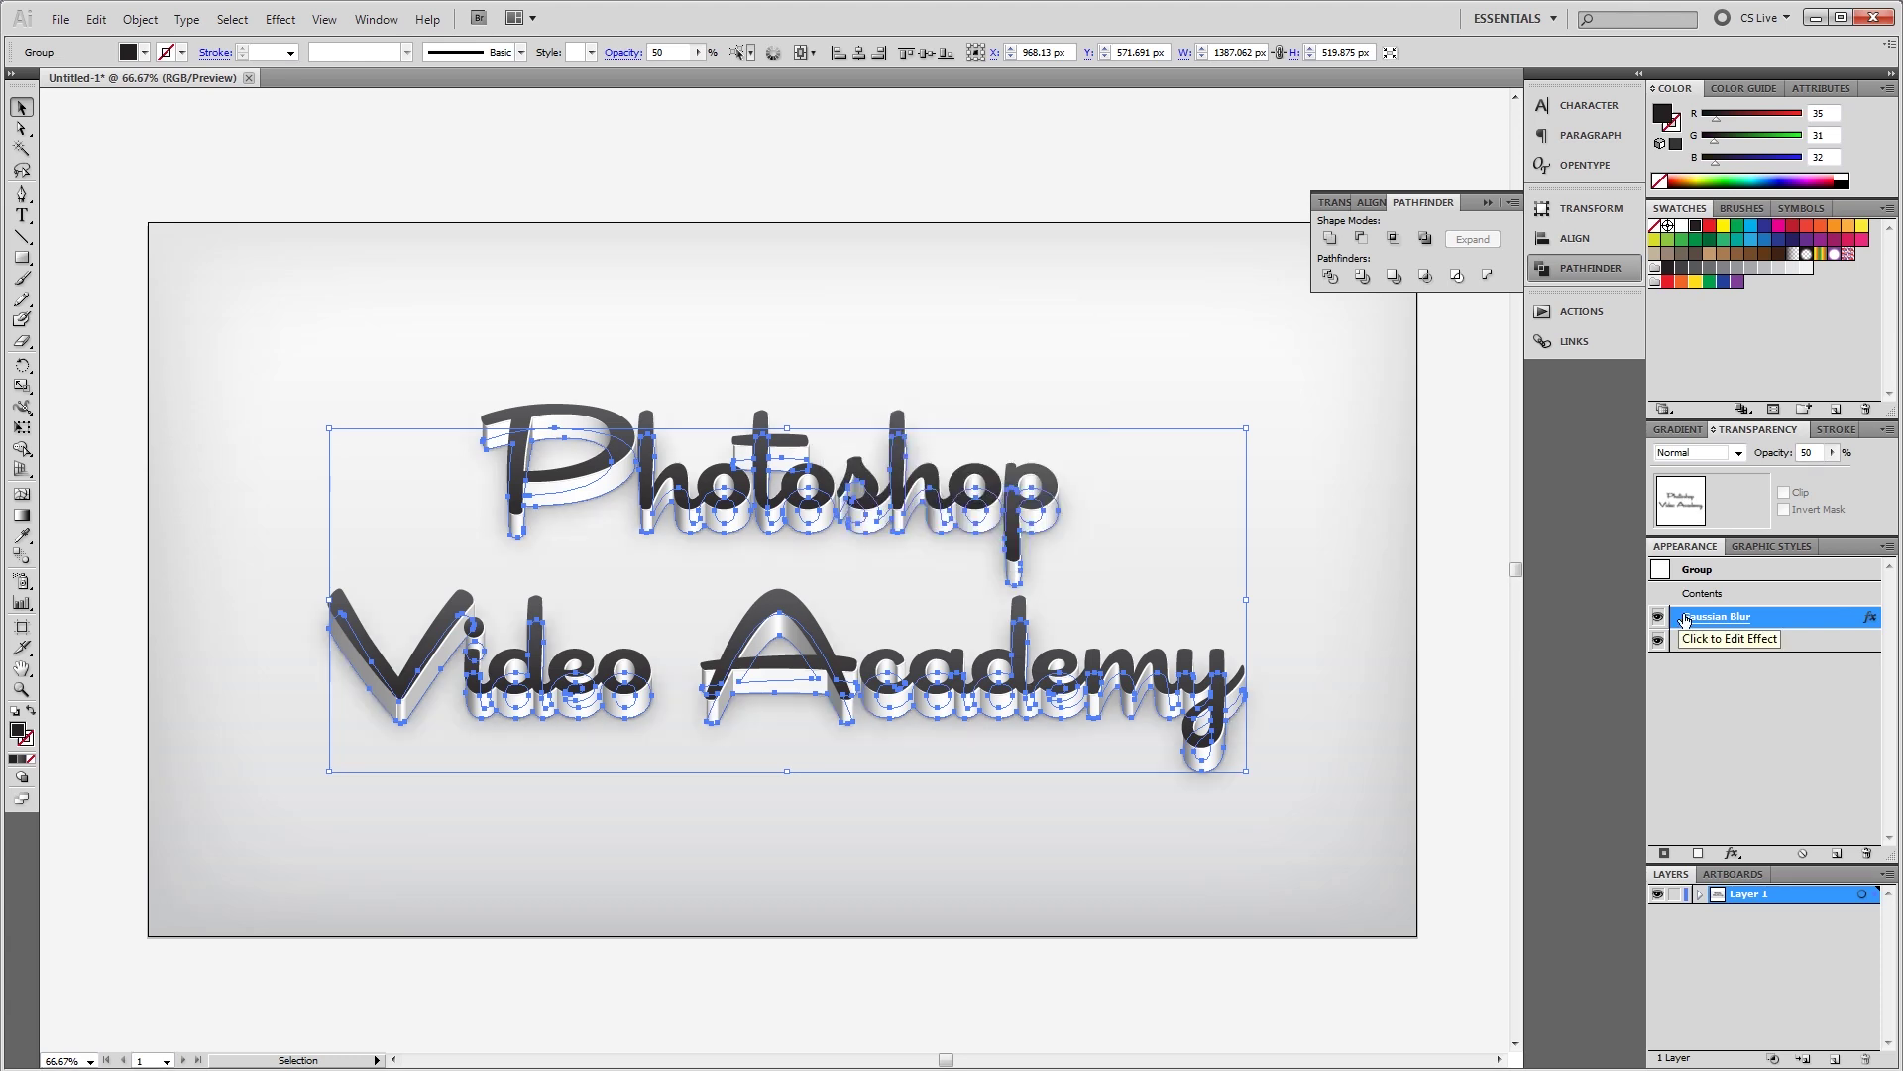
pyautogui.doubleClick(1808, 452)
pyautogui.click(724, 182)
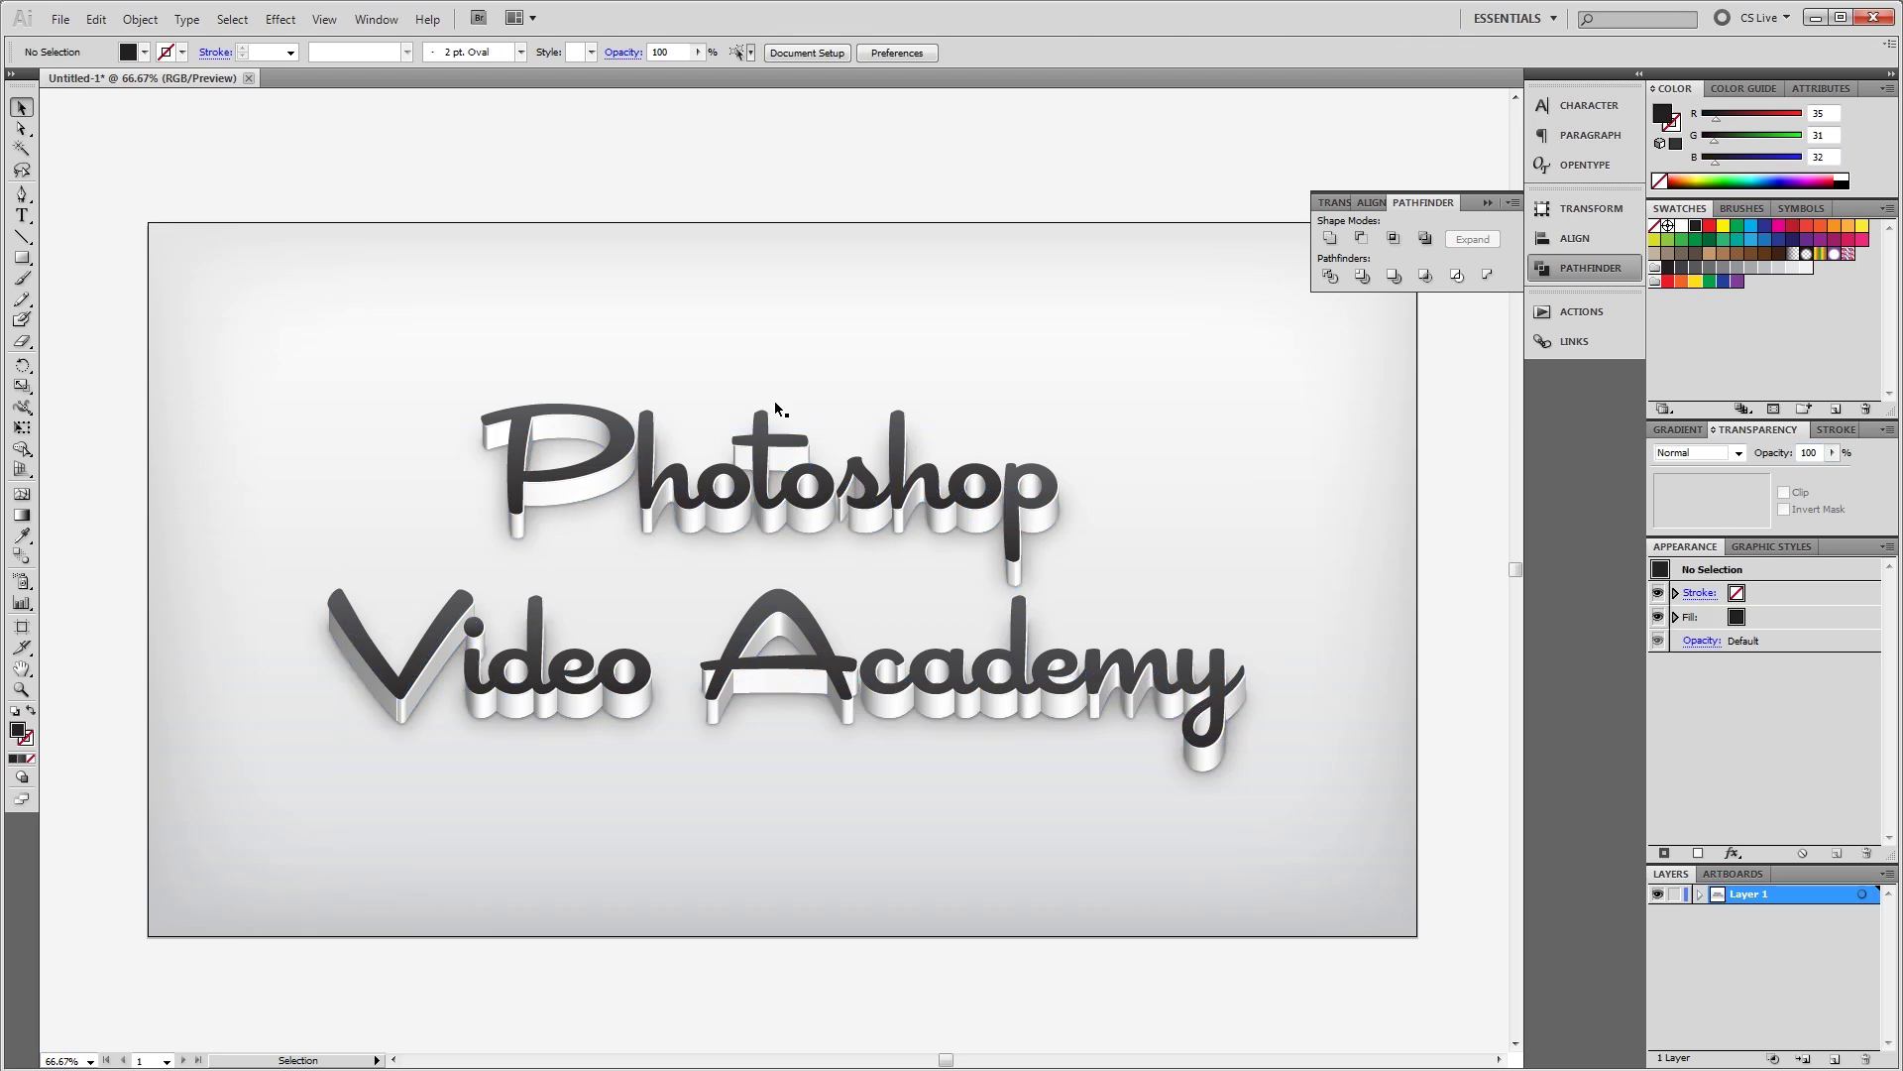
# Drag concrete-0013.jpg from Project Files onto the artboard and centre it both ways
pyautogui.hotkey('alt', 'Tab')
pyautogui.click(456, 397)
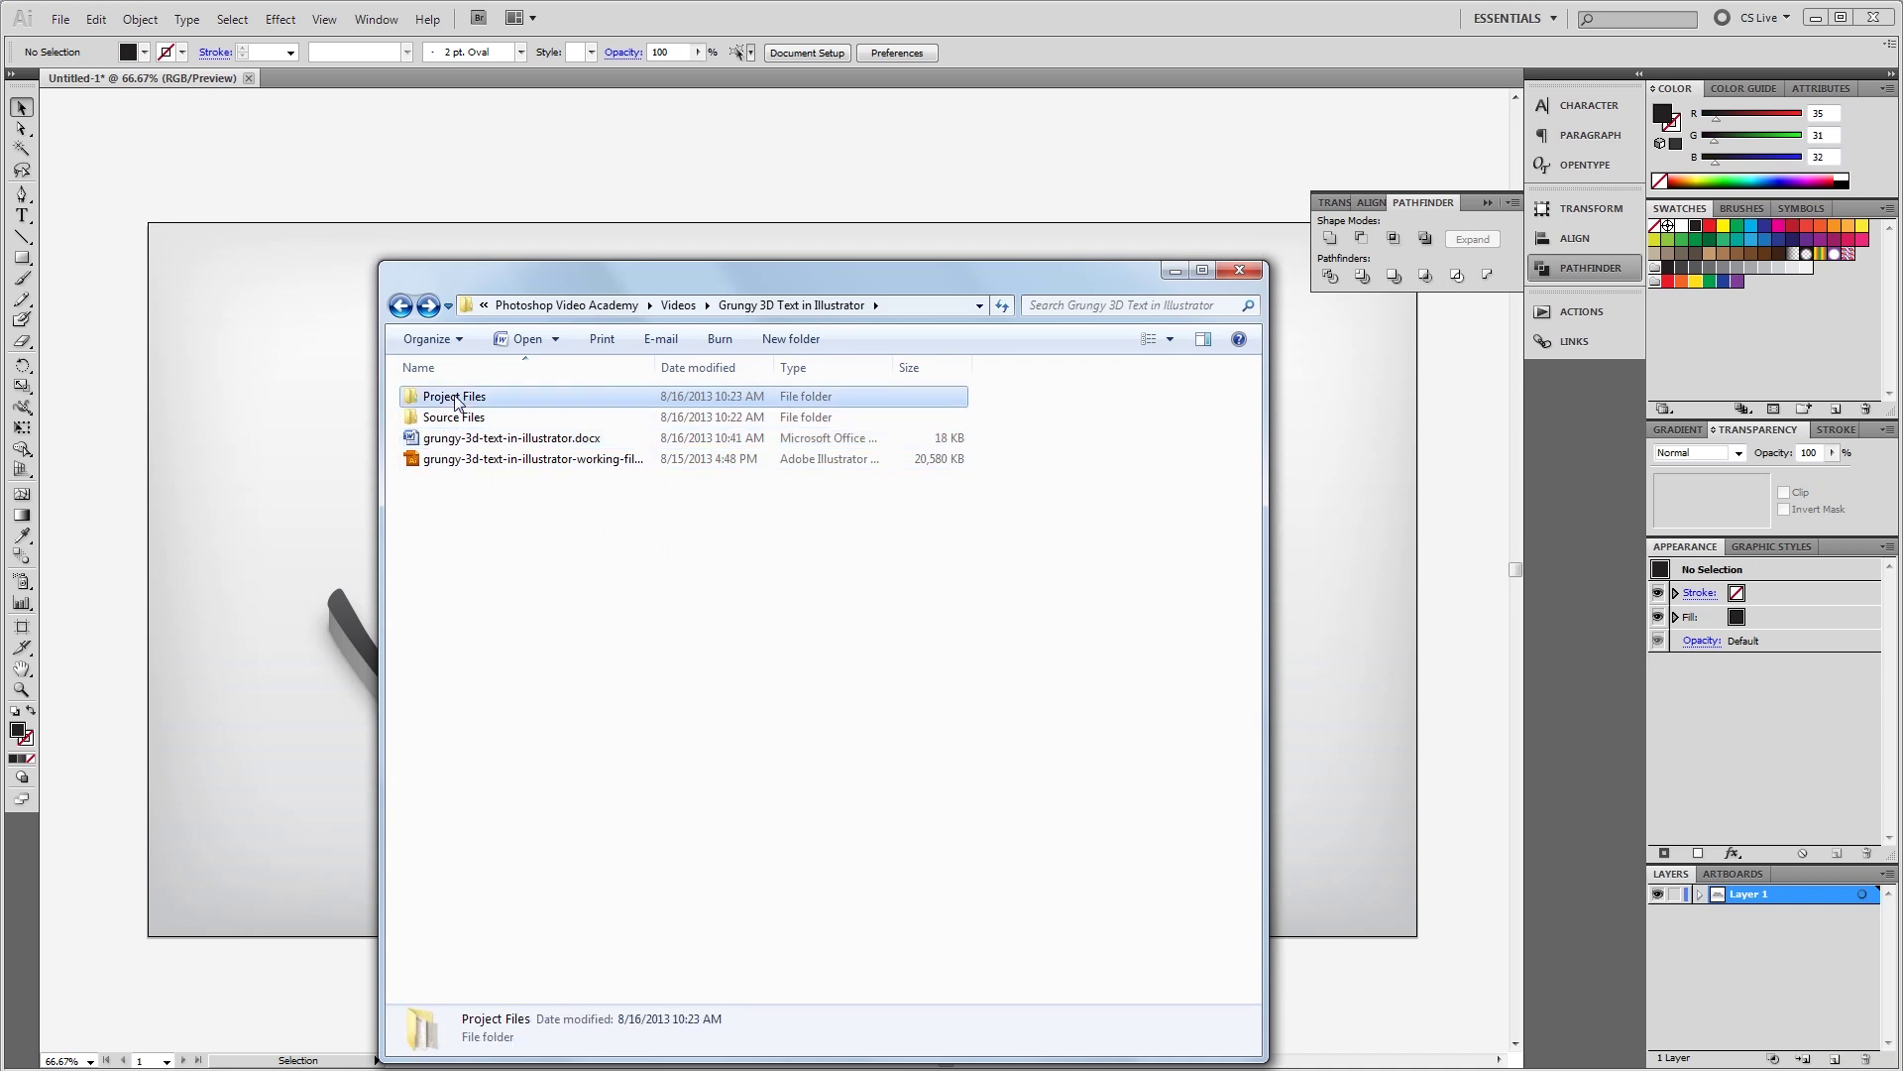
pyautogui.doubleClick(454, 395)
pyautogui.moveTo(454, 395); pyautogui.dragTo(286, 452)
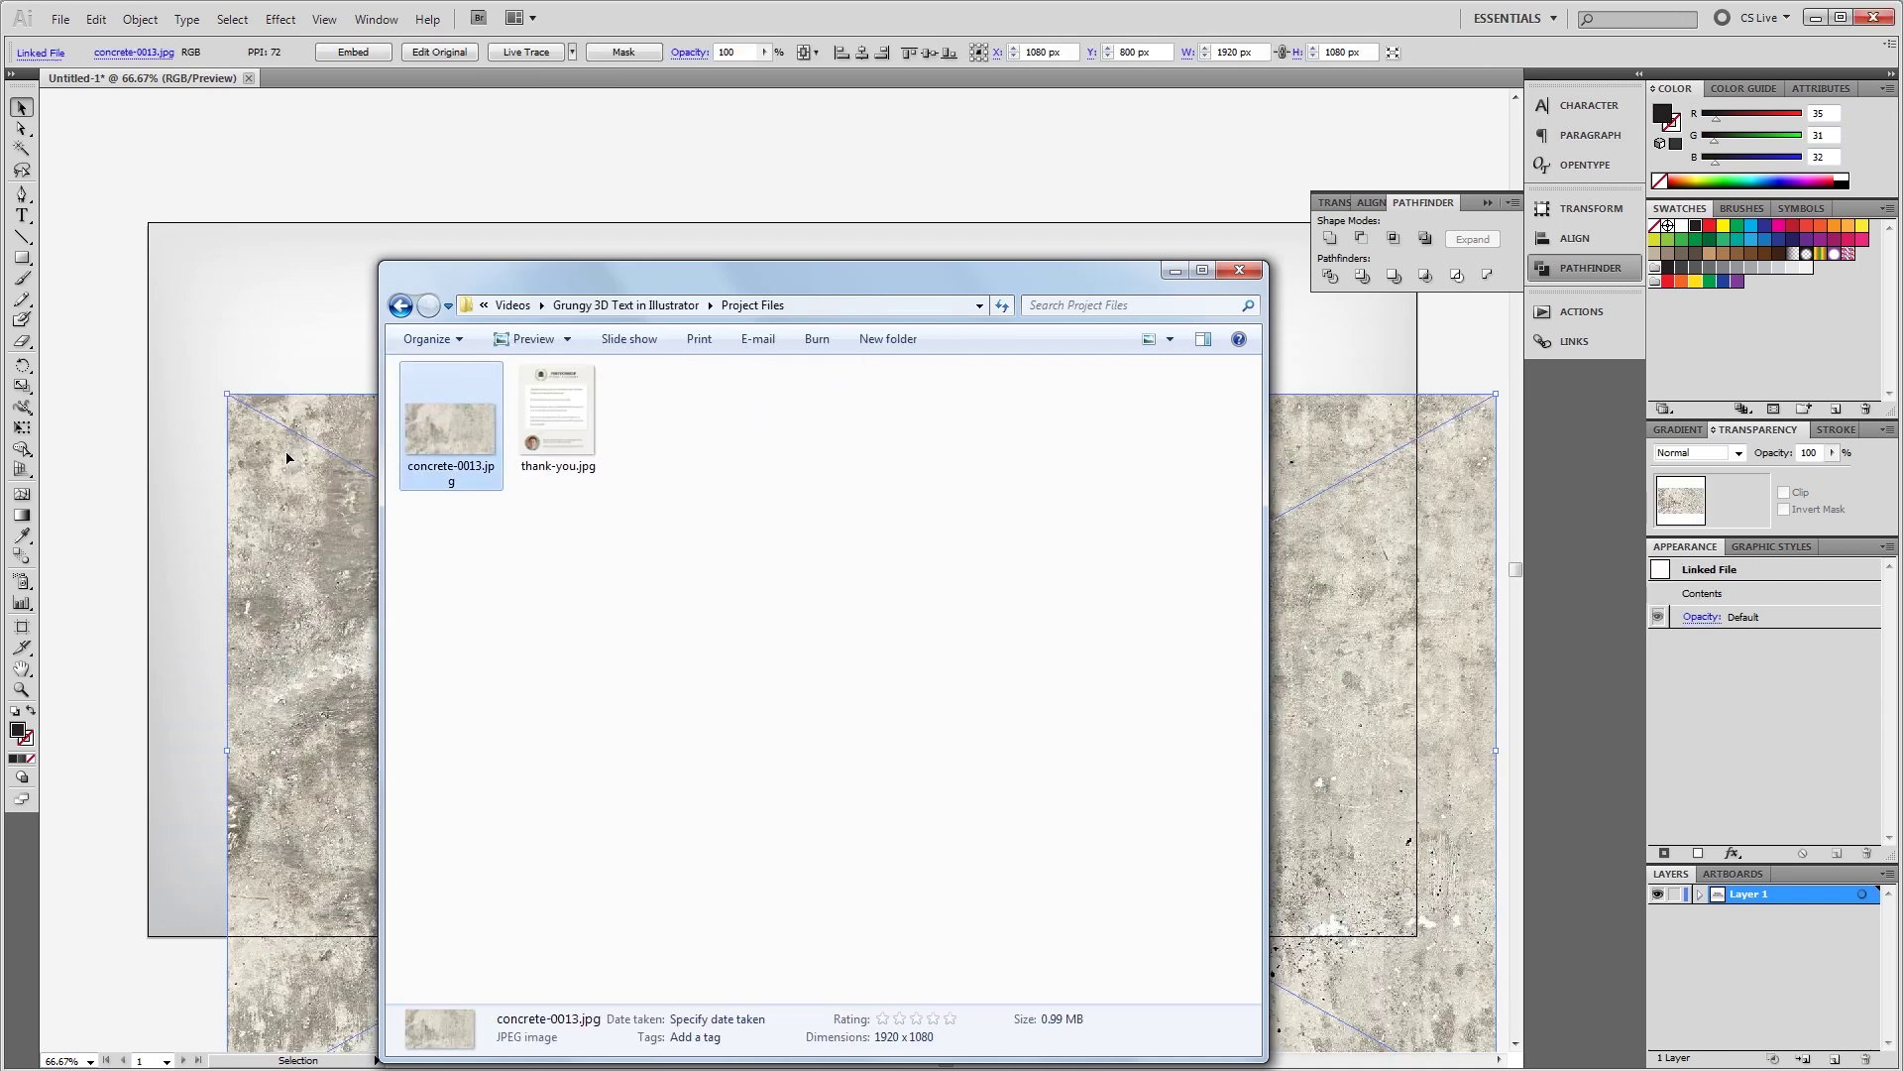
pyautogui.click(347, 218)
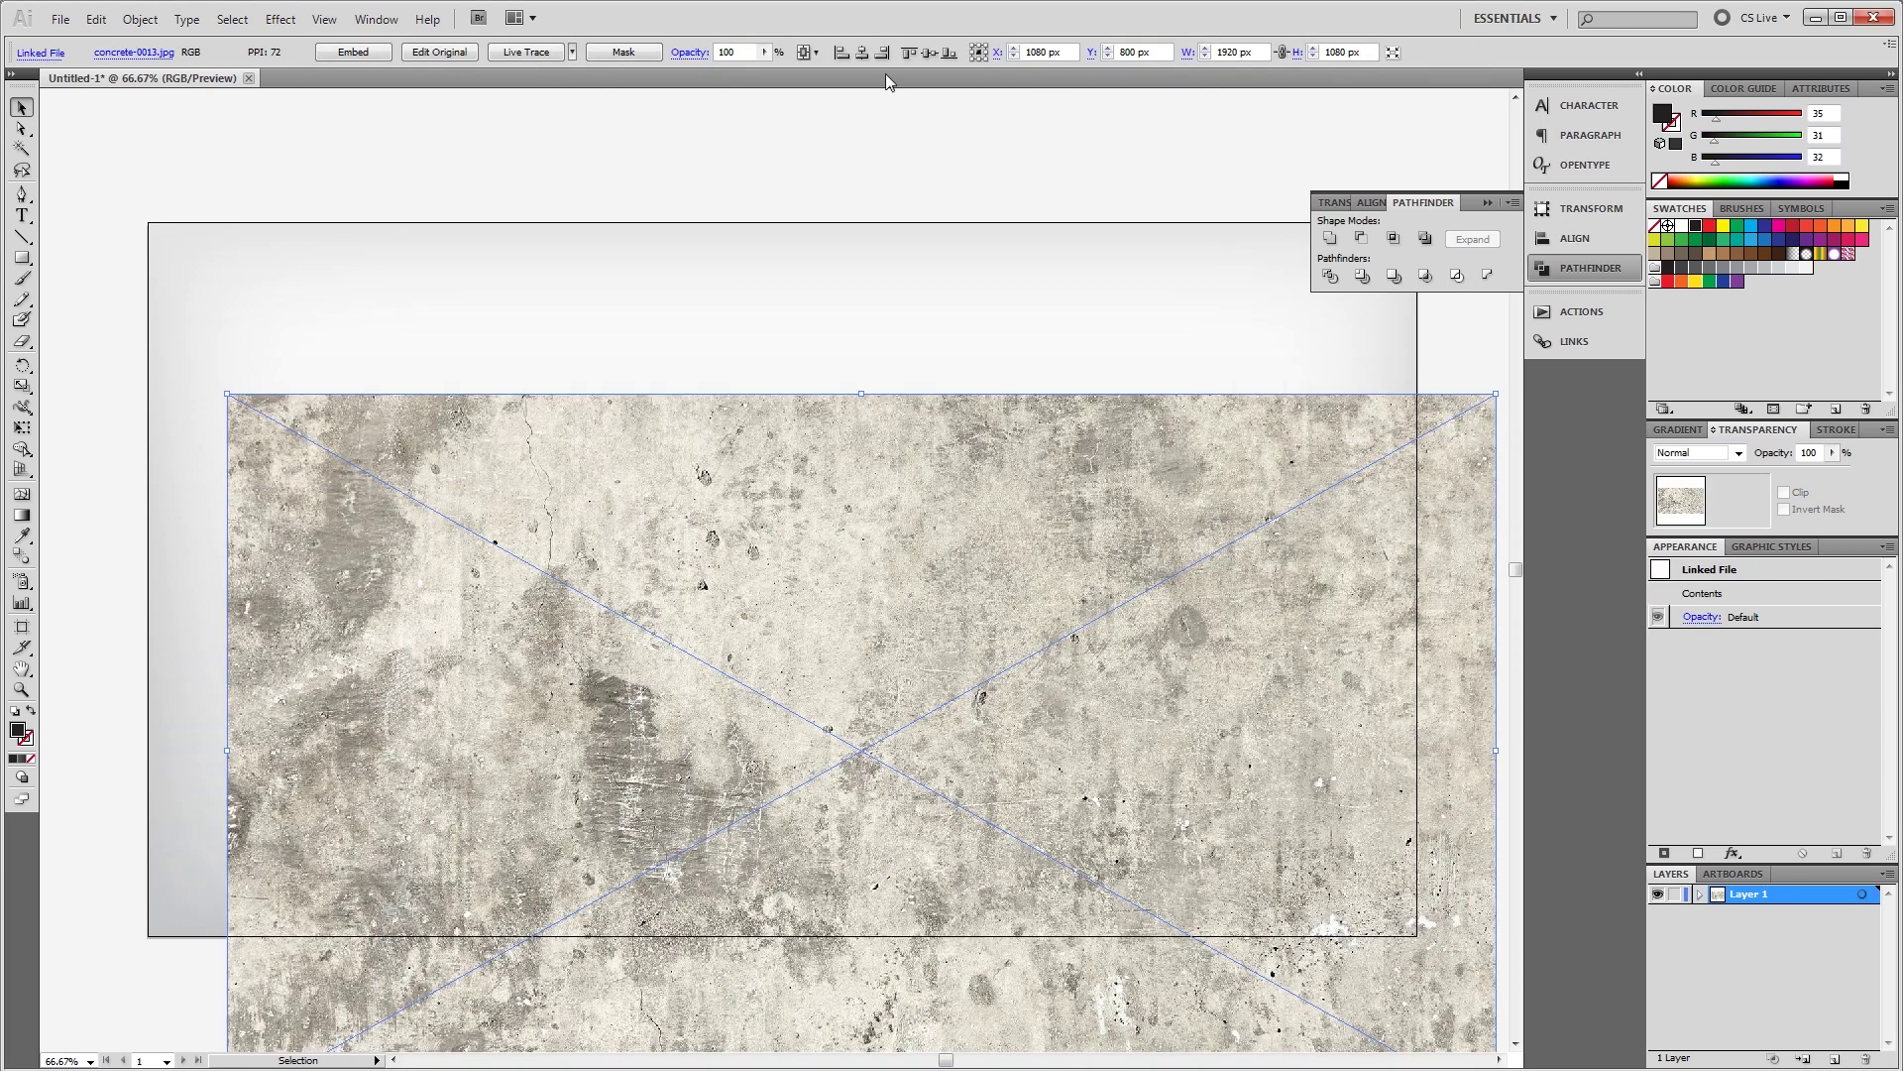
pyautogui.click(861, 52)
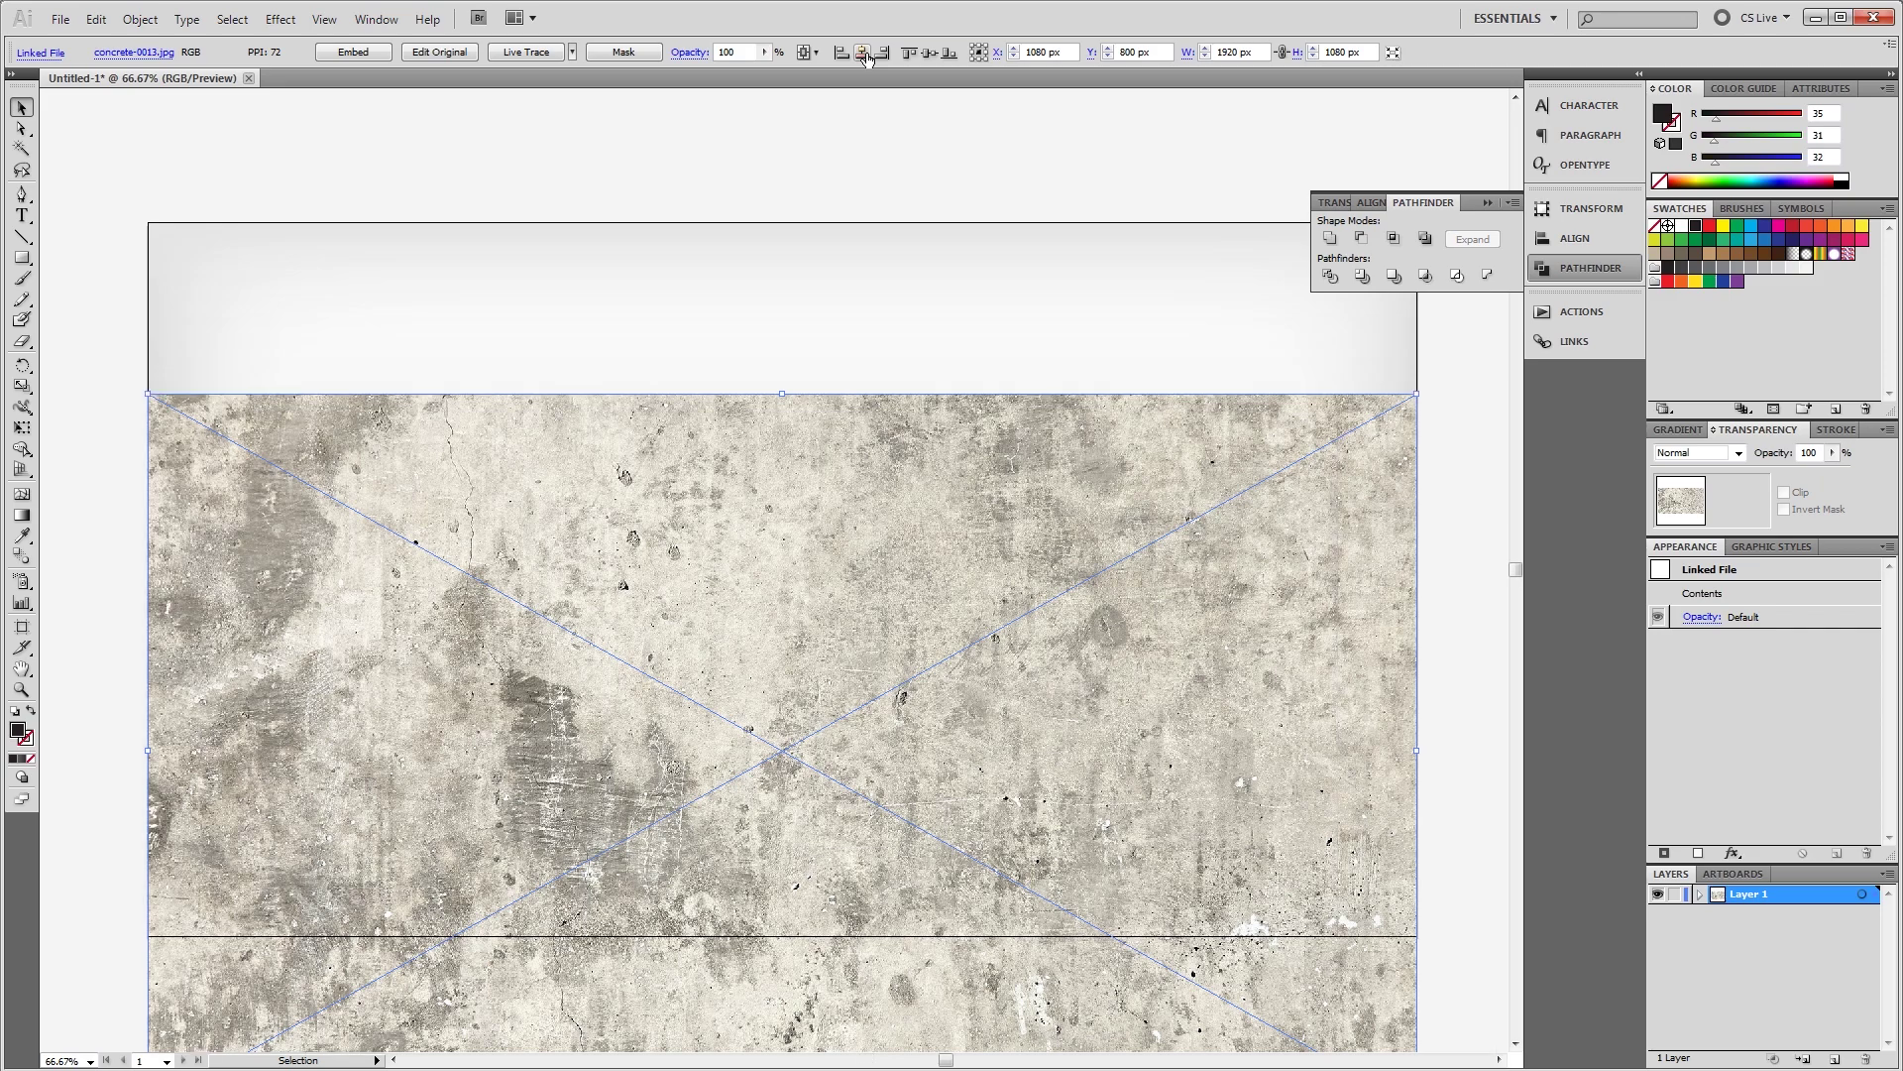
pyautogui.click(928, 52)
# Set the concrete image to Color Burn blend mode at 76% opacity
pyautogui.click(1718, 462)
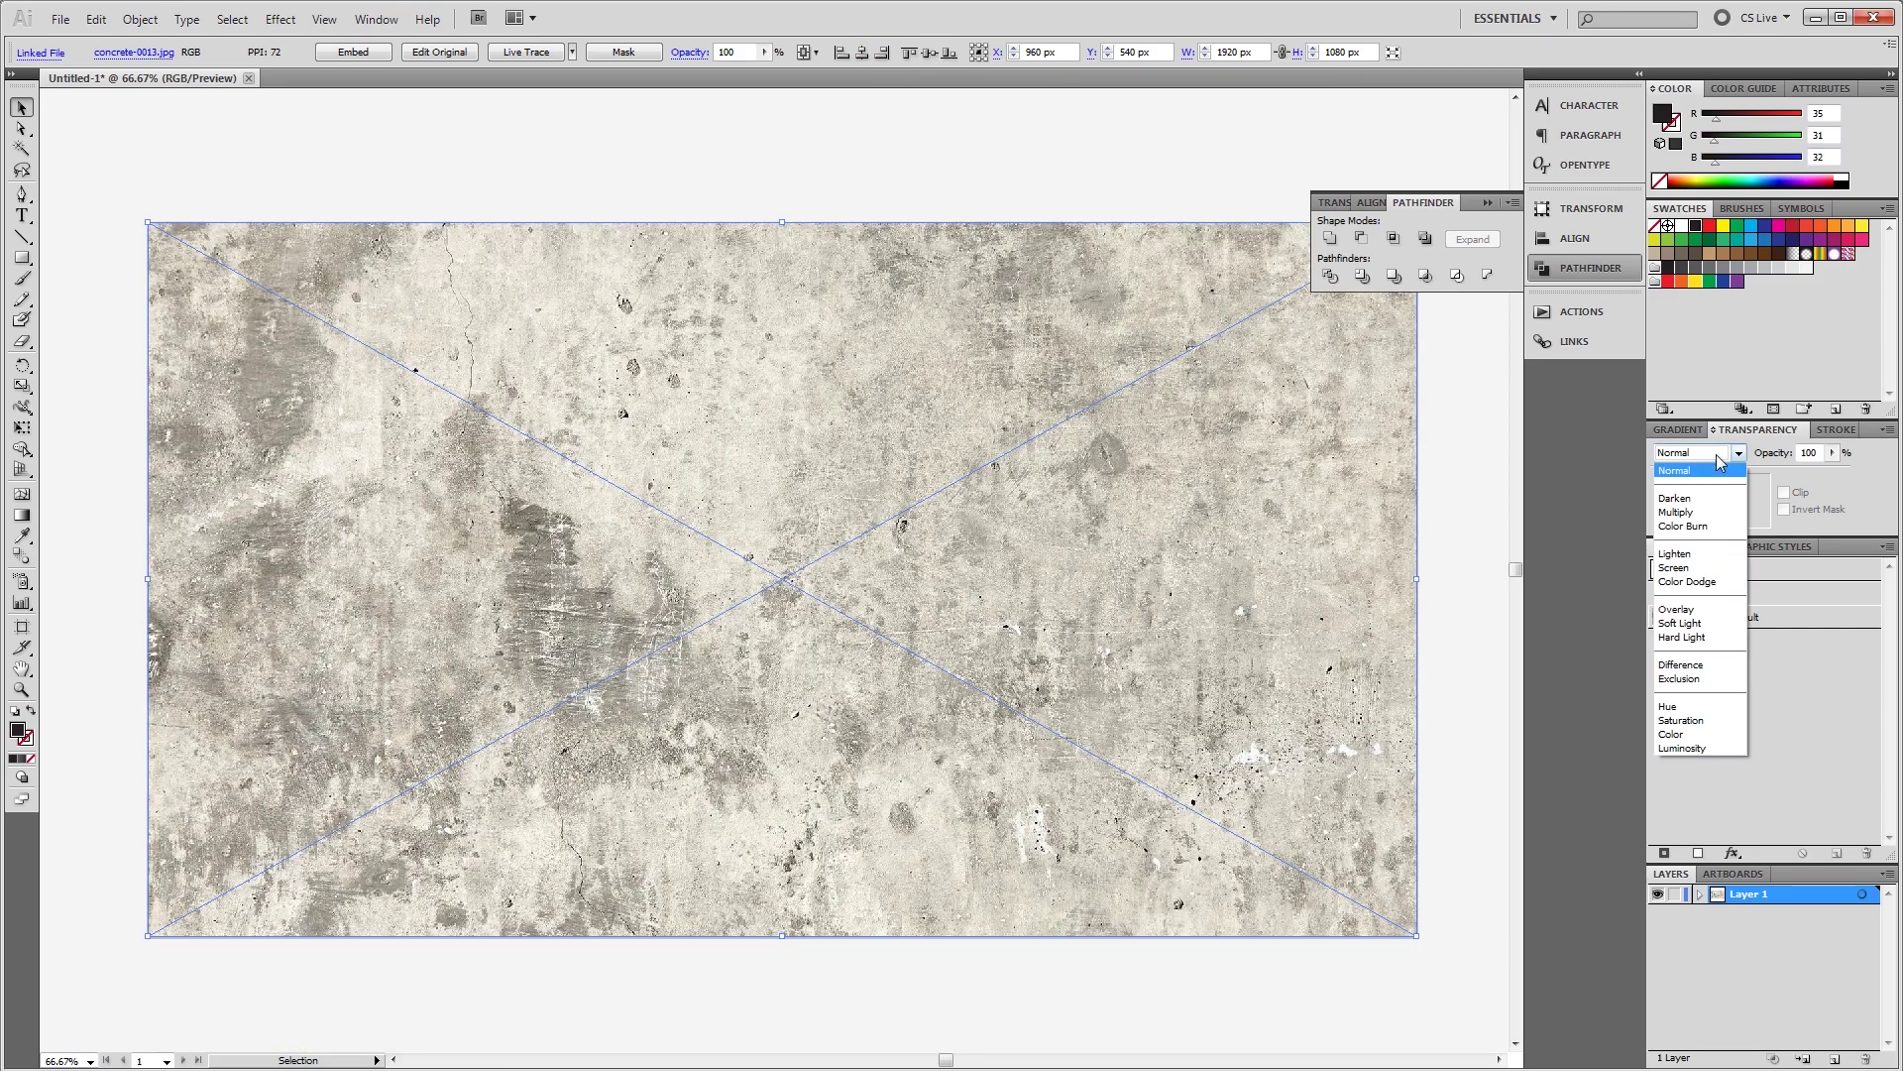
pyautogui.click(1691, 525)
pyautogui.click(1832, 452)
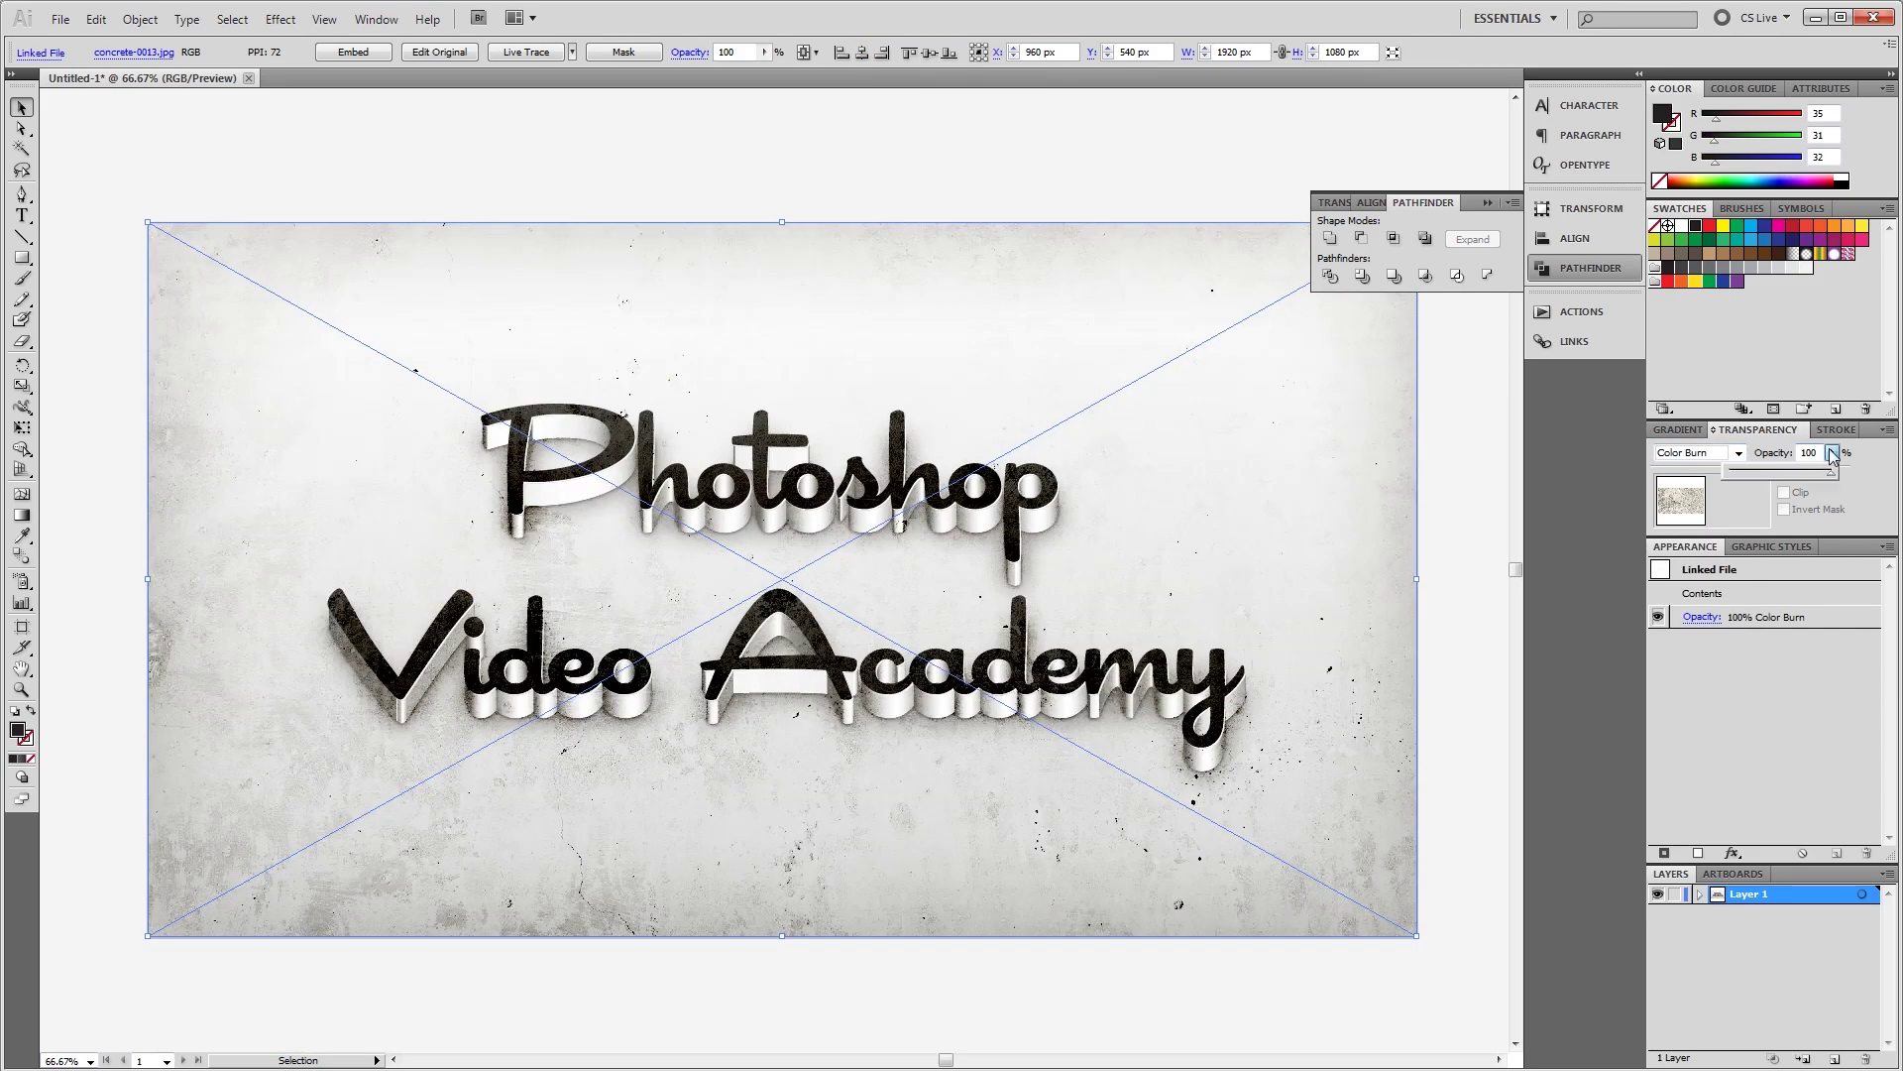
pyautogui.moveTo(1831, 472); pyautogui.dragTo(1810, 480)
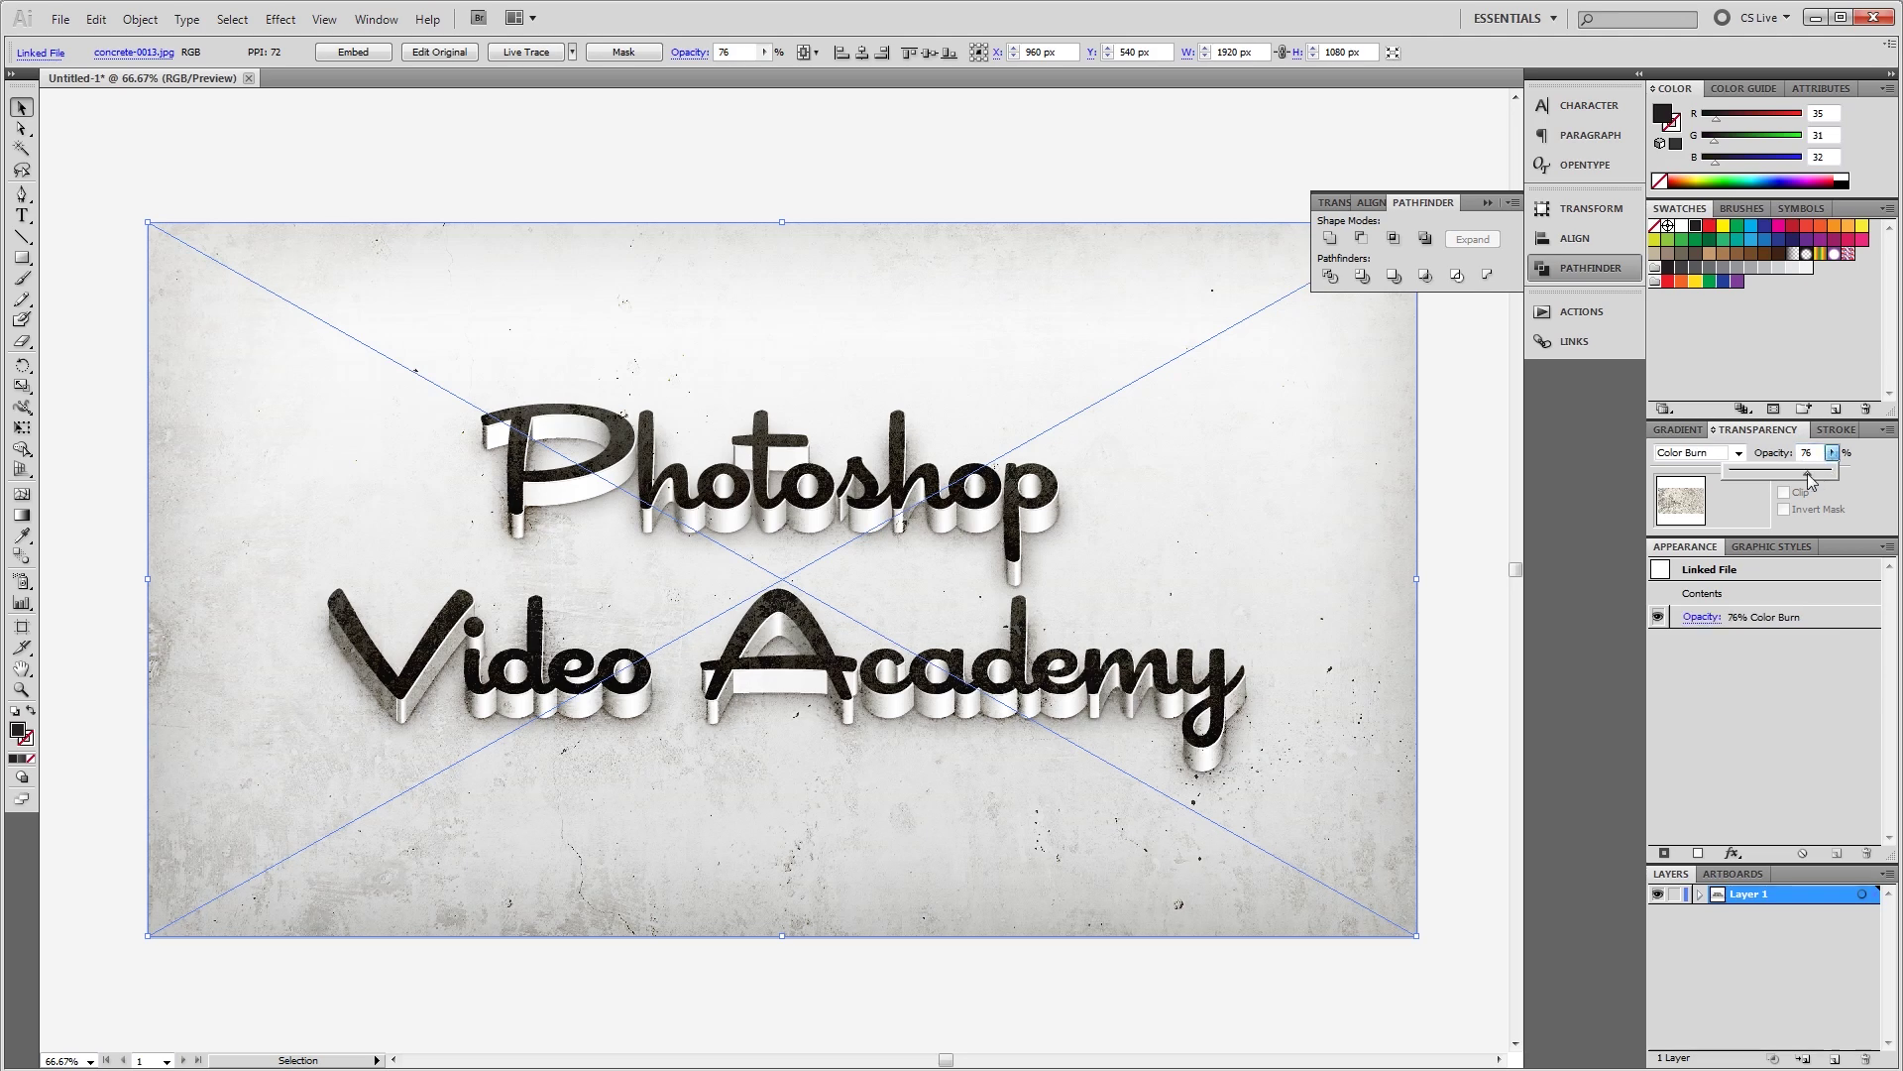
pyautogui.click(897, 194)
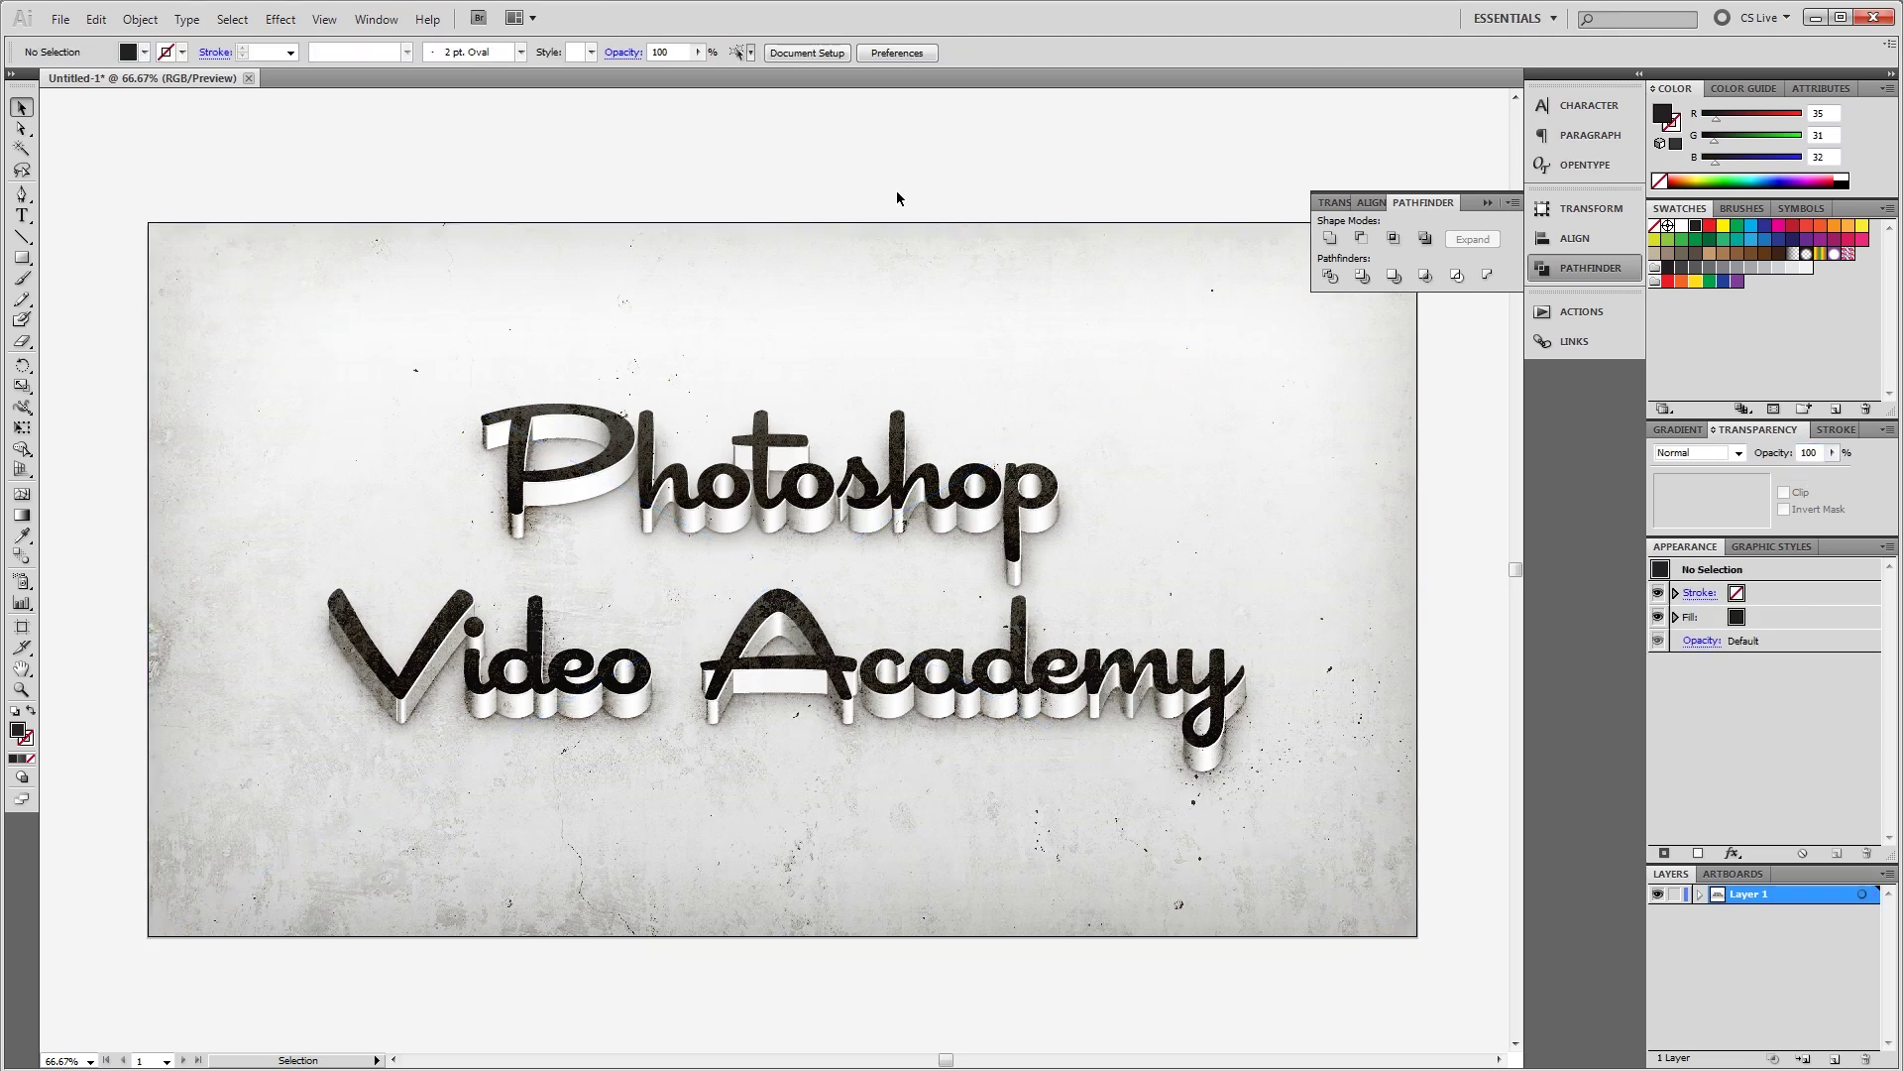